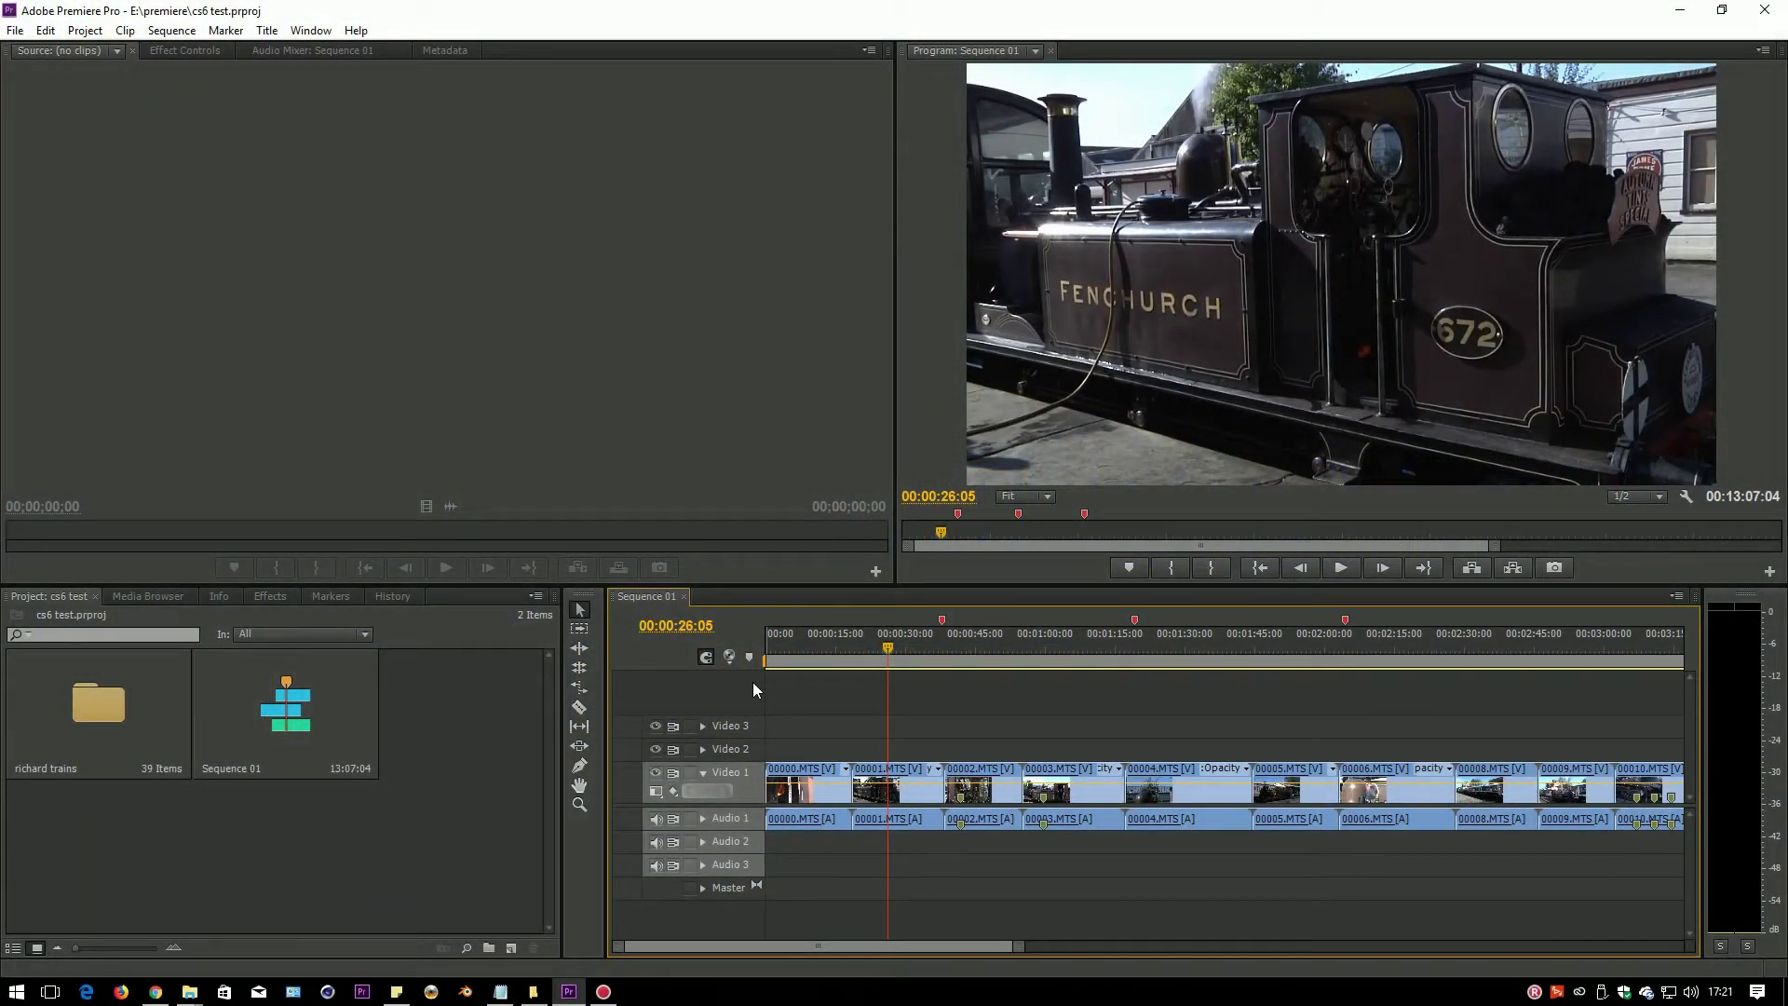
Set an Encore chapter marker in the sequence at 00:02:45:00.
left_click_drag(915, 646, 923, 647)
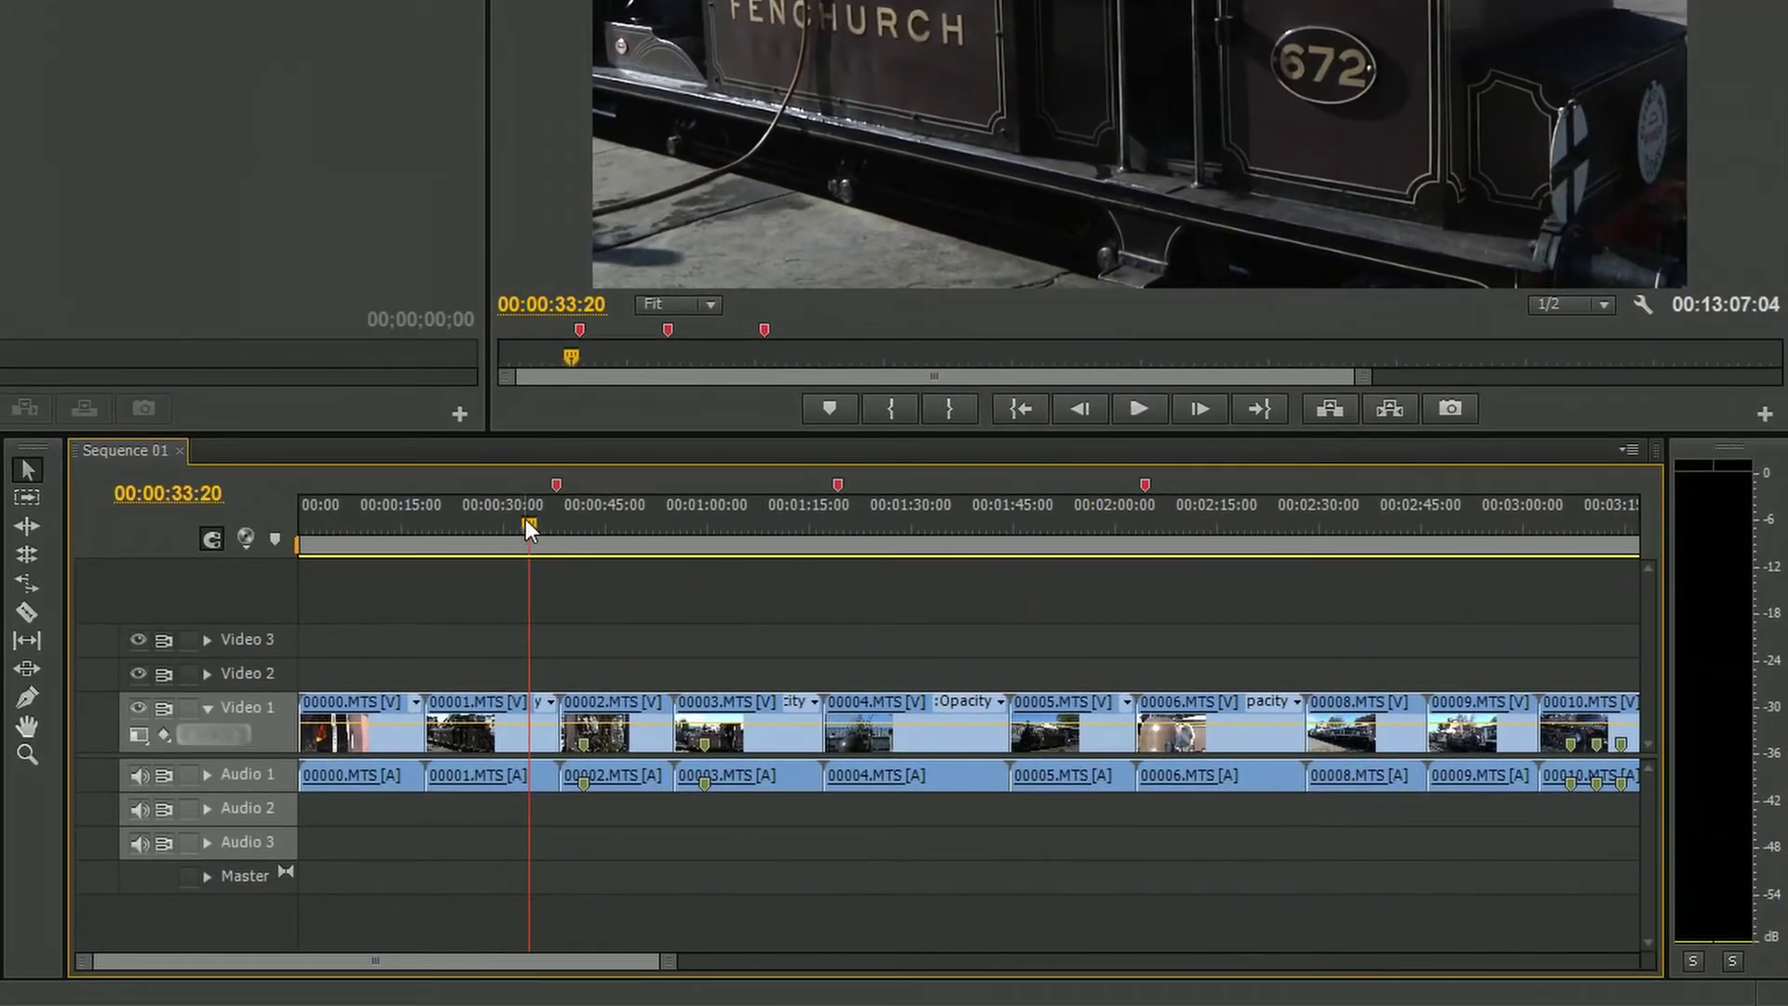
mouse_move(525, 518)
left_mouse_down()
mouse_move(1282, 498)
mouse_move(1416, 475)
mouse_move(1421, 497)
left_mouse_up()
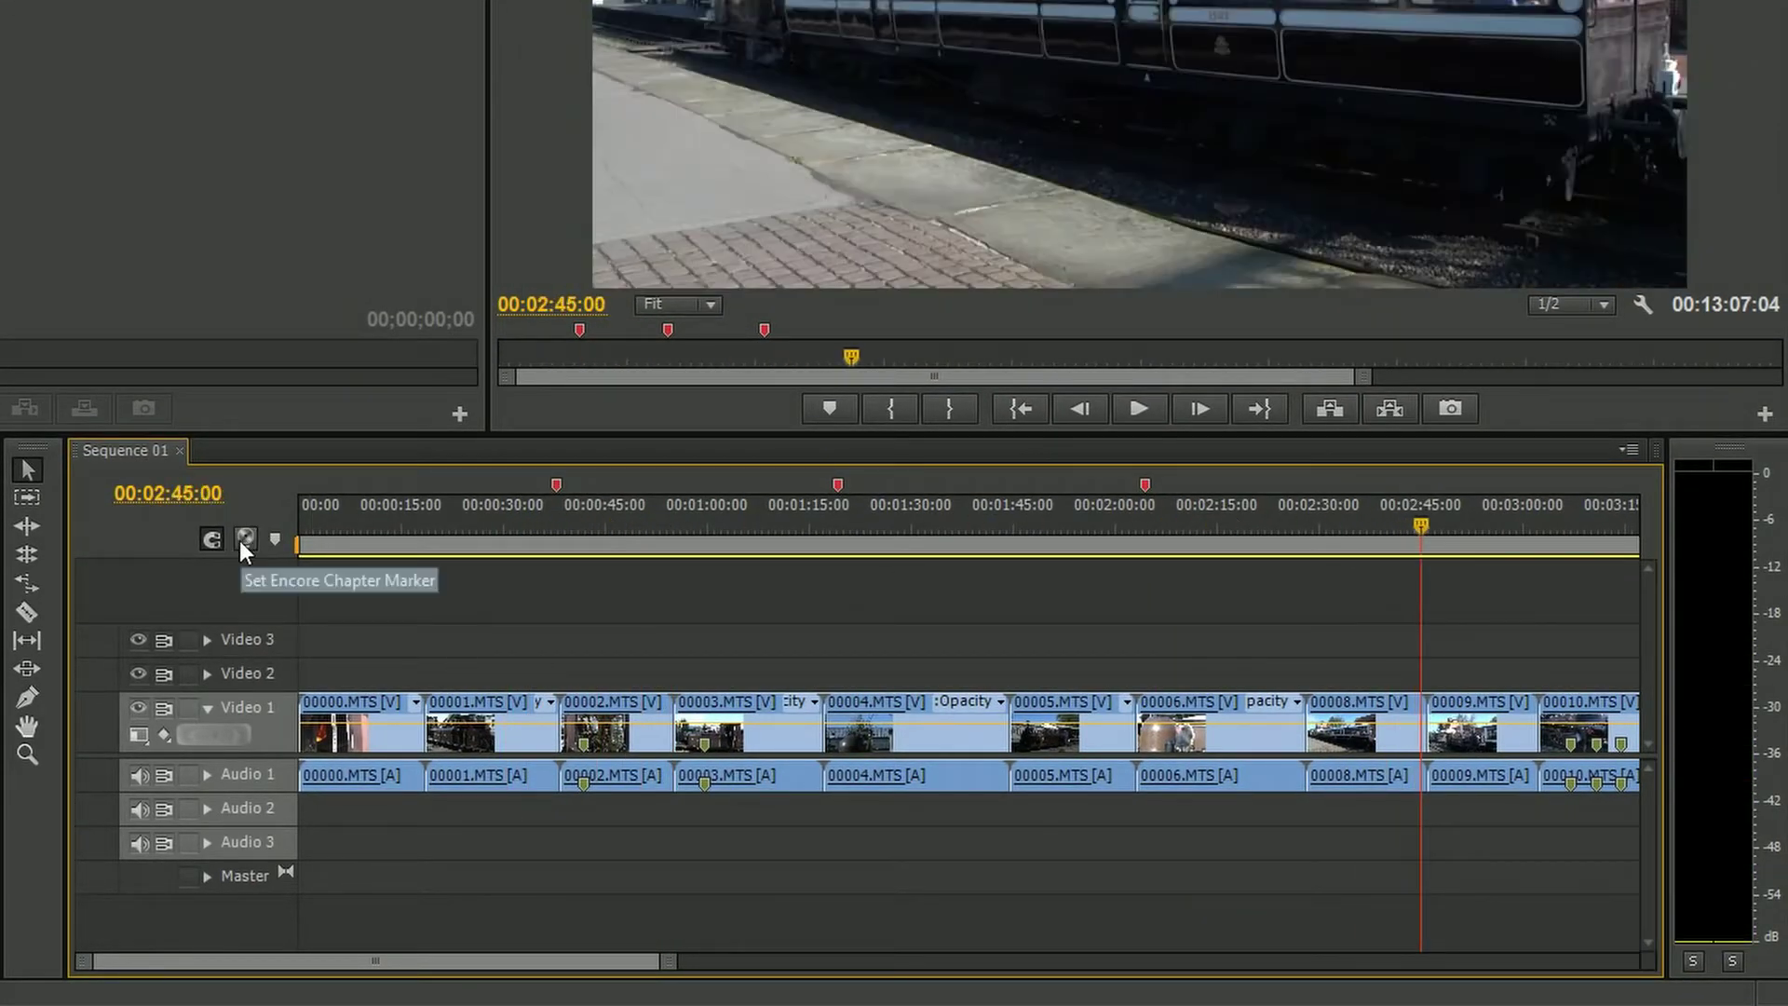
left_click(244, 538)
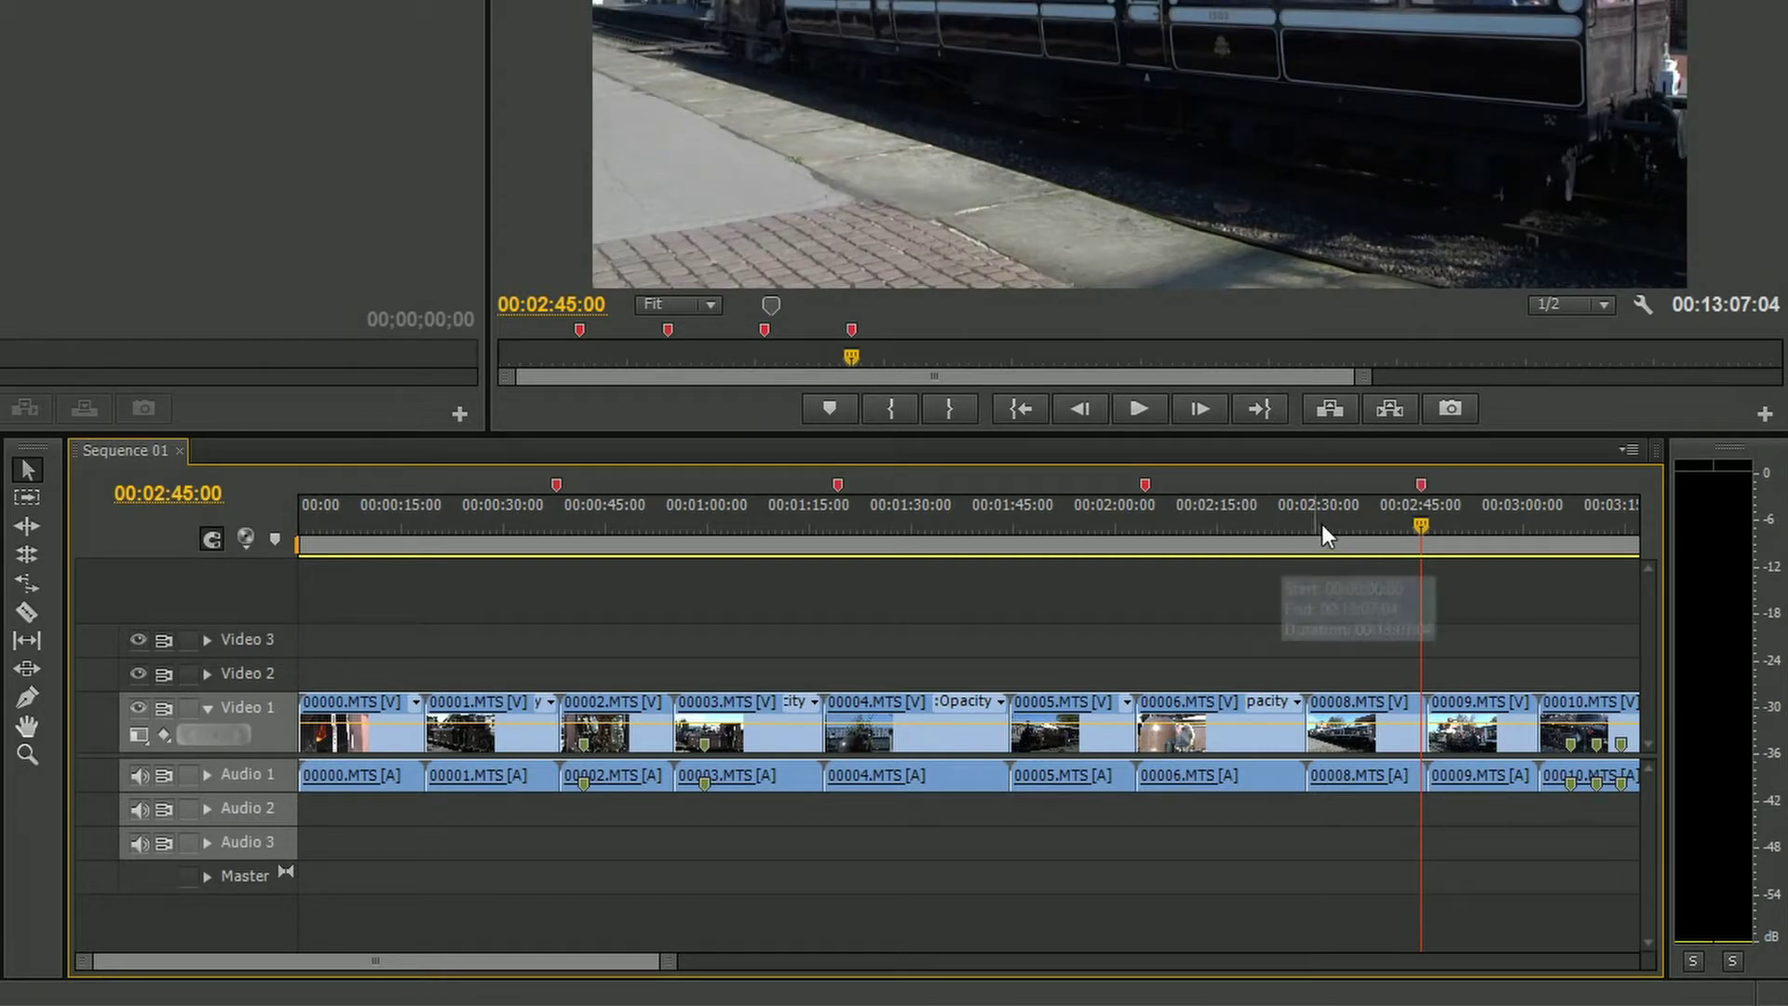
left_click_drag(1418, 518, 1374, 532)
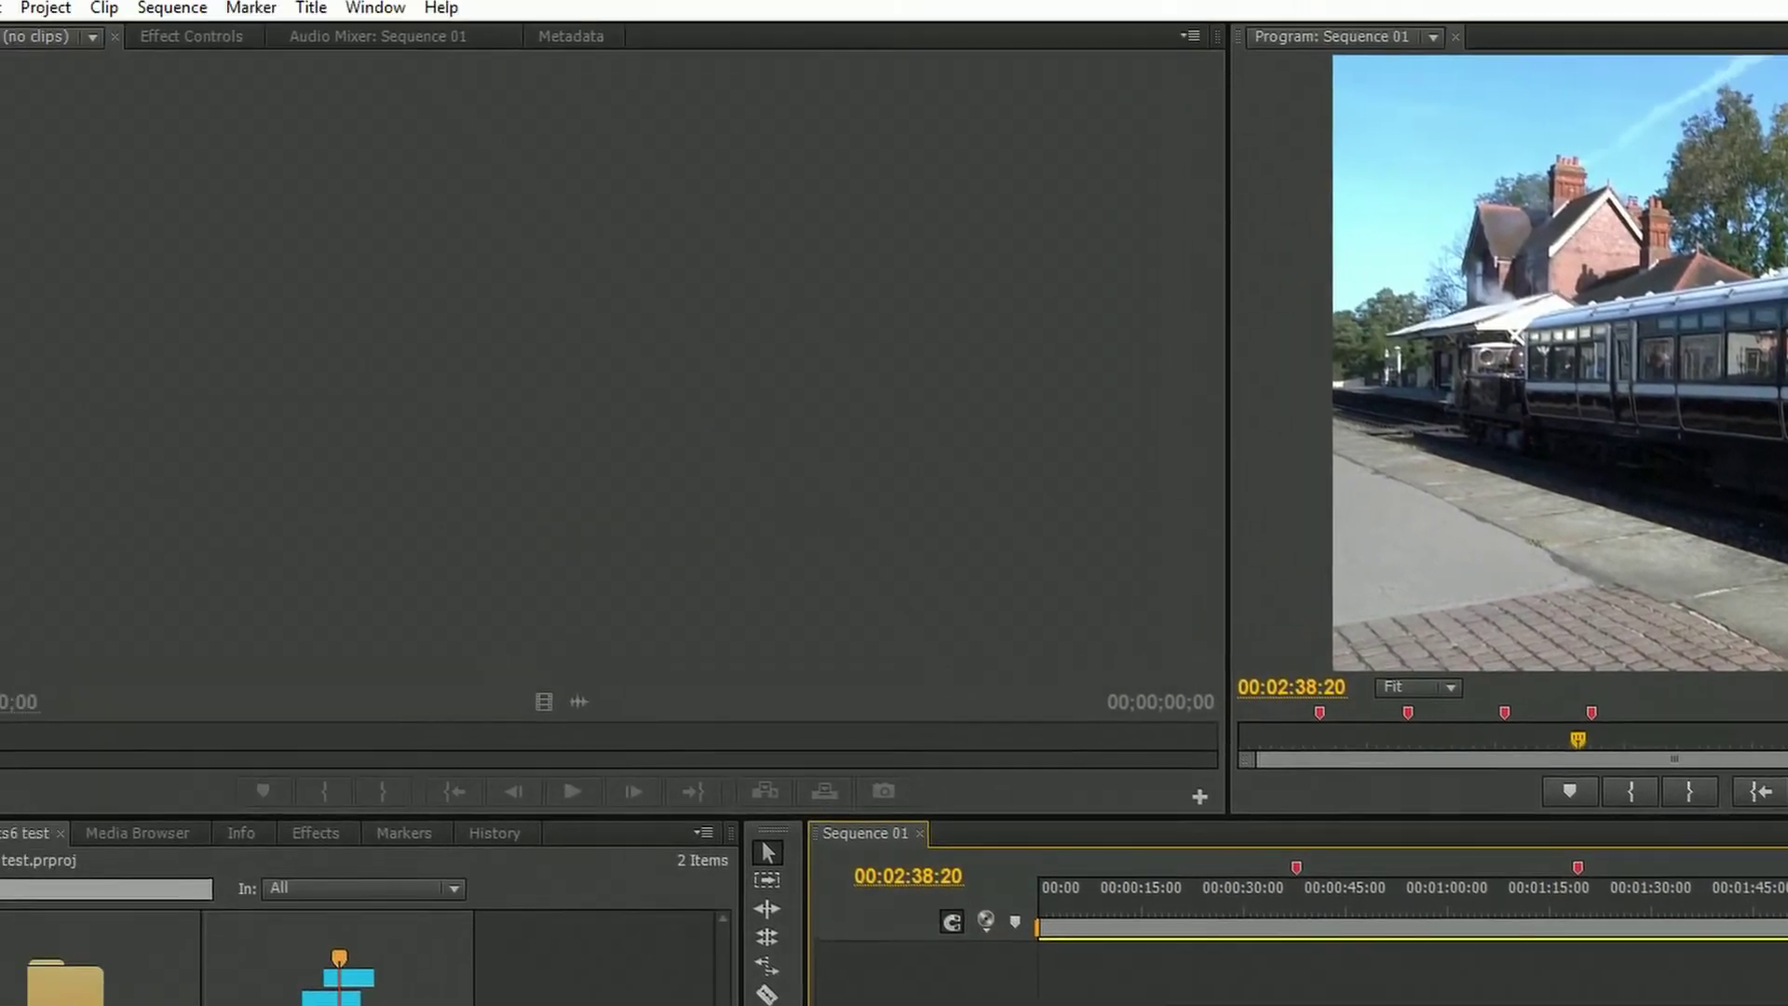
Send the sequence to Encore through Adobe Dynamic Link.
left_click(22, 47)
mouse_move(105, 468)
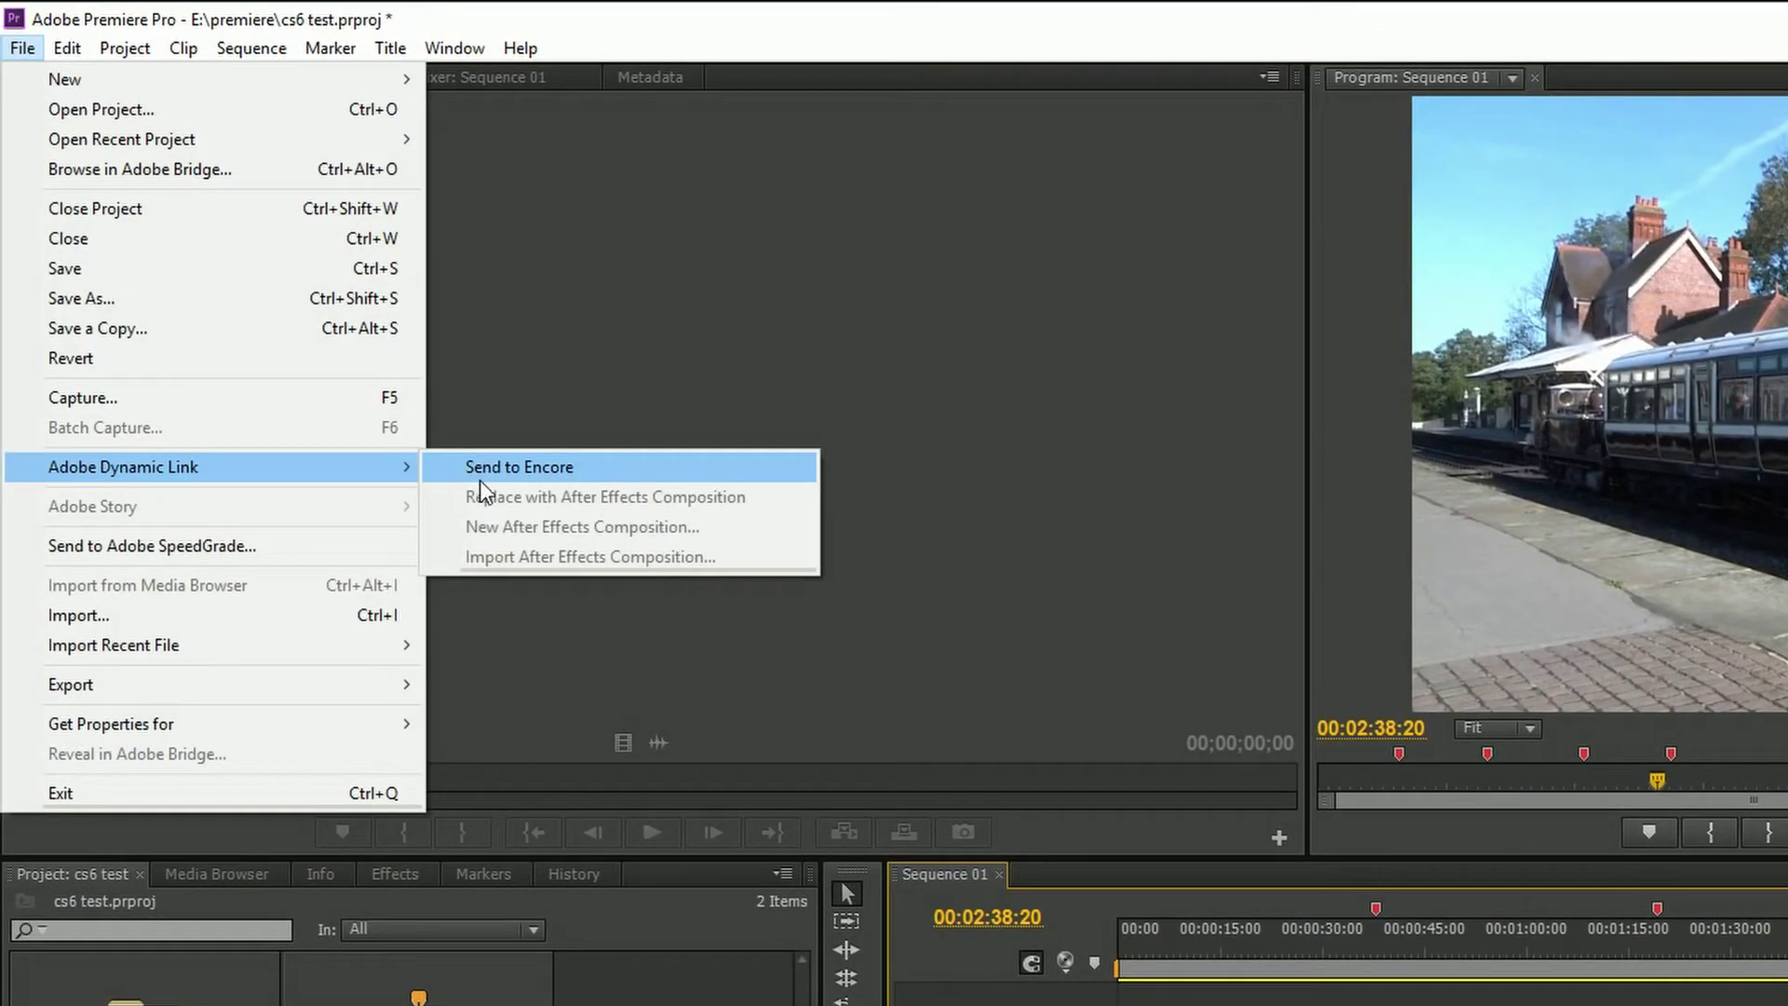
left_click(512, 473)
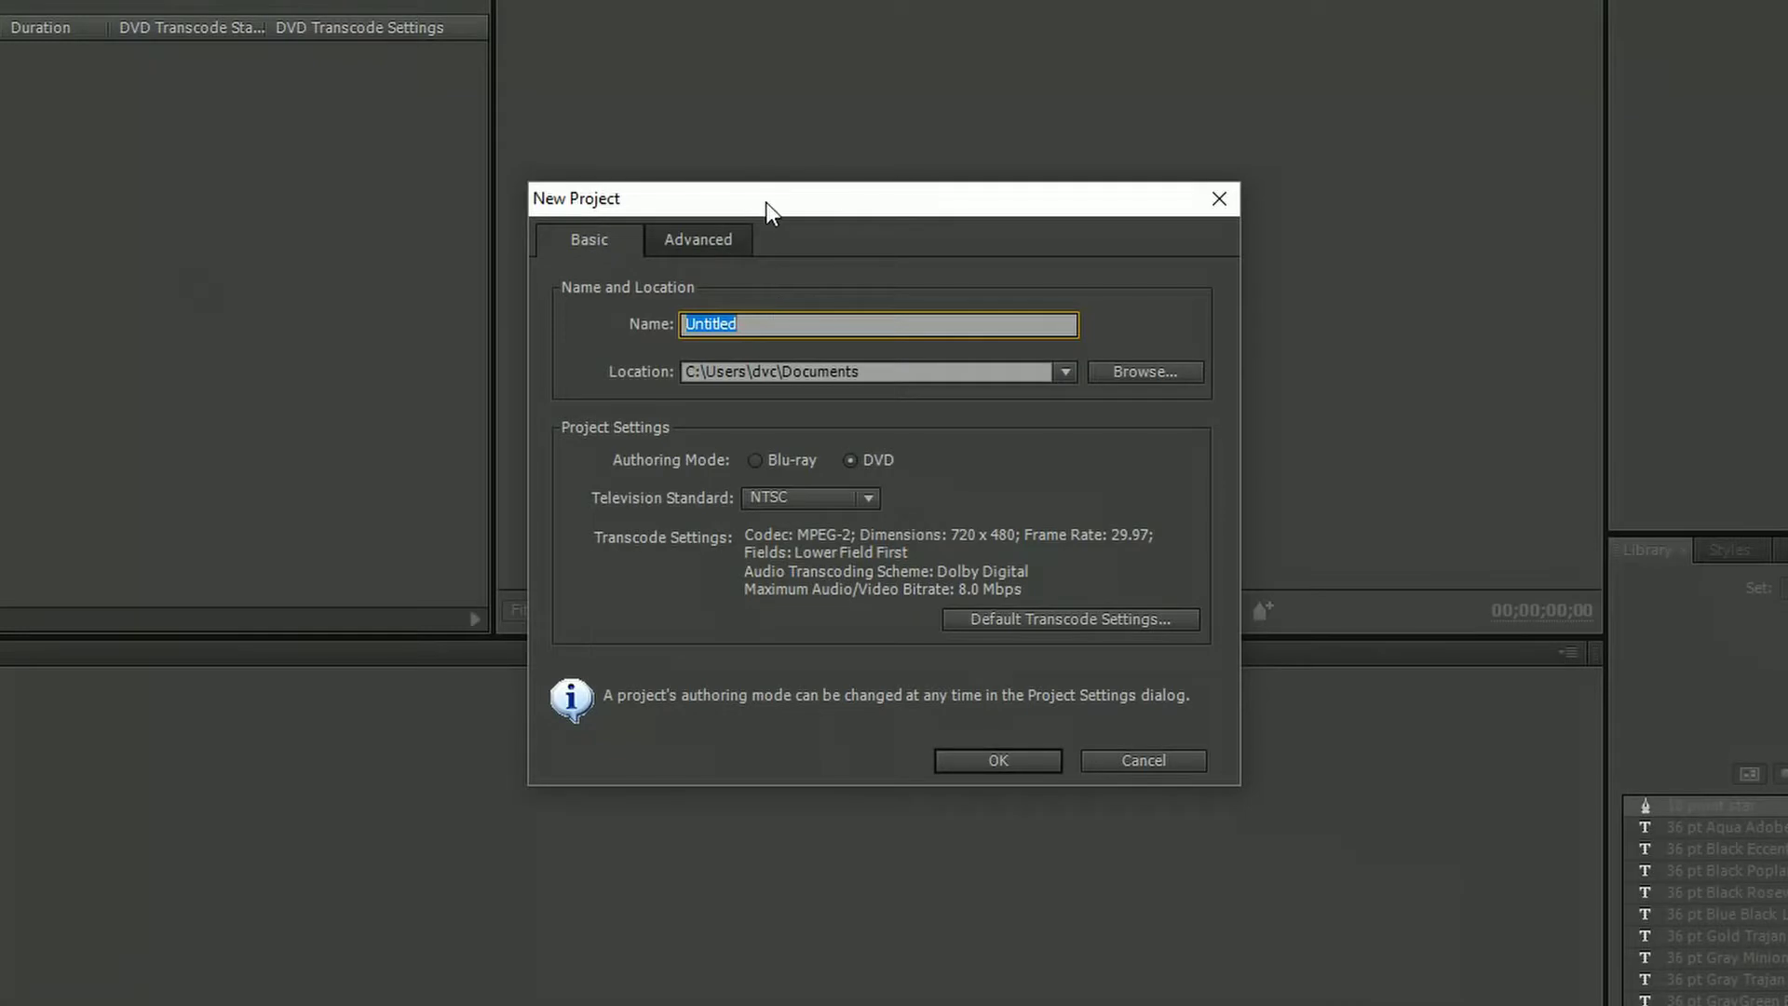
Set the new Encore project's location to E:\premiere and name the project dvc.
left_click_drag(765, 203, 498, 200)
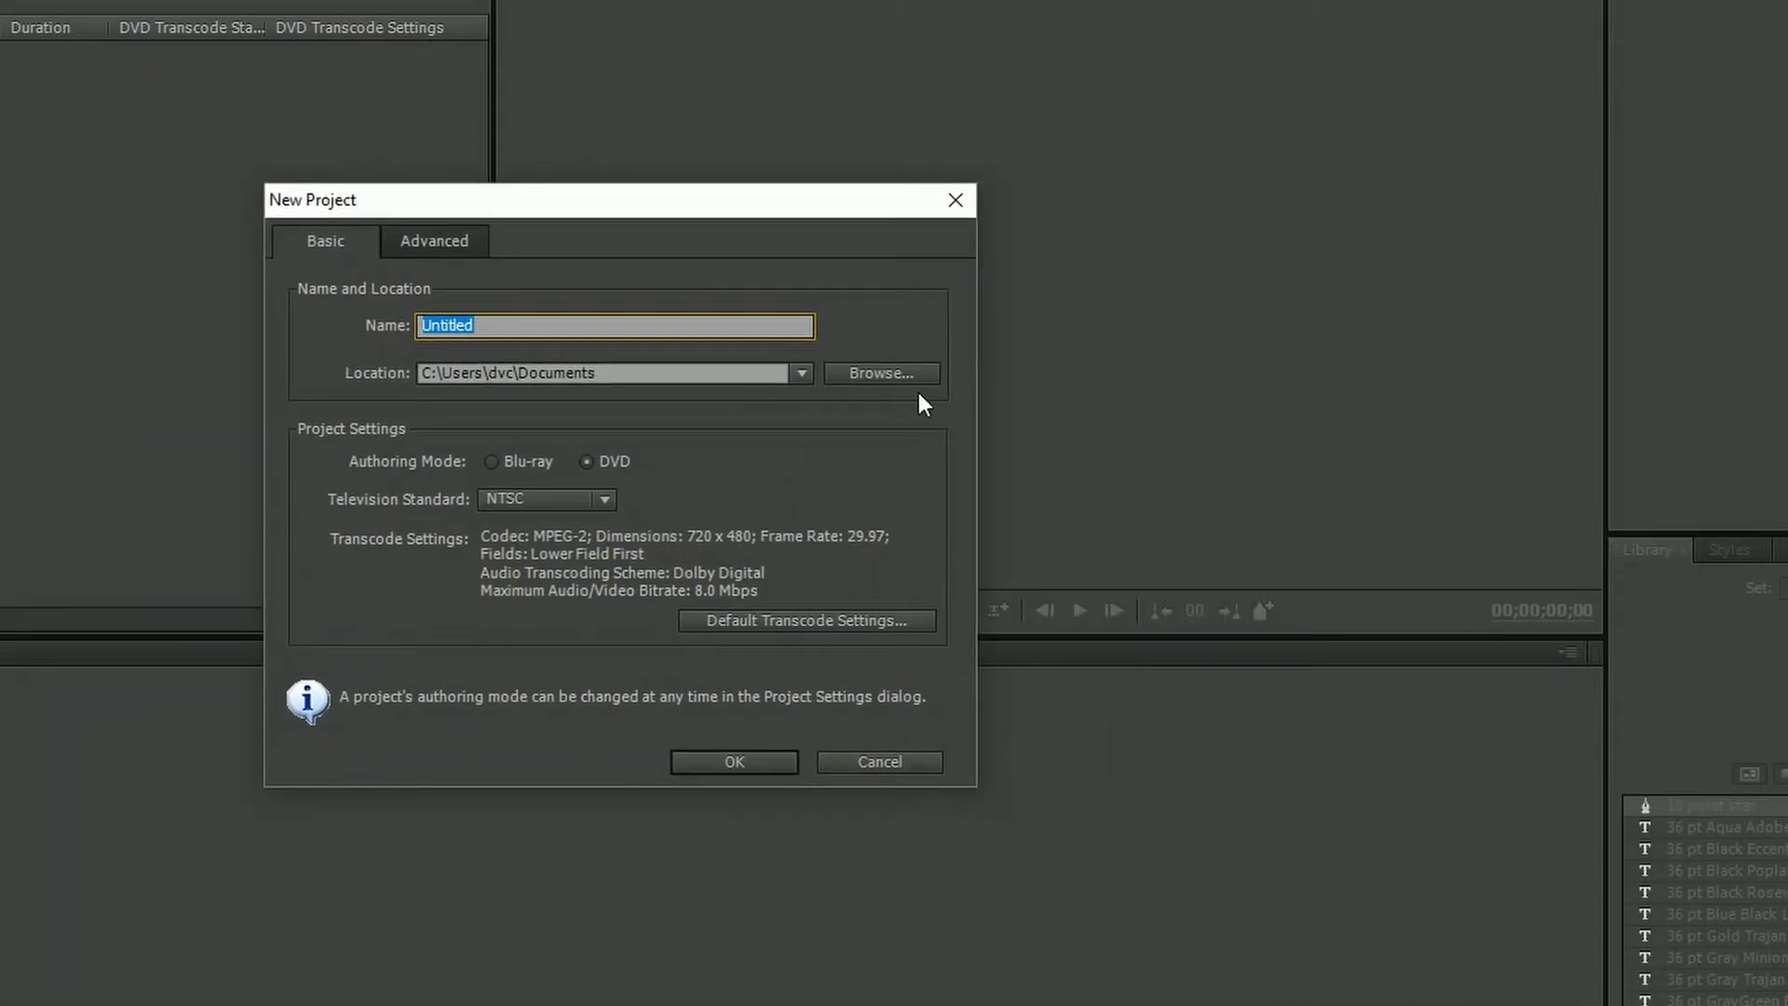
left_click(875, 372)
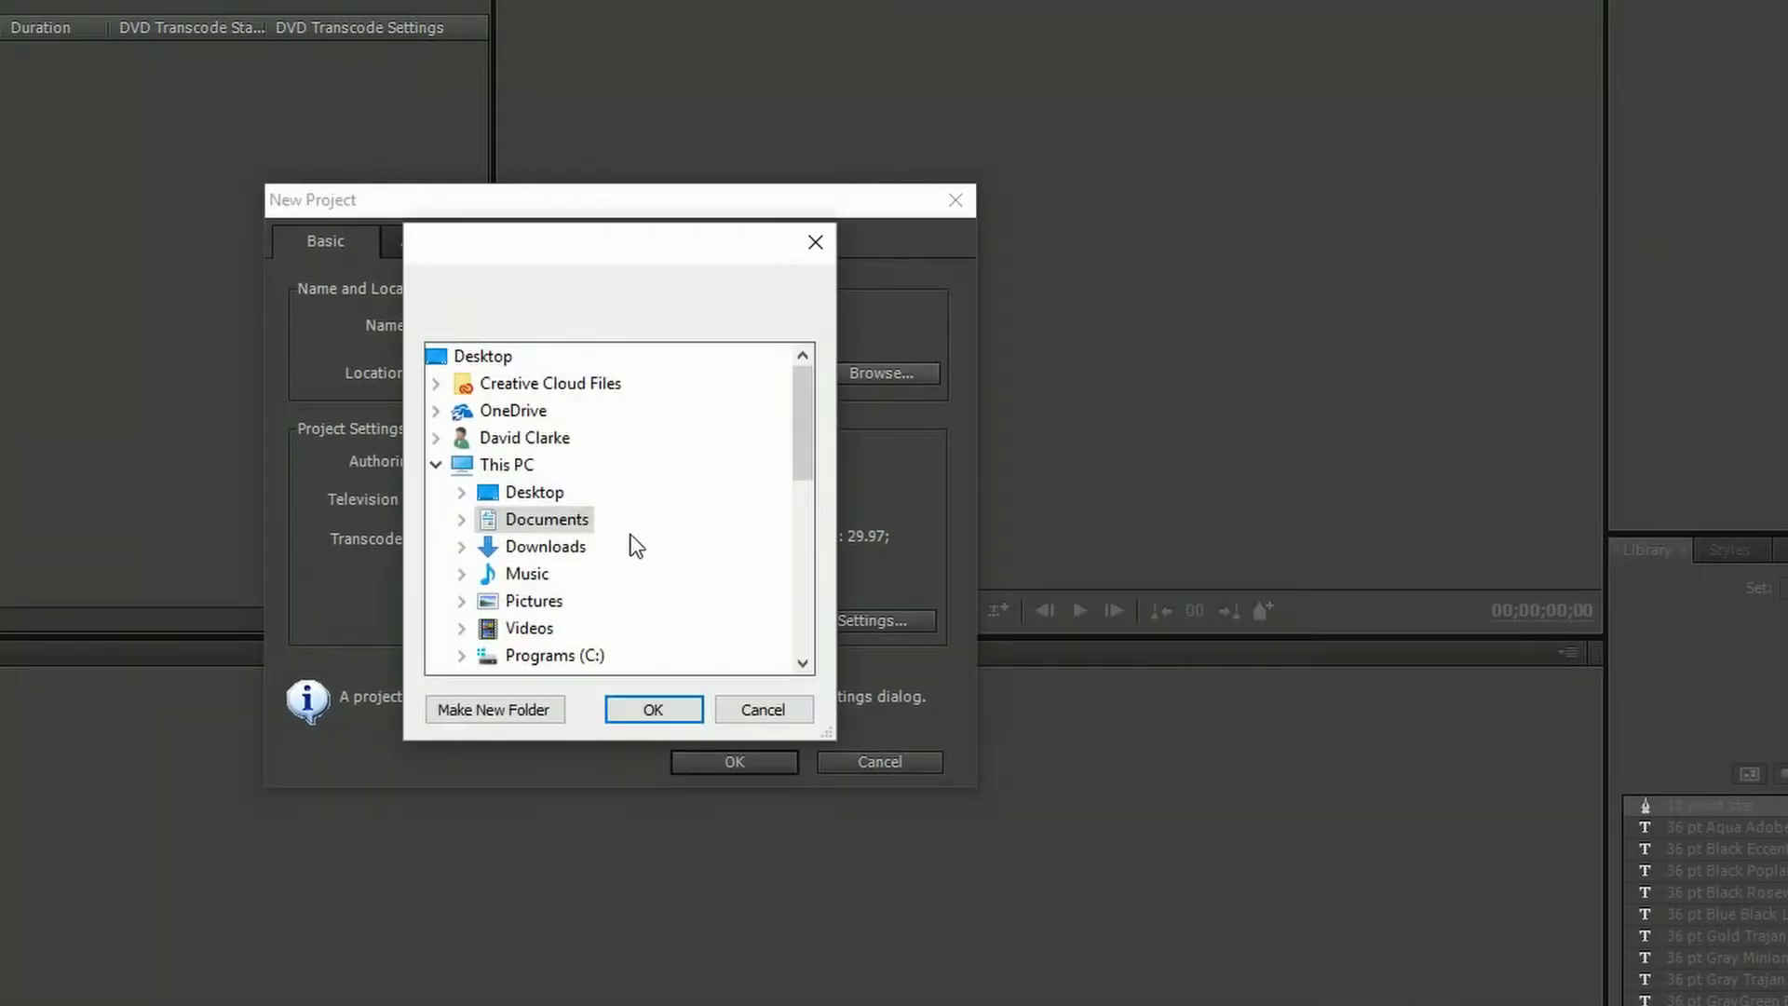
scroll(558, 679, "down", 5)
left_click(679, 455)
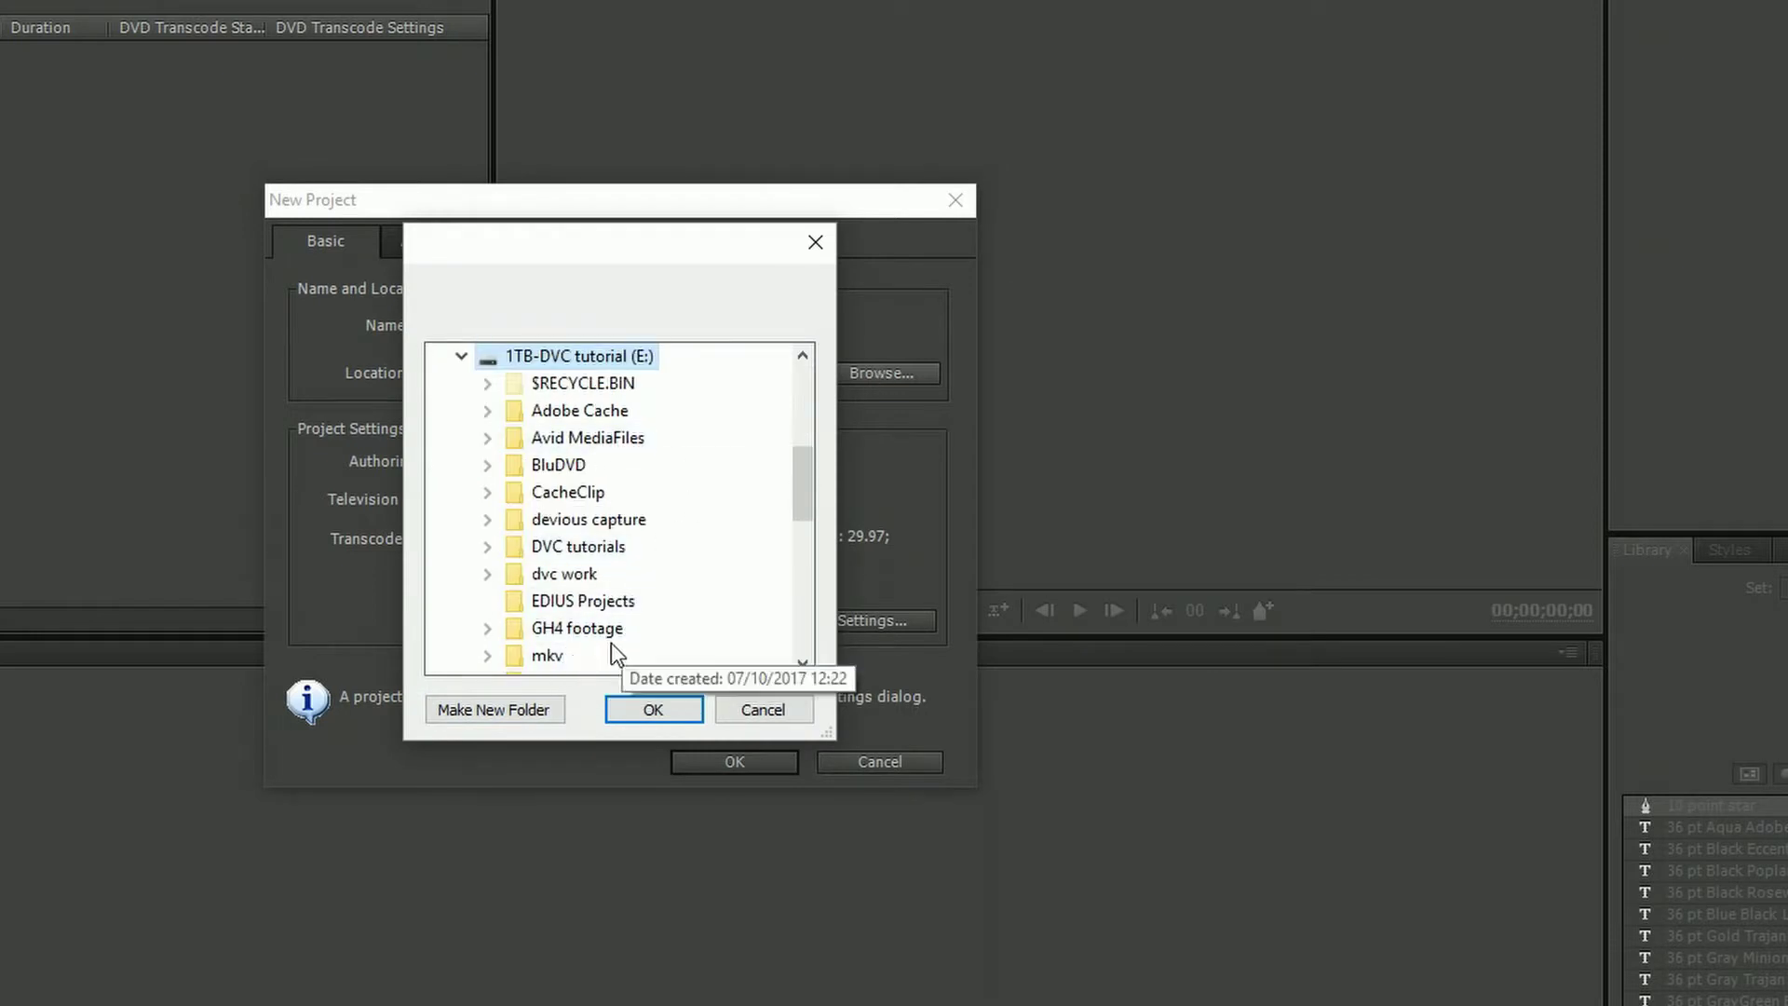
scroll(605, 622, "down", 3)
left_click(564, 410)
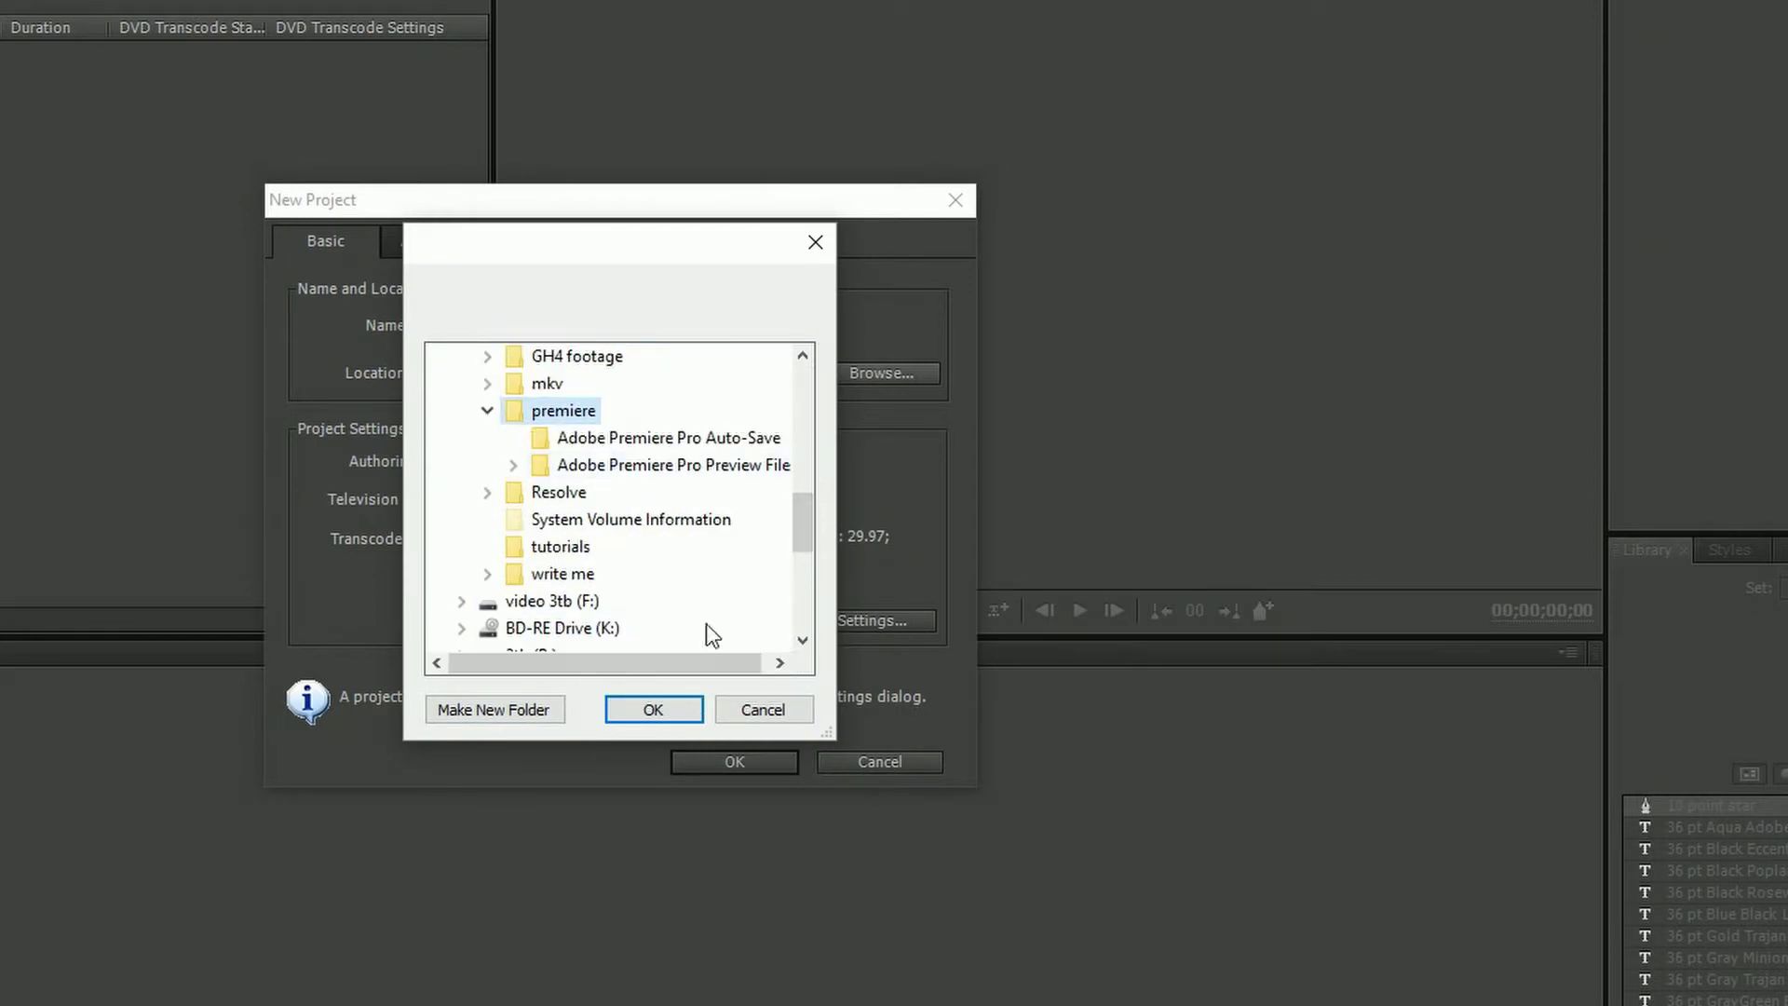
left_click(669, 710)
double_click(424, 325)
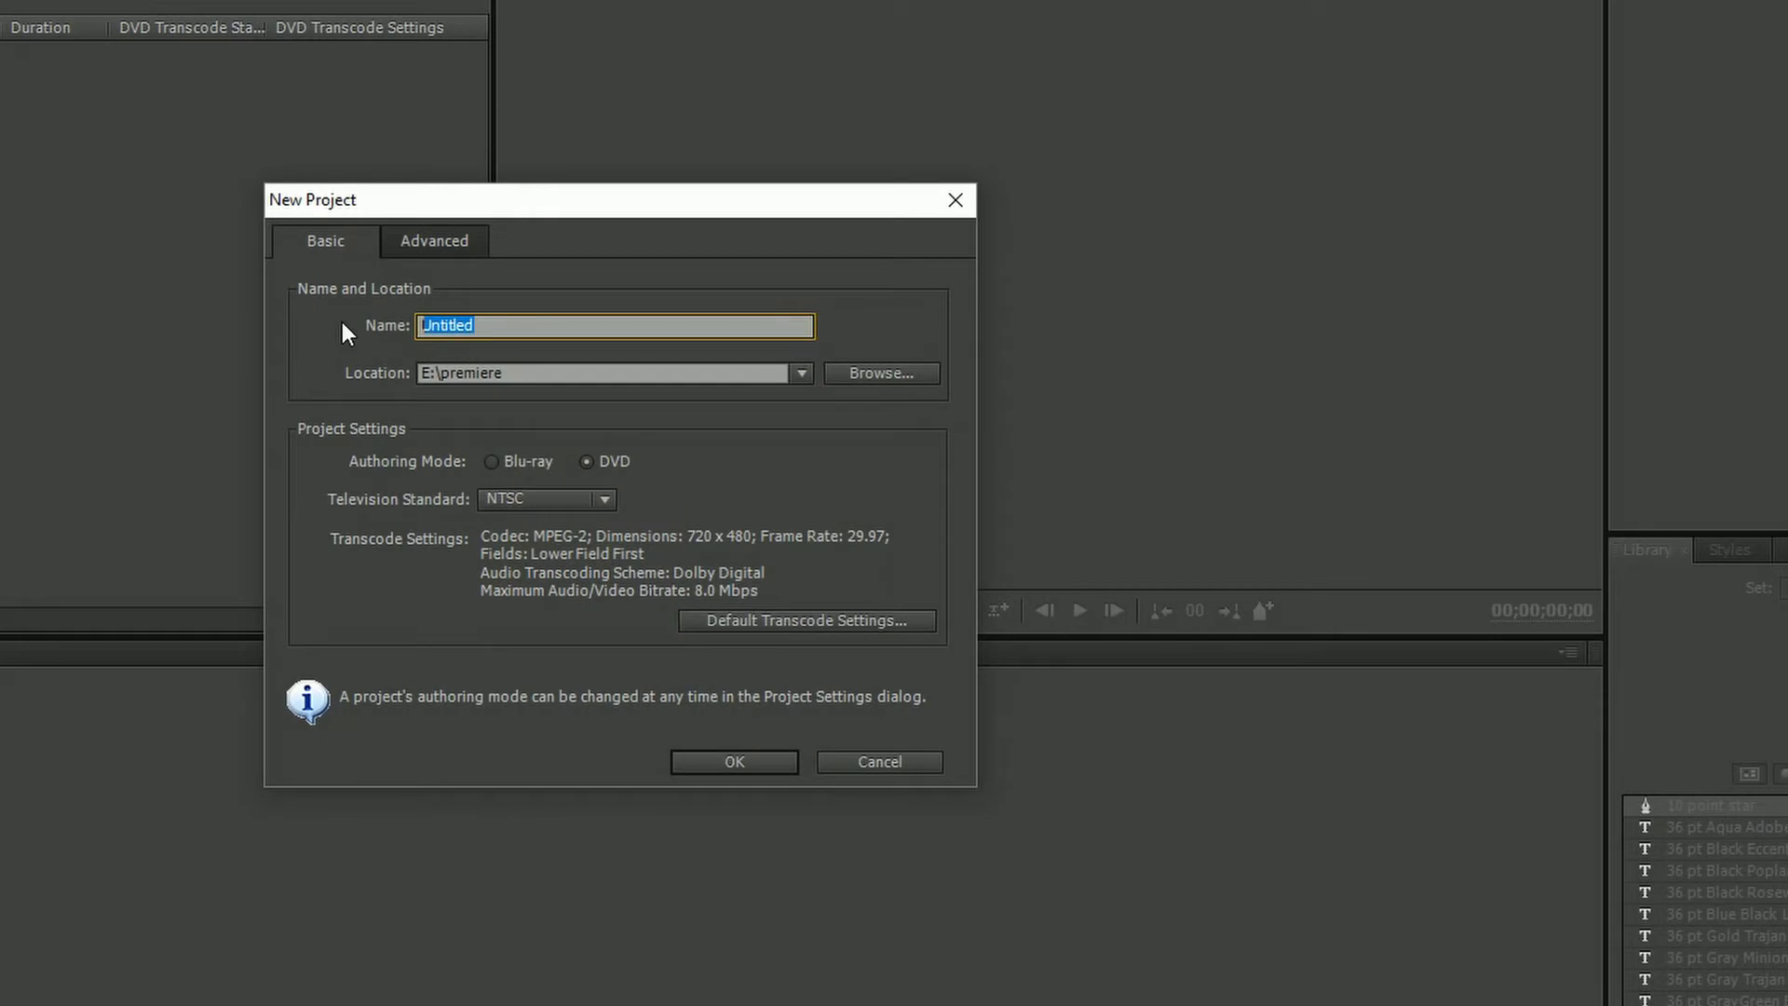
type("dvc")
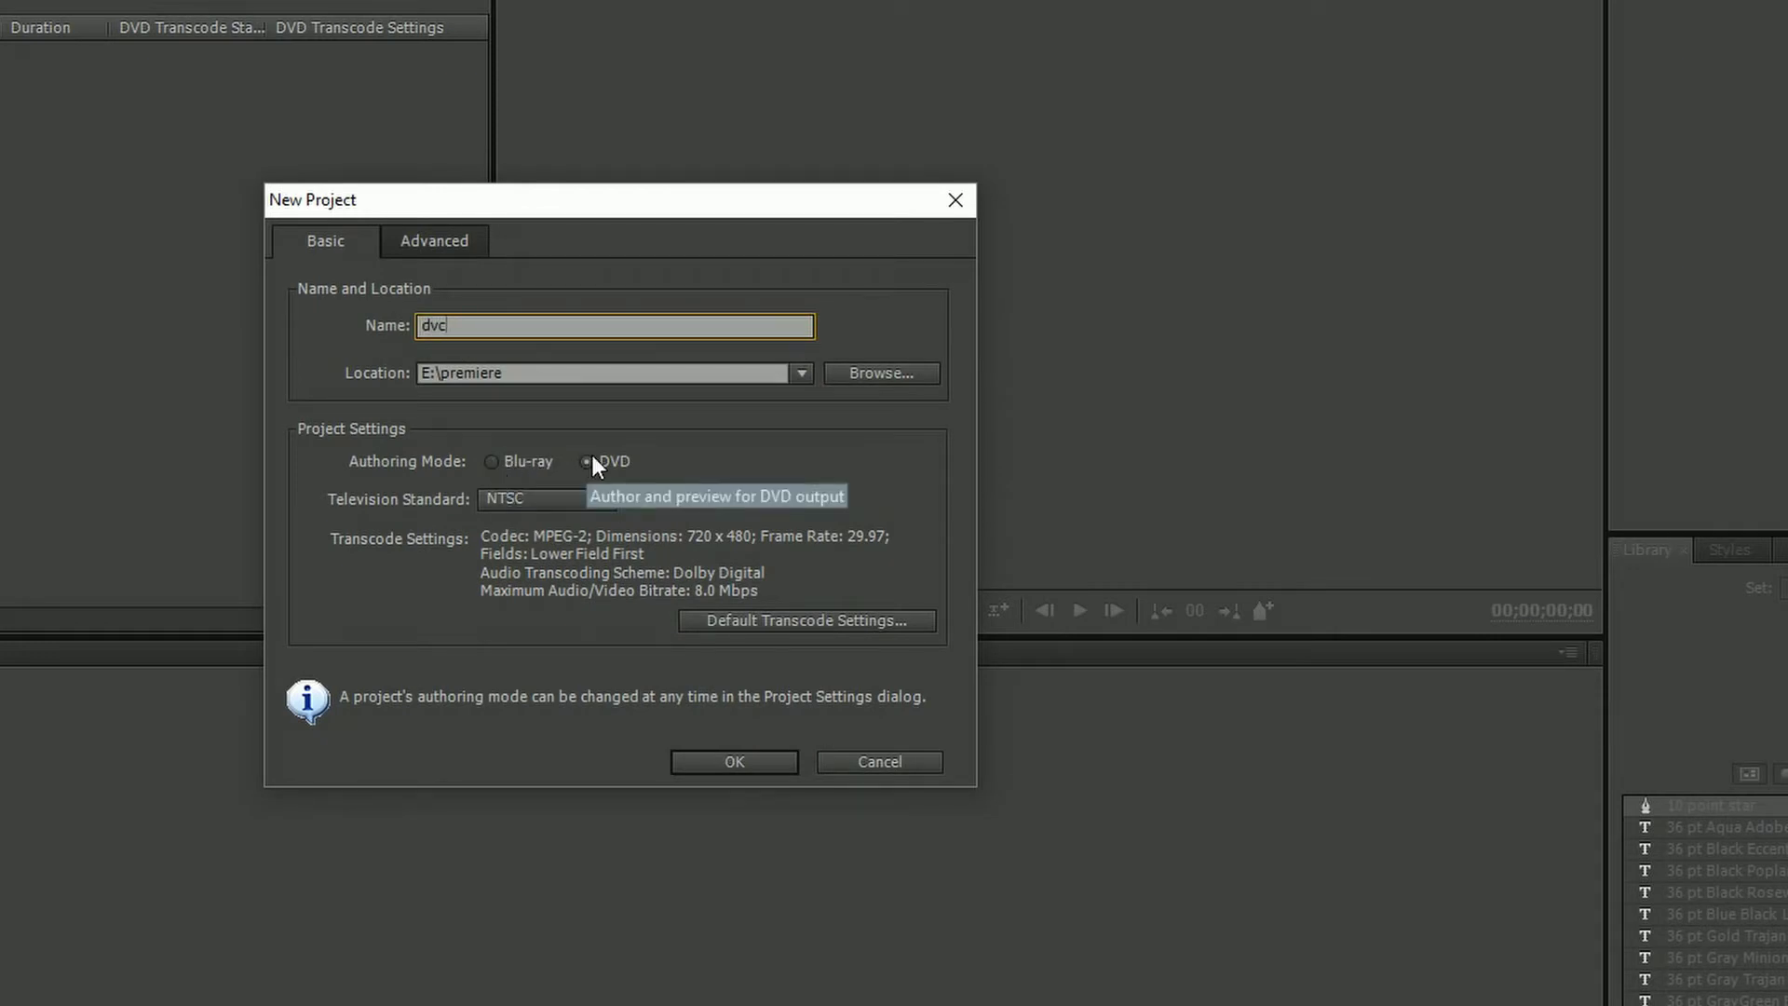
Set the authoring mode to Blu-ray and the television standard to PAL, and create the project.
left_click(488, 461)
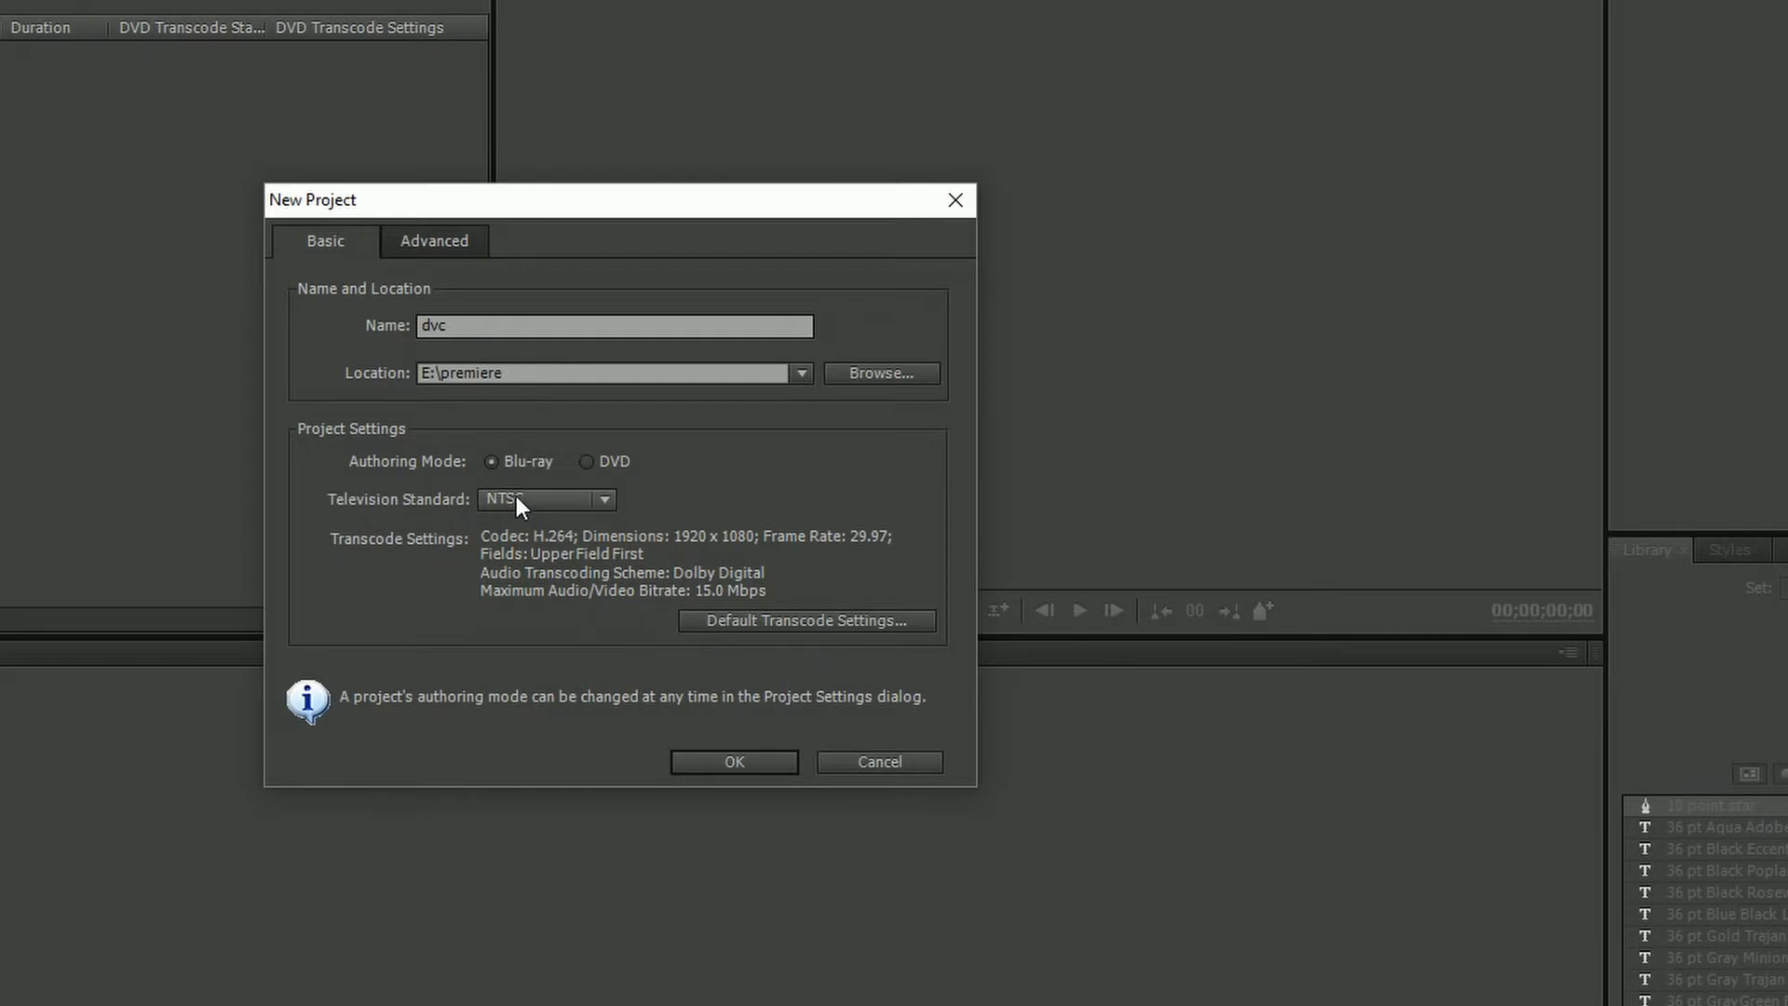
left_click(548, 498)
left_click(551, 557)
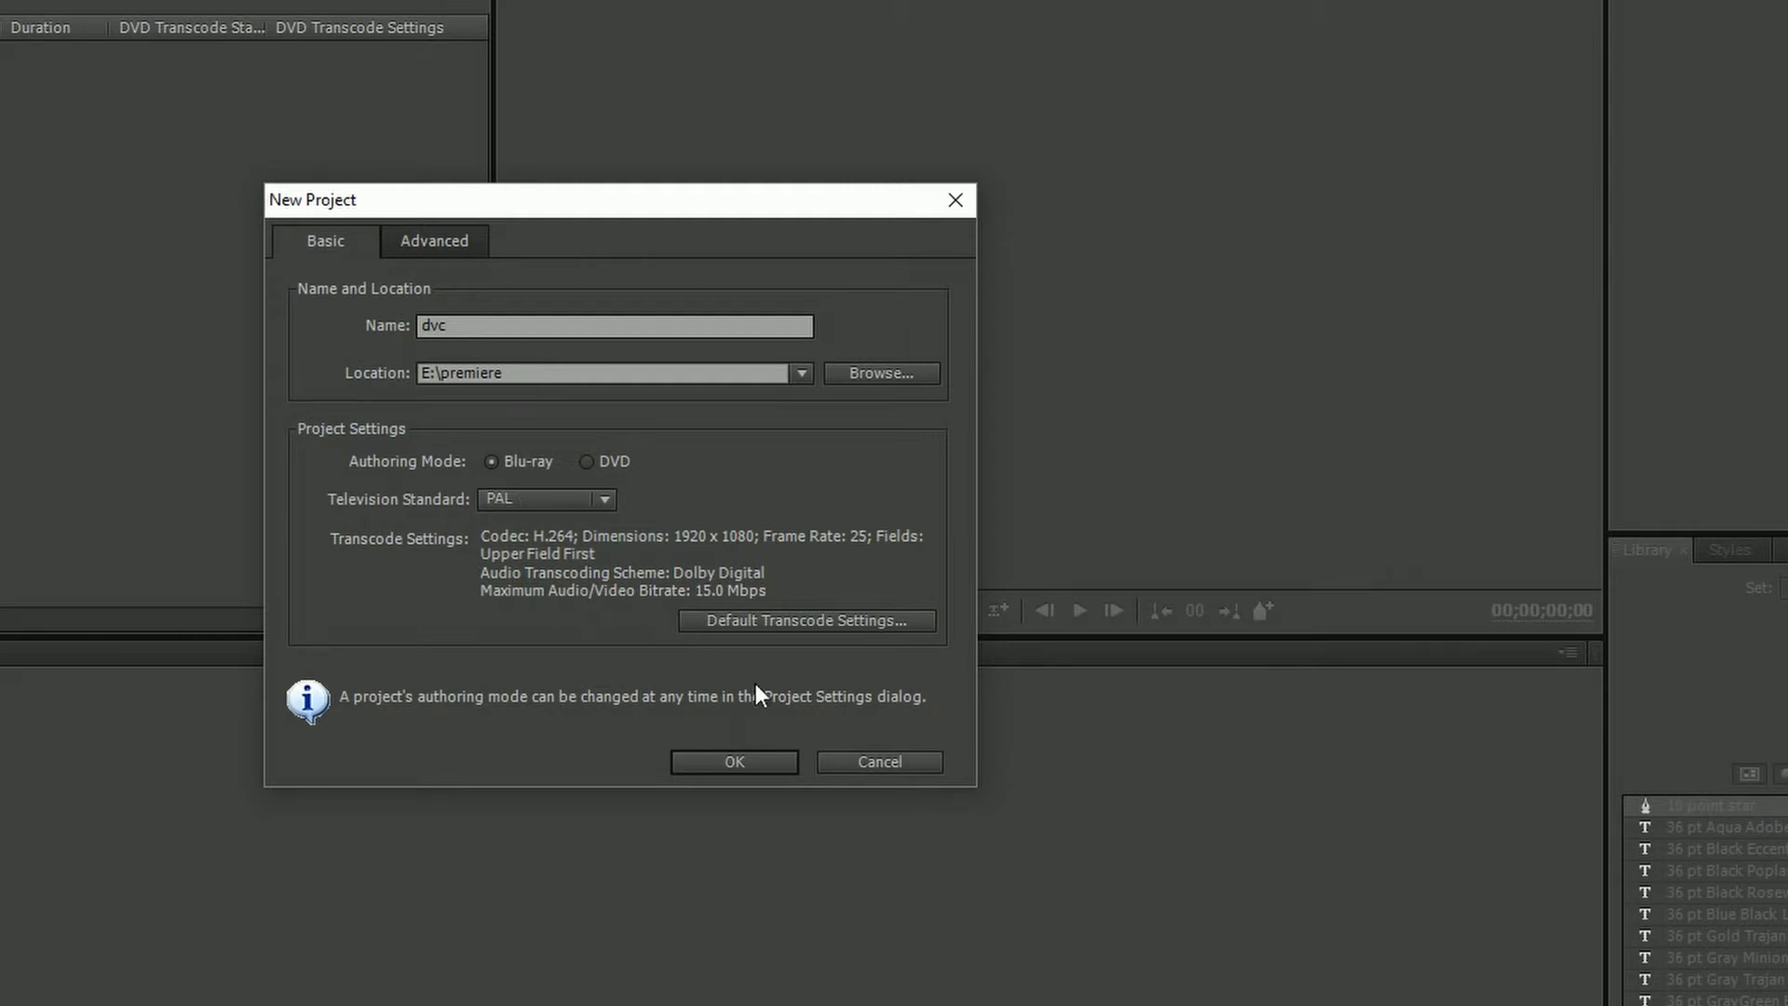
left_click(724, 764)
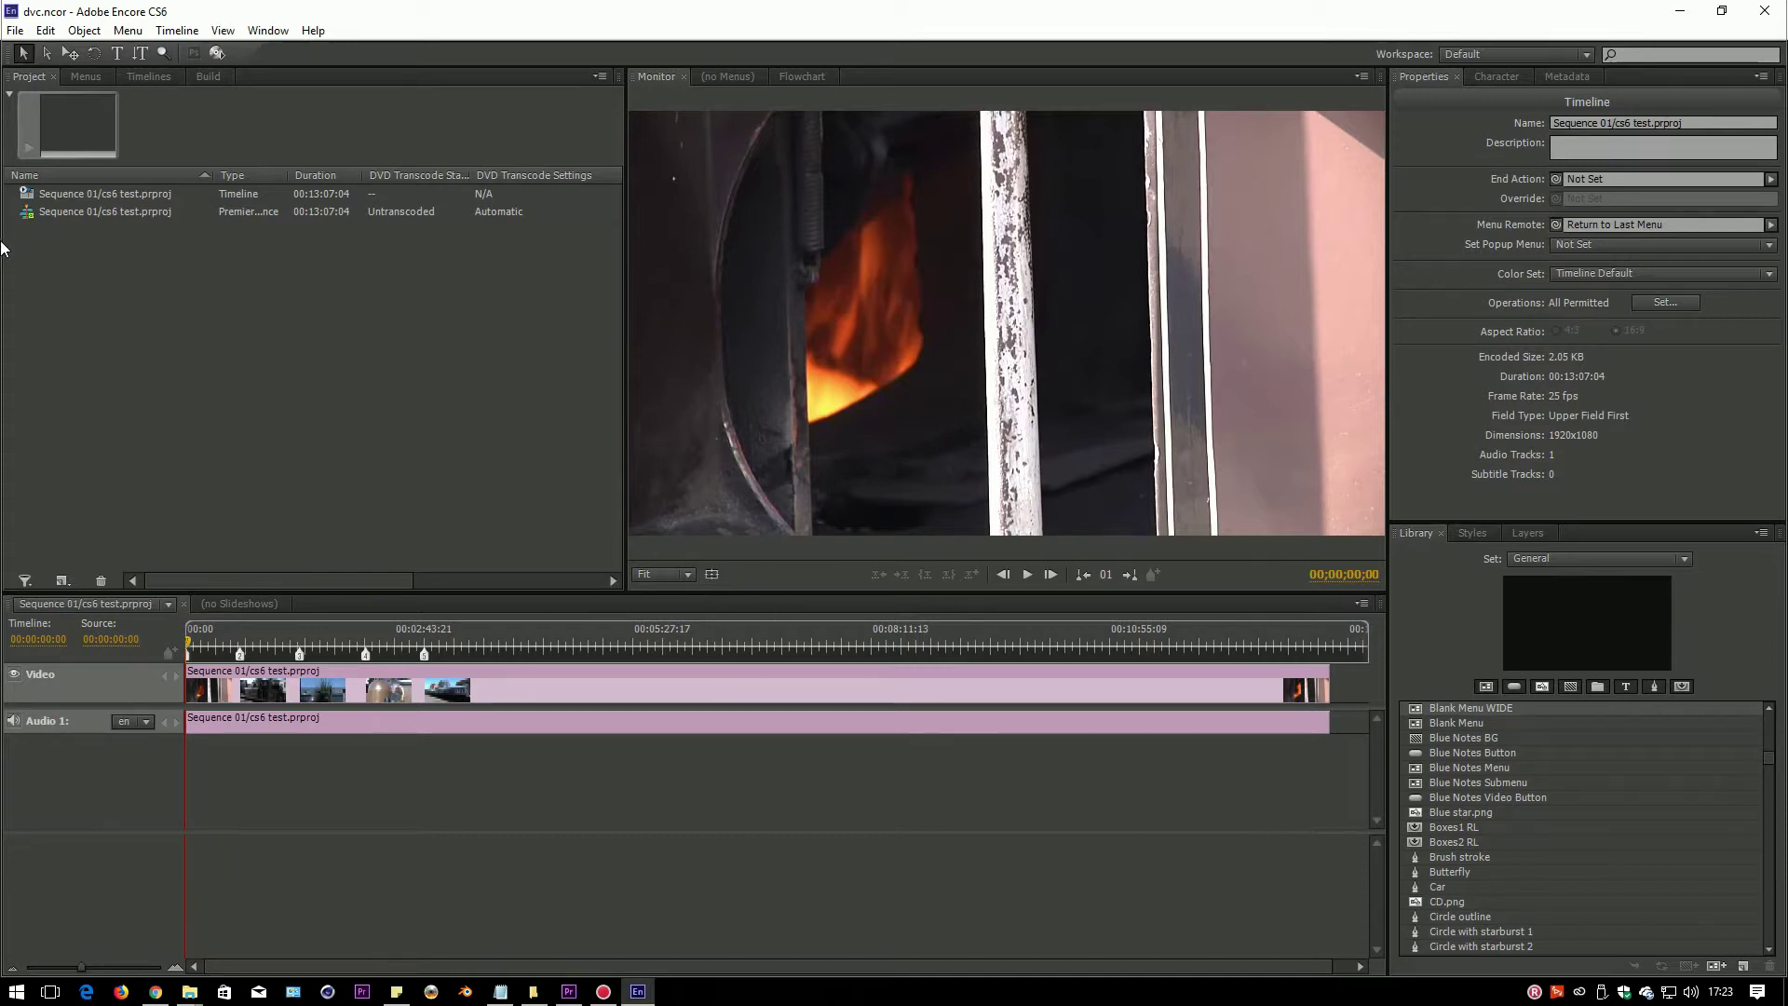
Inspect the details of the imported timeline and the Premiere Pro sequence asset in the project.
left_click(42, 194)
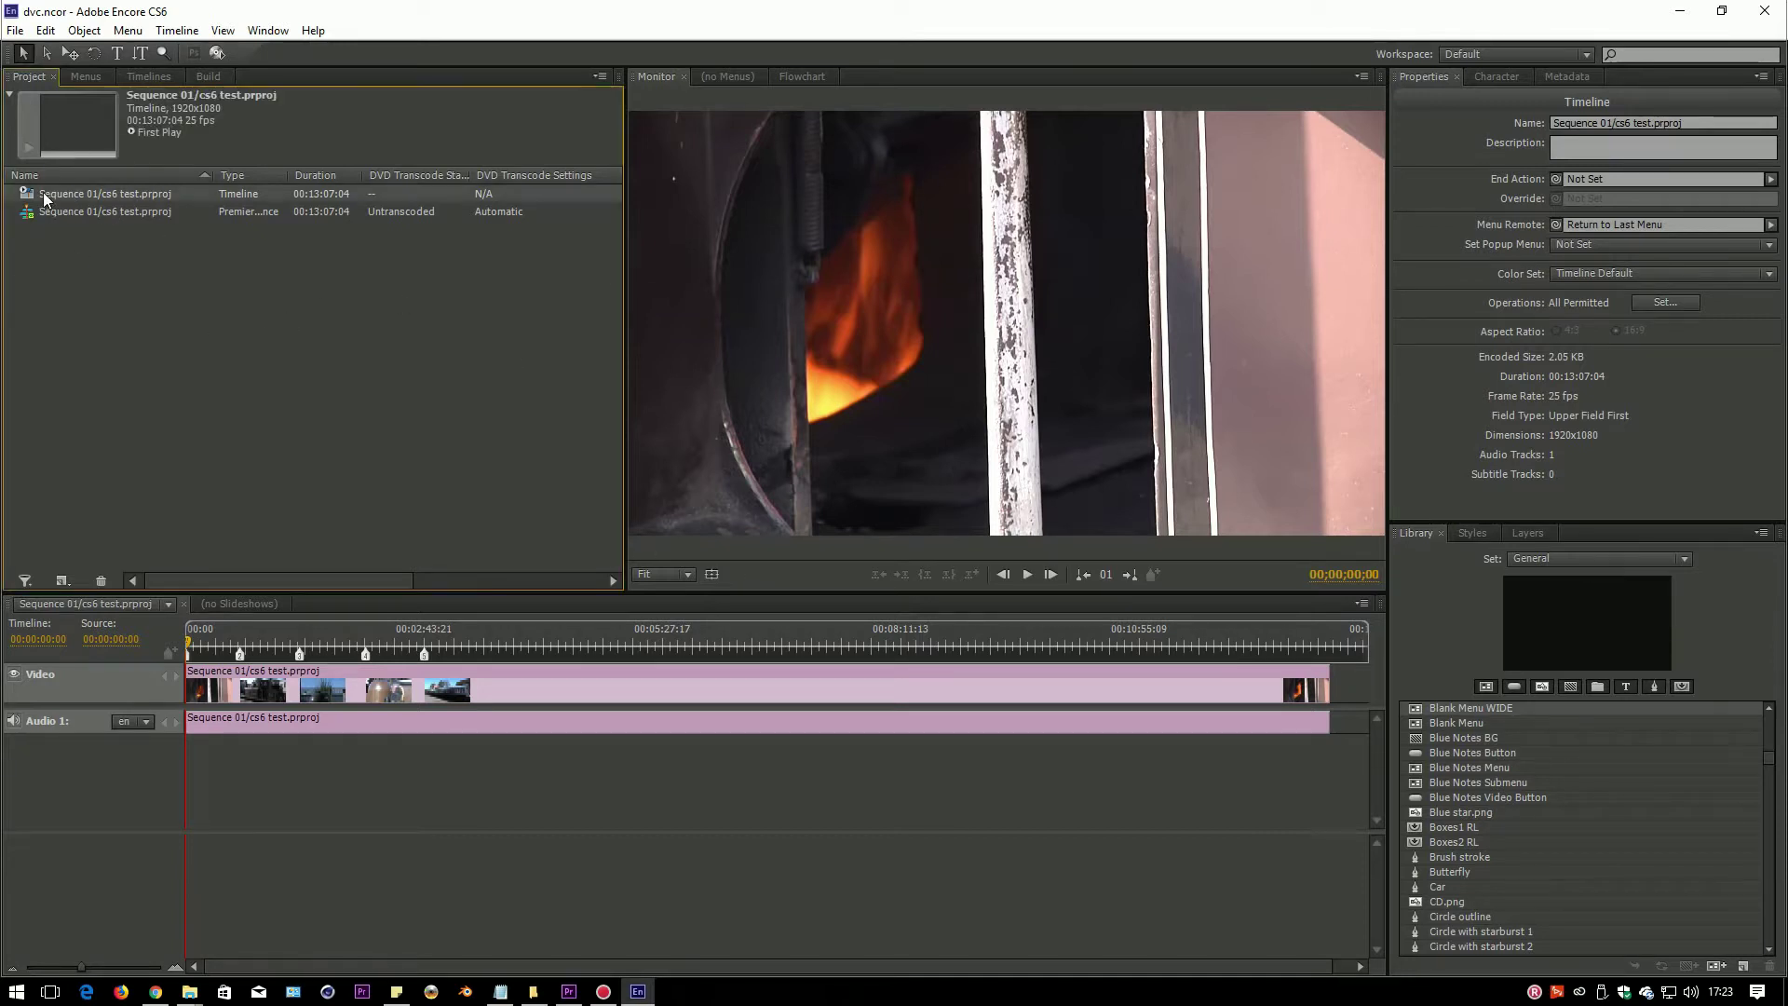
left_click(56, 212)
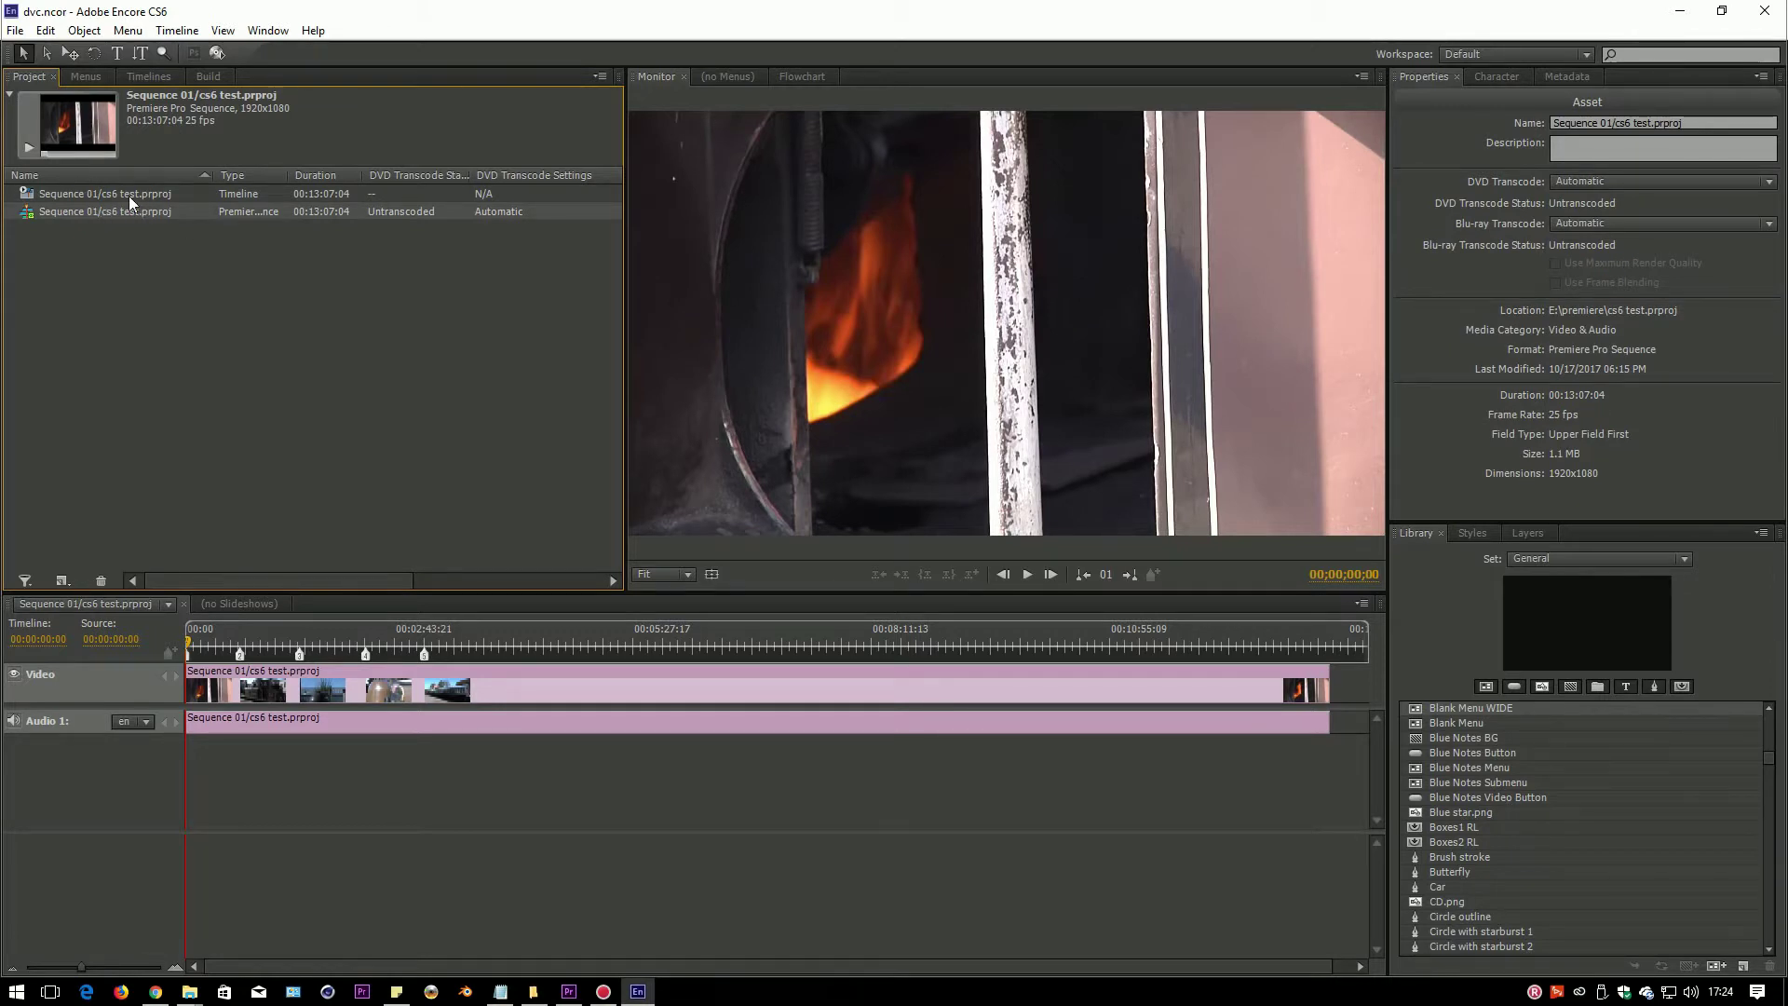
left_click(80, 192)
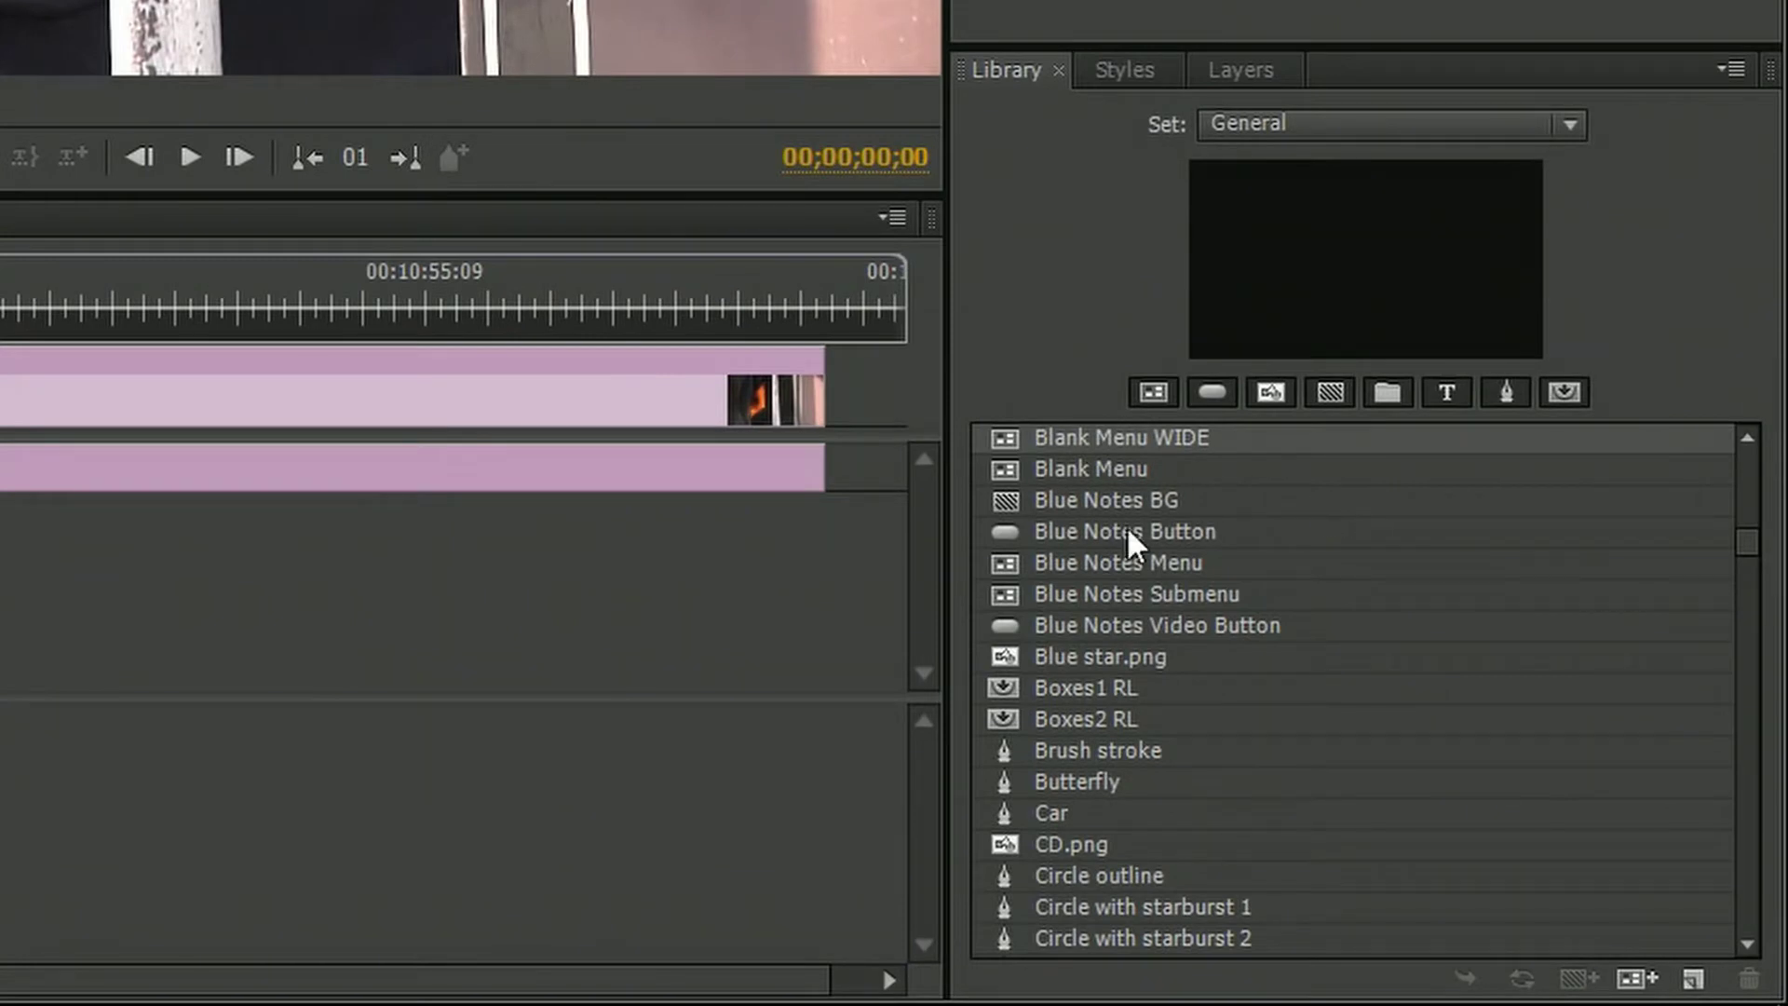
Switch the library to the Travel set and filter it to show only menus.
left_click(1358, 115)
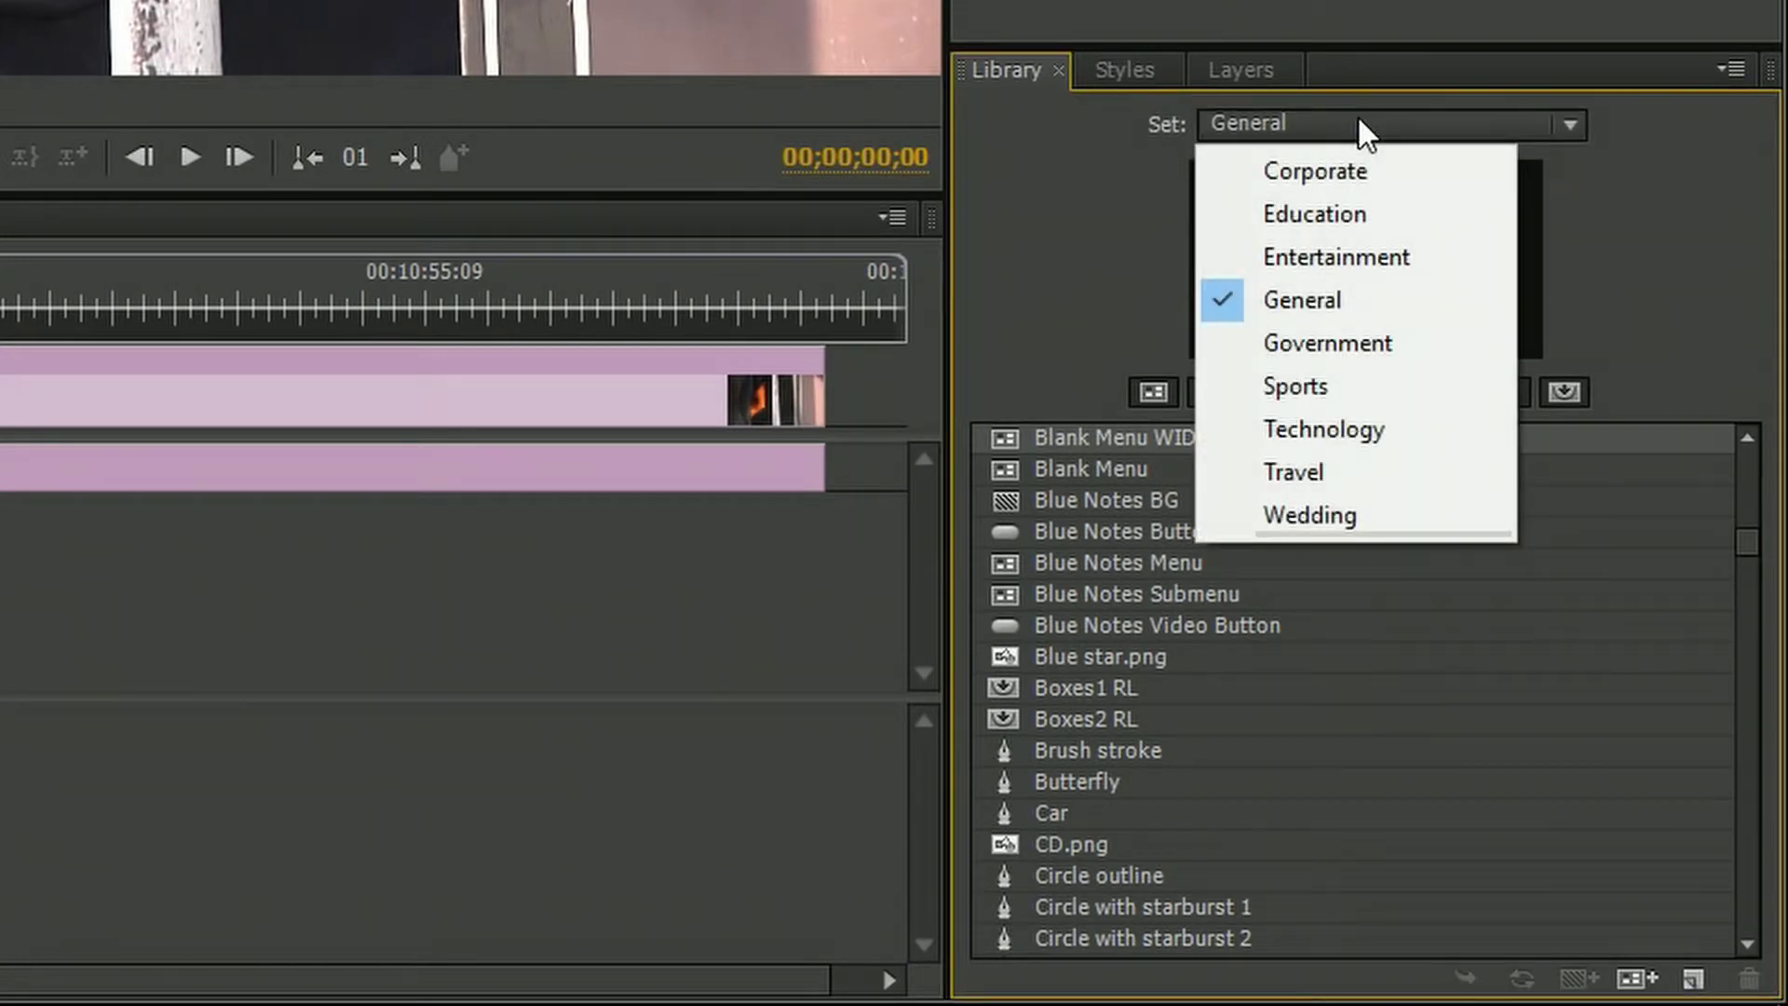
left_click(1321, 475)
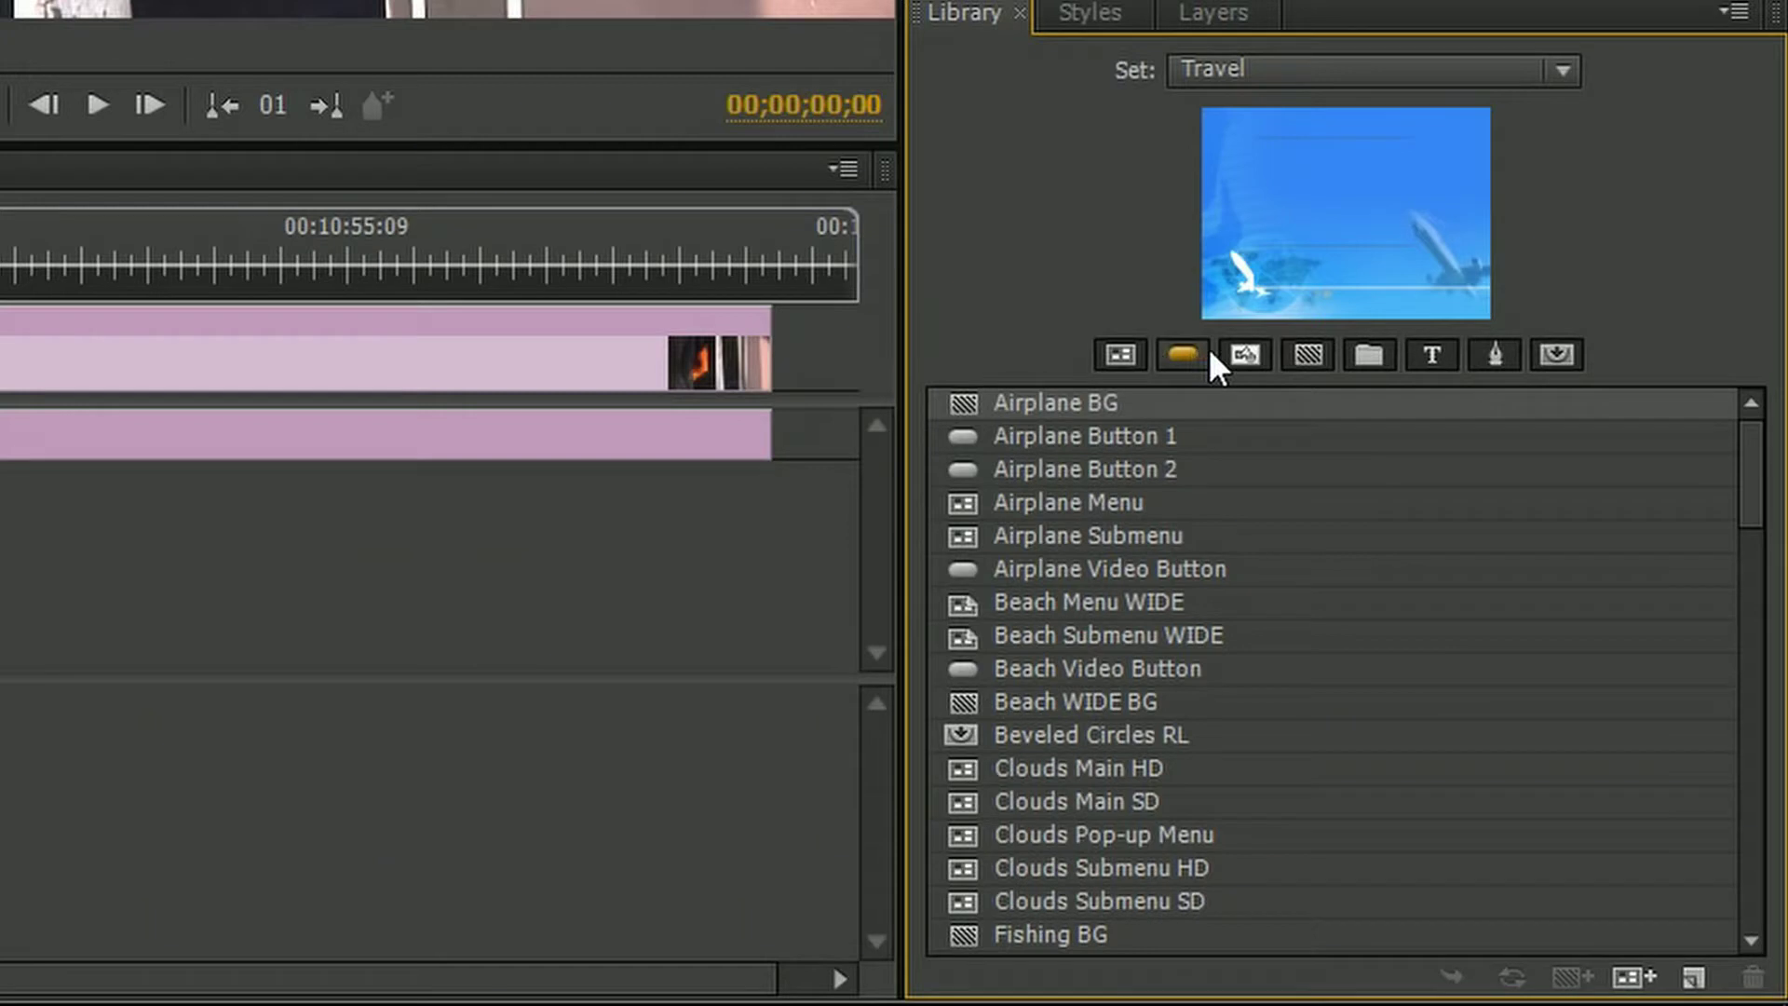
left_click(1118, 353)
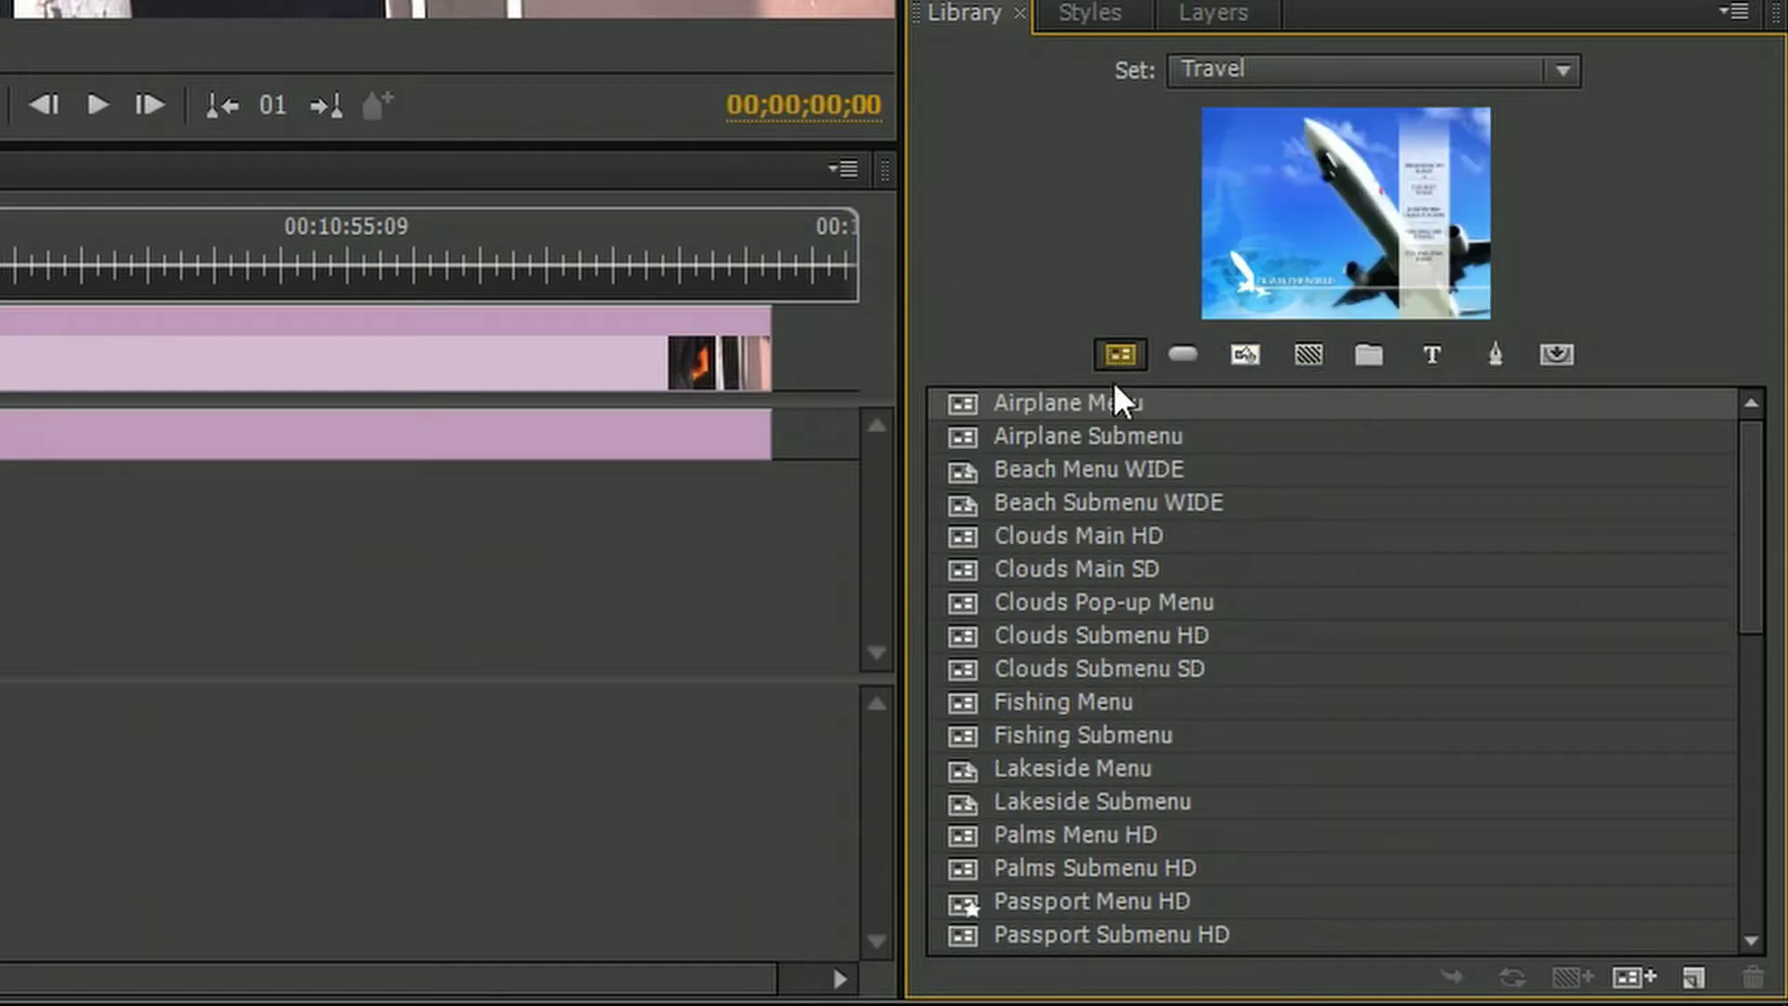
left_click(1188, 350)
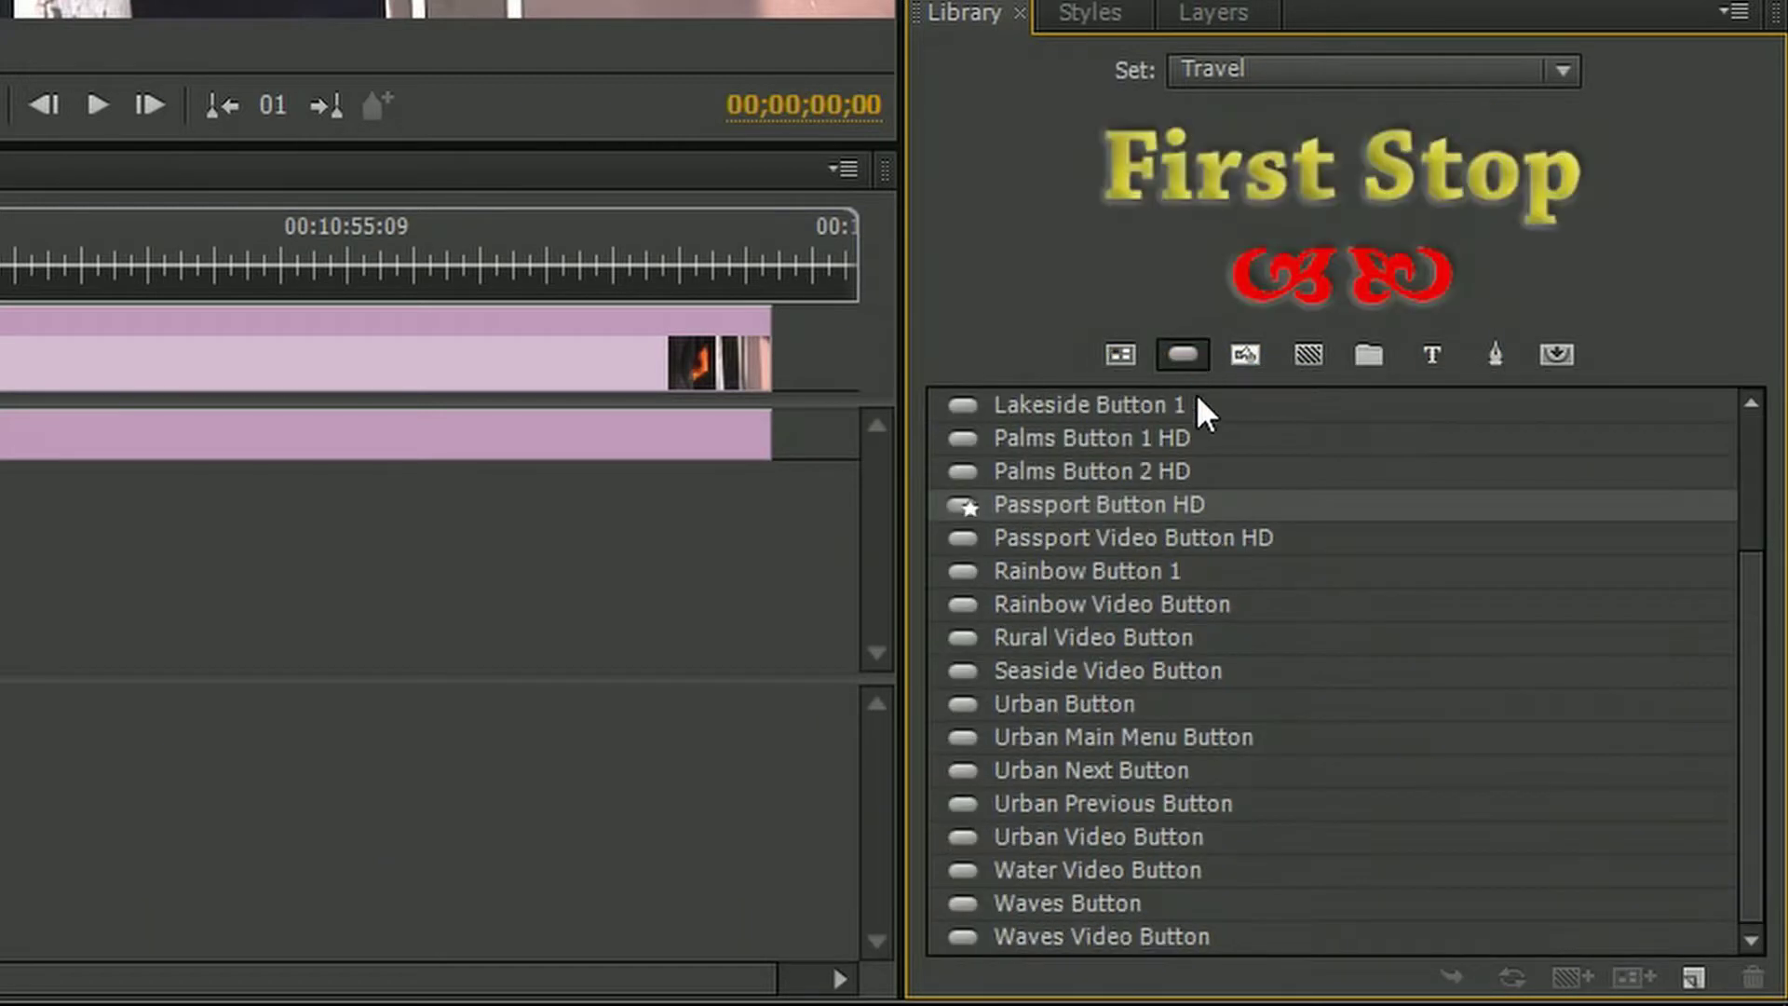
left_click(1236, 352)
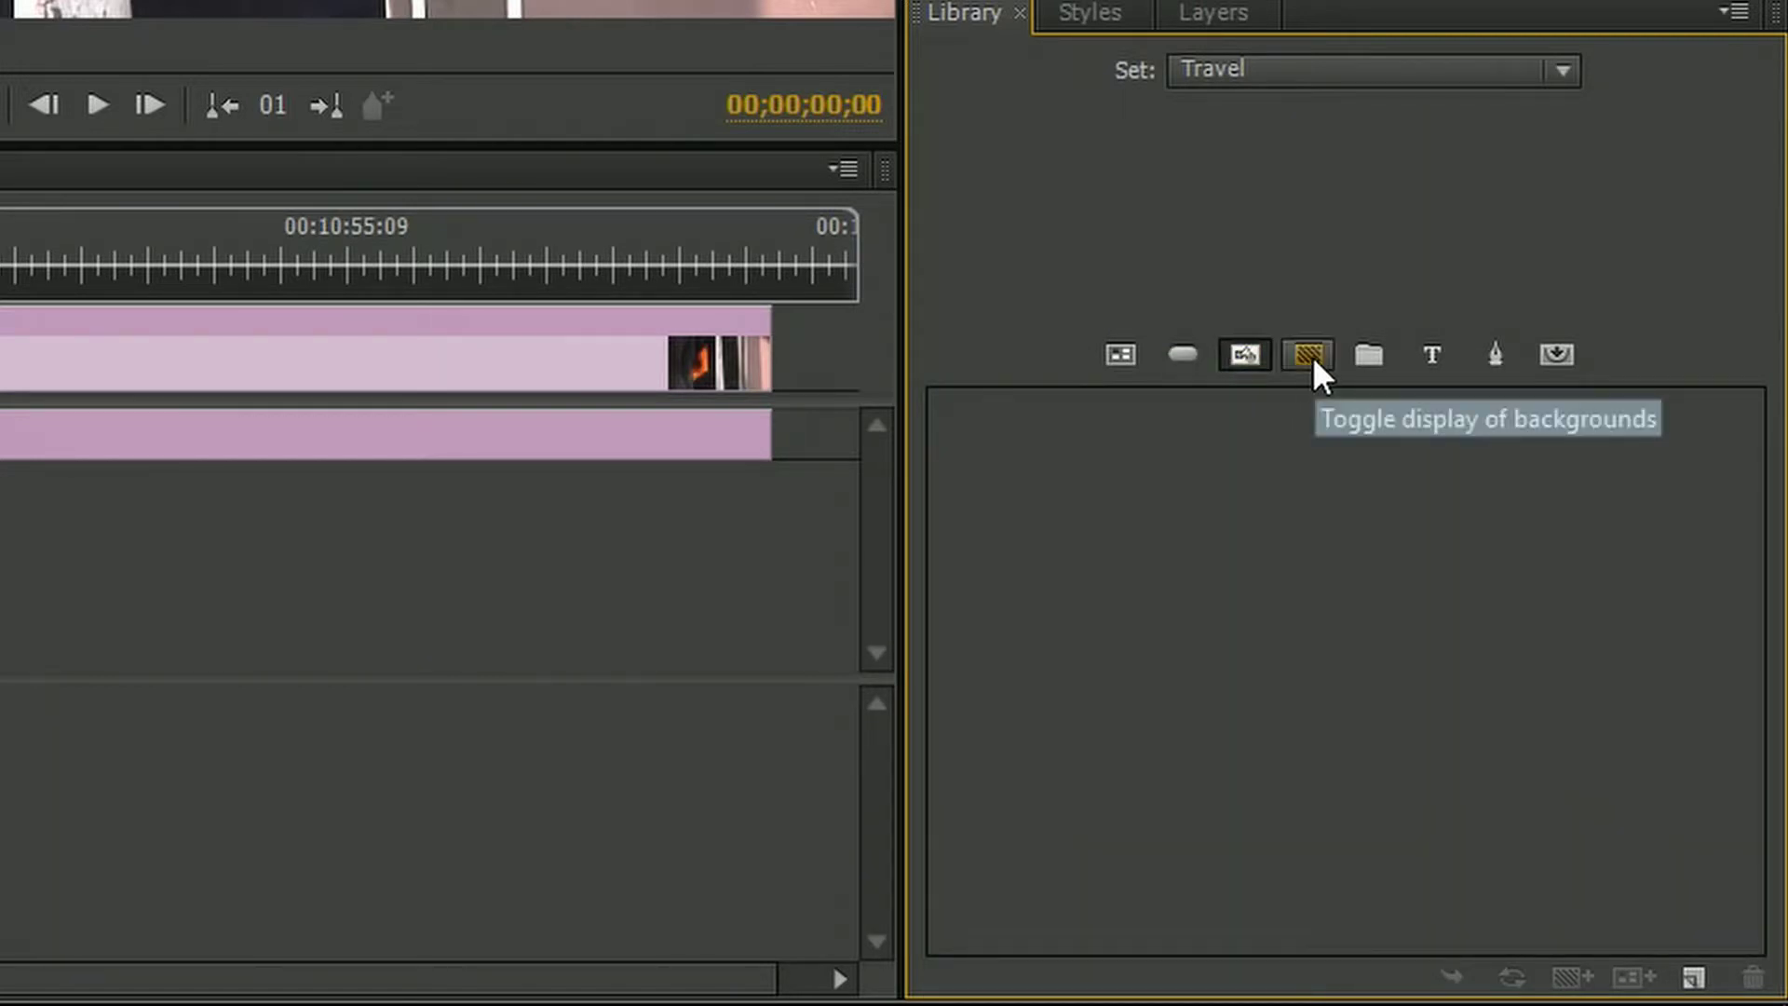
left_click(1132, 352)
Compare the previews of the Rainbow Menu and Rainbow Submenu templates in the Travel set.
left_click_drag(1736, 518, 1749, 722)
left_click(1248, 508)
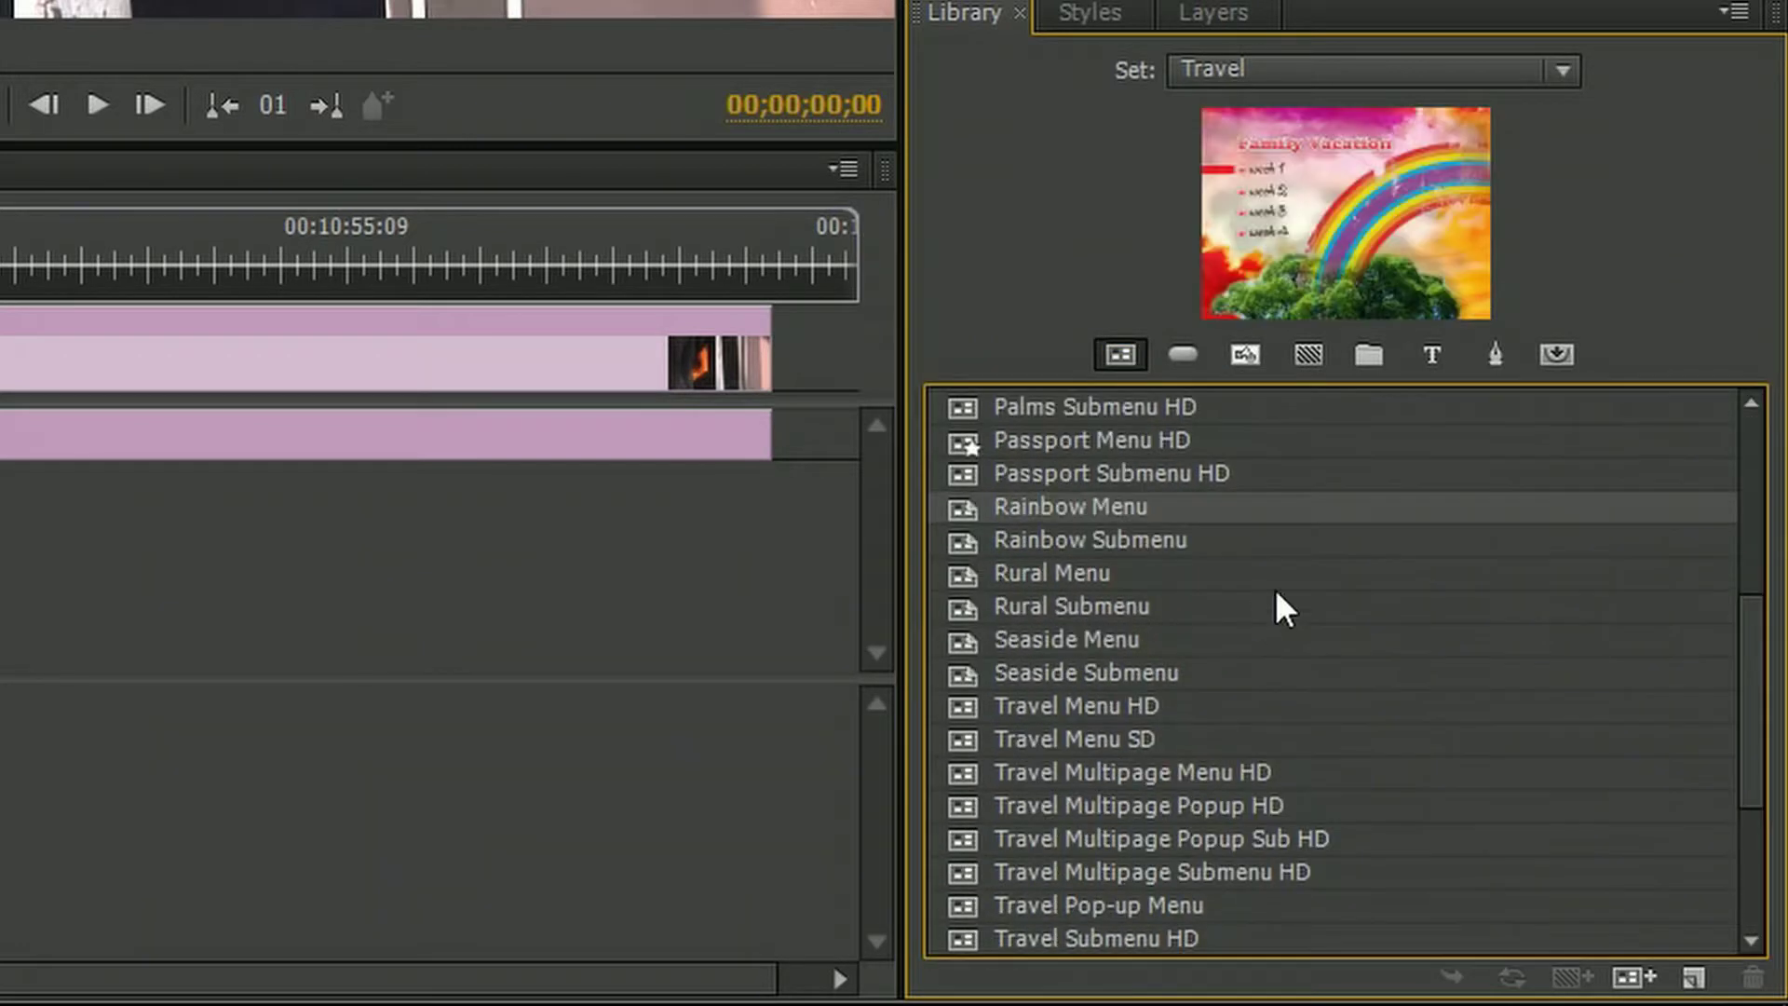
left_click(1086, 527)
left_click(1084, 506)
left_click(1110, 531)
left_click(1060, 501)
left_click(1095, 543)
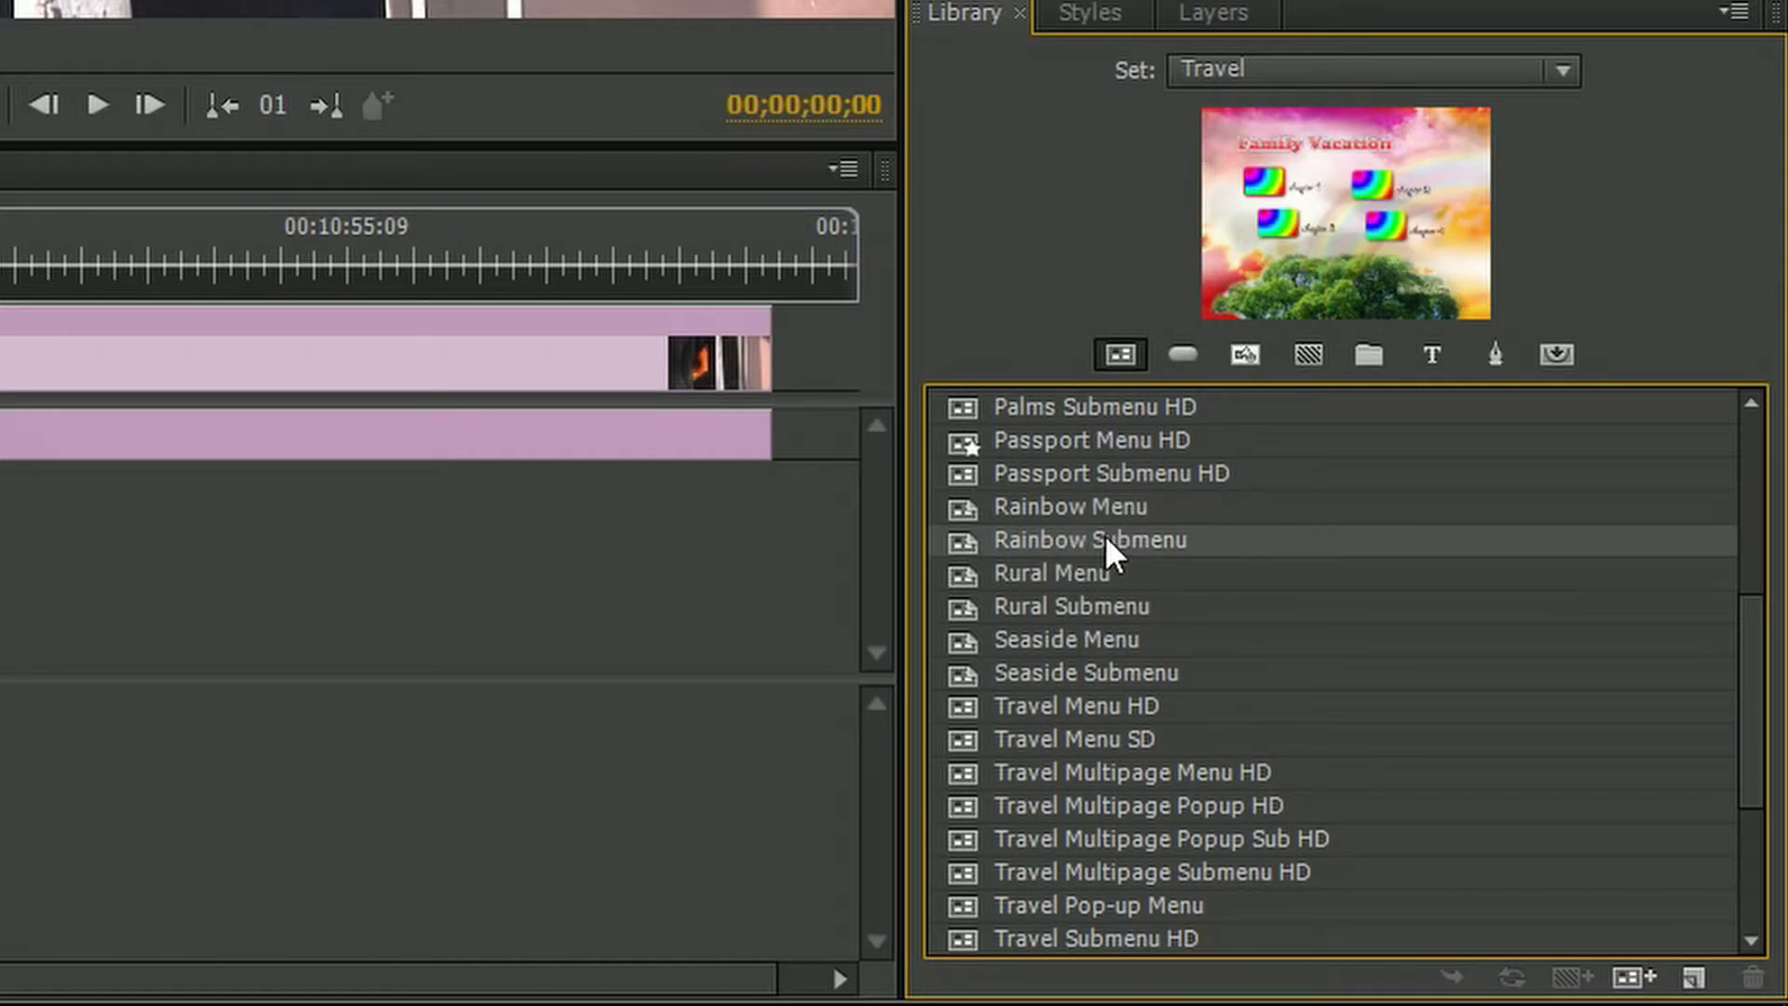
left_click(1085, 506)
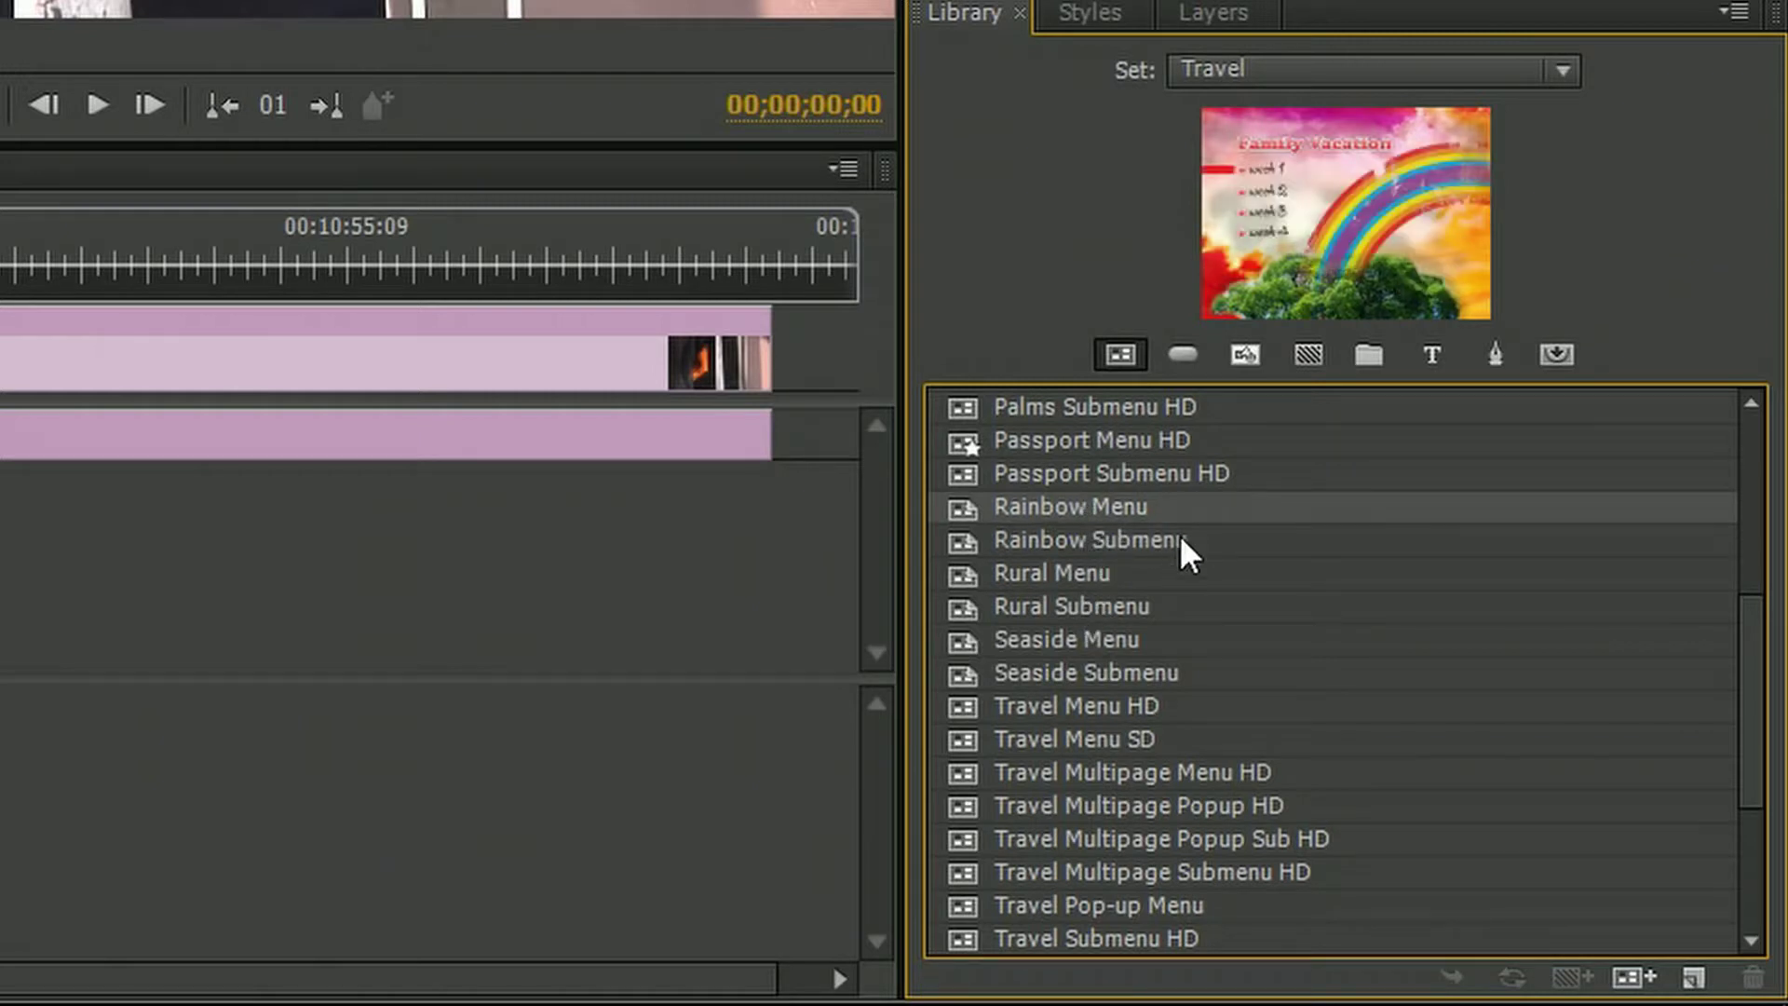
Add the Rainbow Submenu template from the library to the project.
left_click(1118, 541)
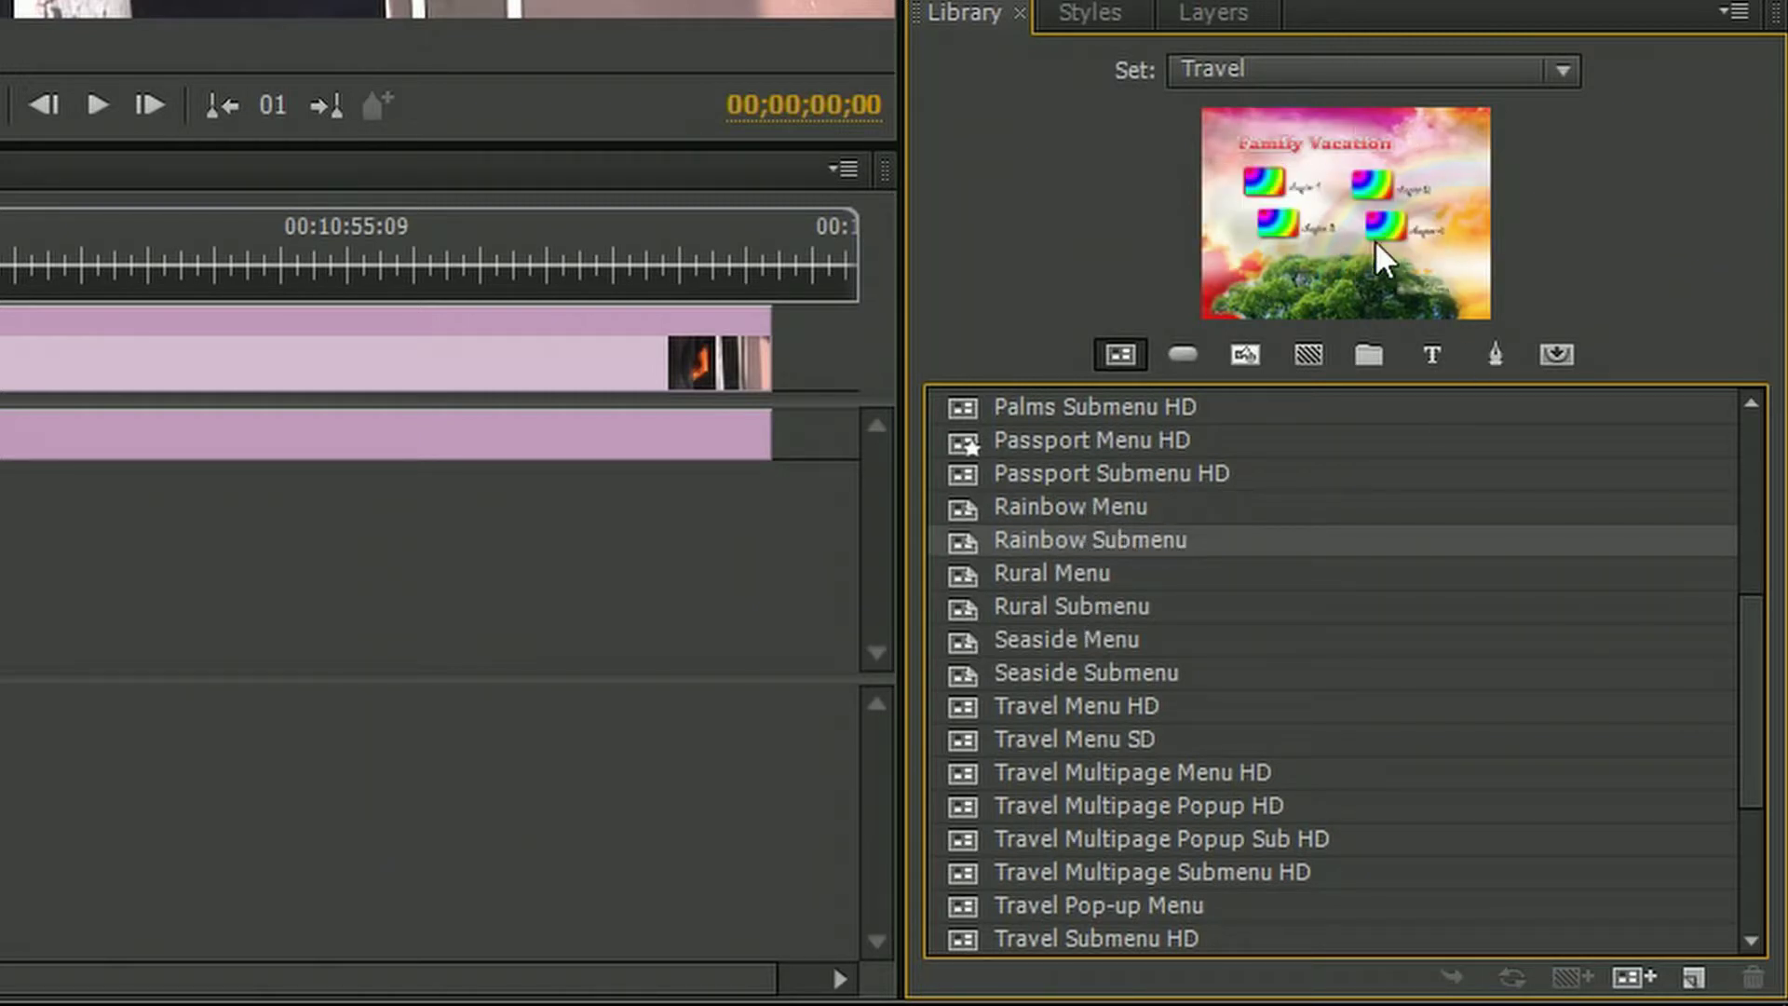
left_click_drag(1097, 529, 0, 0)
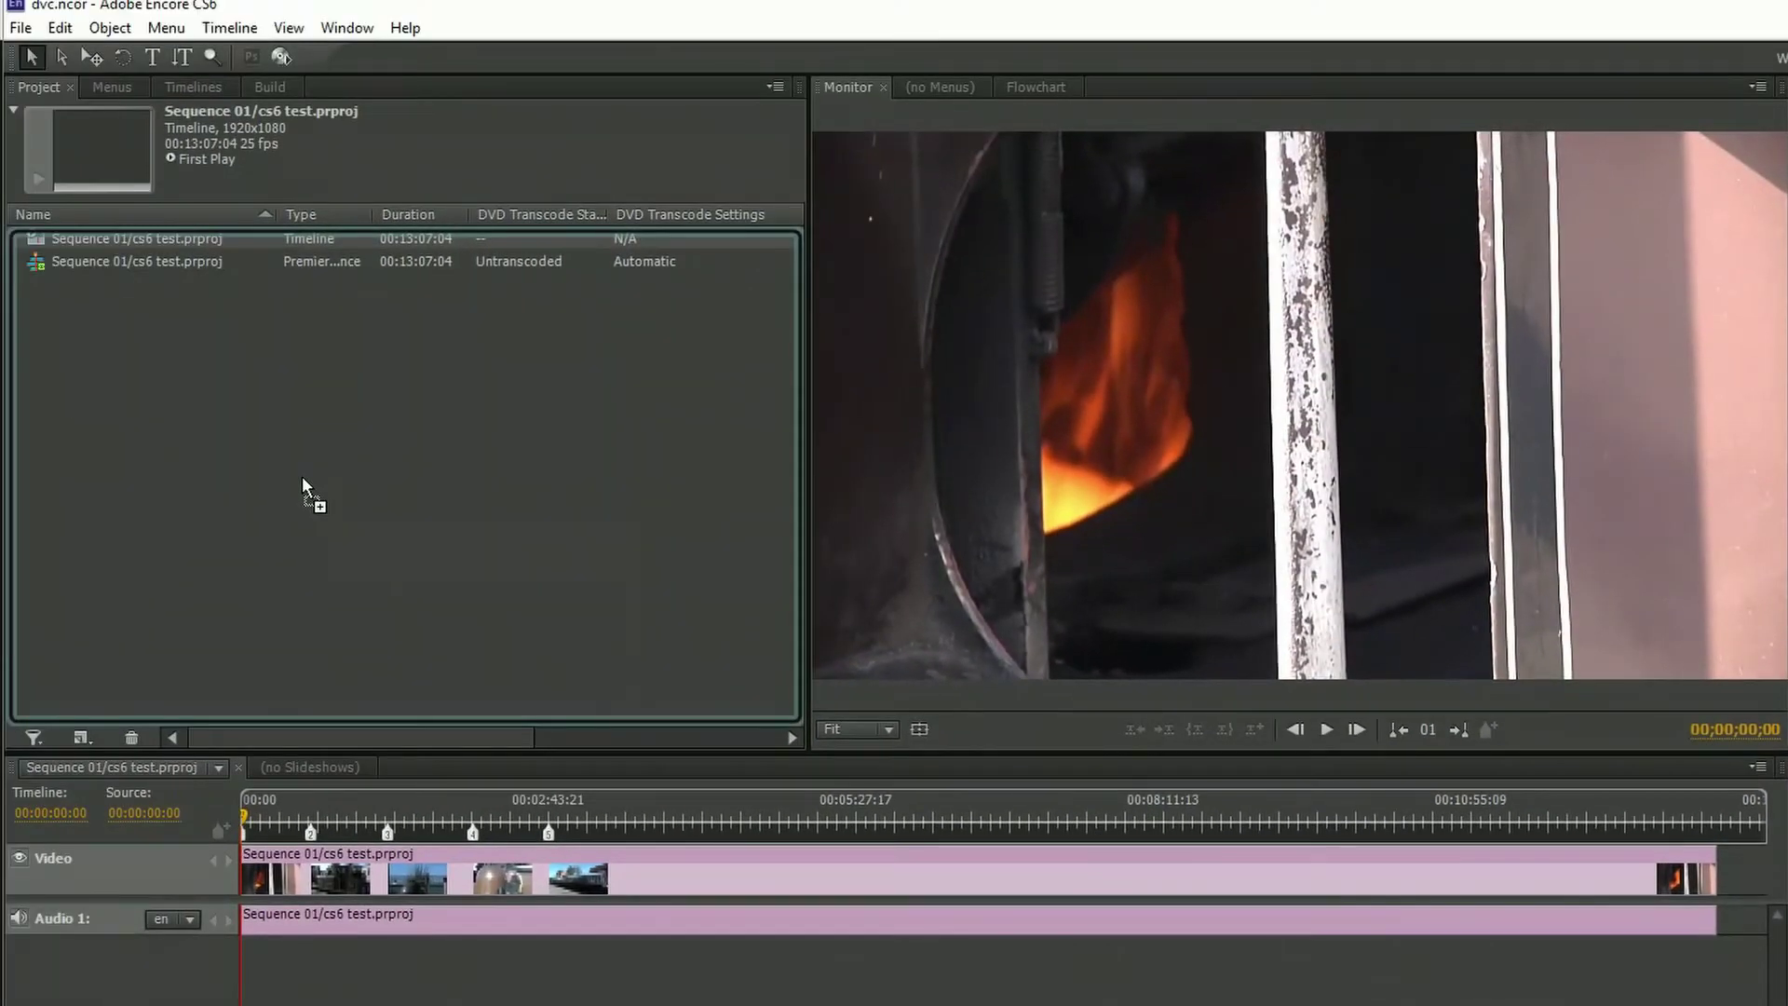
left_click_drag(302, 477, 302, 479)
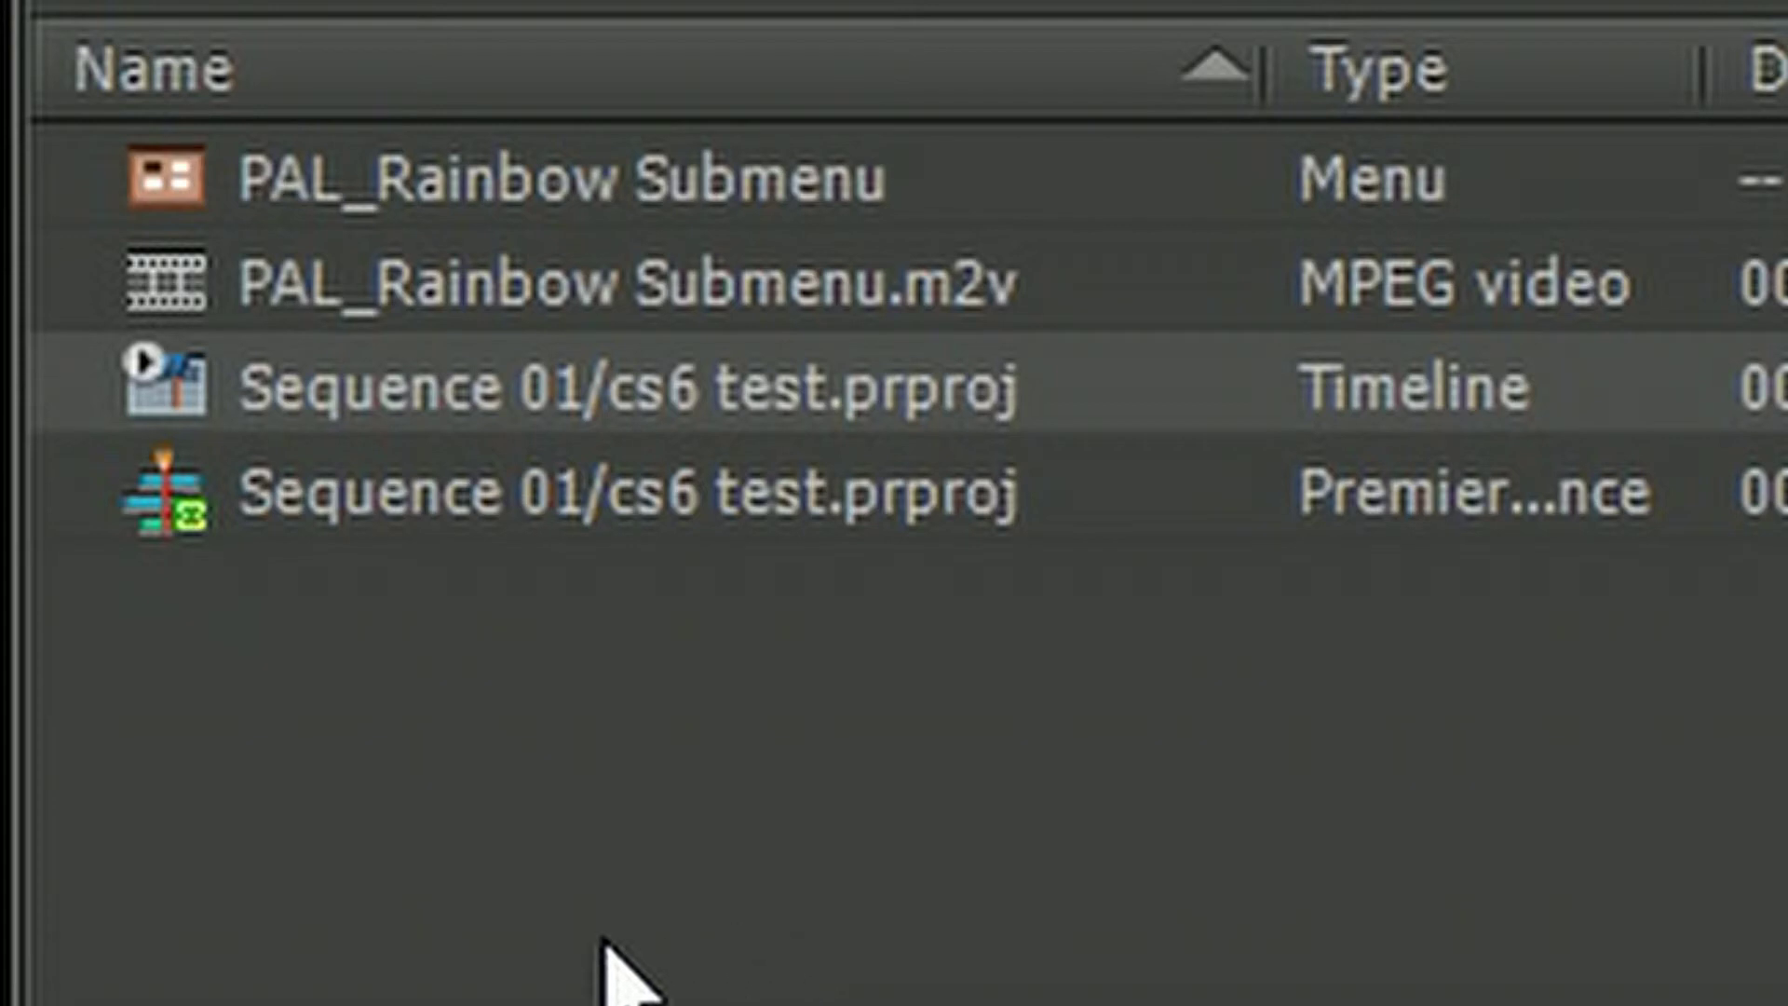
Set the PAL_Rainbow Submenu menu as the disc's First Play item.
left_click(496, 158)
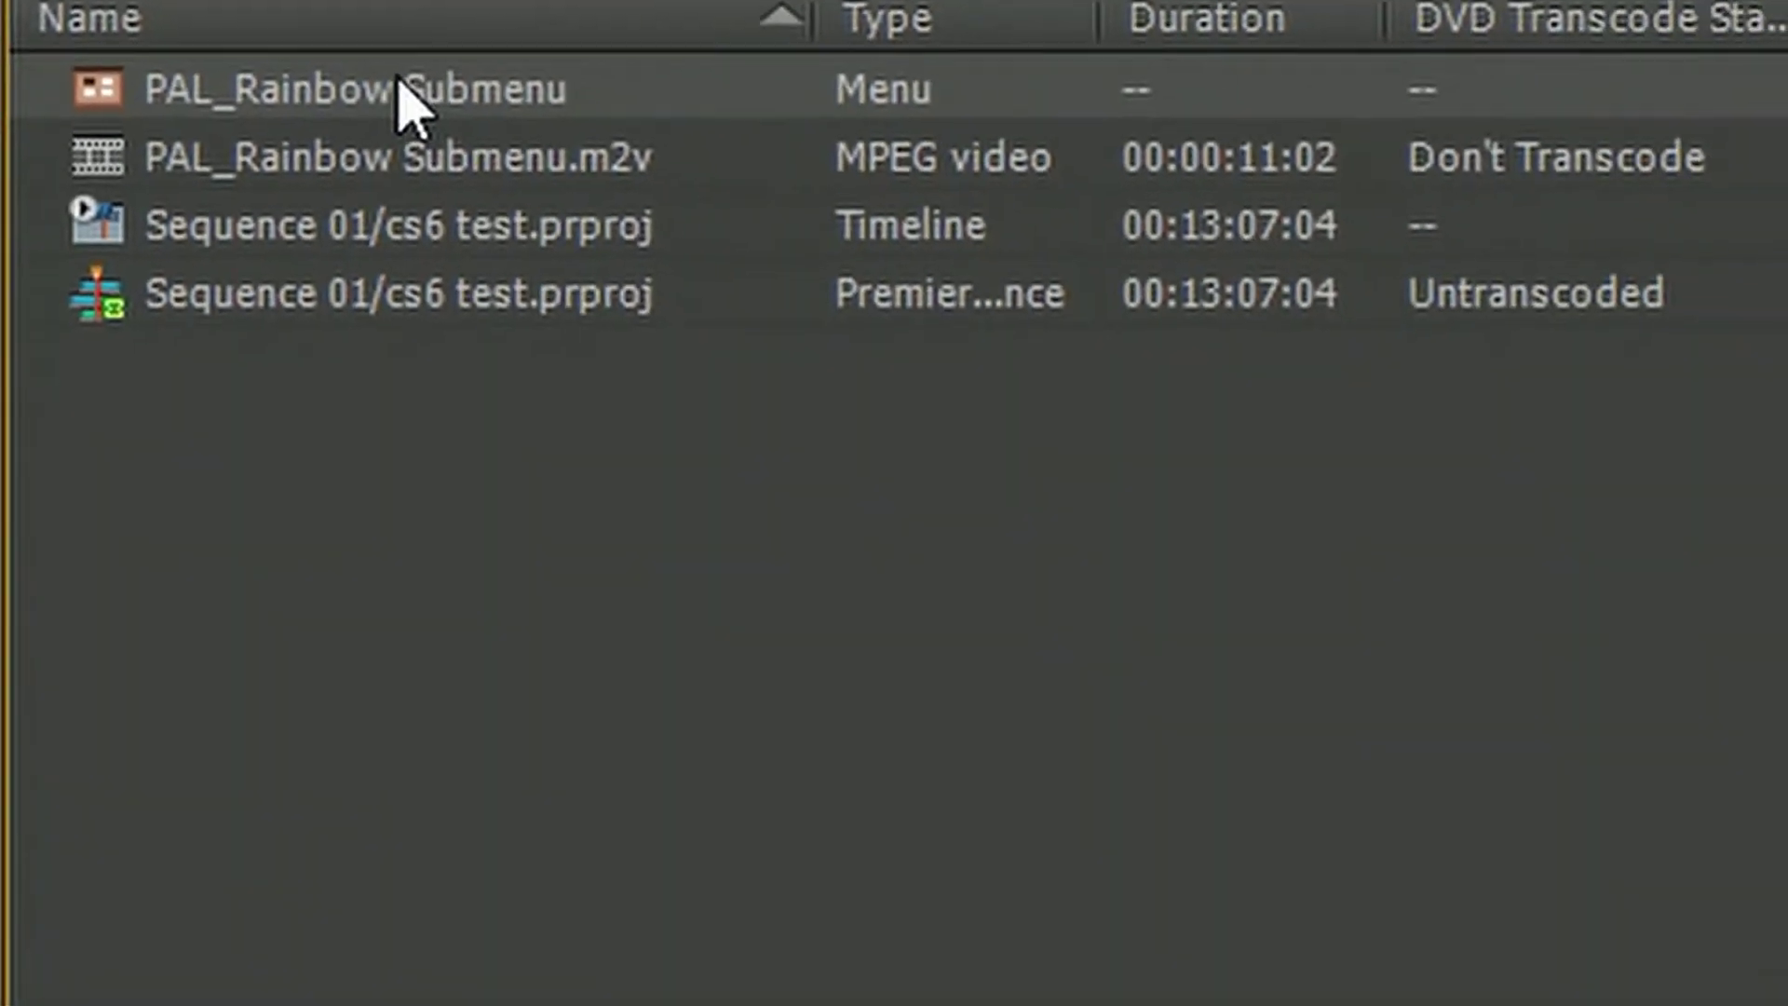
right_click(398, 84)
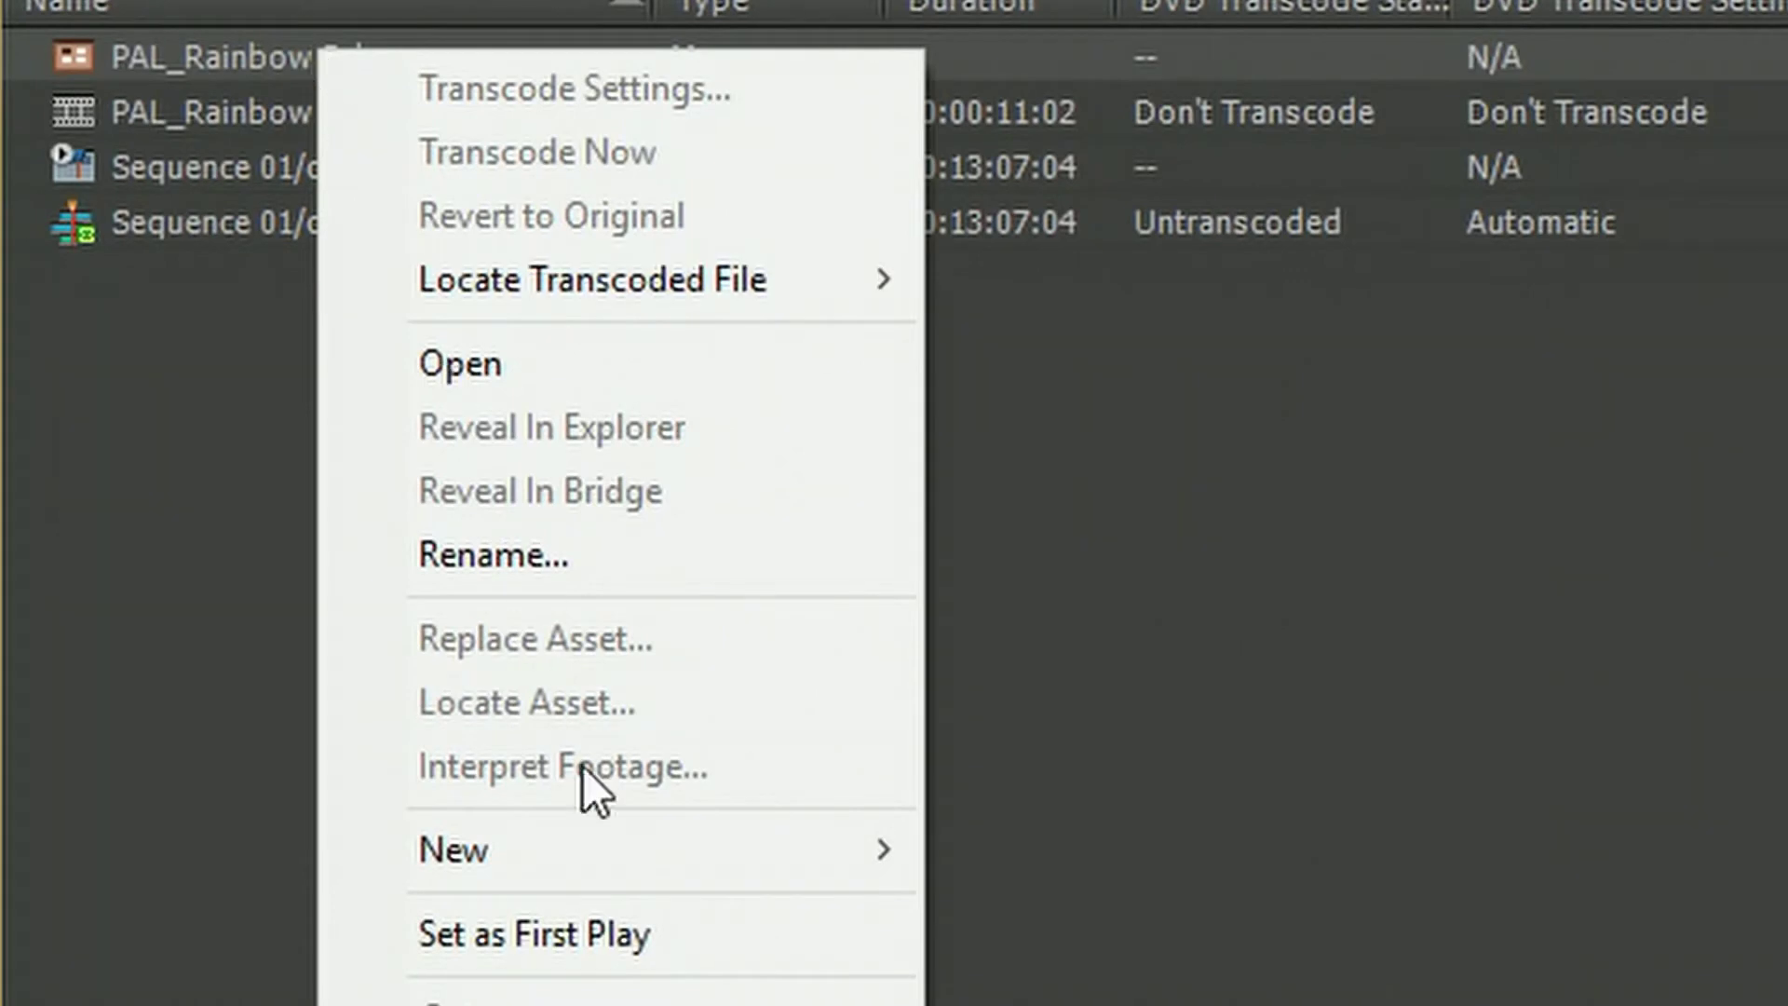
left_click(606, 941)
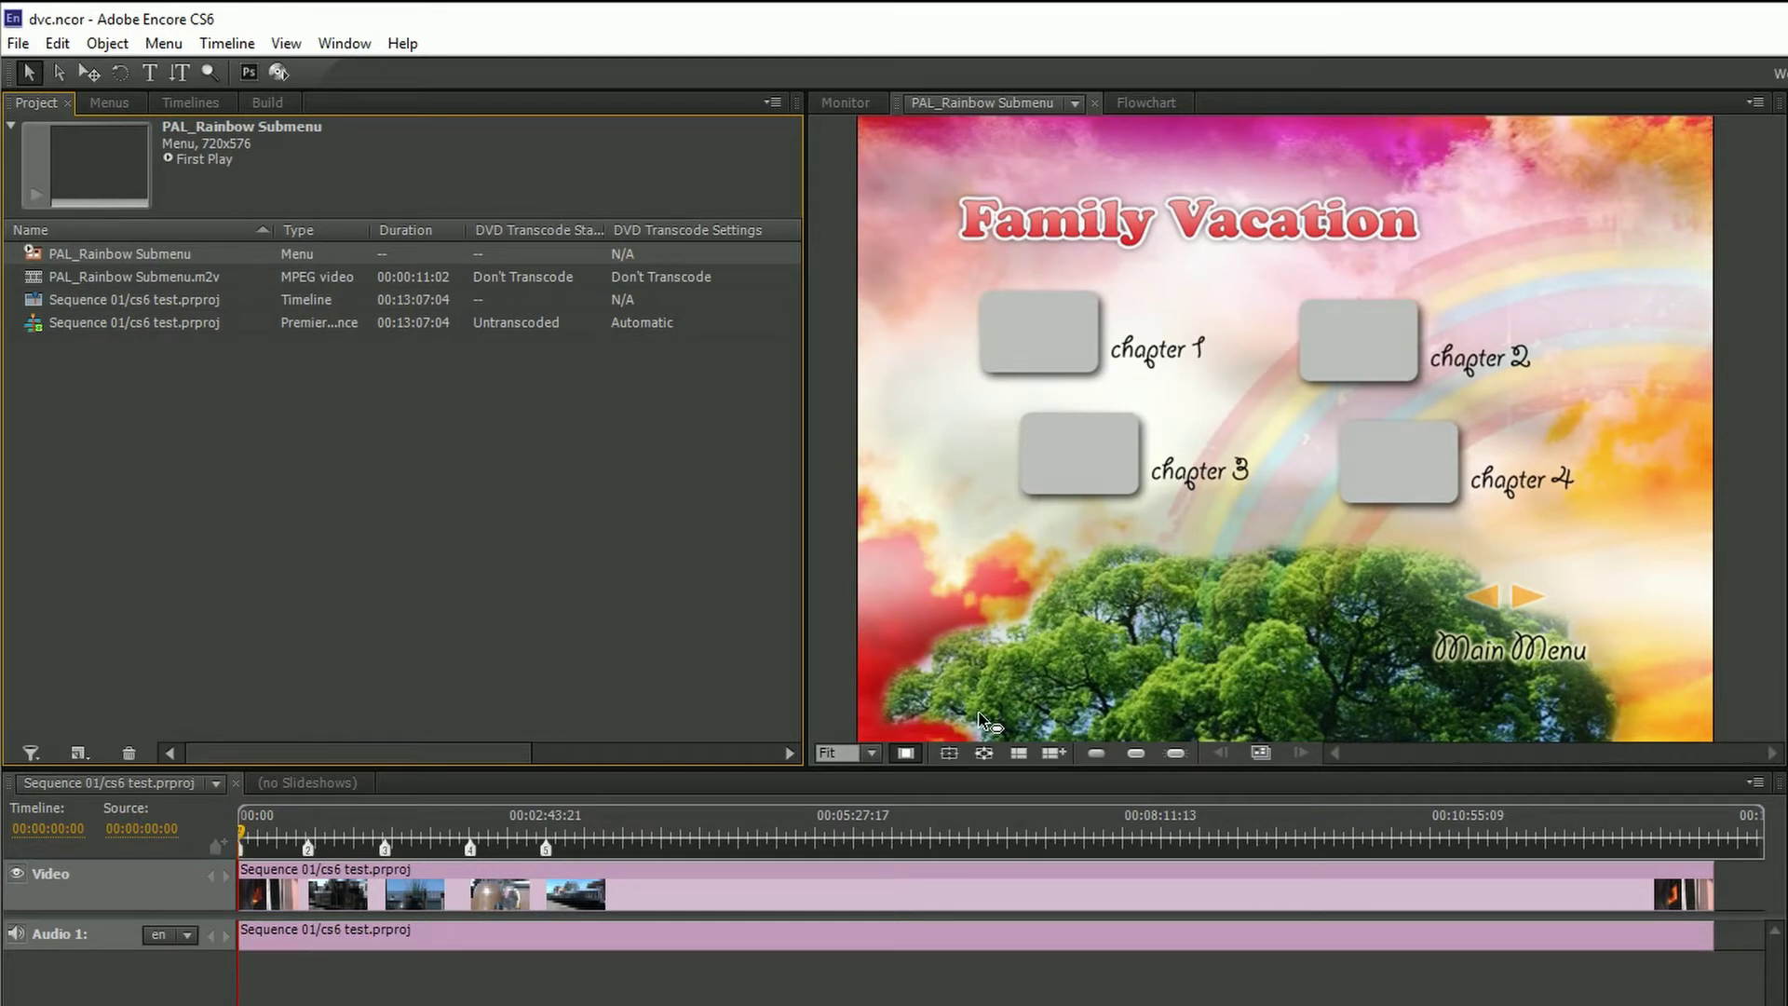
Set the project's build format to Blu-ray.
left_click(270, 101)
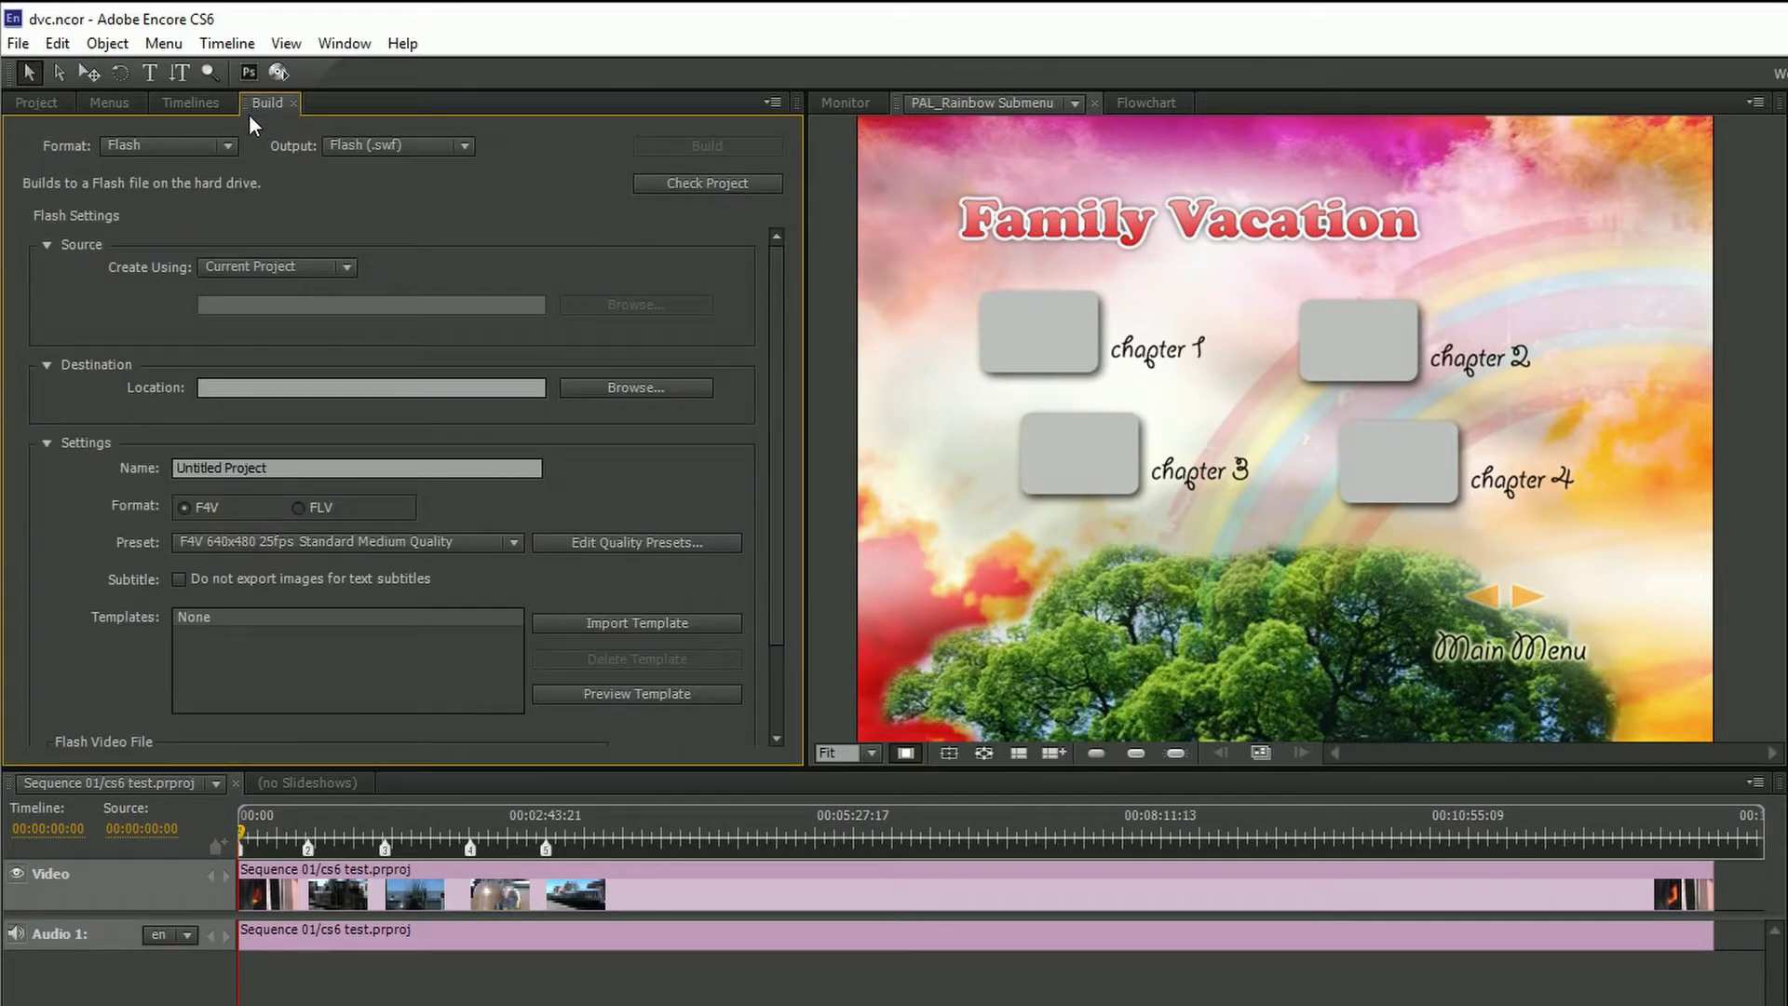
left_click(158, 147)
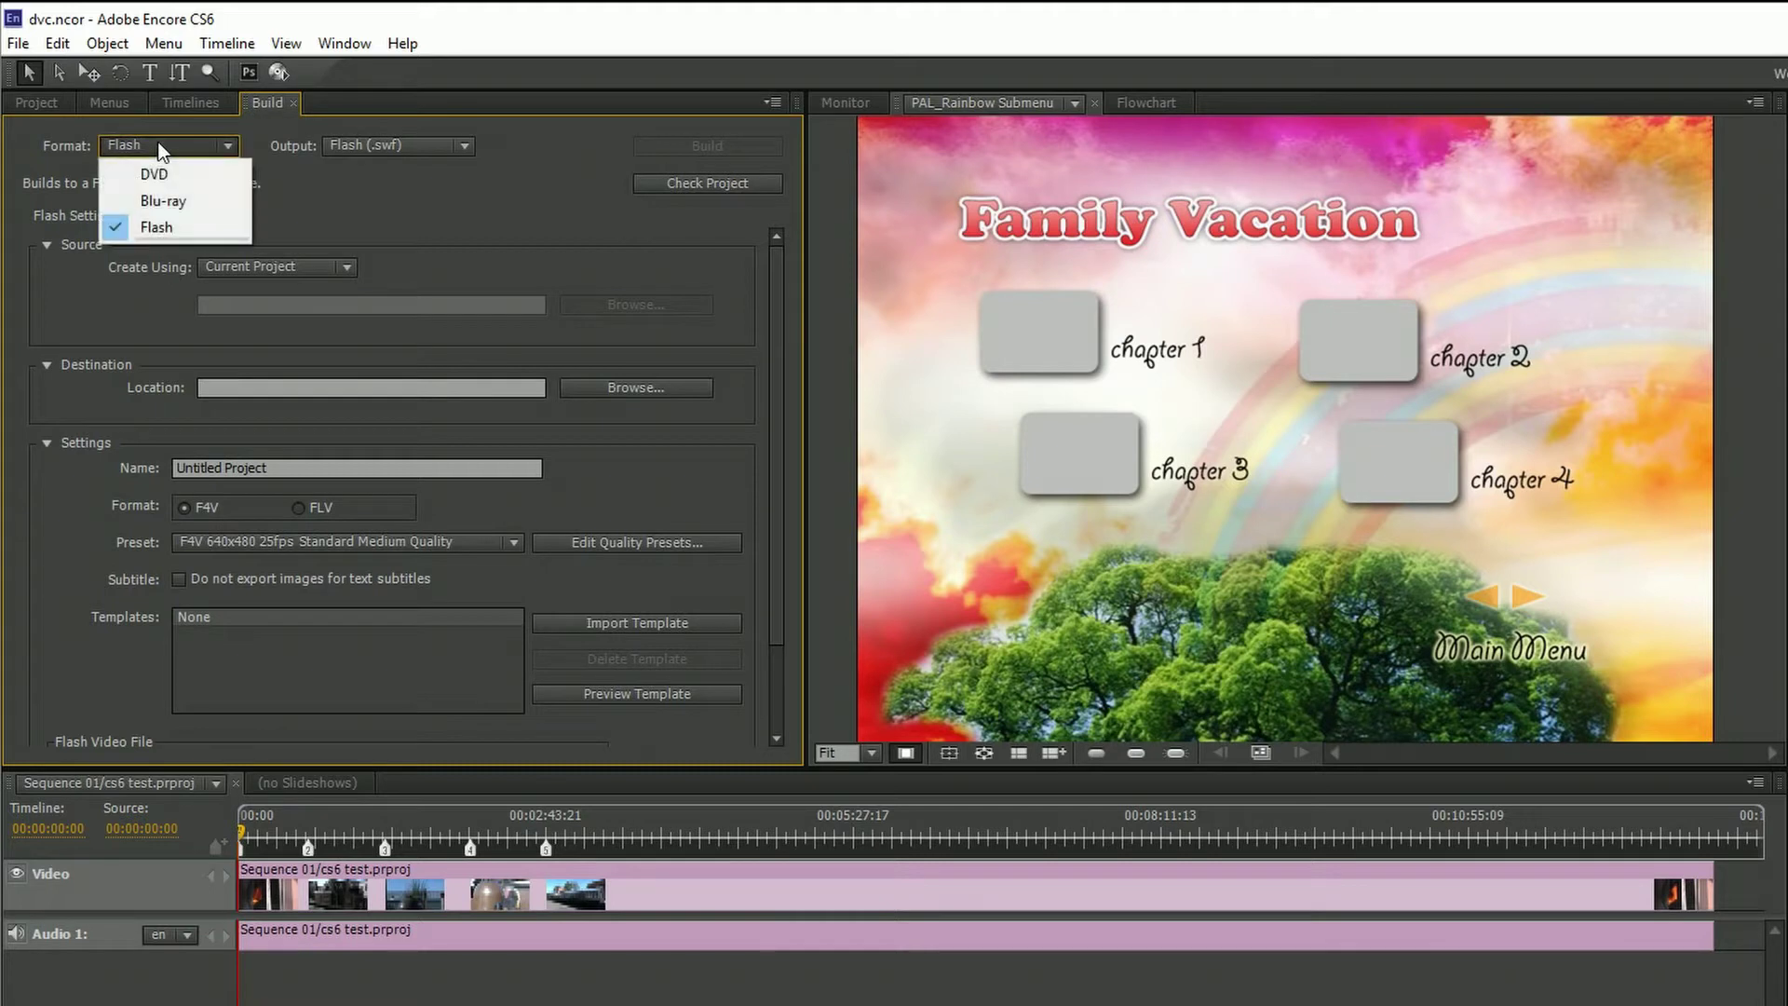
left_click(172, 192)
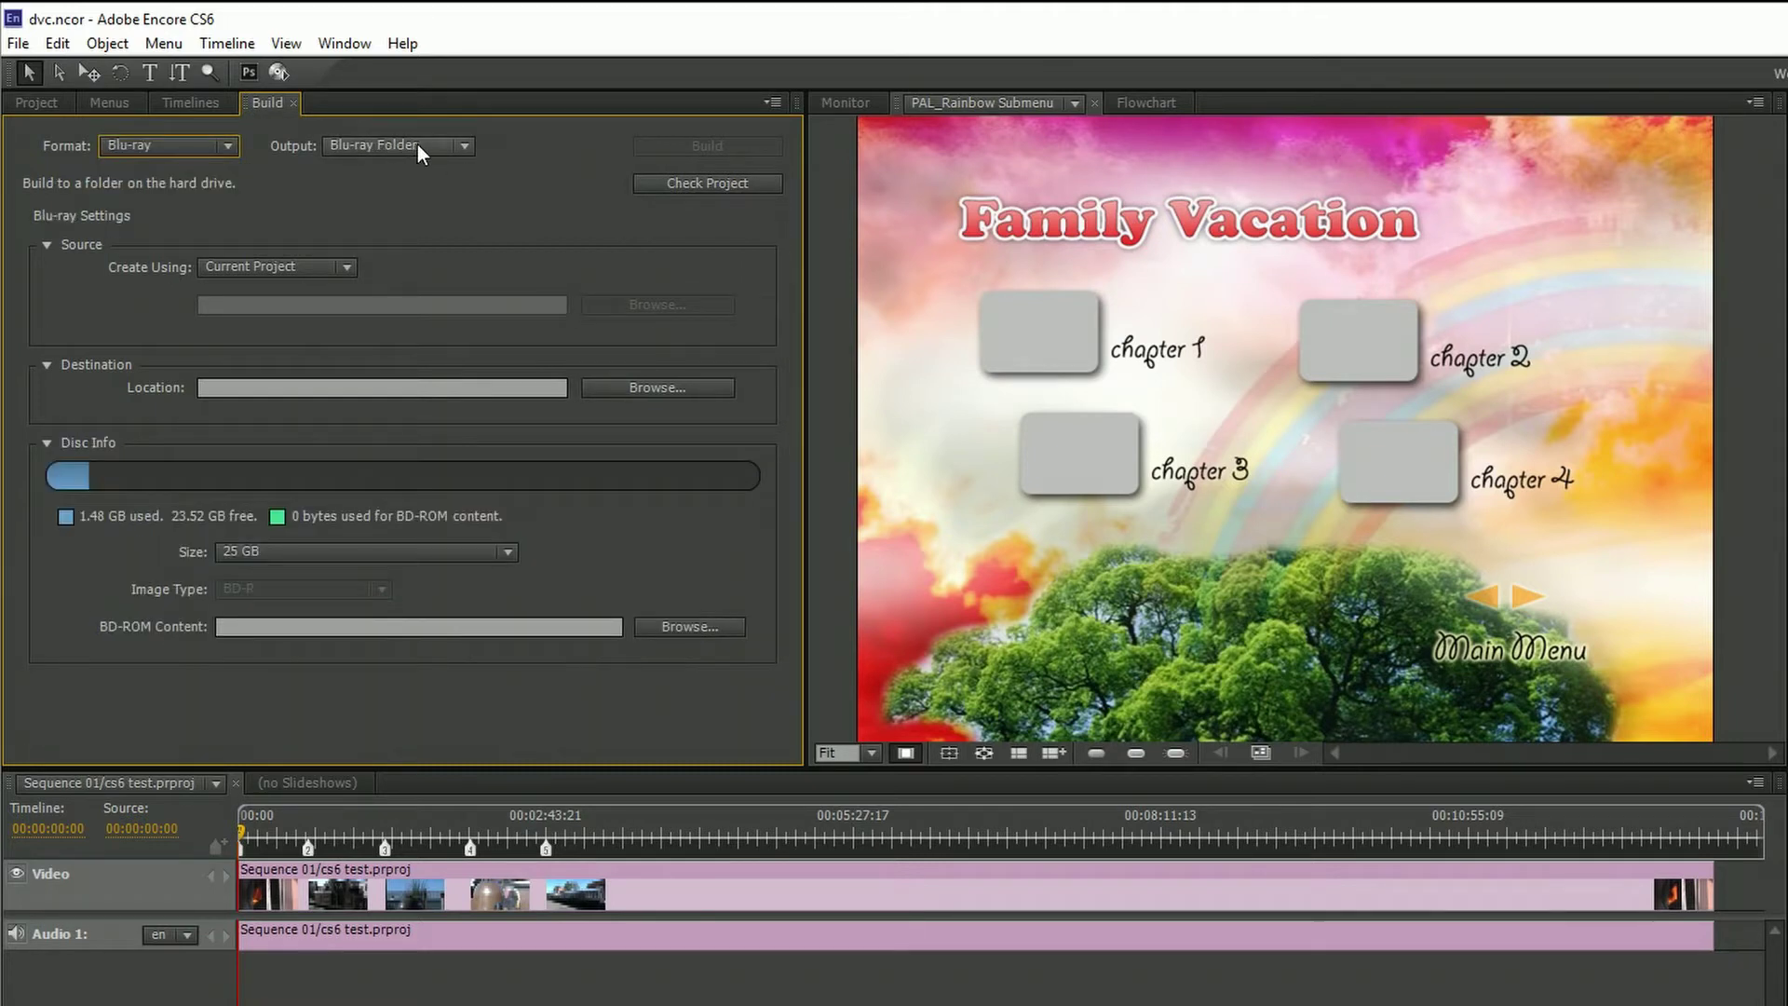
Try Blu-ray Disc as the build output and set the output back to Blu-ray Folder.
left_click(417, 147)
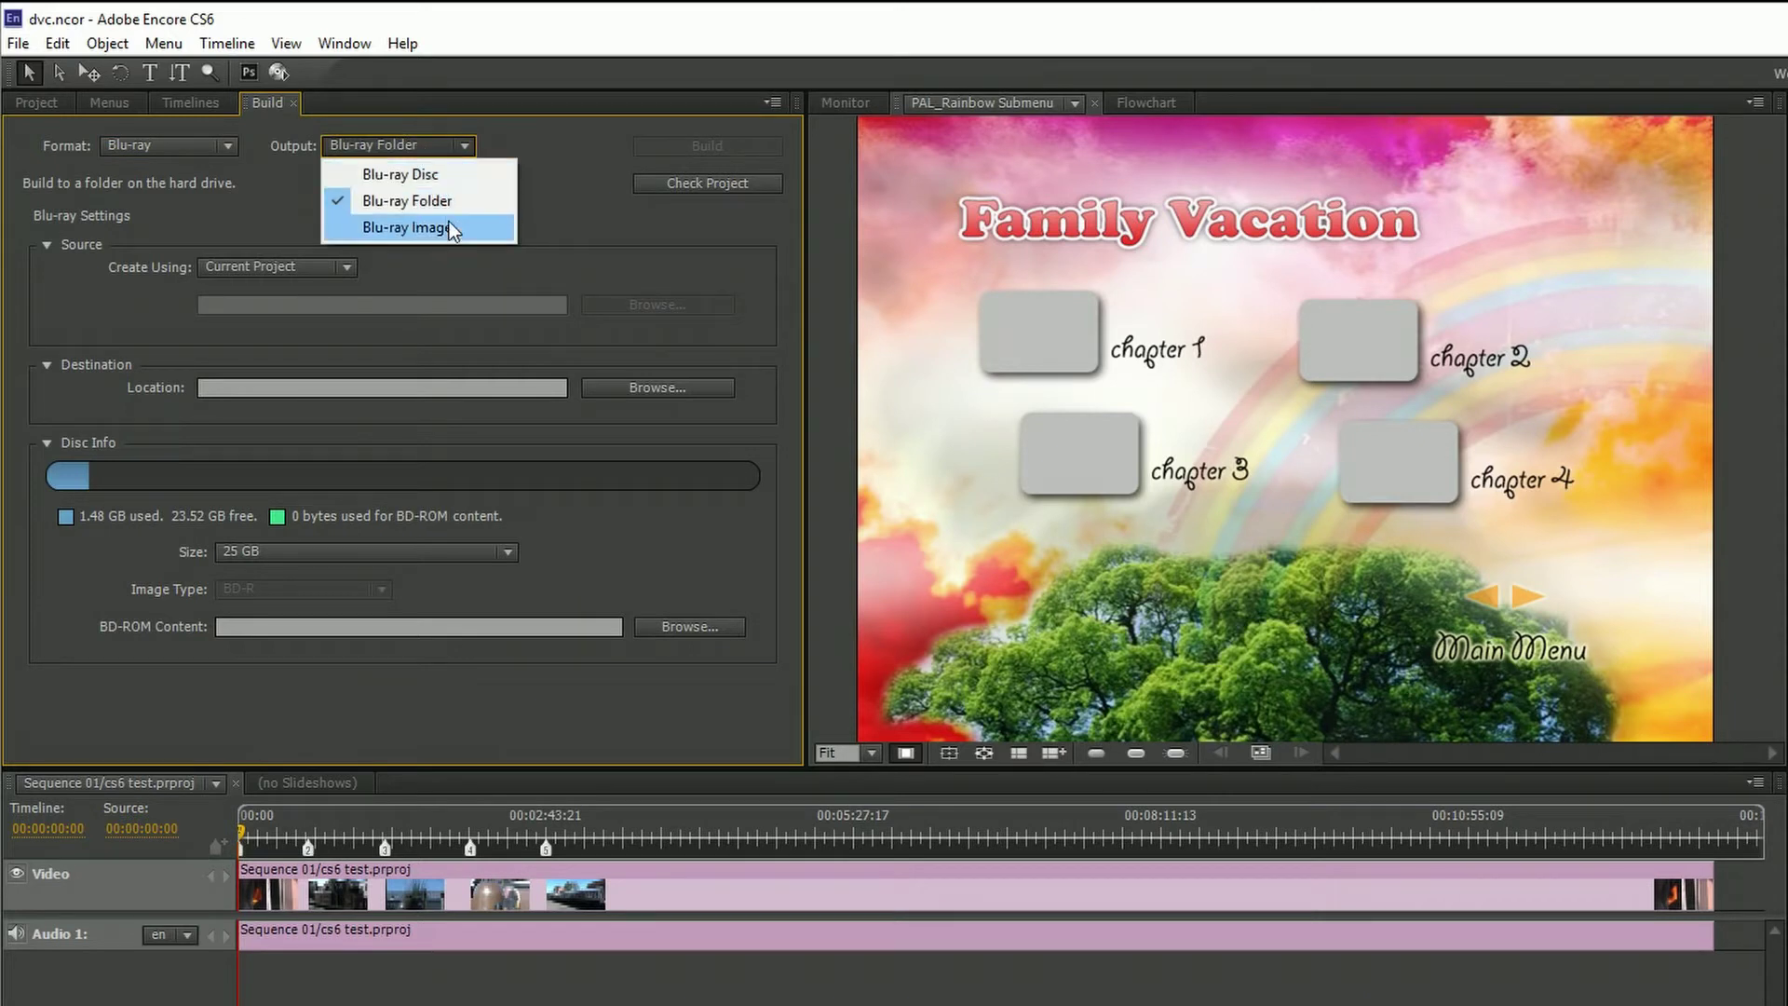
left_click(427, 173)
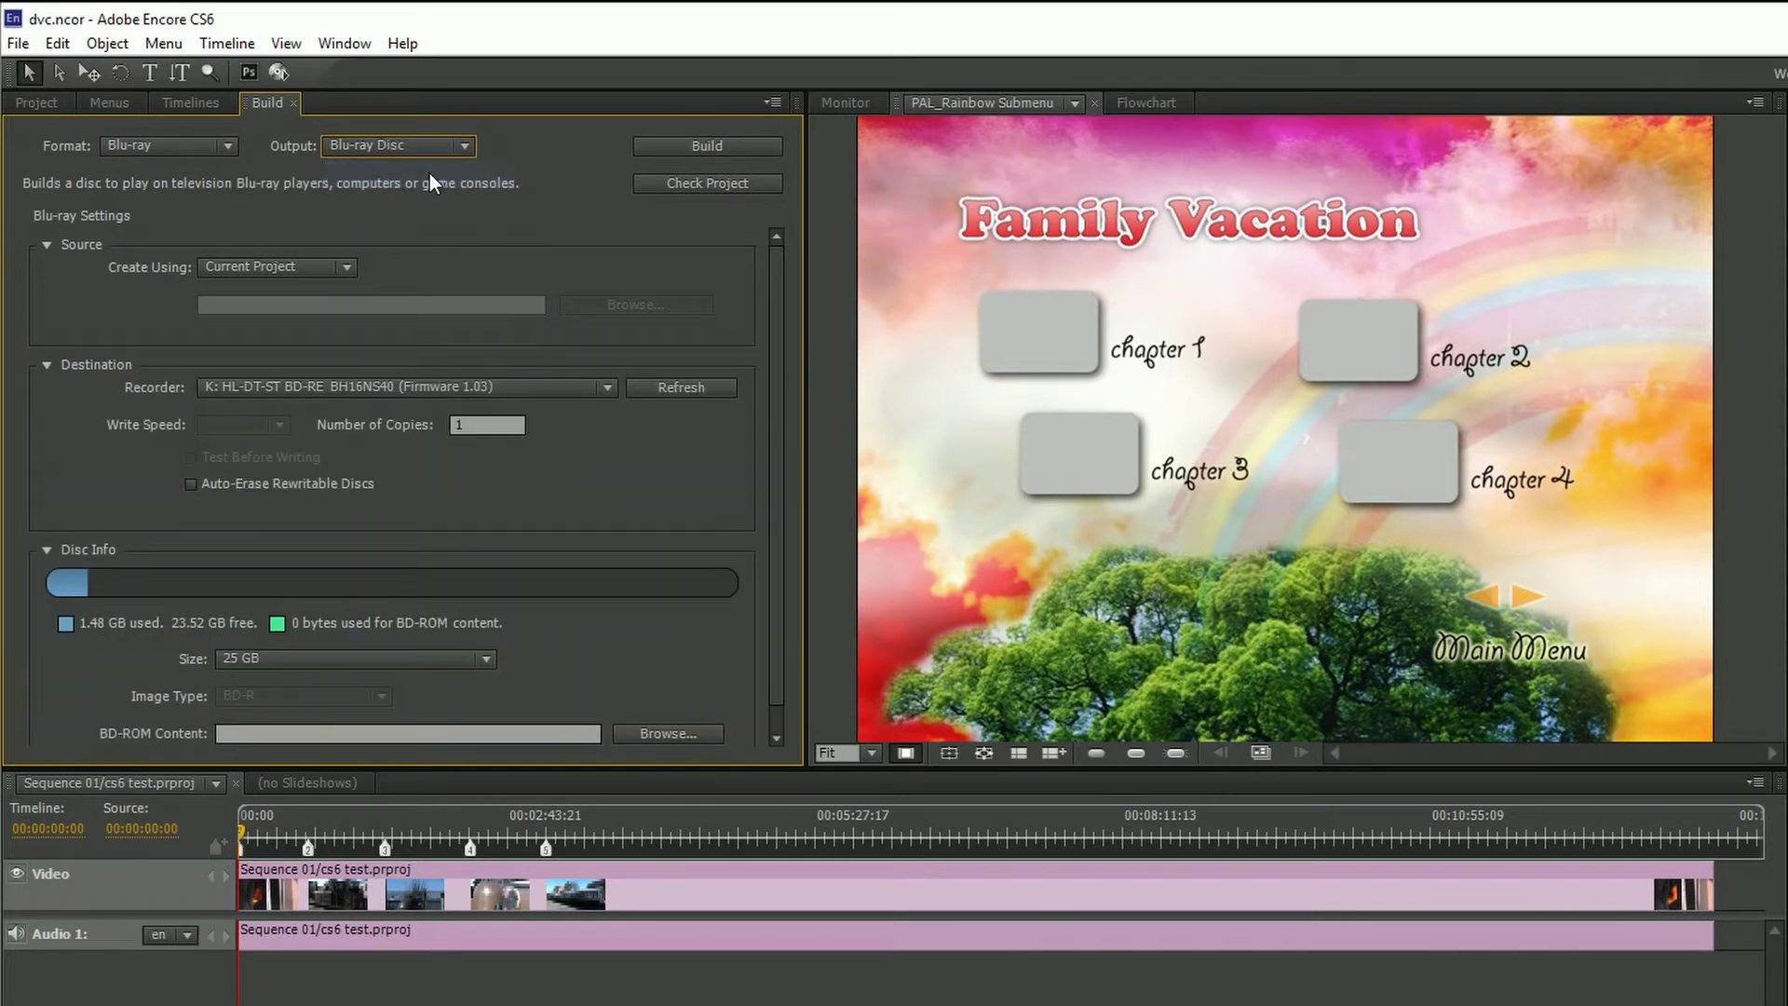
left_click(417, 145)
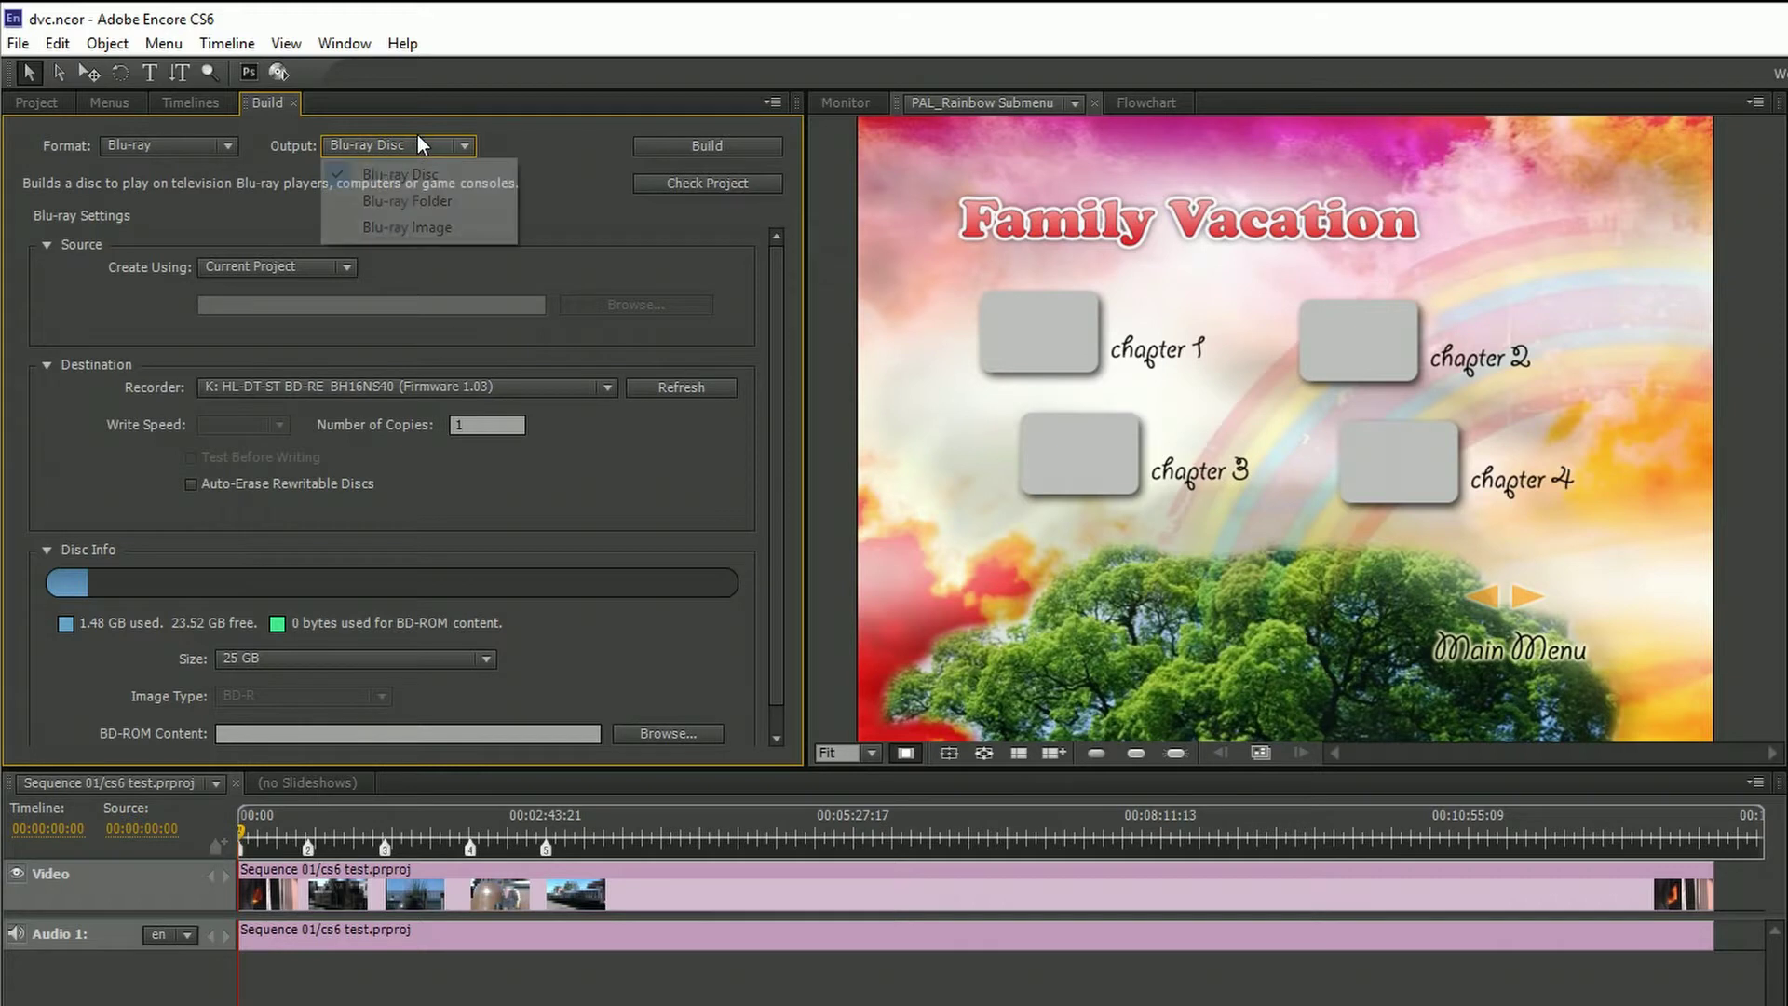
left_click(424, 192)
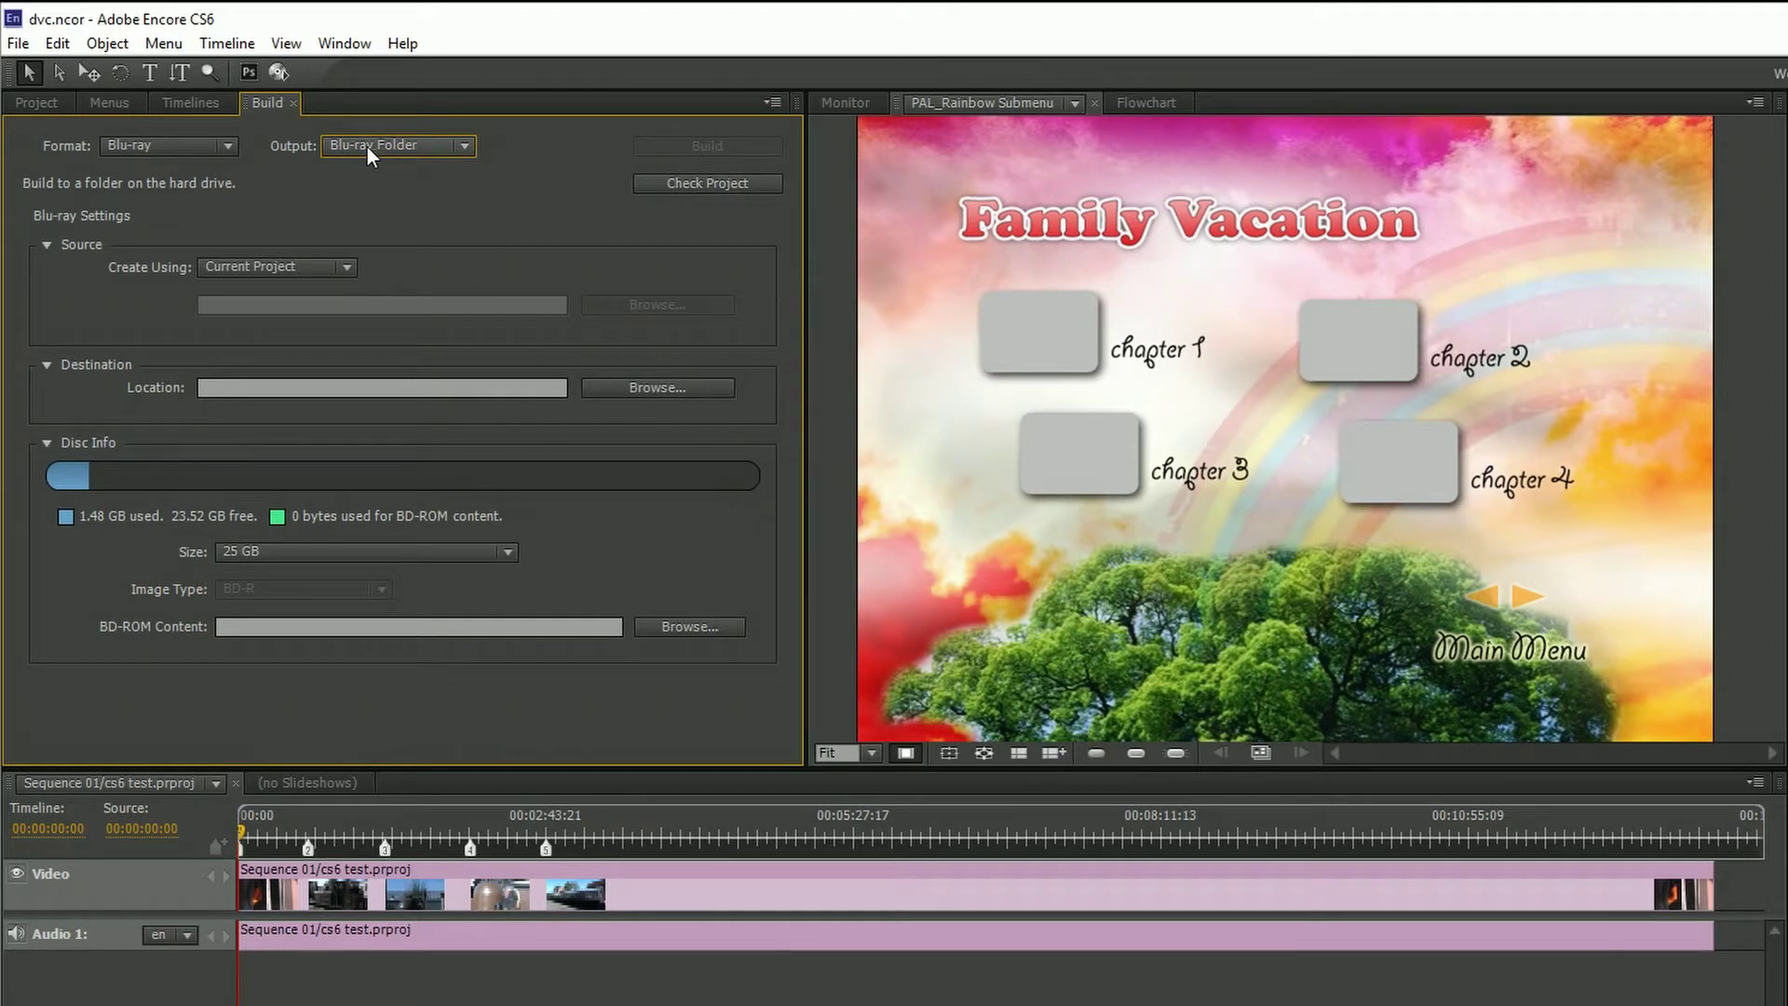
Set the build destination to the premiere folder on the E: drive.
left_click(657, 388)
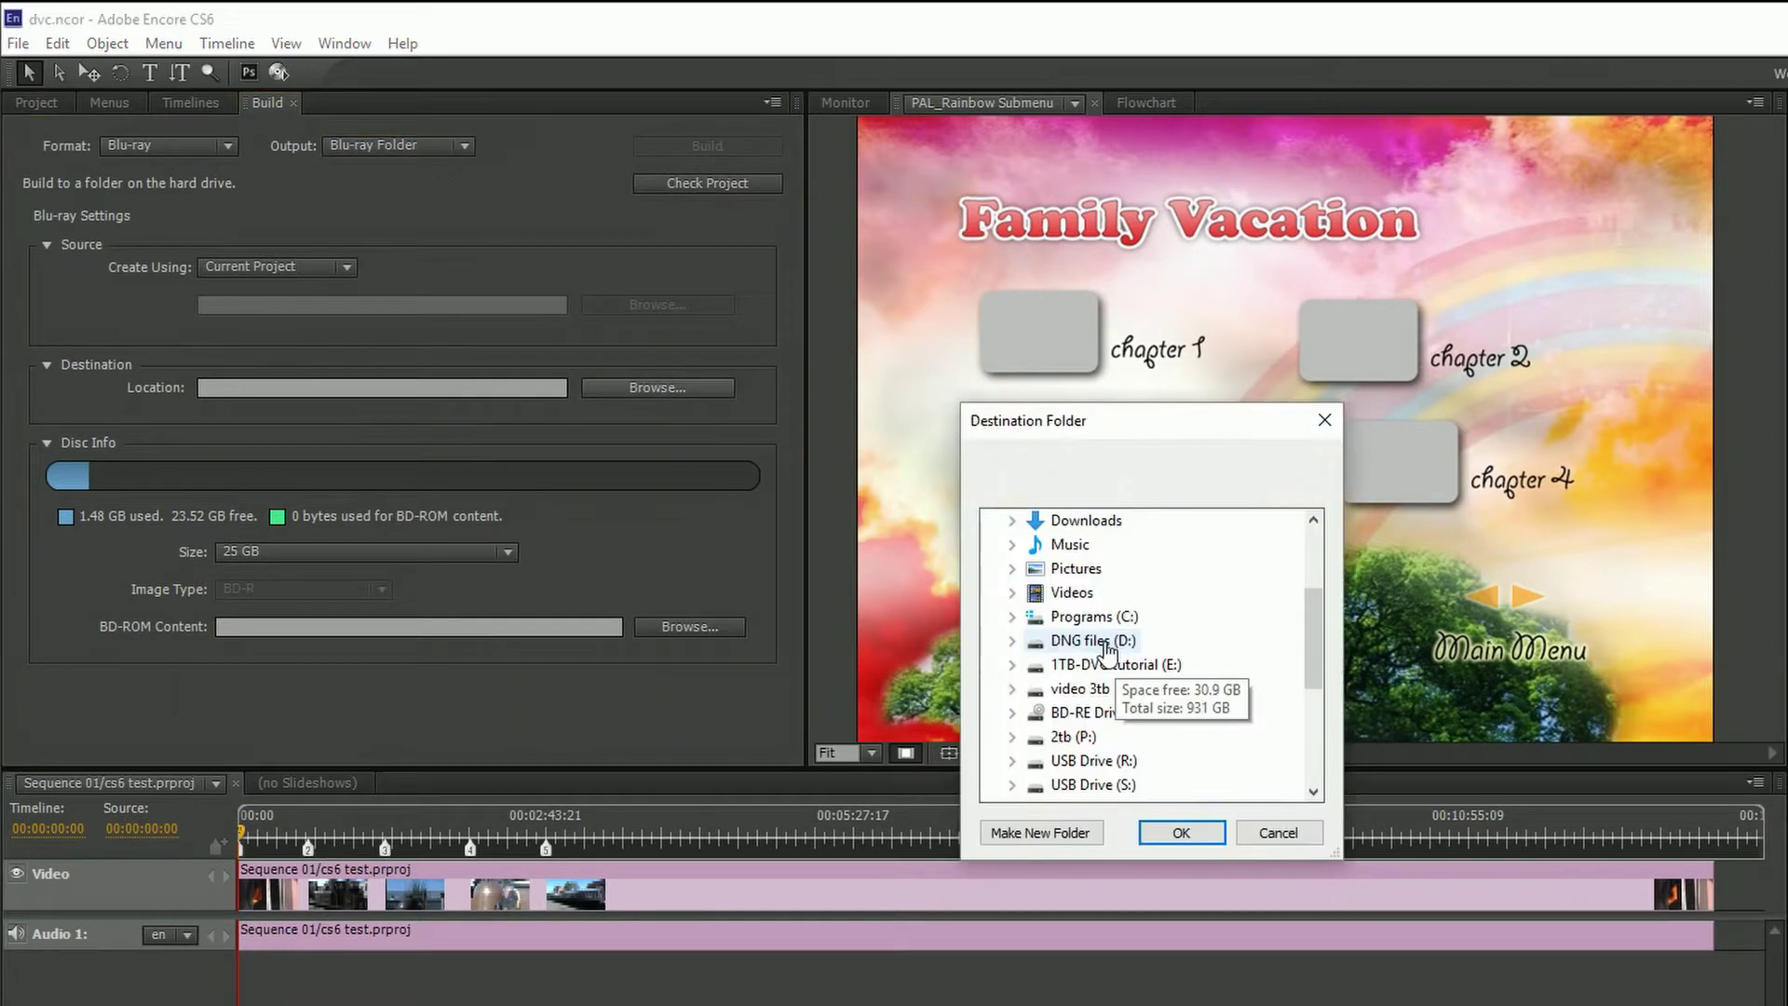
double_click(1080, 667)
scroll(1118, 759, "down", 2)
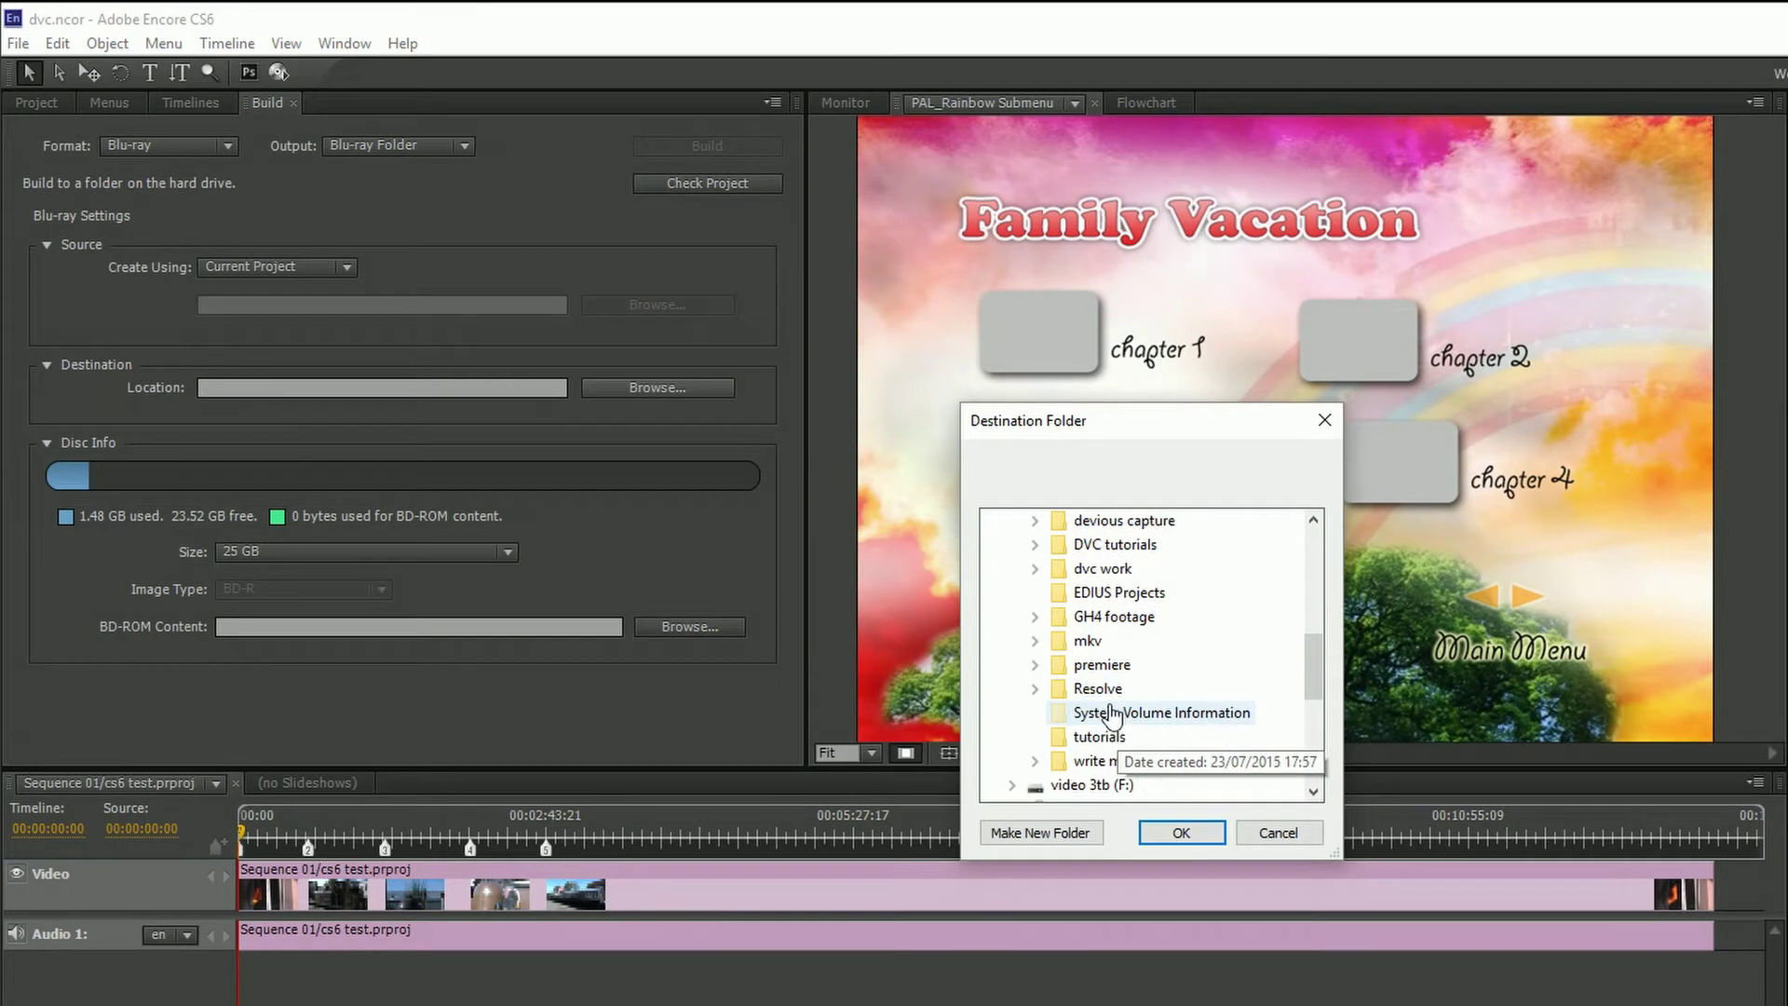
scroll(1116, 758, "up", 1)
double_click(1090, 760)
left_click(1099, 737)
left_click(1181, 832)
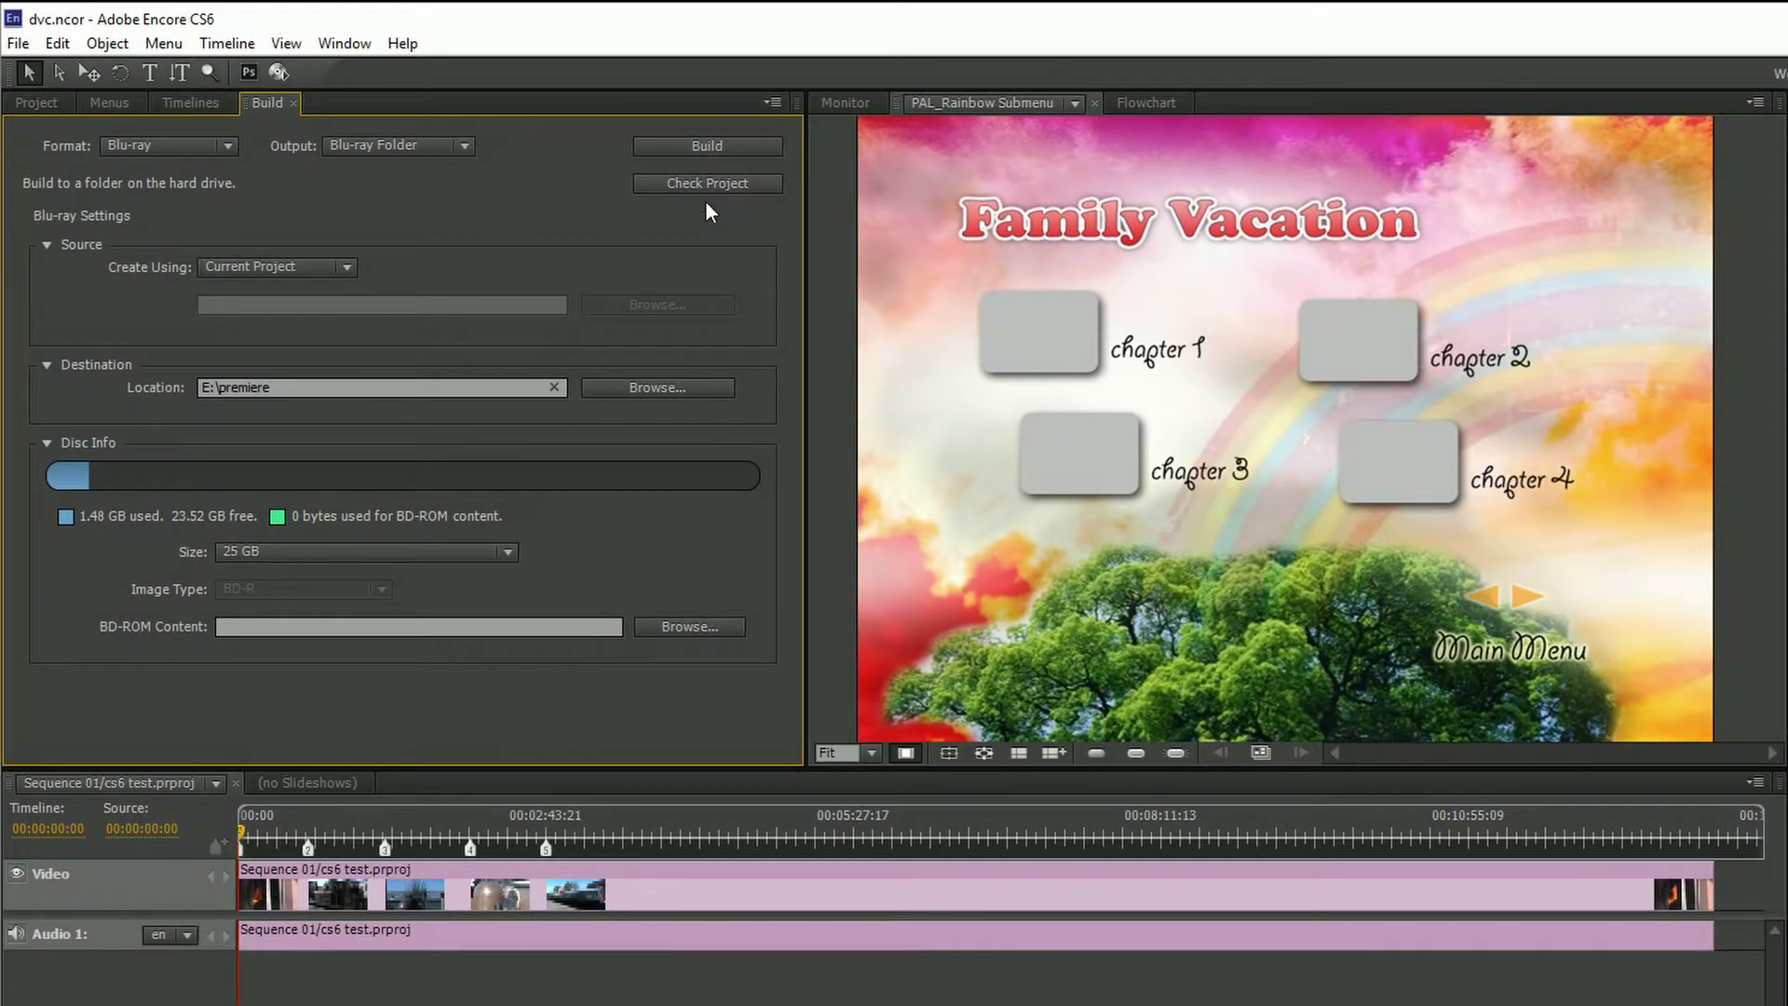
Start the Blu-ray folder build and view the list of project problems from the check.
left_click(689, 147)
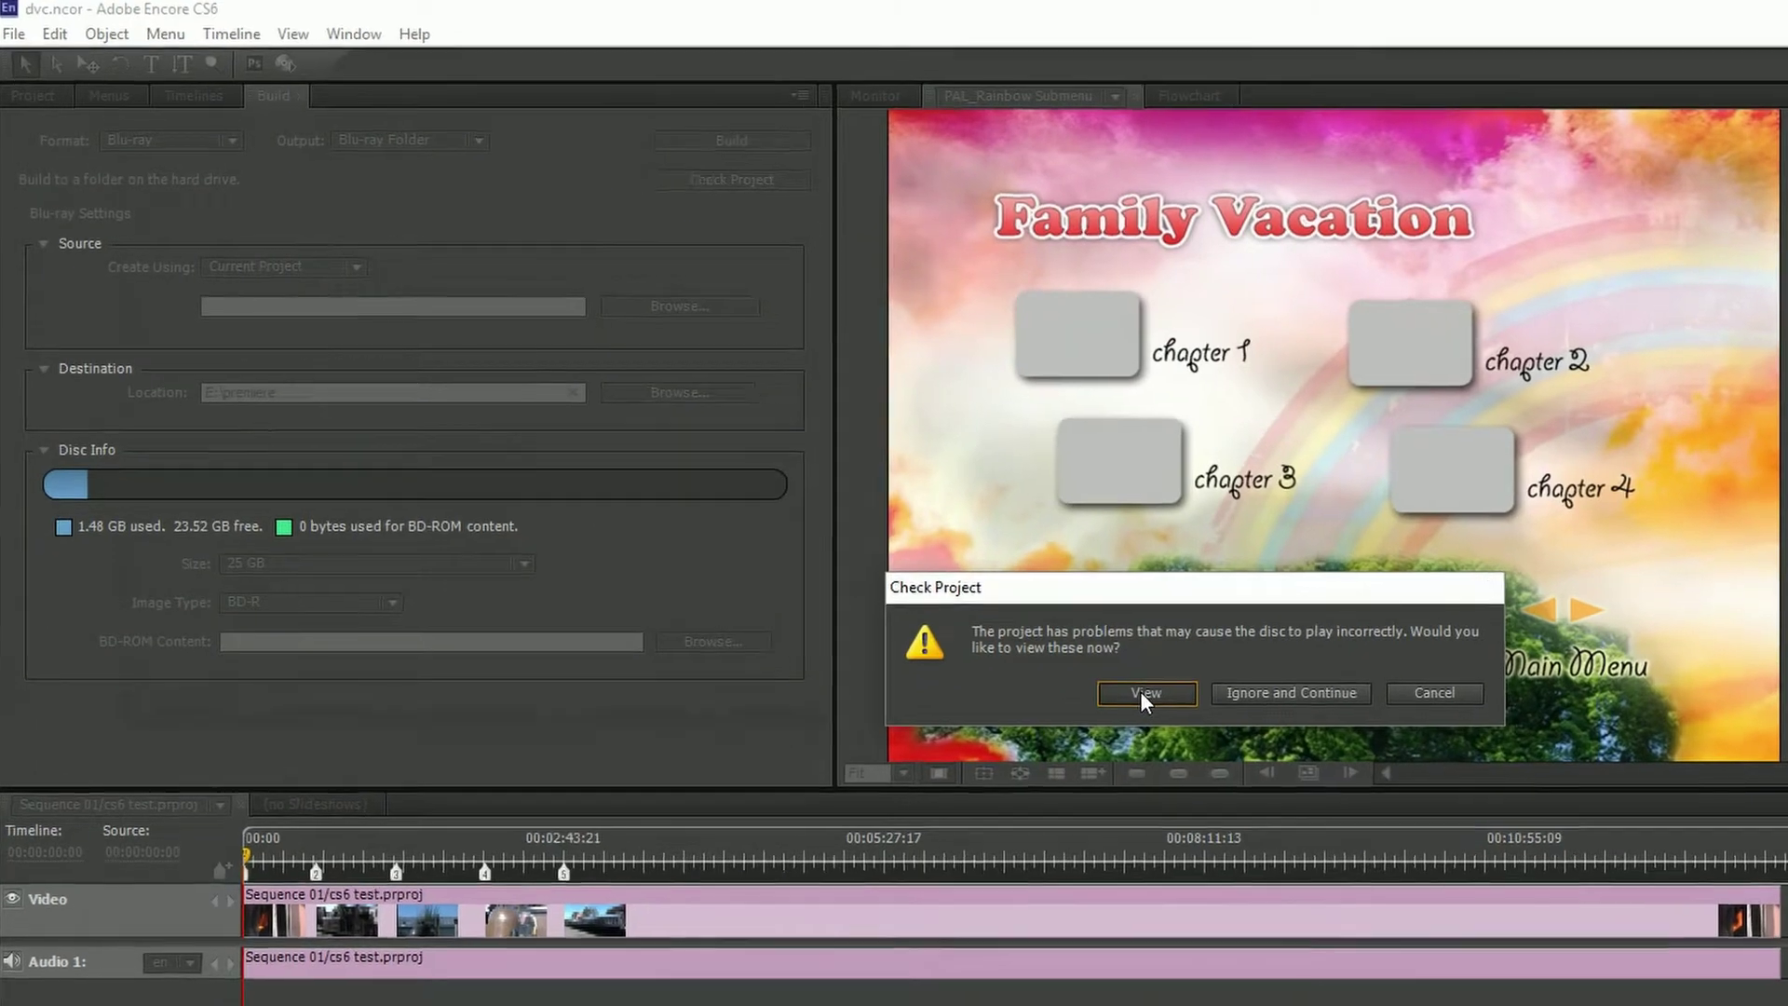
left_click(1105, 675)
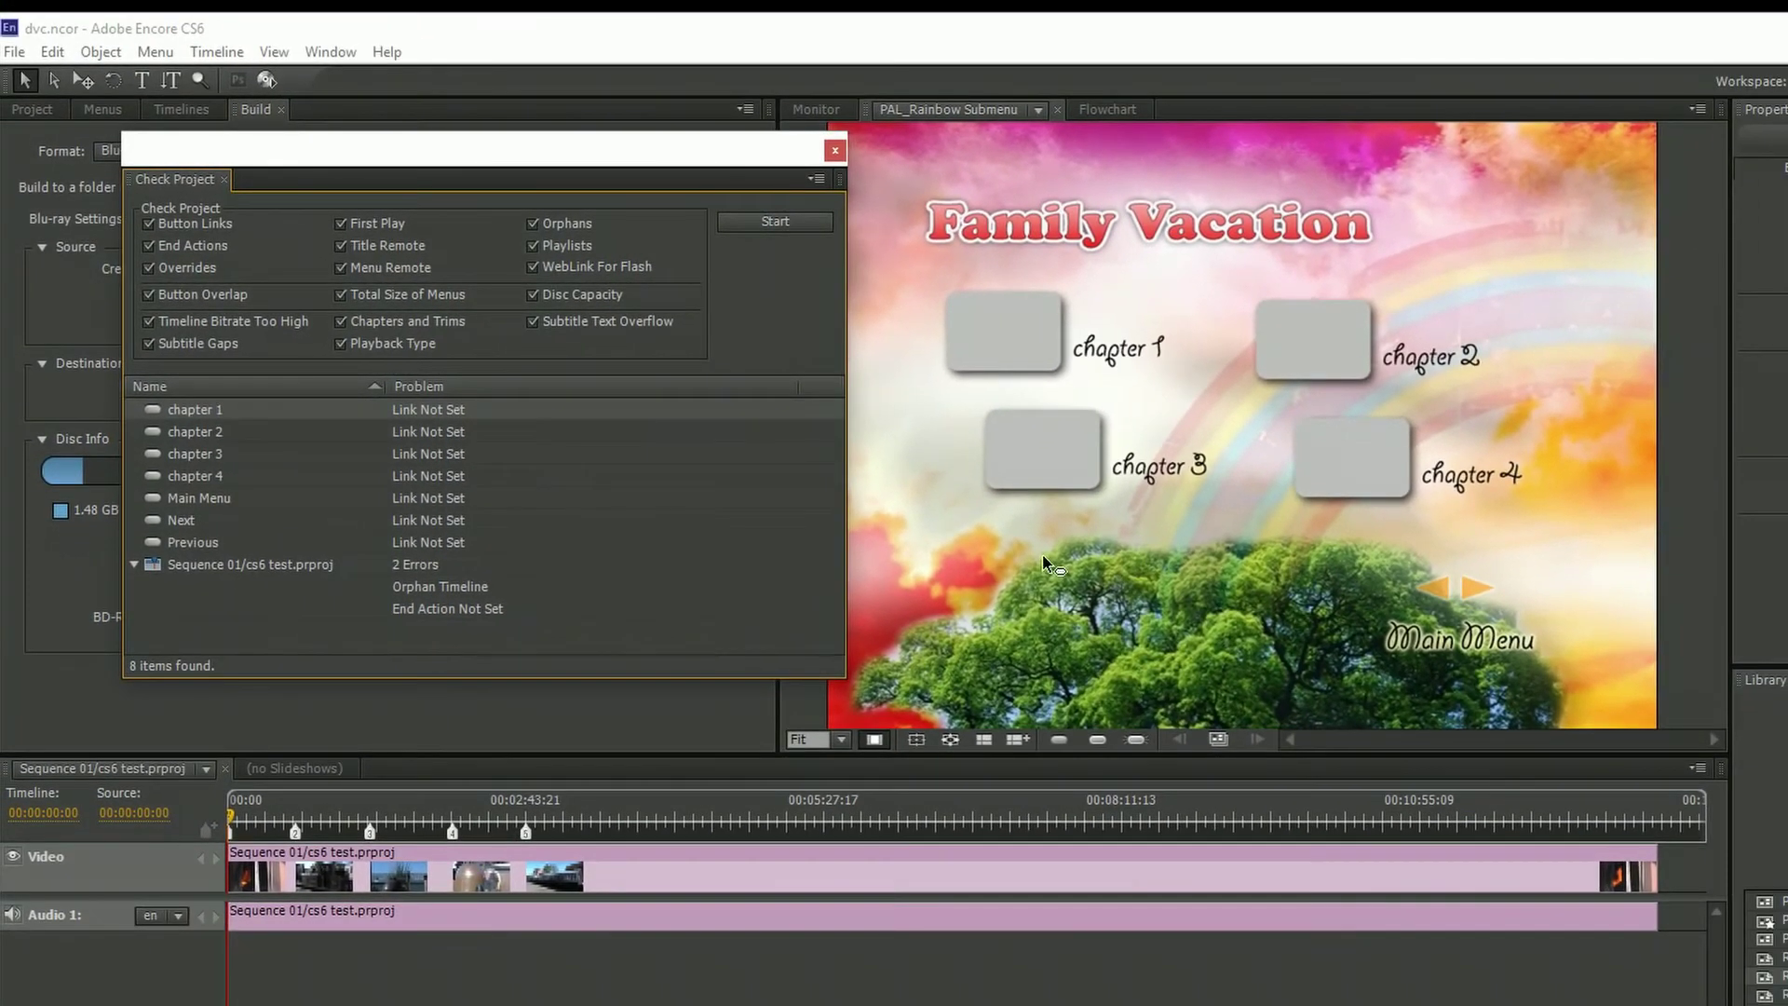
Compare the properties of the menu's chapter 1 button, the timeline and the menu itself.
left_click(1001, 337)
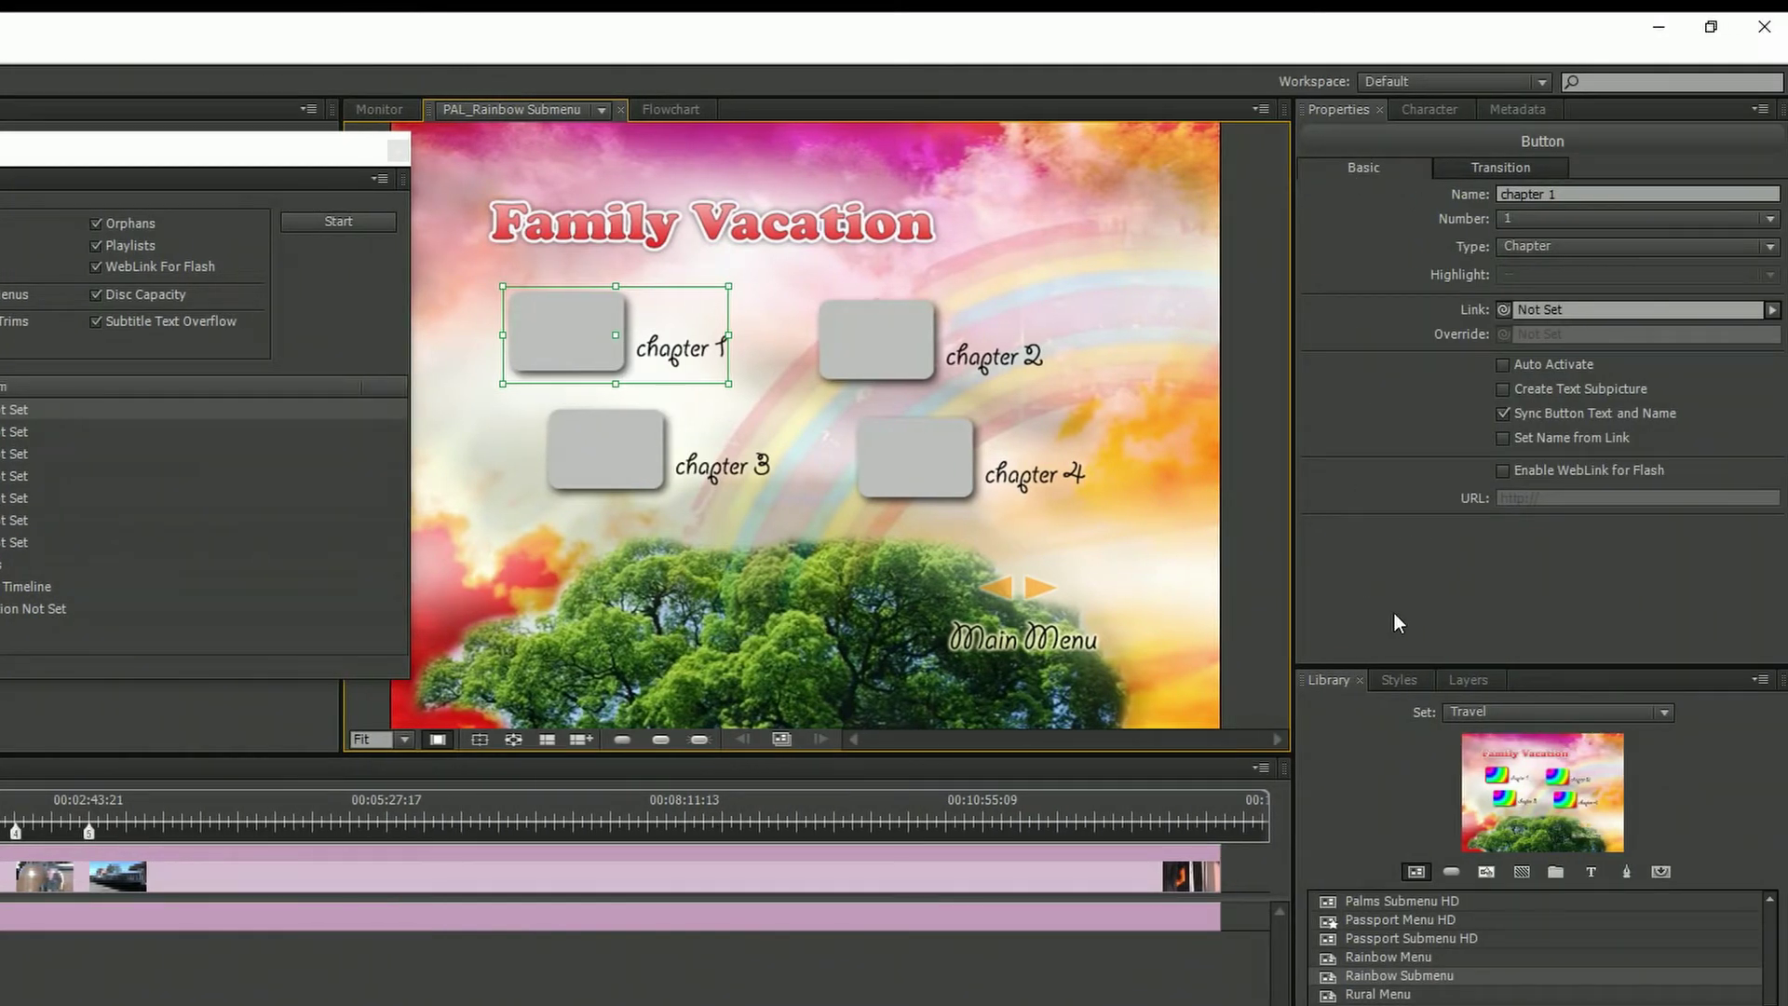
left_click(1348, 111)
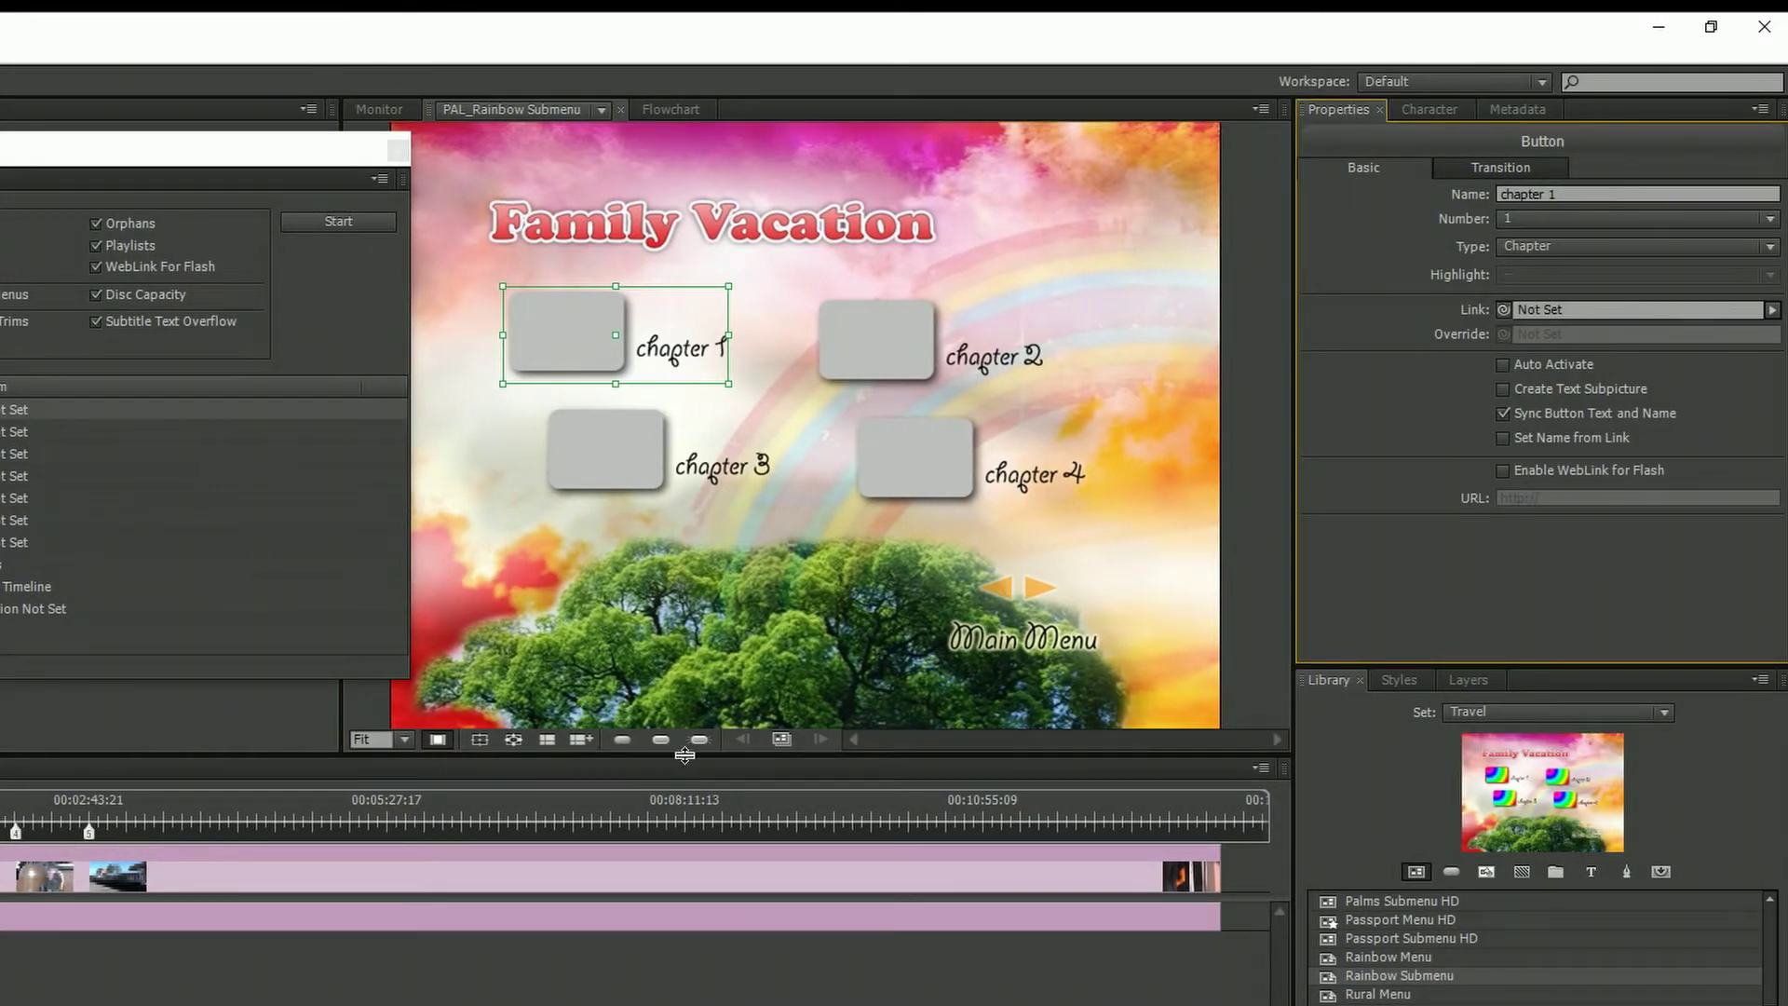
left_click(305, 821)
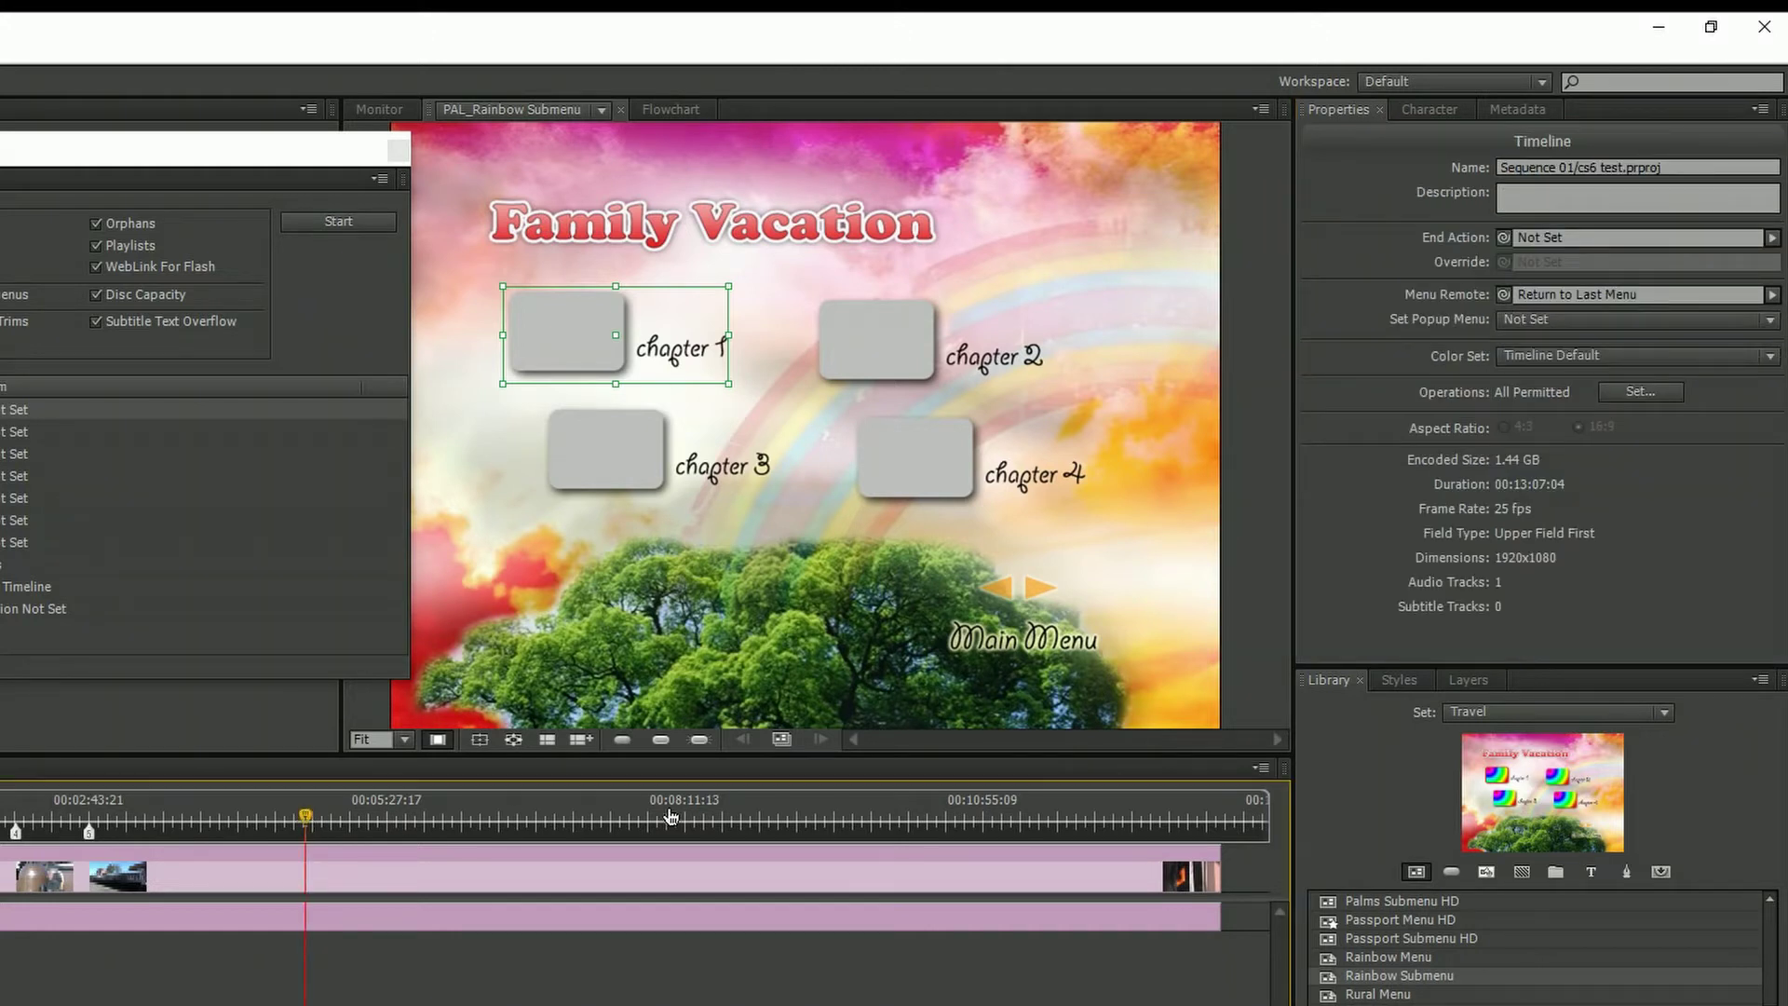
left_click(539, 233)
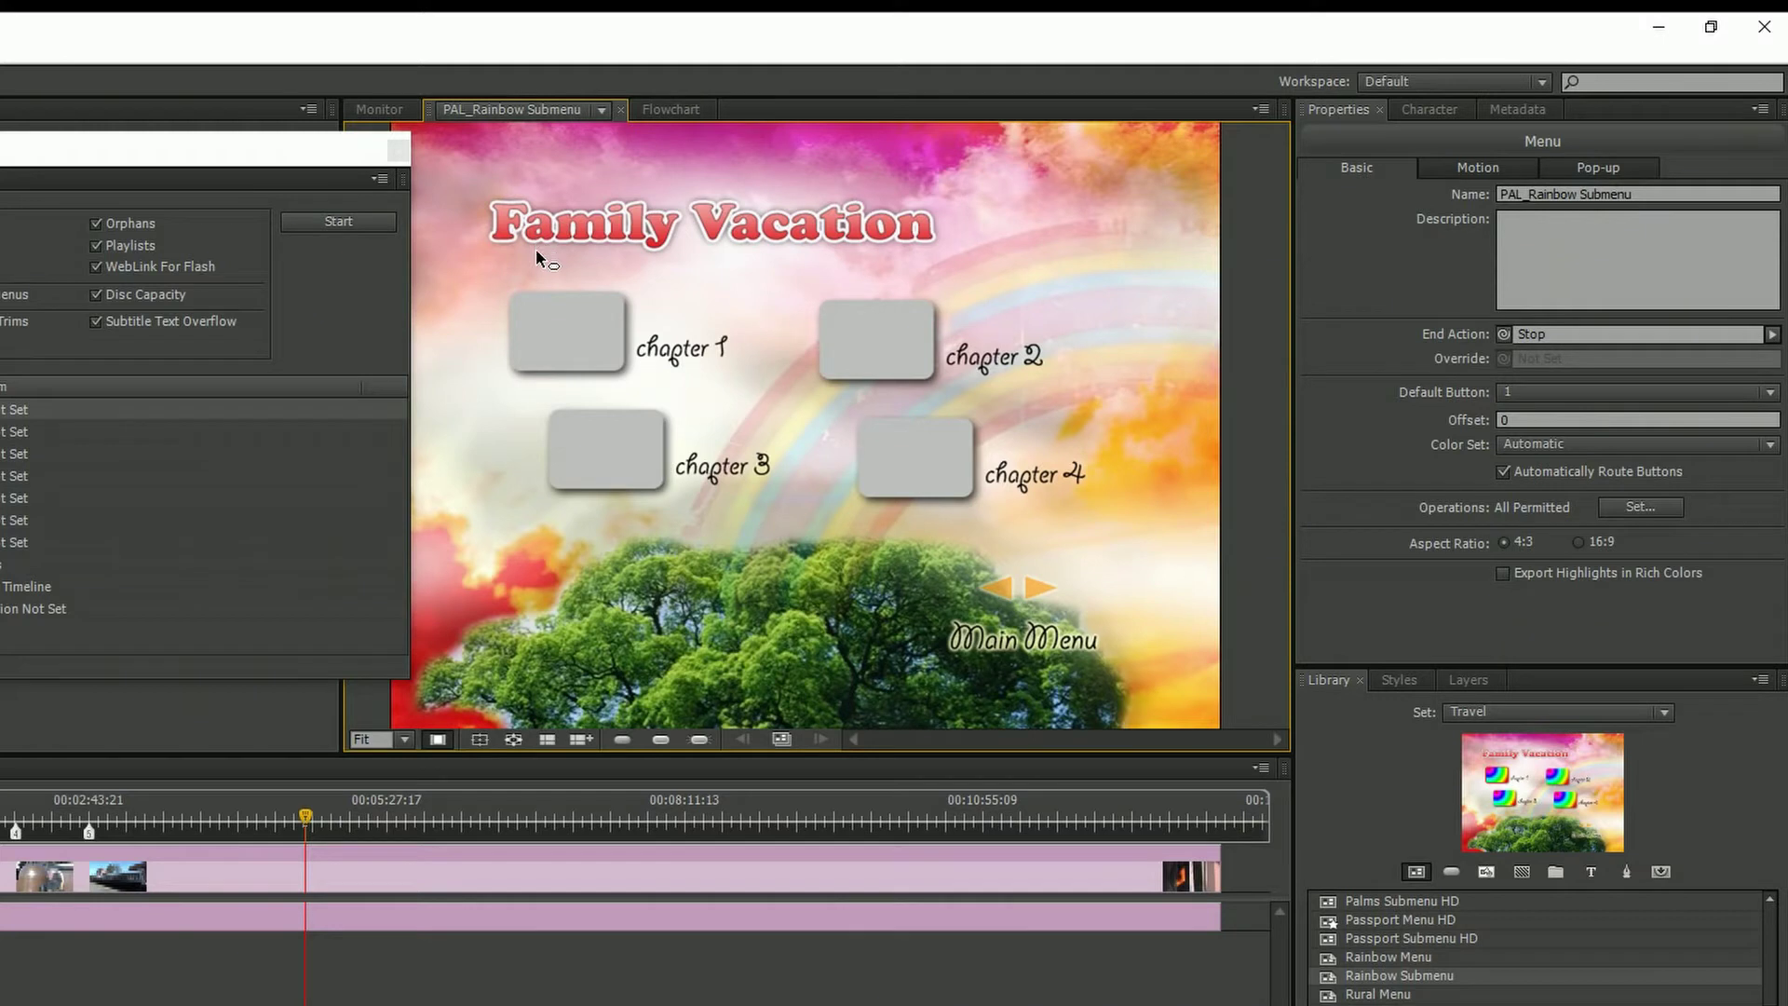
Link the menu's chapter 1 button to the first chapter marker at the start of the timeline.
left_click(568, 320)
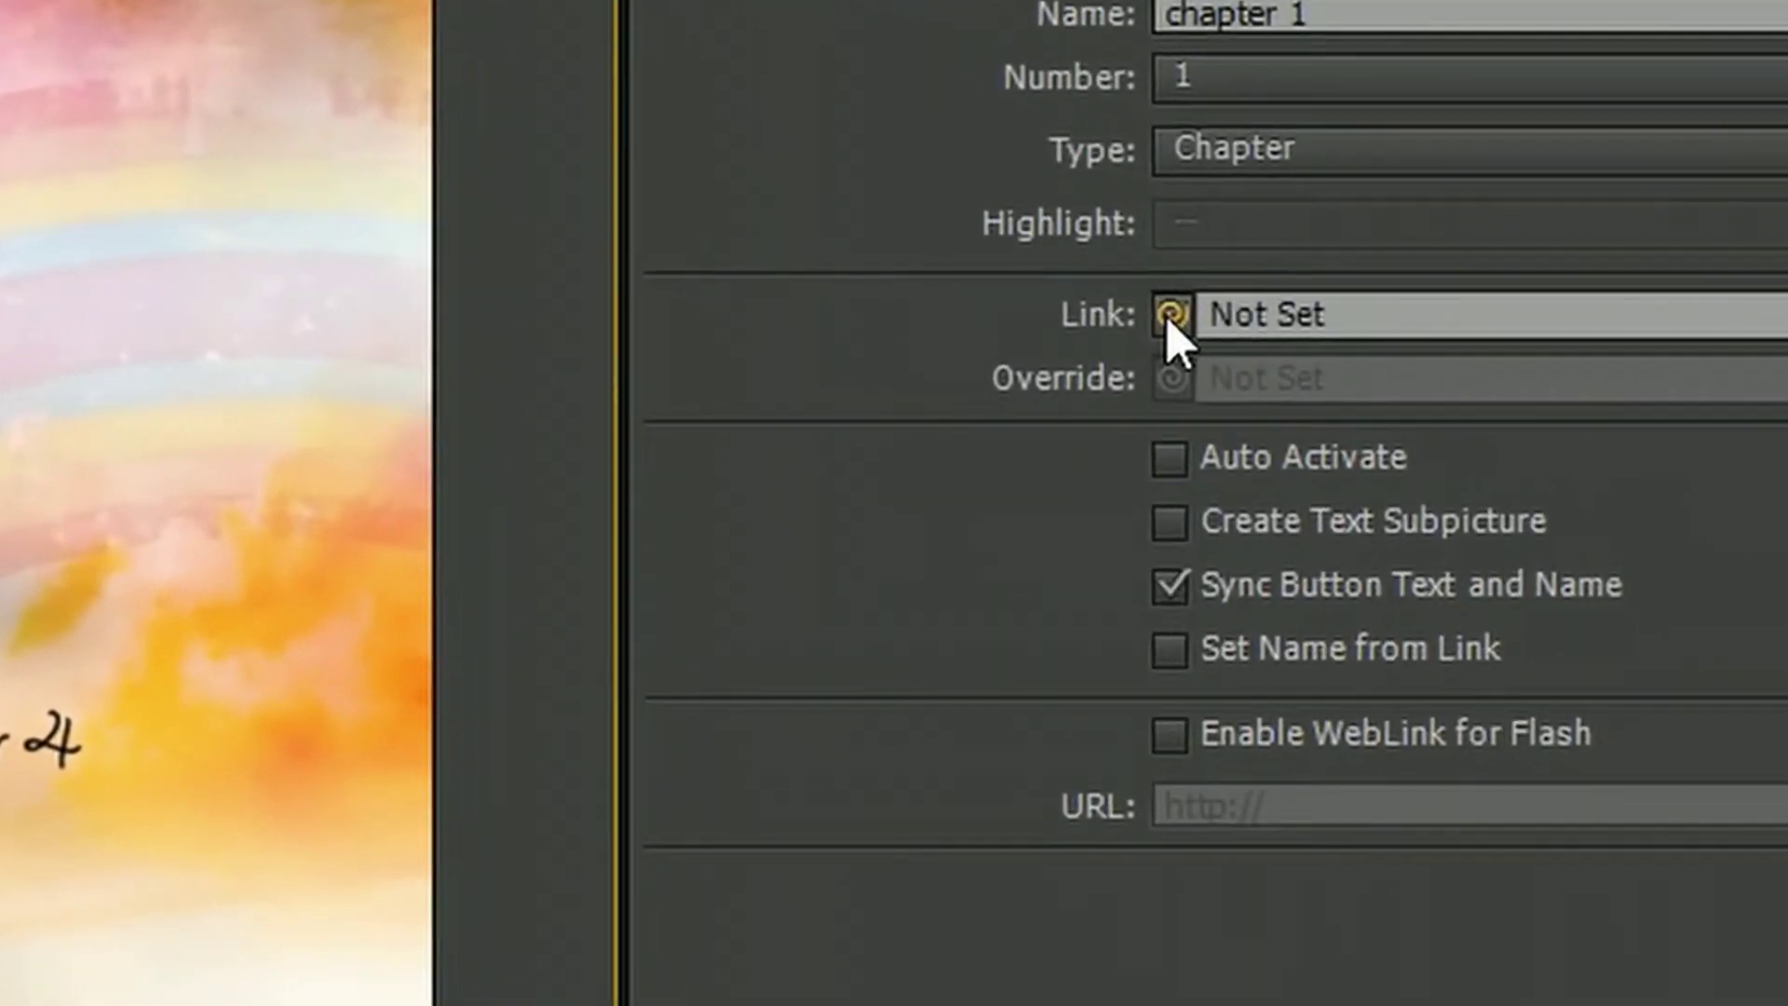
mouse_move(1168, 318)
left_mouse_down()
mouse_move(72, 771)
mouse_move(0, 1005)
left_mouse_up()
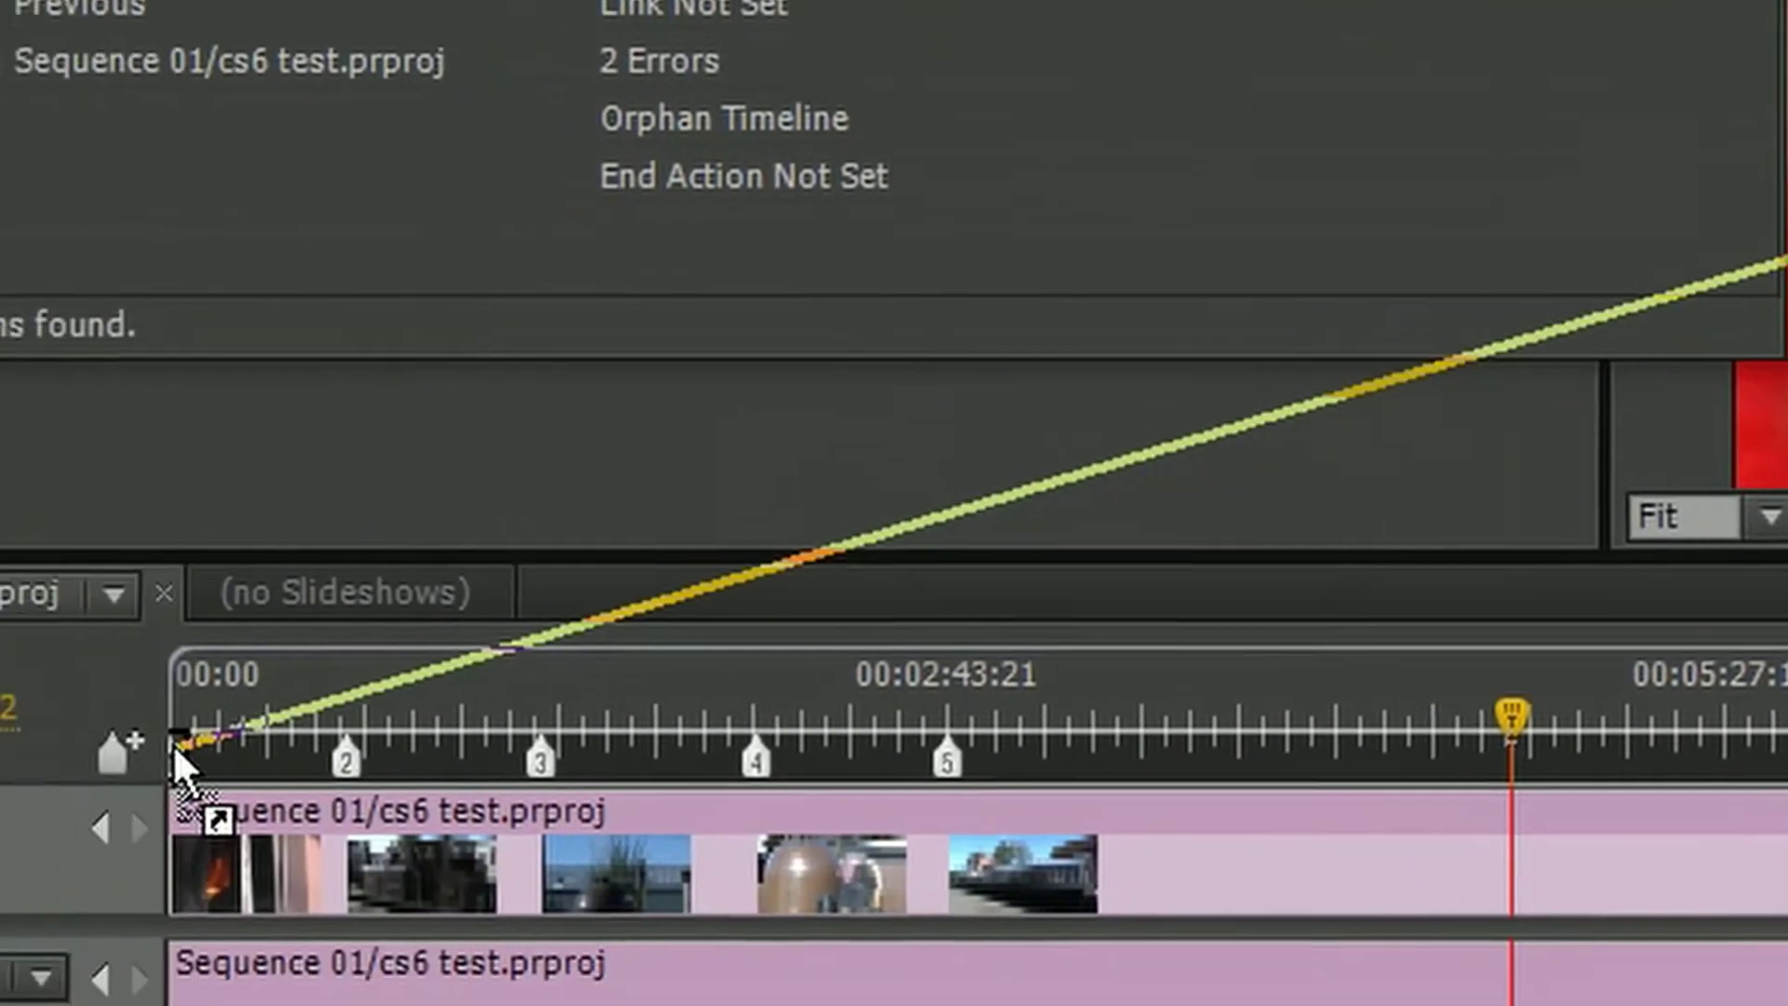
left_click_drag(175, 745, 166, 750)
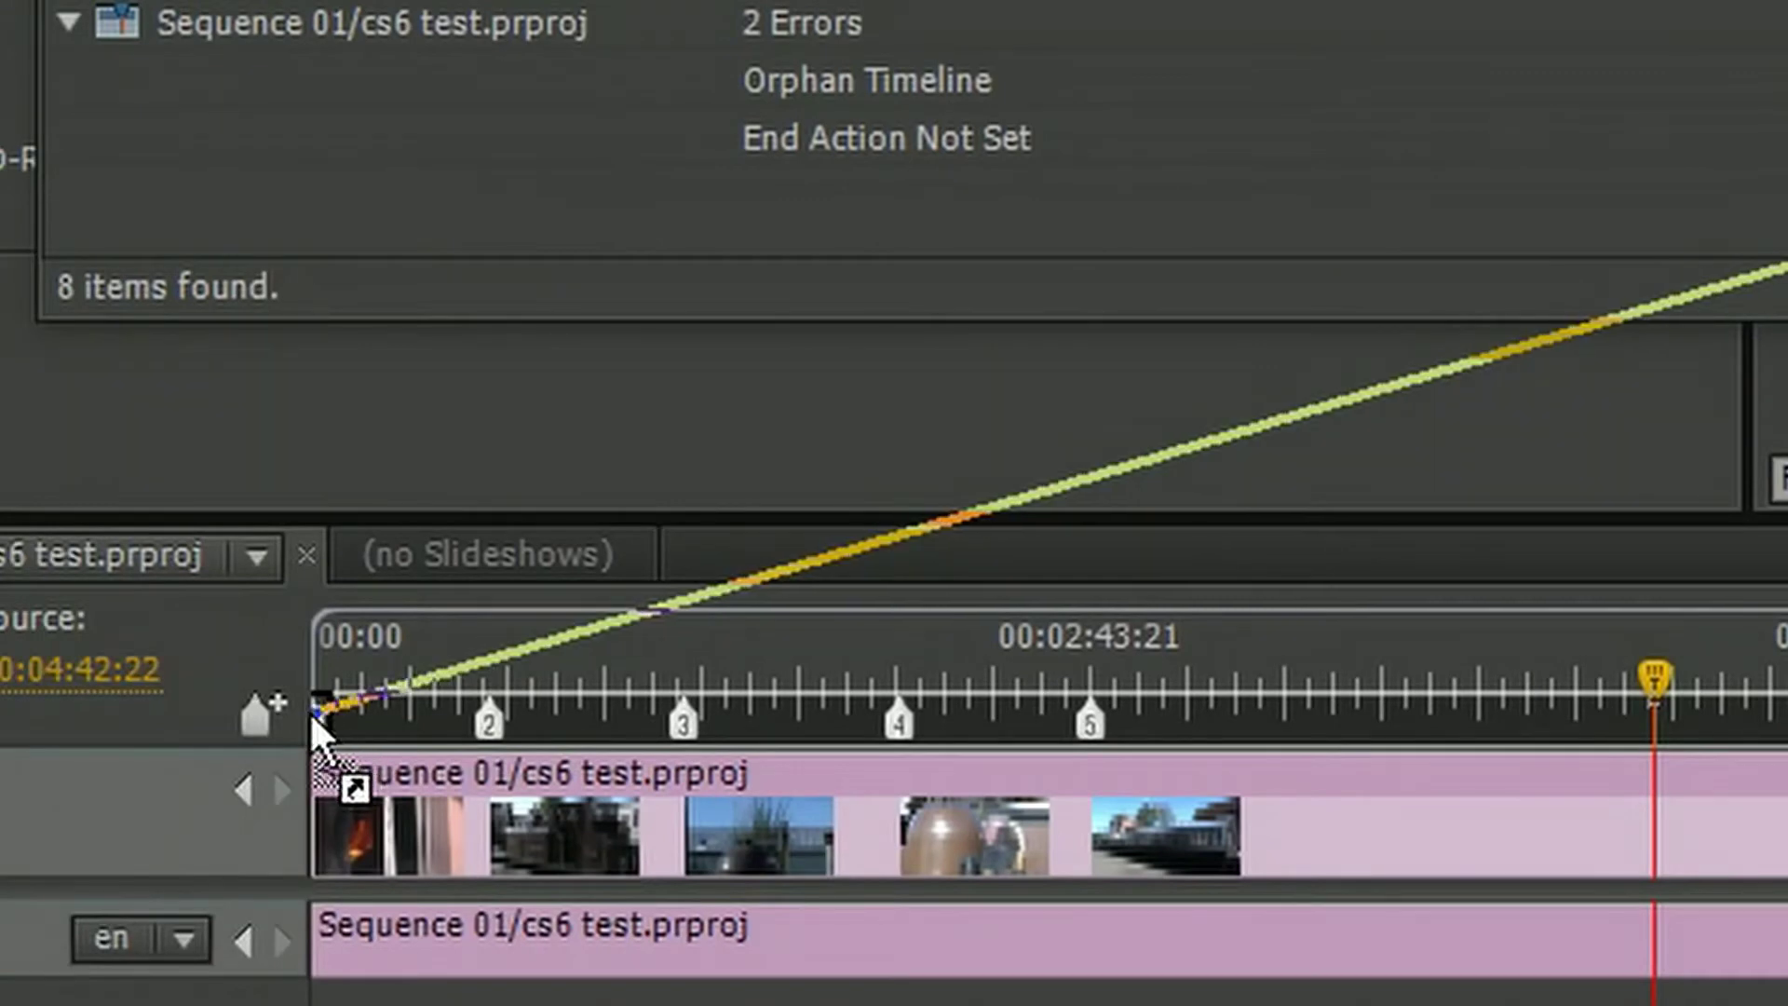
left_click_drag(309, 712, 304, 717)
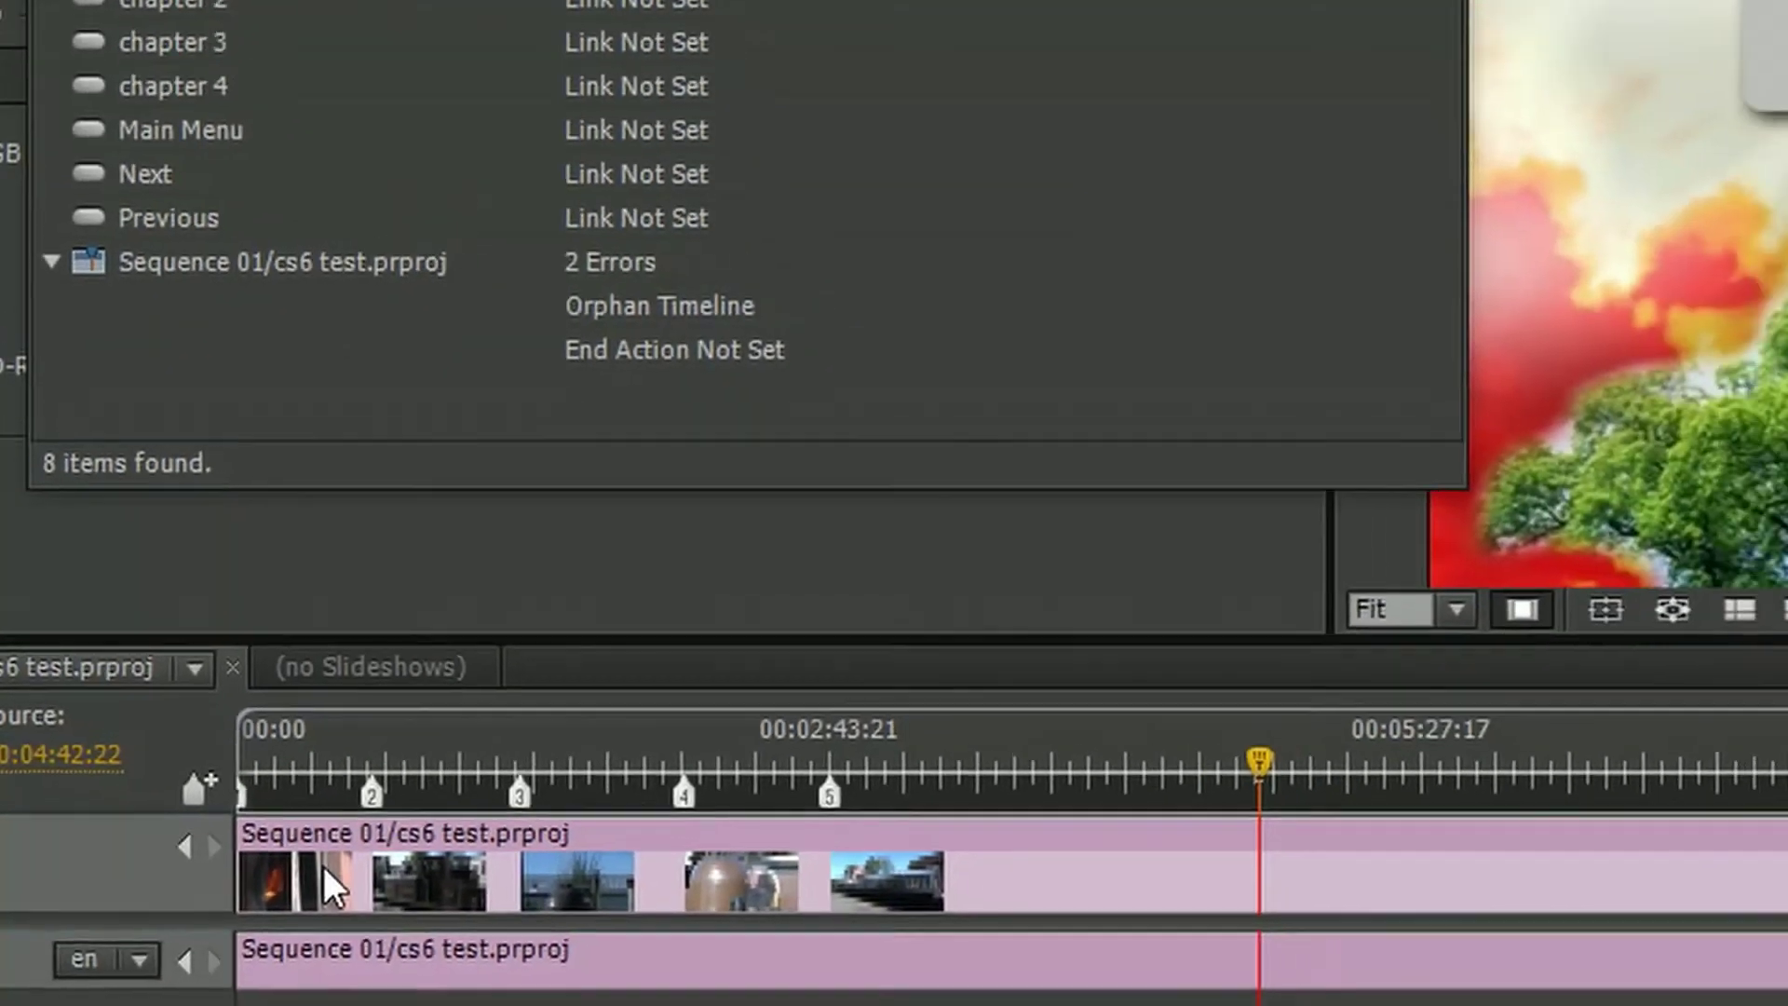
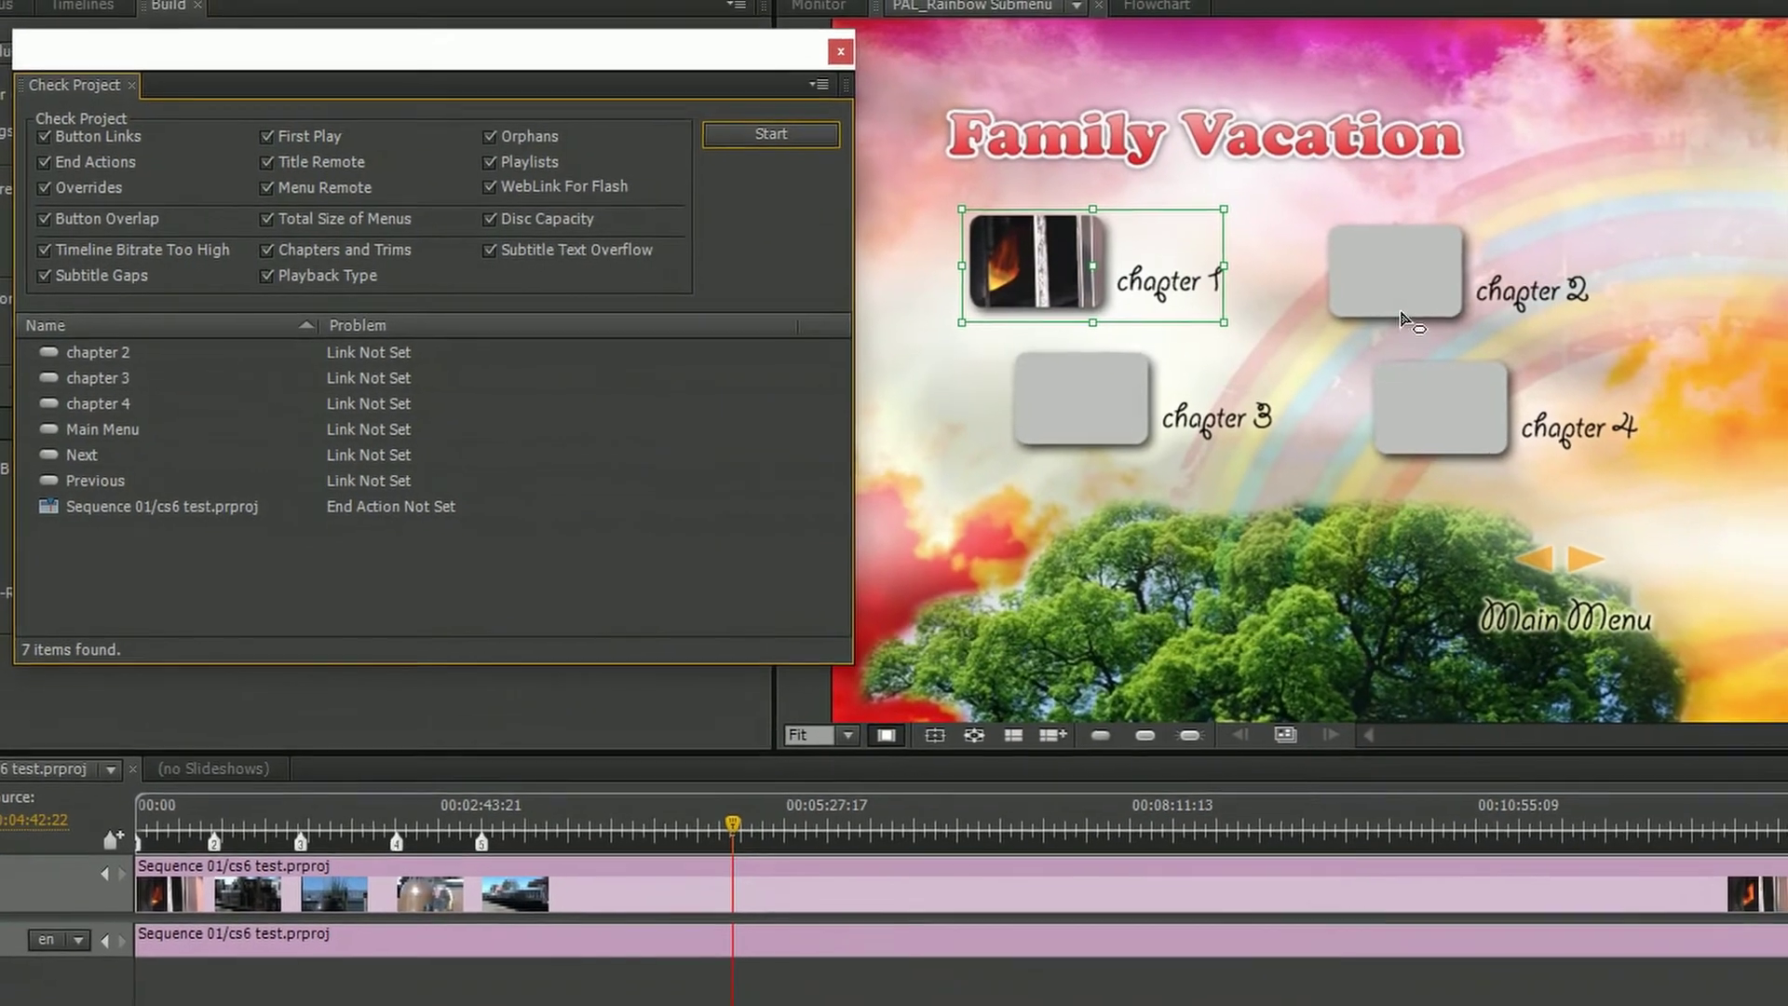
Link the chapter 2 and chapter 3 buttons to the second and third chapter markers on the timeline.
left_click(1509, 290)
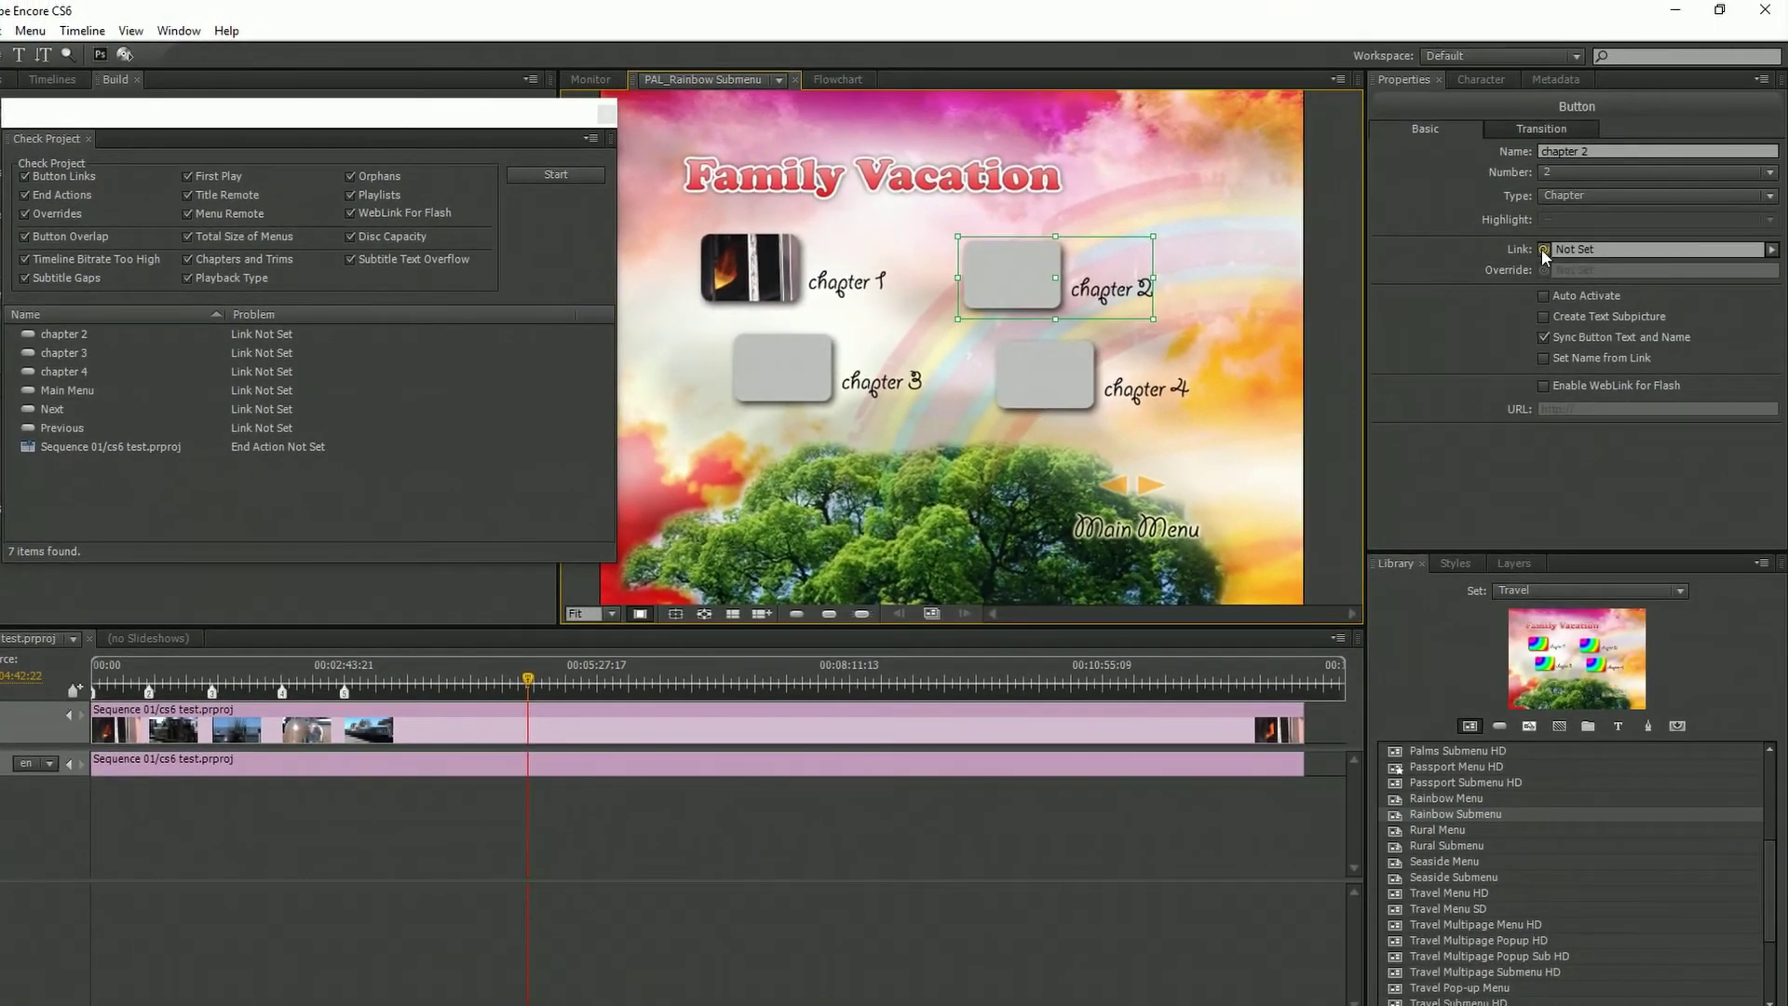
left_click_drag(1787, 241, 522, 747)
left_click_drag(405, 651, 149, 691)
left_click(802, 383)
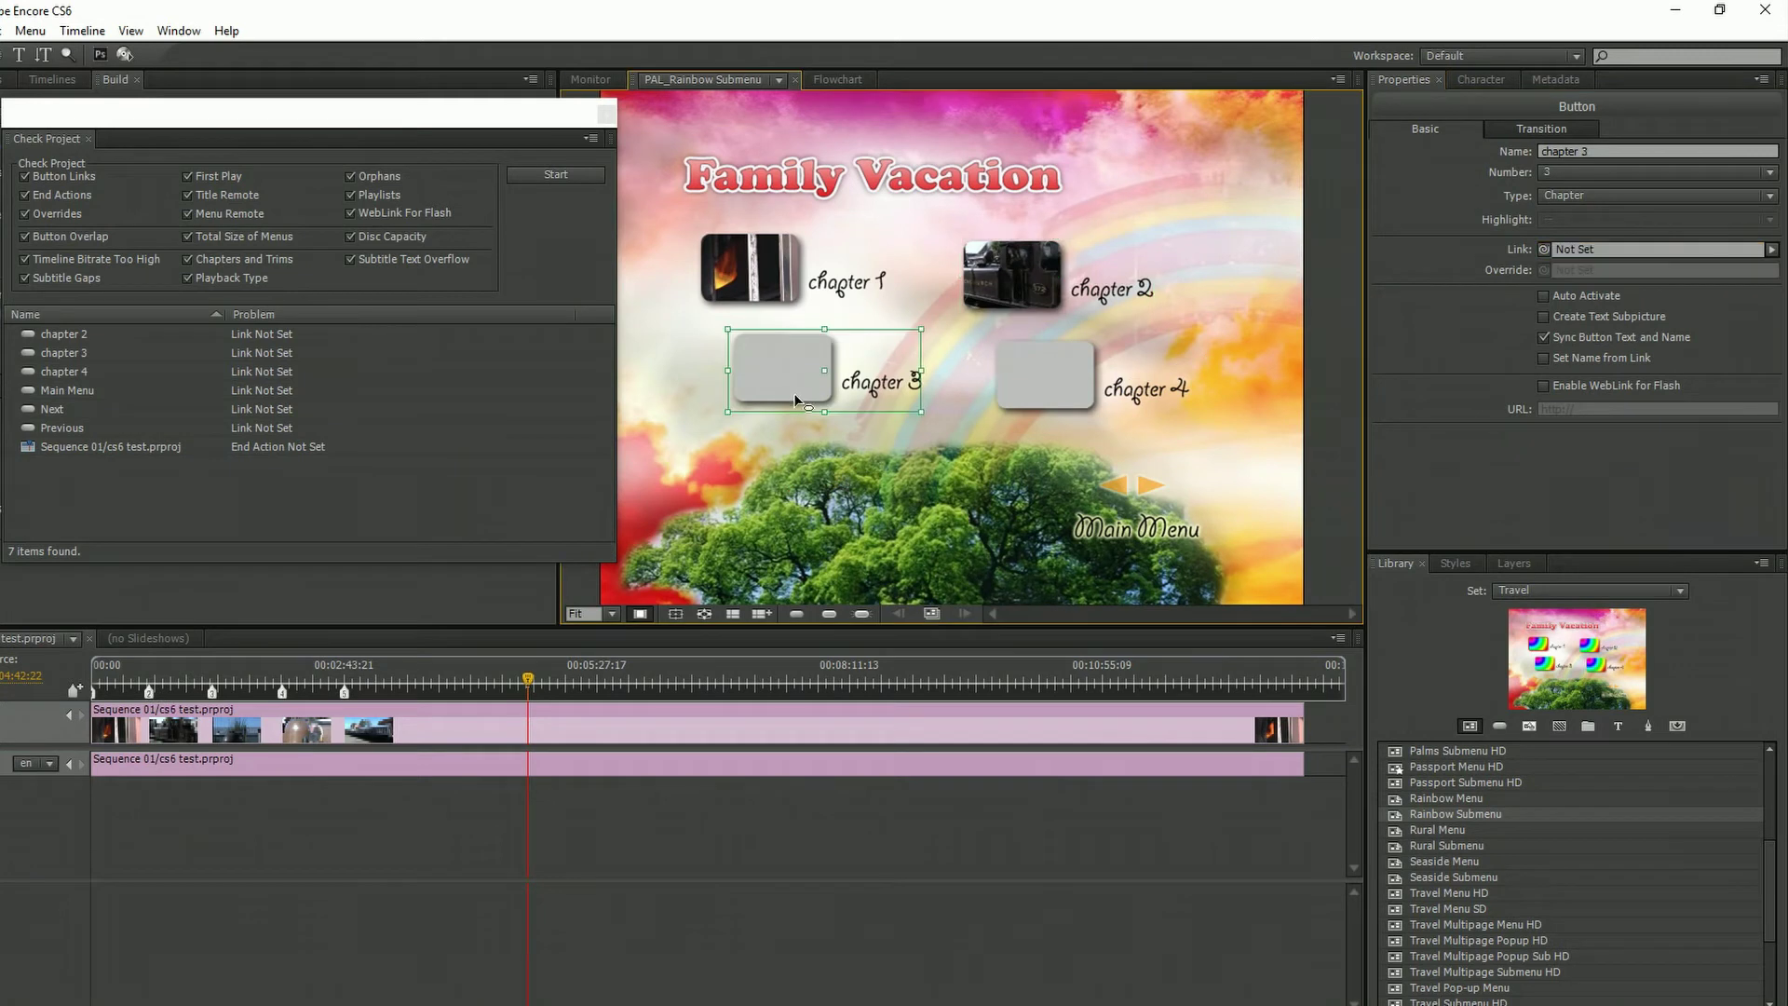
mouse_move(1545, 248)
left_mouse_down()
mouse_move(200, 627)
mouse_move(213, 697)
left_mouse_up()
left_click(1051, 389)
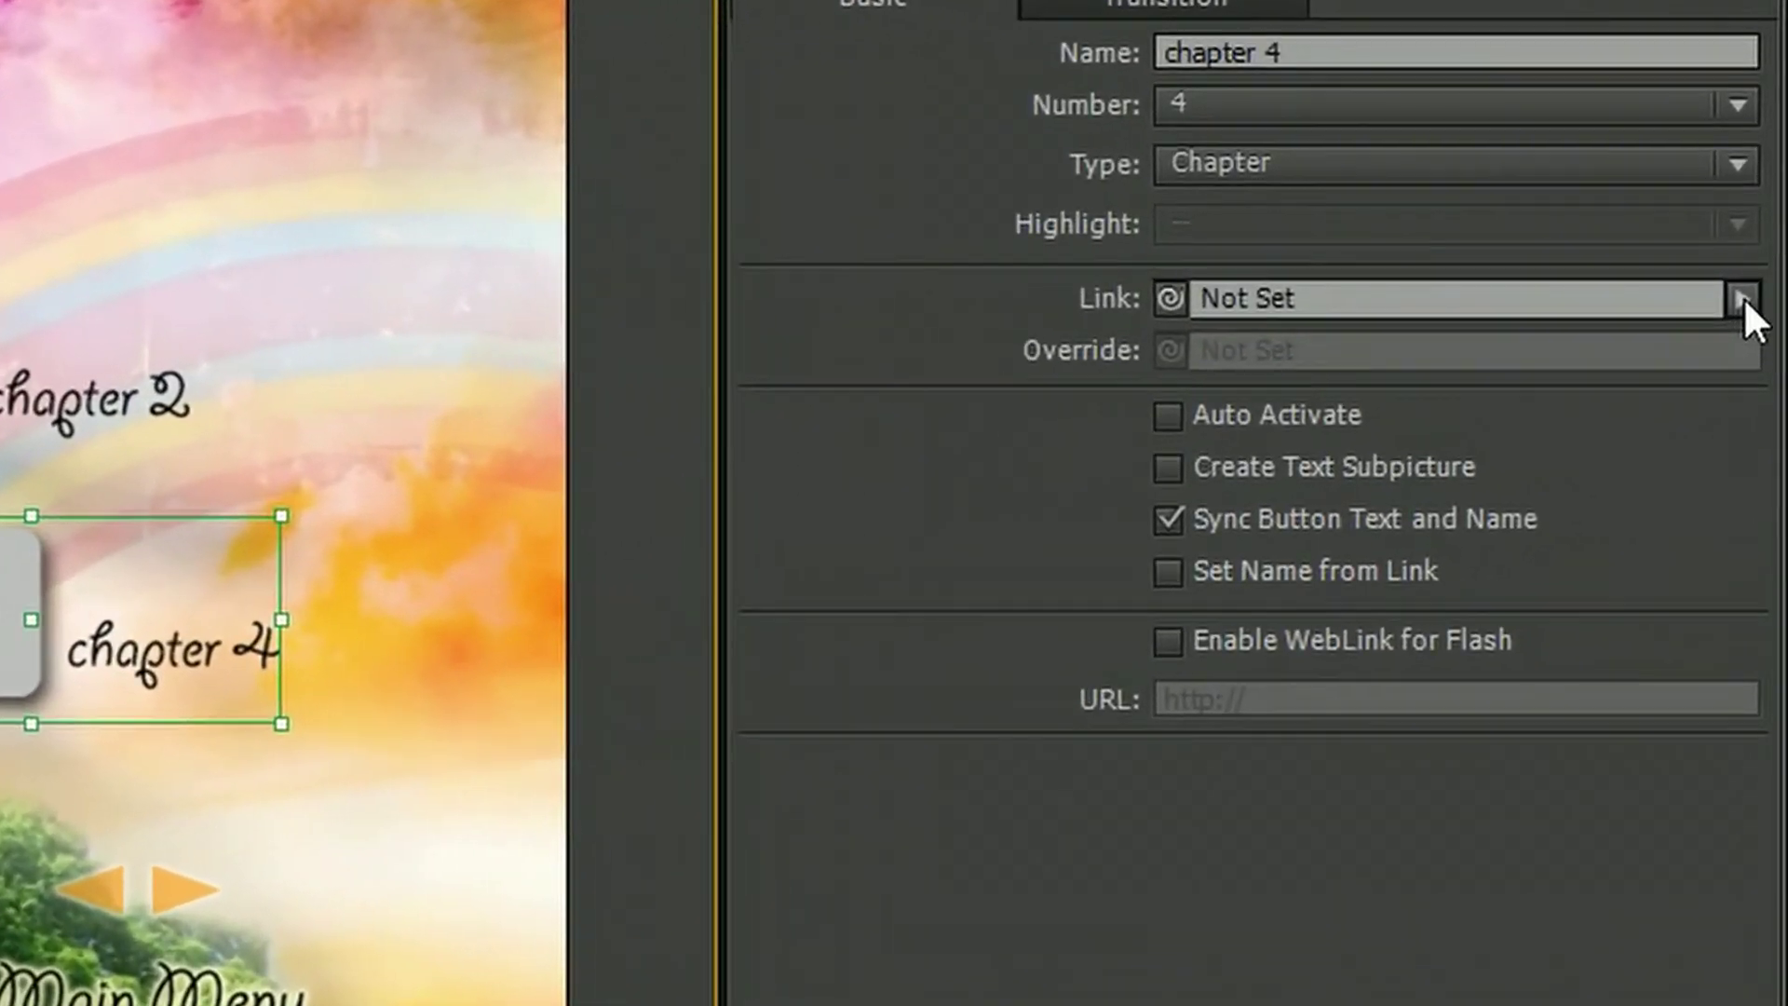
left_click(1744, 298)
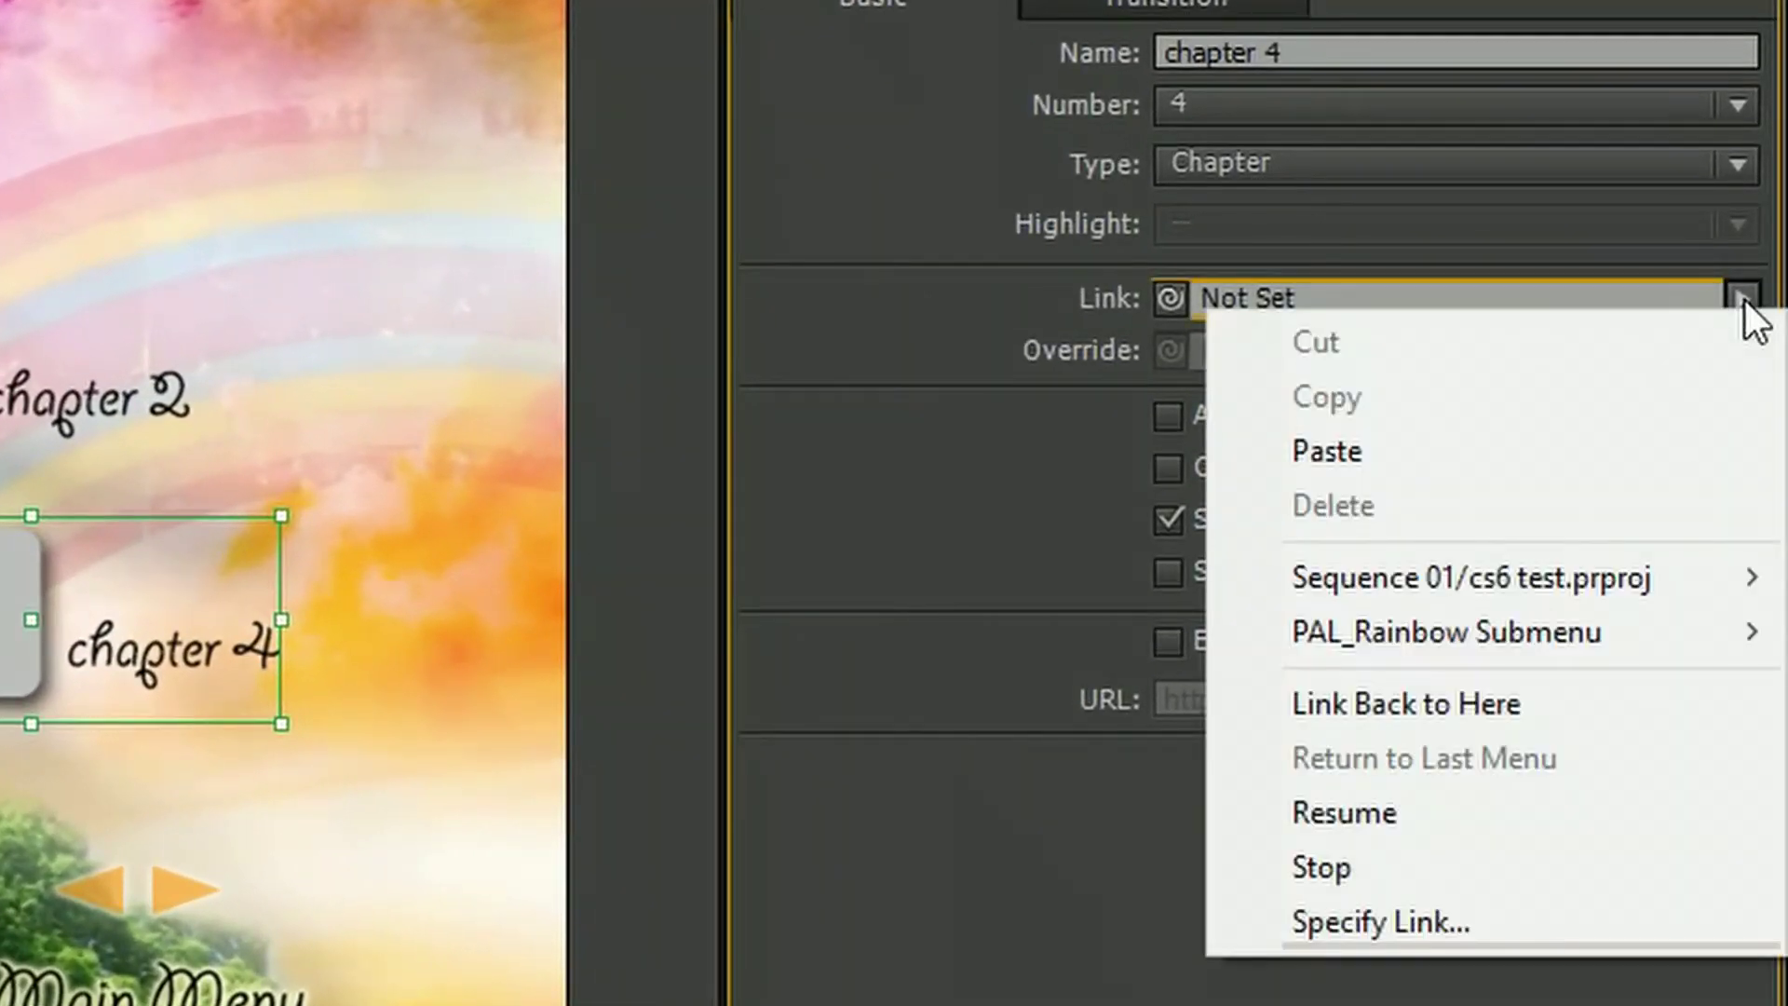
mouse_move(1393, 592)
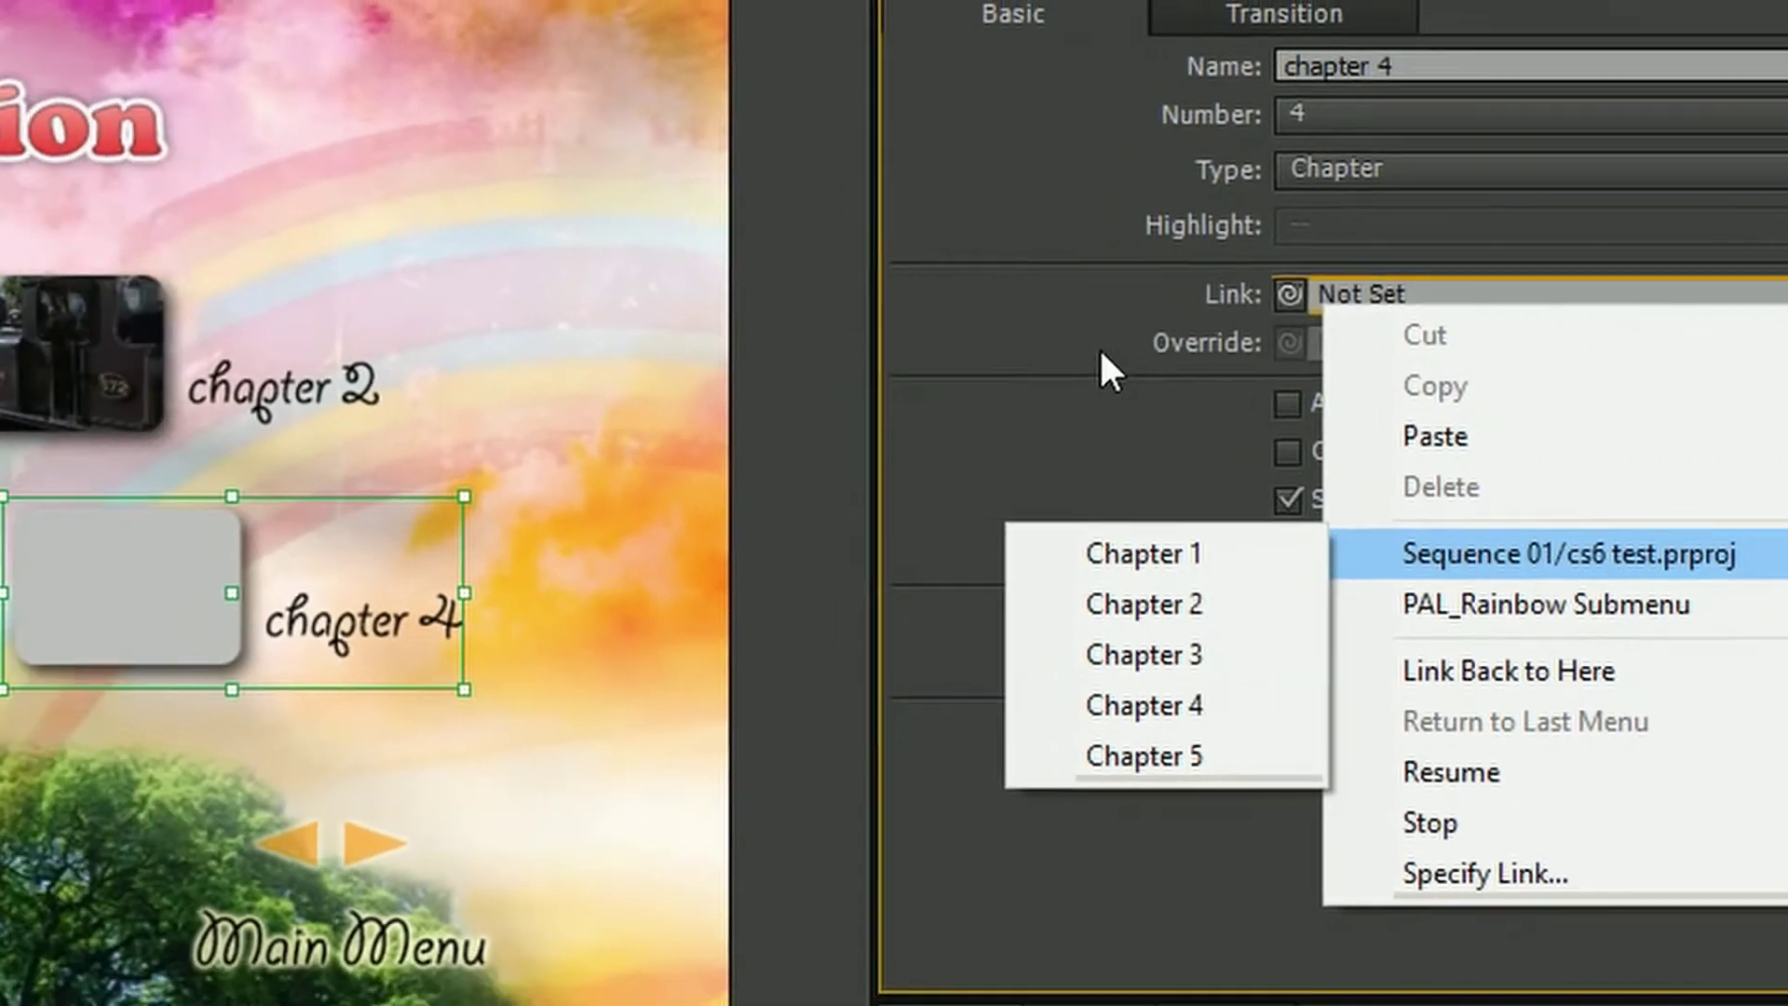
left_click(1132, 377)
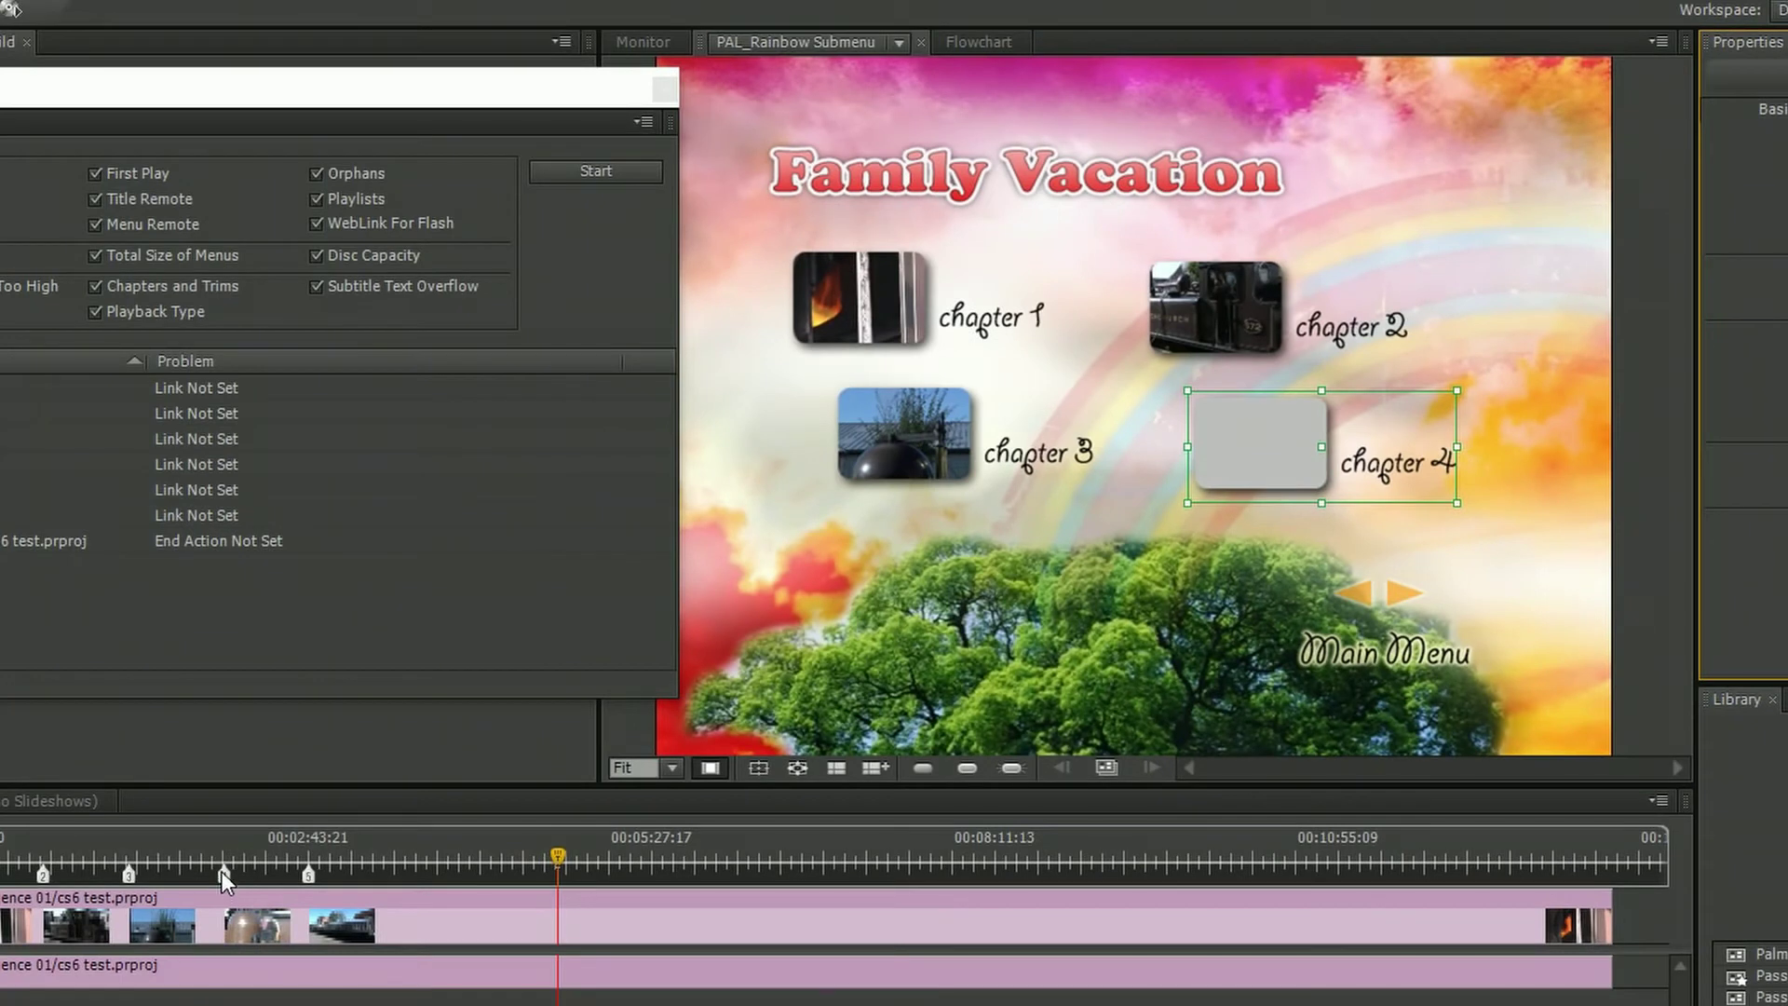
Link the timeline's fourth chapter marker to the menu's chapter 4 button.
left_click(221, 872)
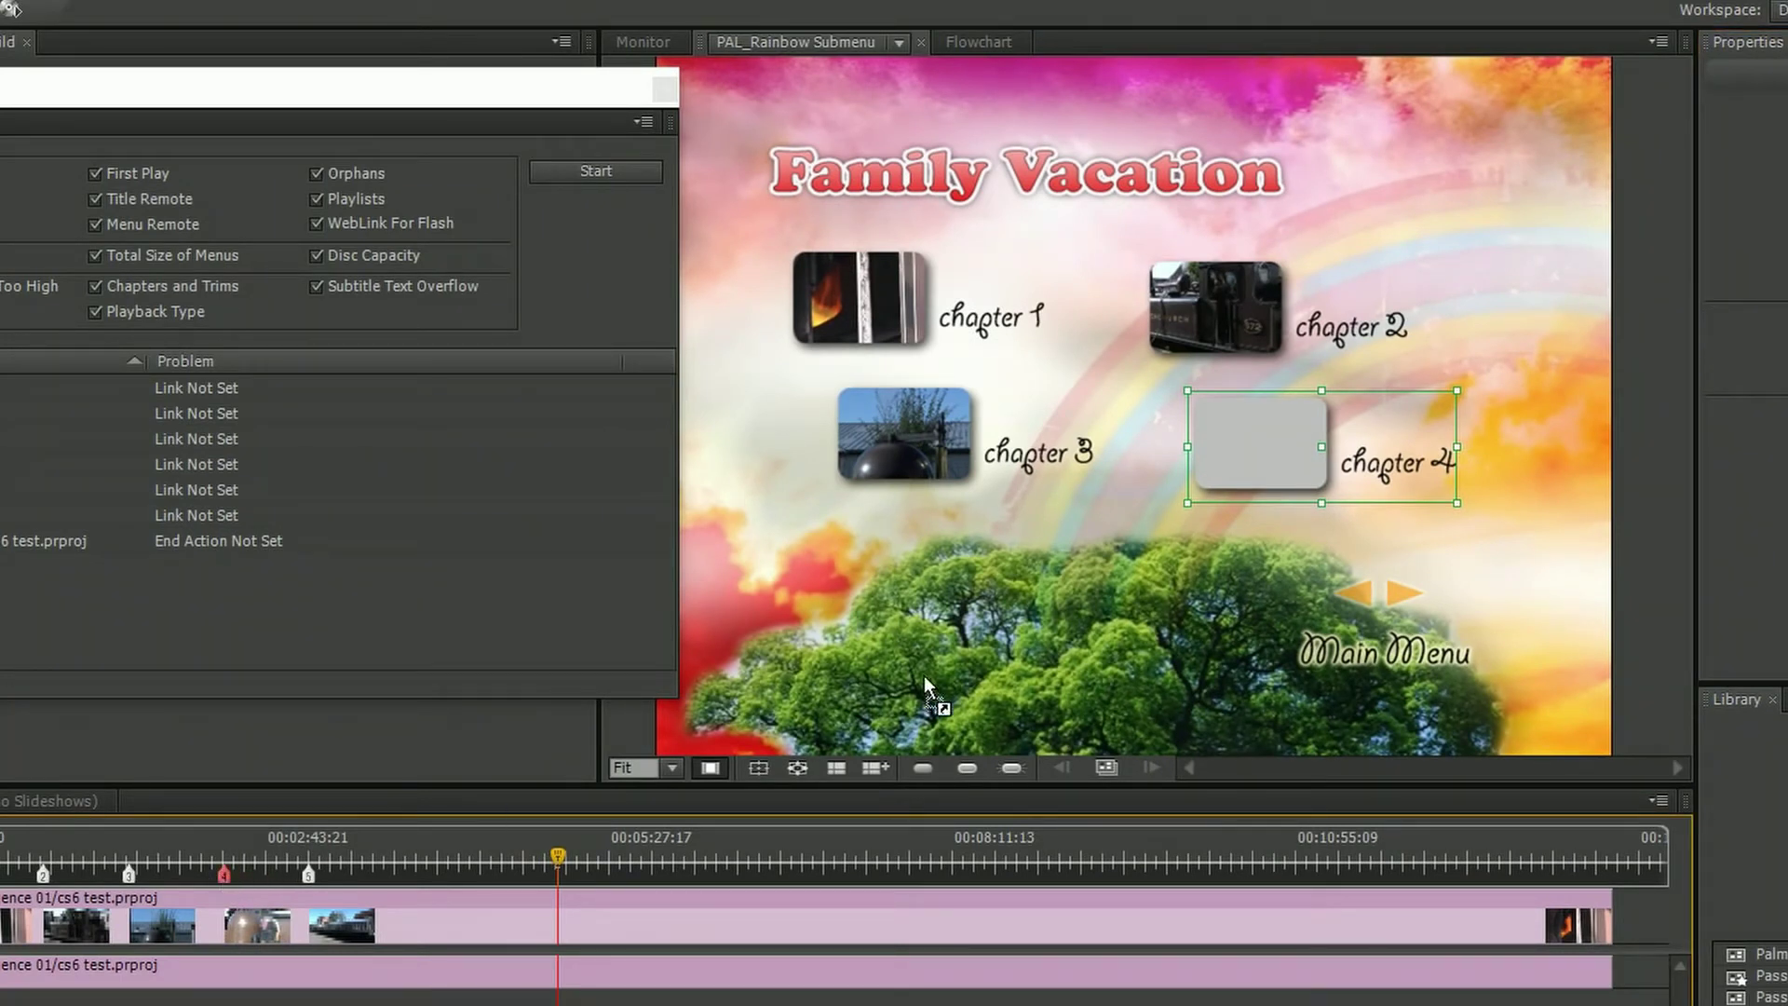
left_click_drag(1170, 525, 1236, 466)
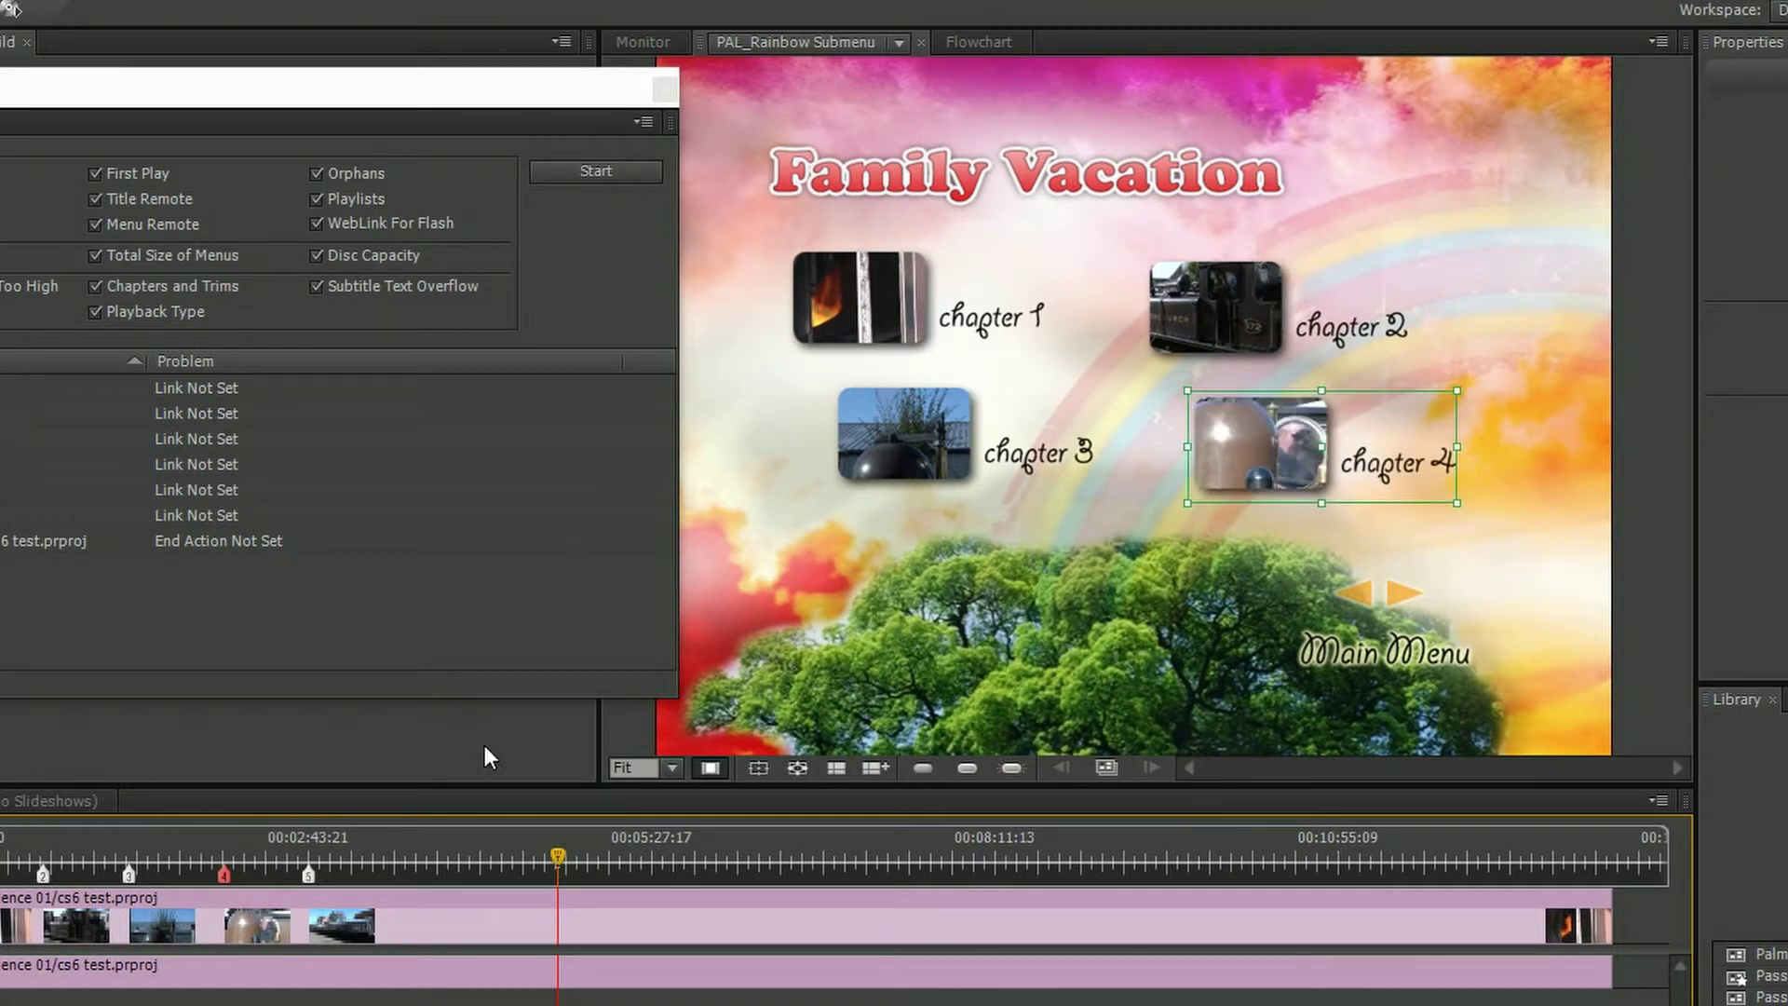
mouse_move(273, 857)
left_mouse_down()
mouse_move(486, 903)
mouse_move(922, 362)
mouse_move(1312, 429)
mouse_move(1248, 484)
left_mouse_up()
mouse_move(311, 876)
left_mouse_down()
mouse_move(233, 927)
mouse_move(1157, 481)
mouse_move(1157, 499)
left_mouse_up()
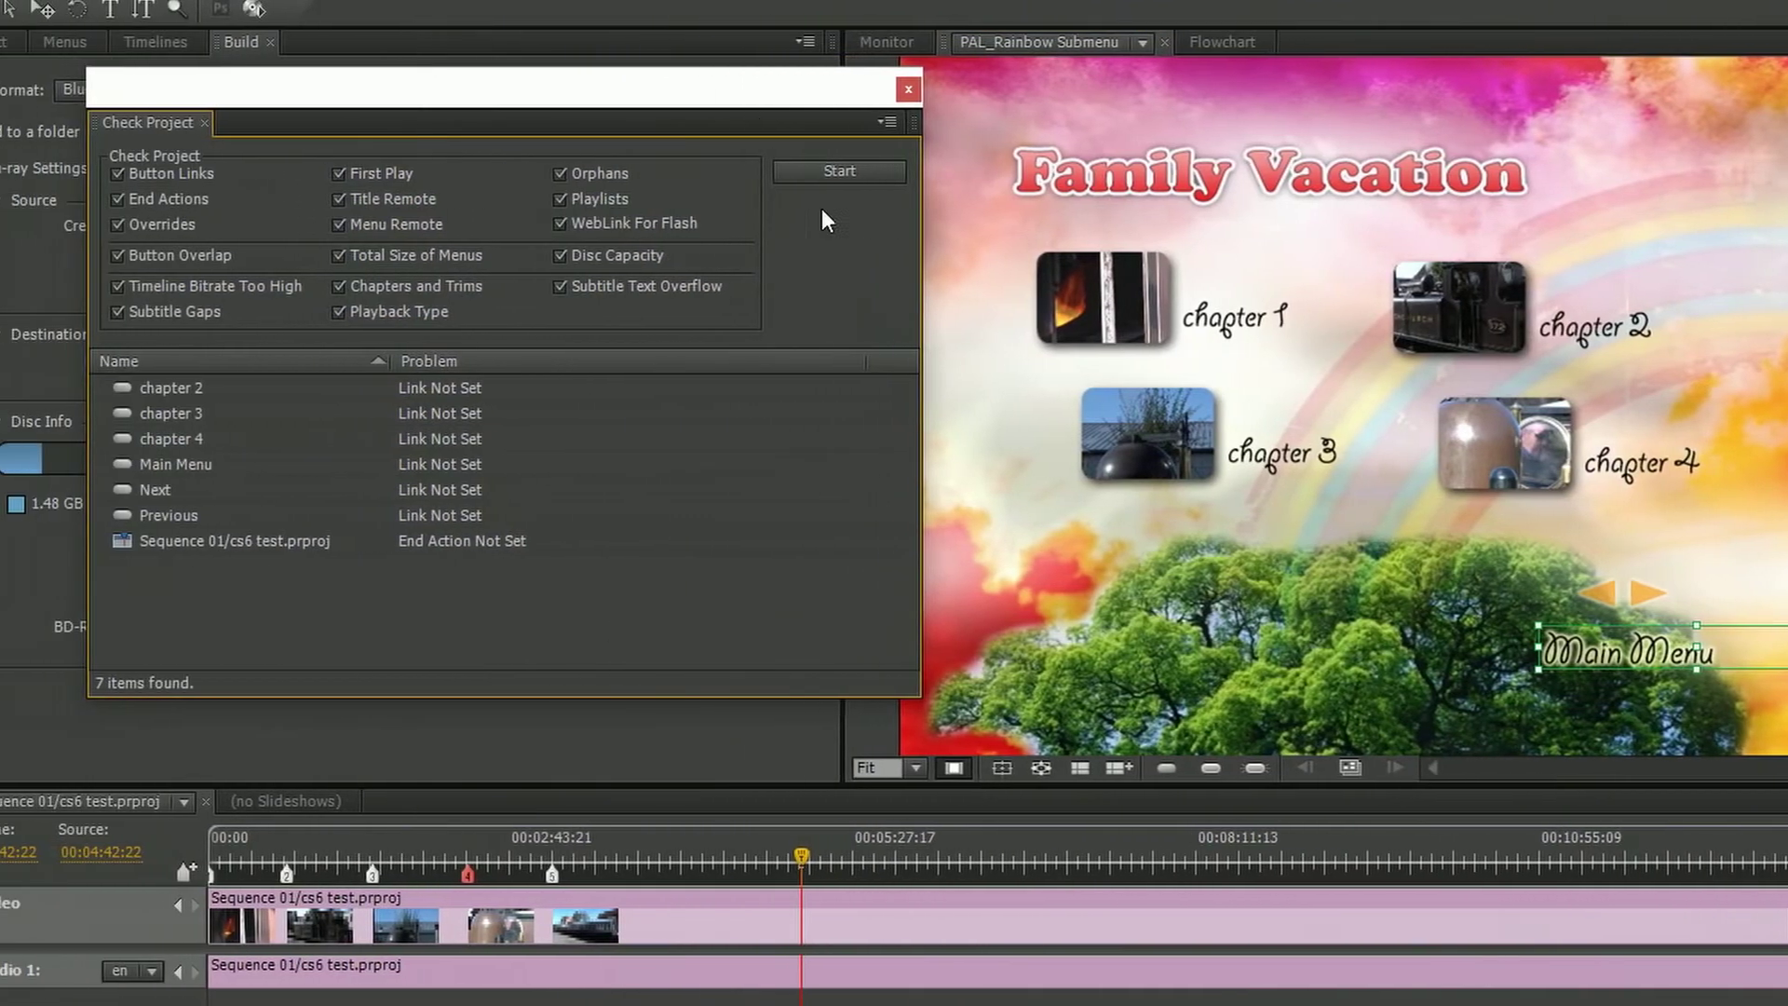
Rerun the project check and delete the Previous, Next and Main Menu buttons from the menu.
left_click(740, 172)
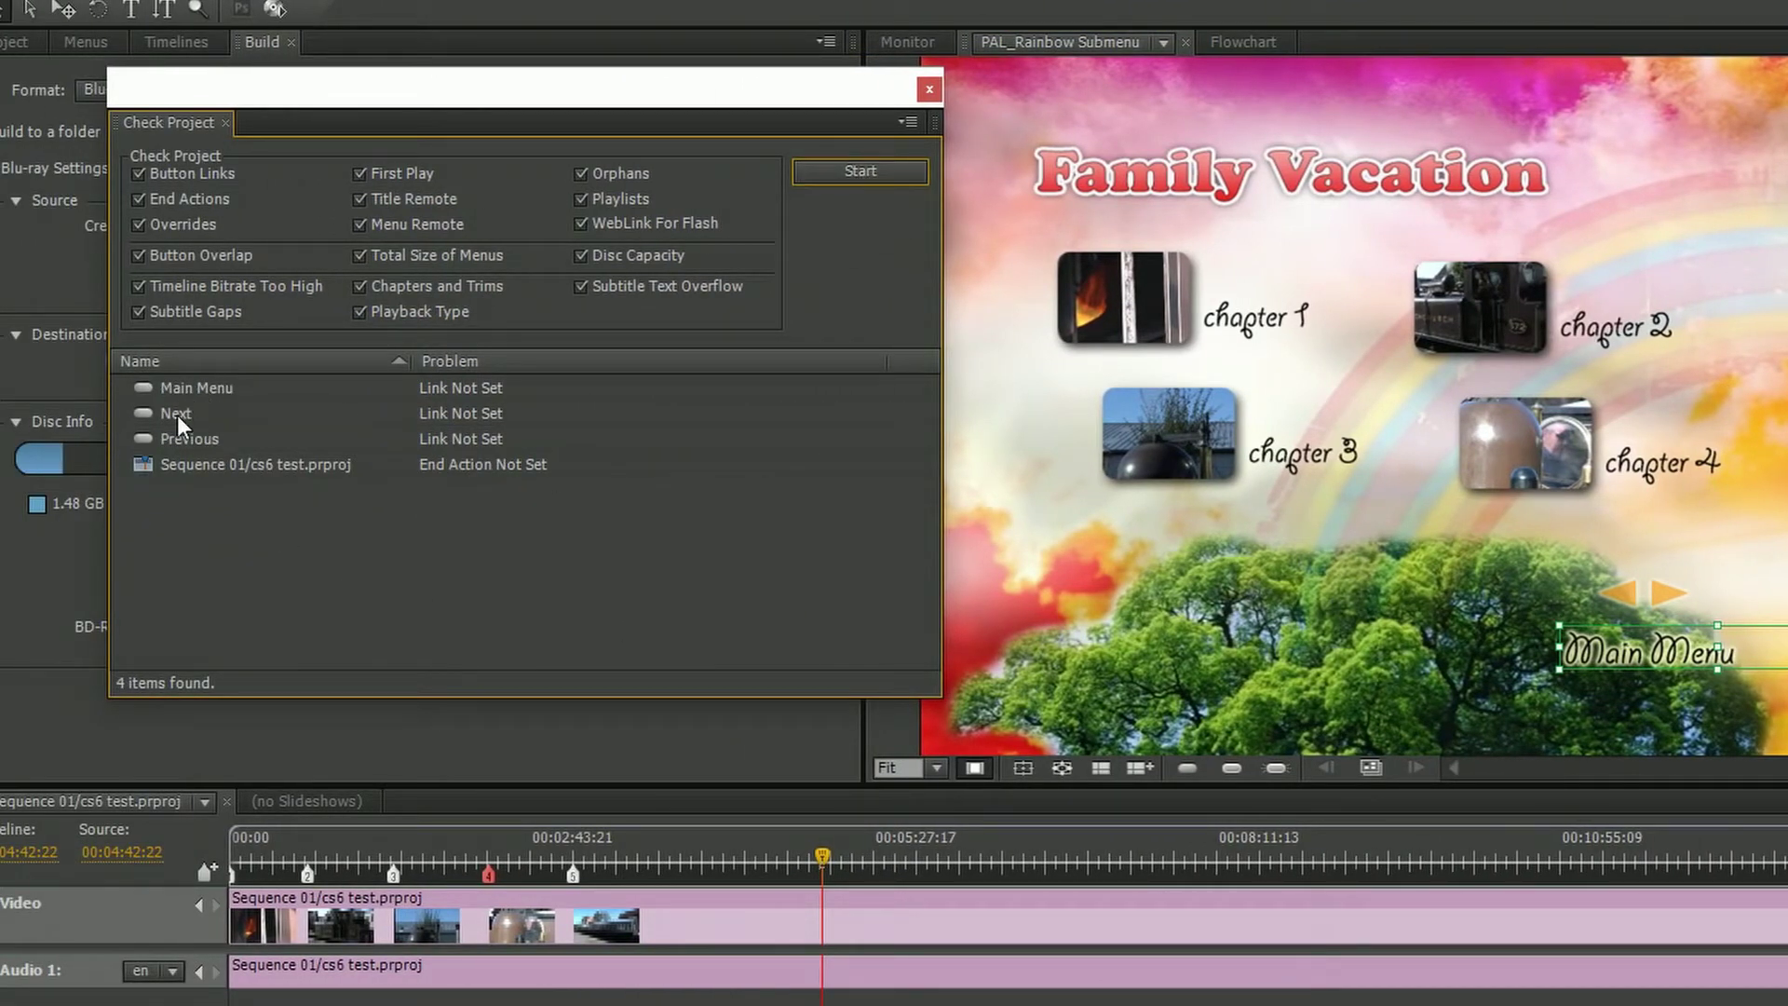
left_click(1621, 600)
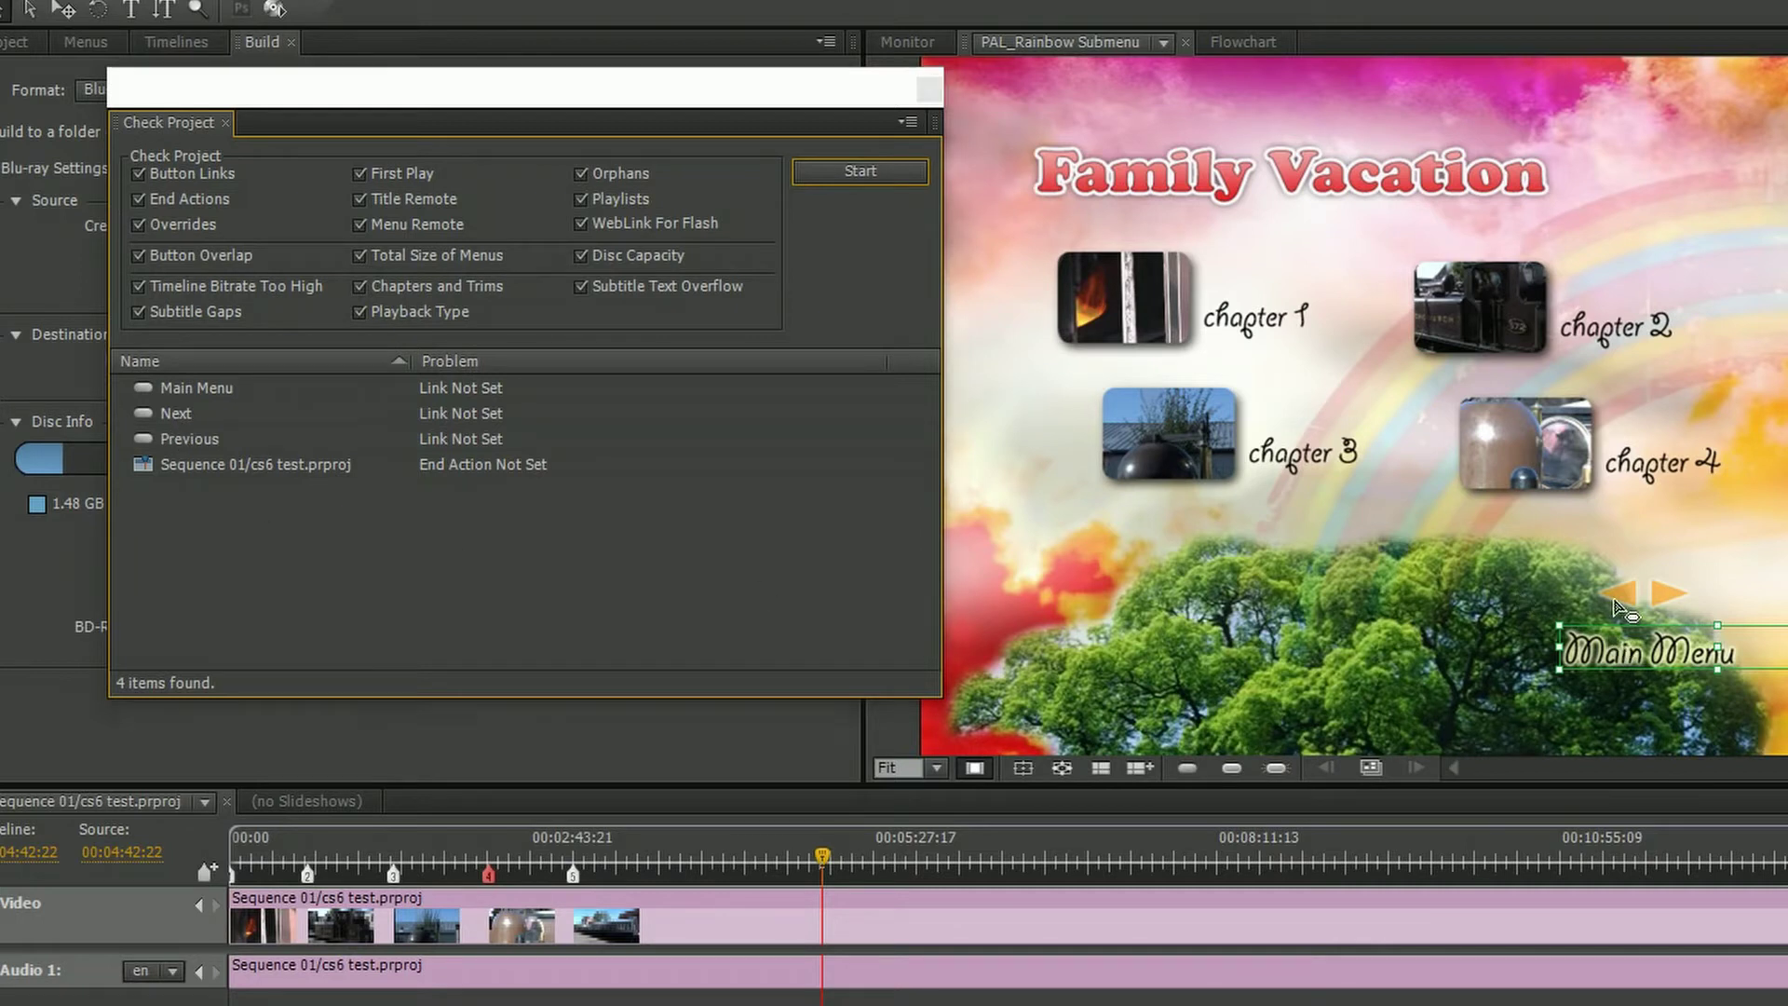
left_click(1676, 599)
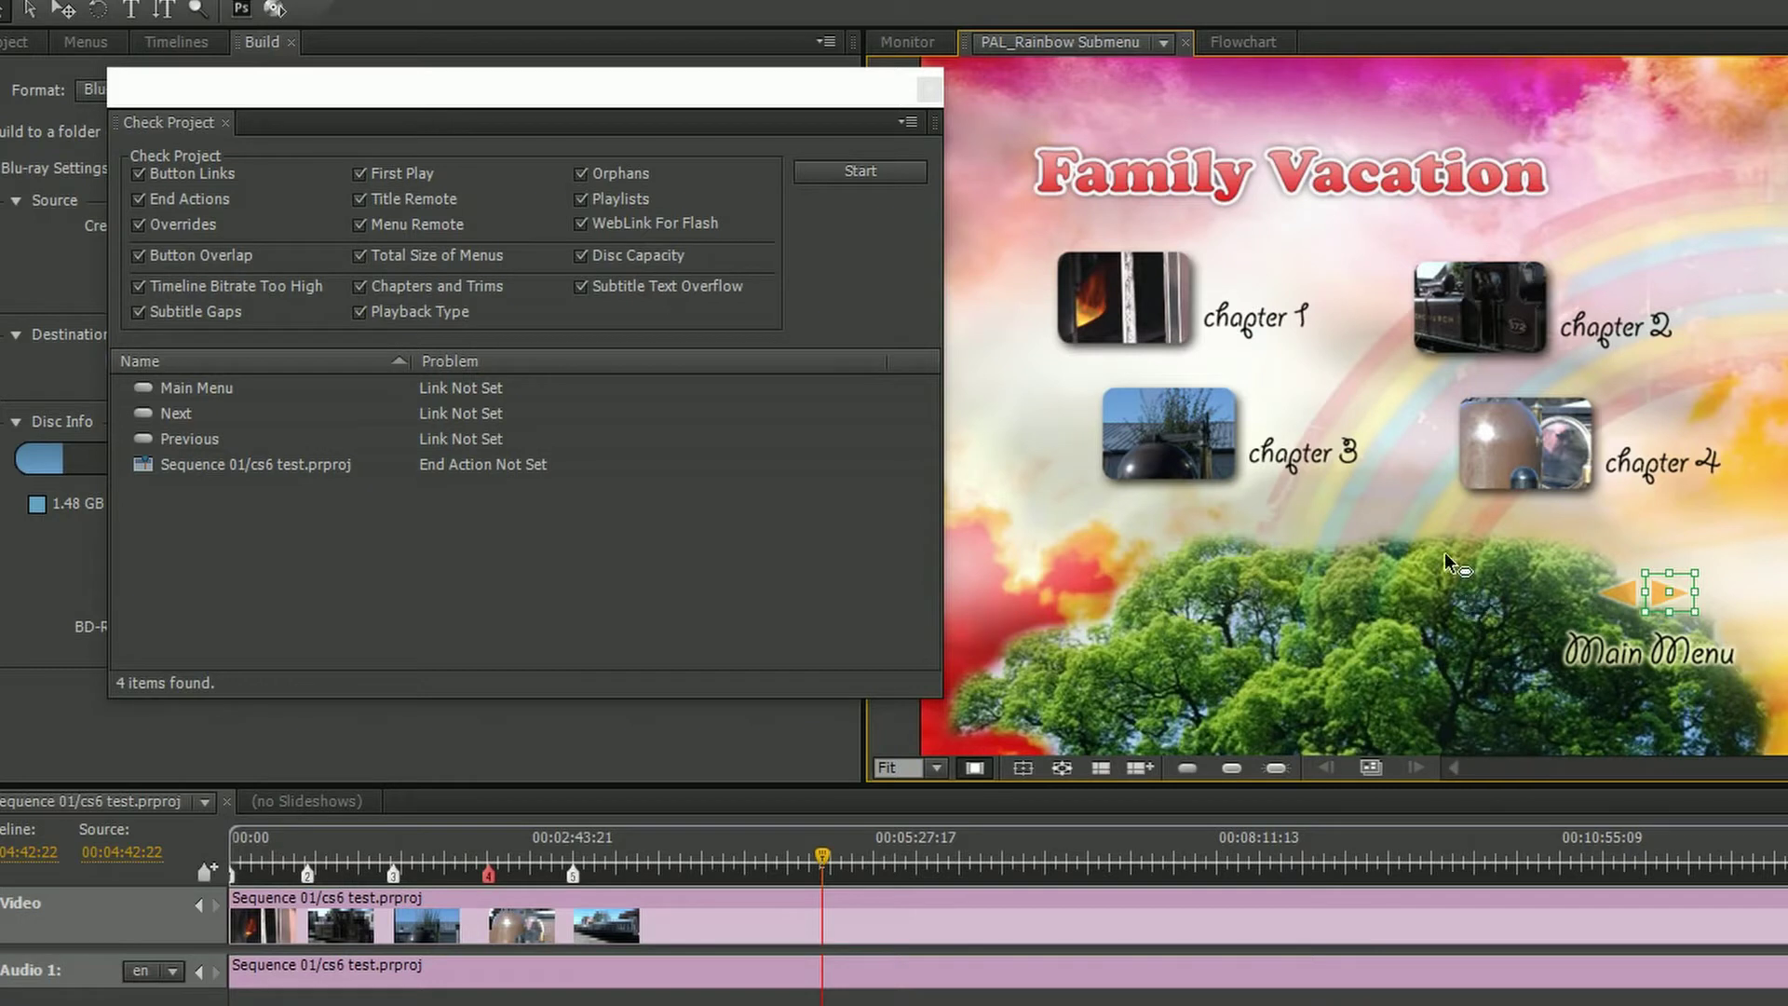
left_click_drag(1452, 540, 1757, 703)
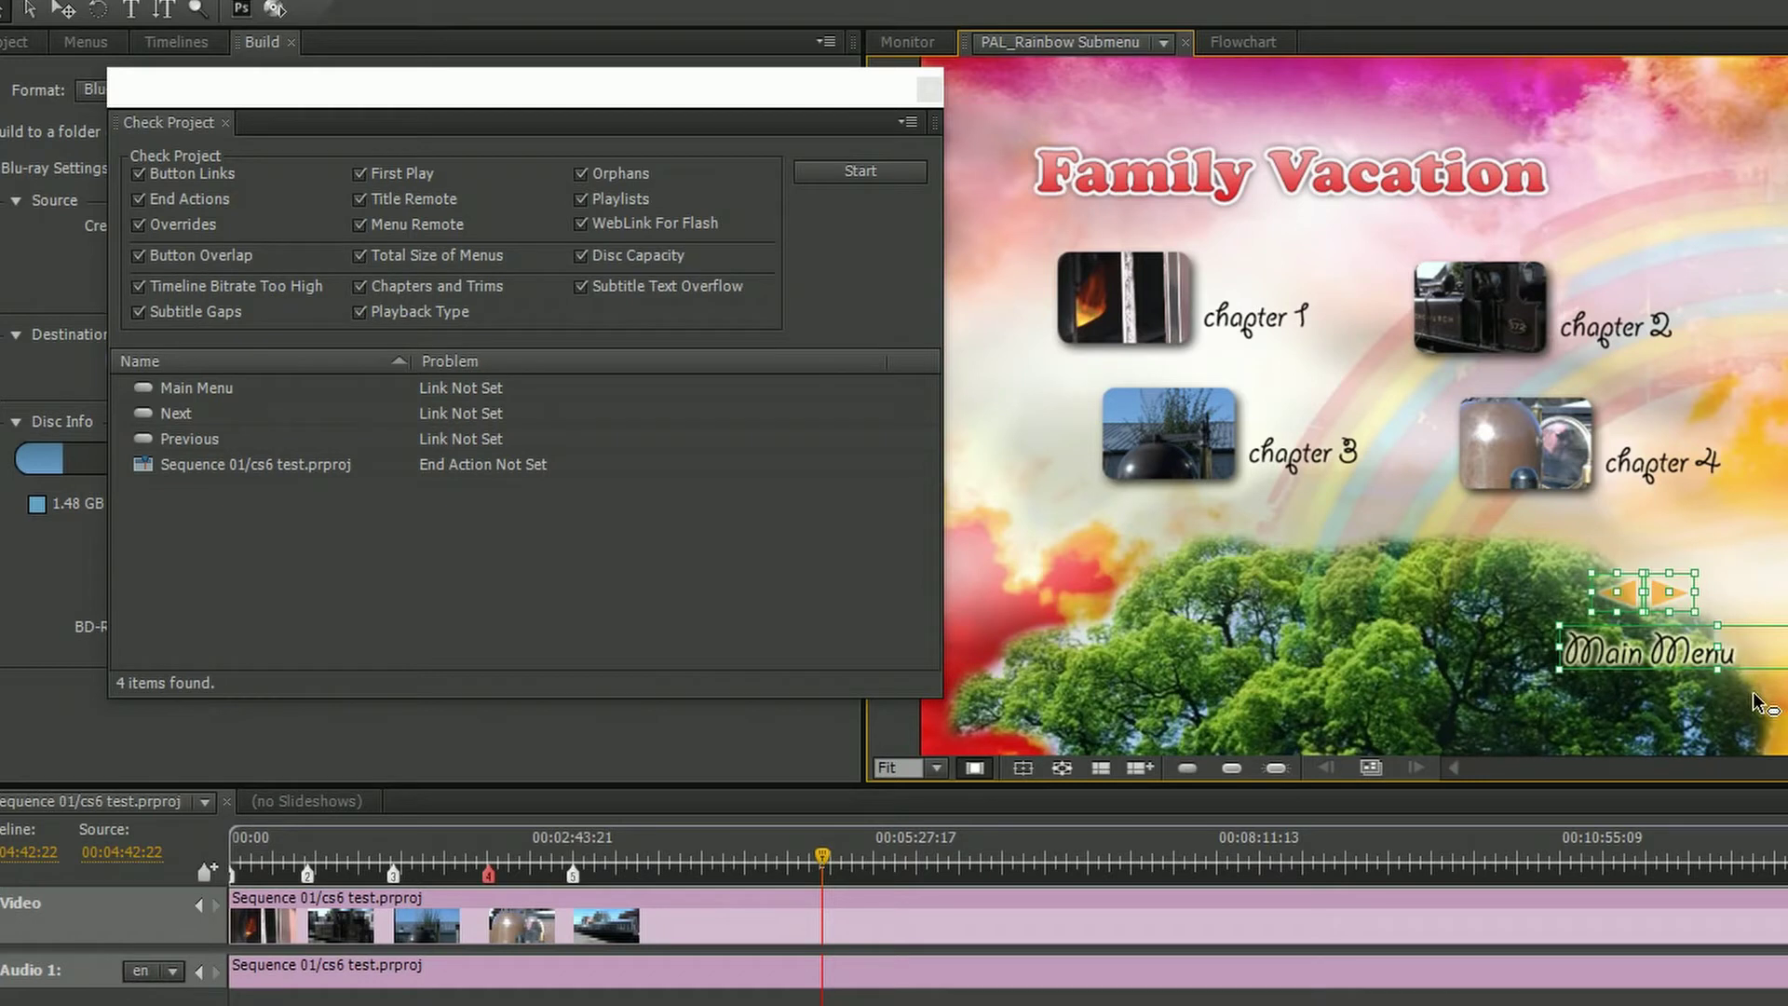
key("Delete")
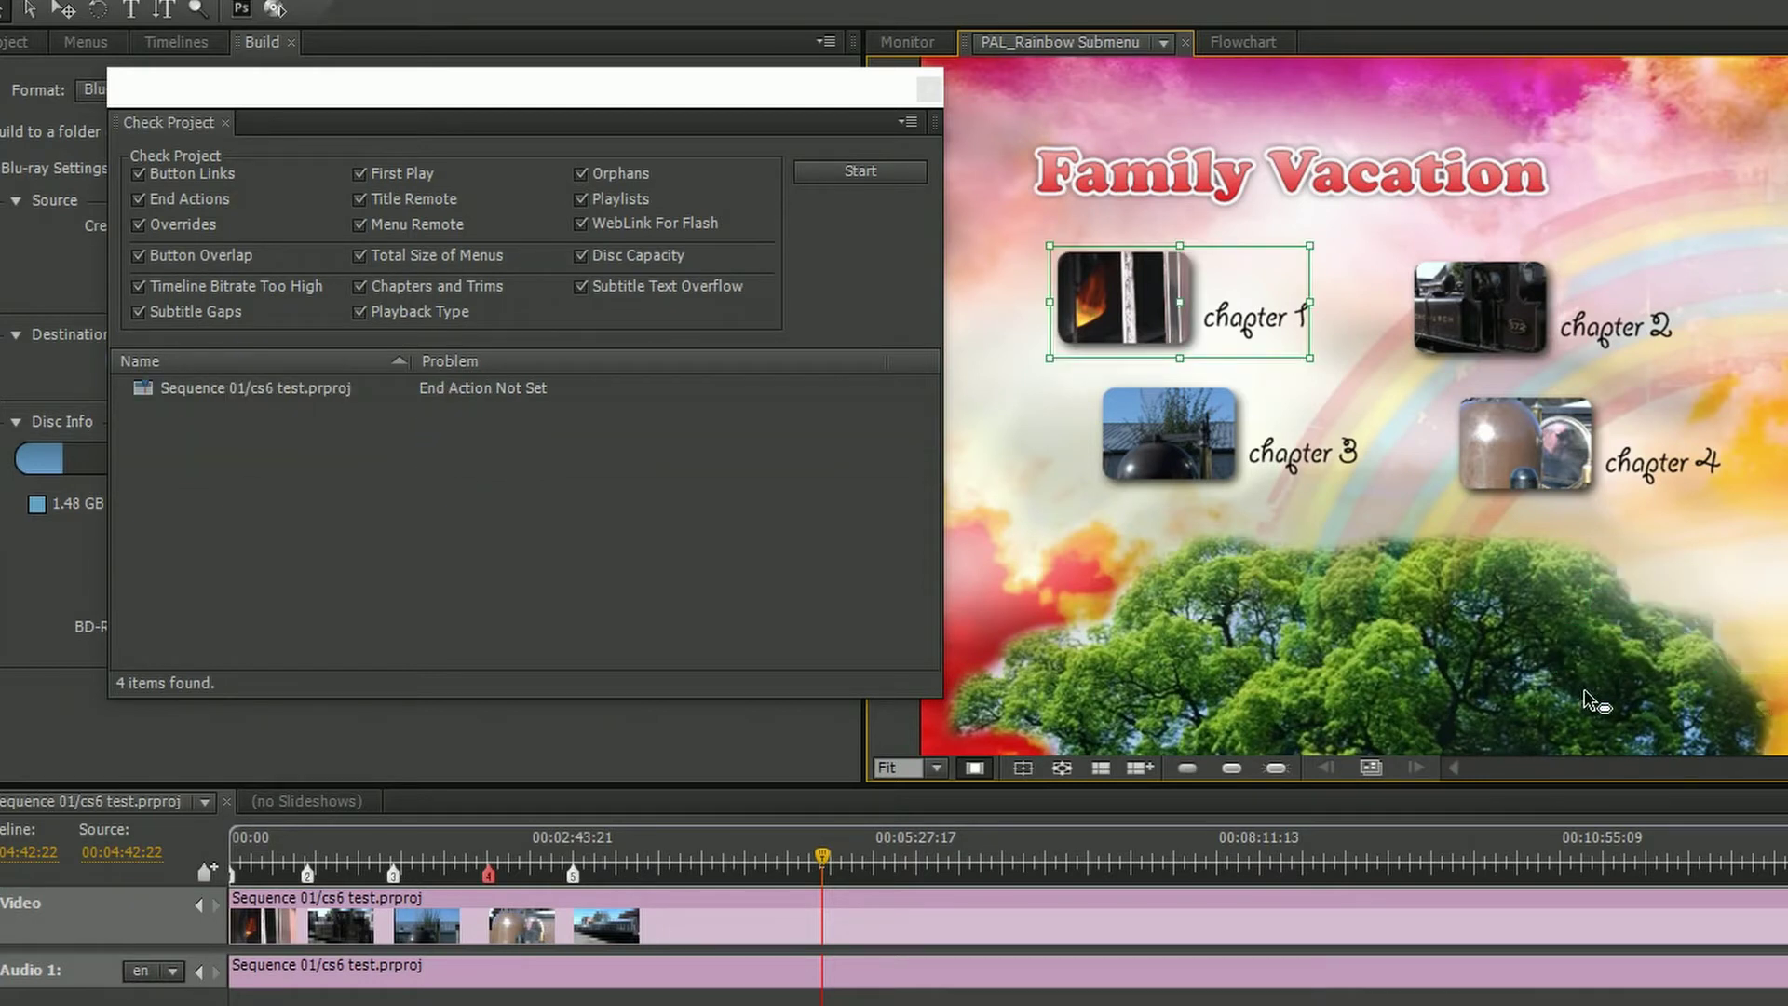
left_click(1524, 350)
left_click(1535, 465)
left_click(1186, 436)
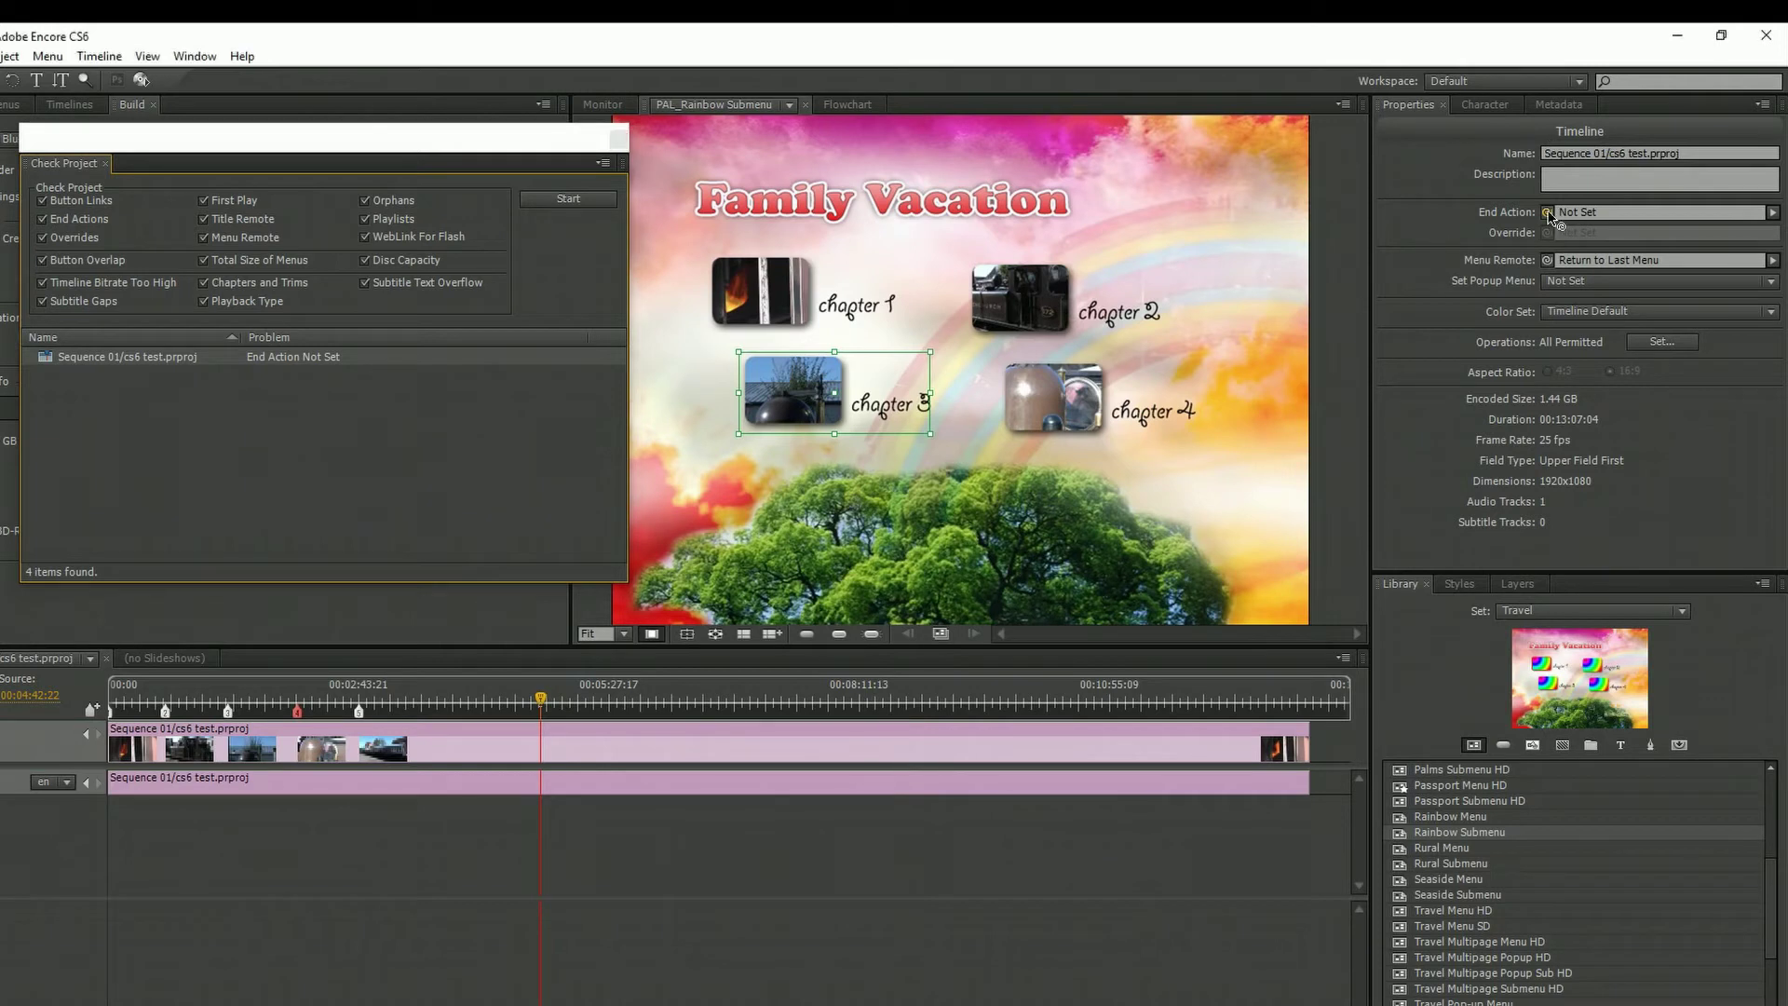
Set the timeline's End Action to the chapter 1 button of PAL_Rainbow Submenu and rerun the project check.
left_click_drag(1548, 211, 788, 271)
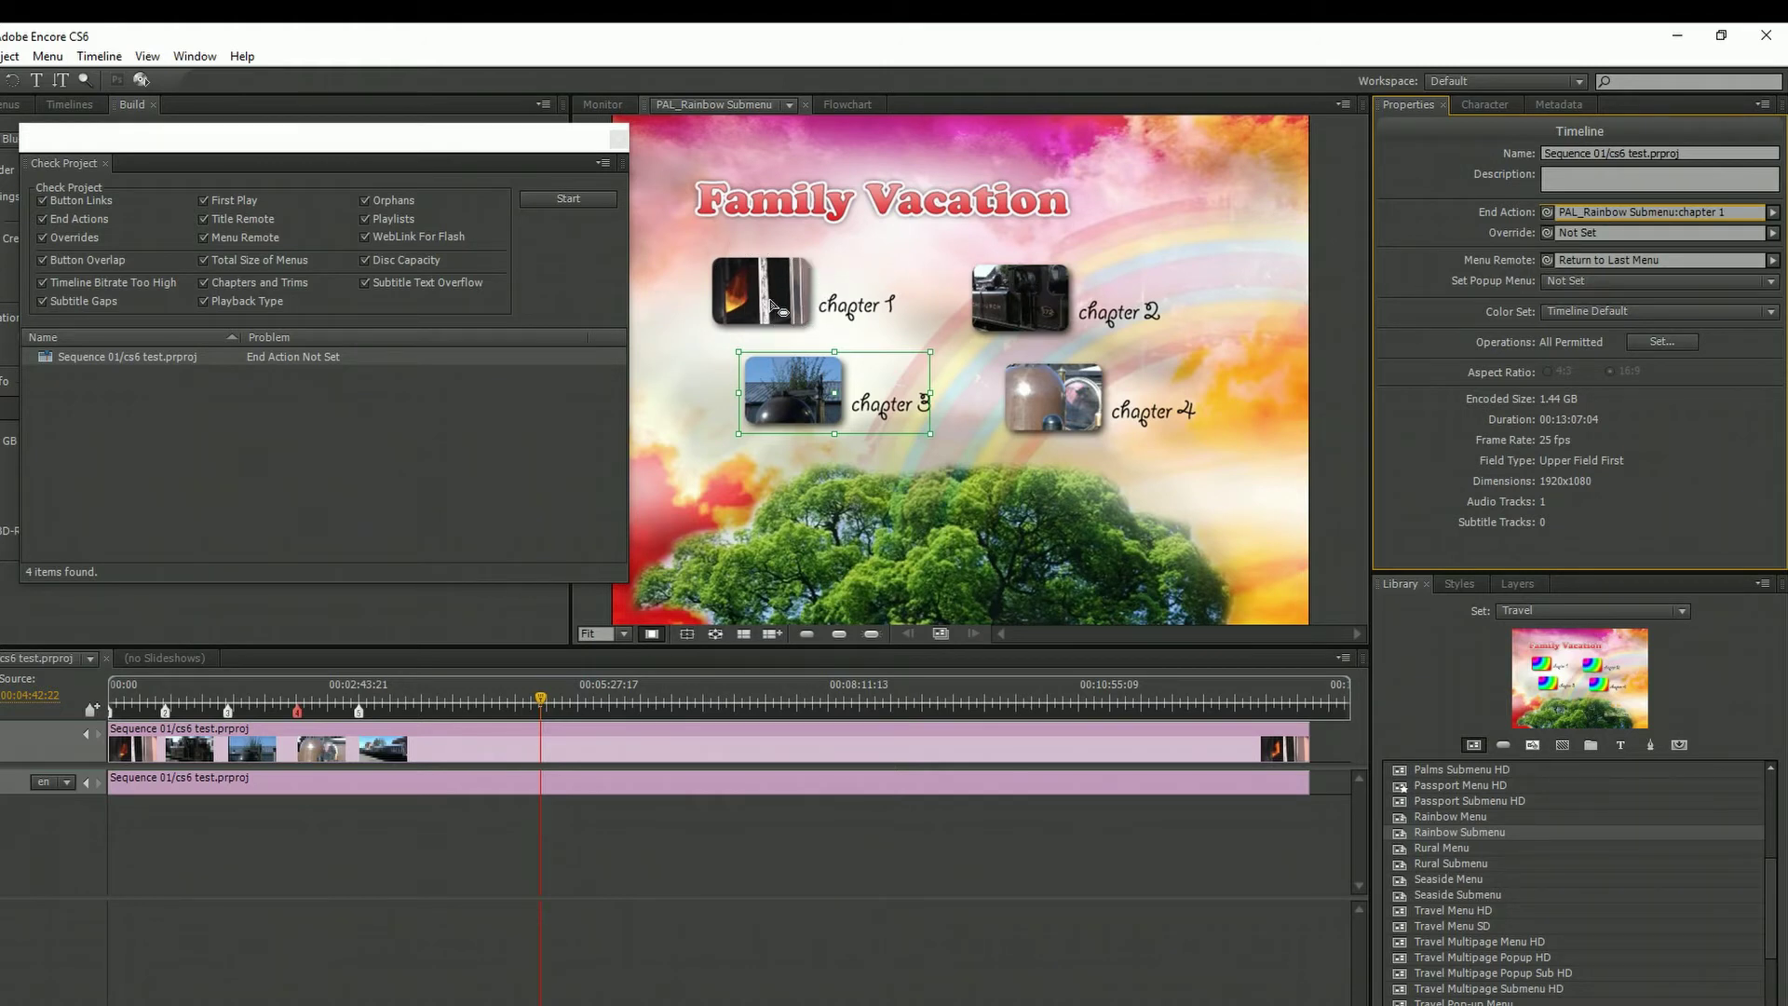
left_click(559, 199)
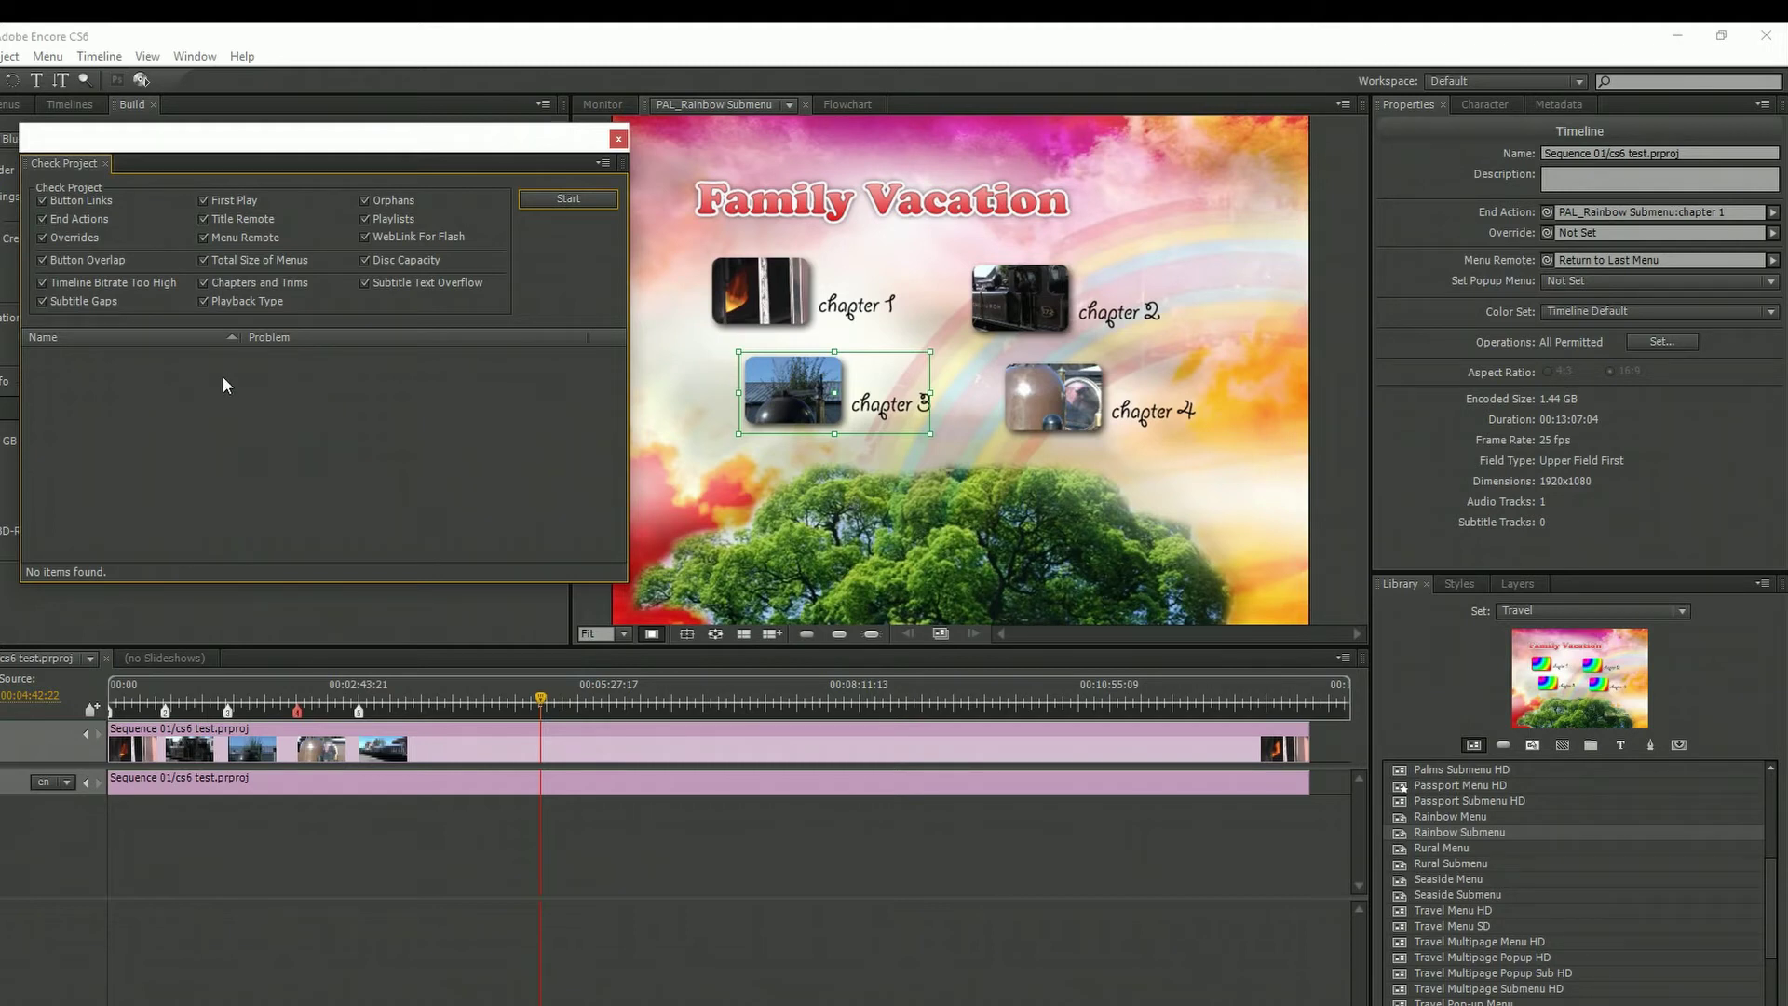
Close the project check, open the project preview, and reposition its window.
left_click(619, 139)
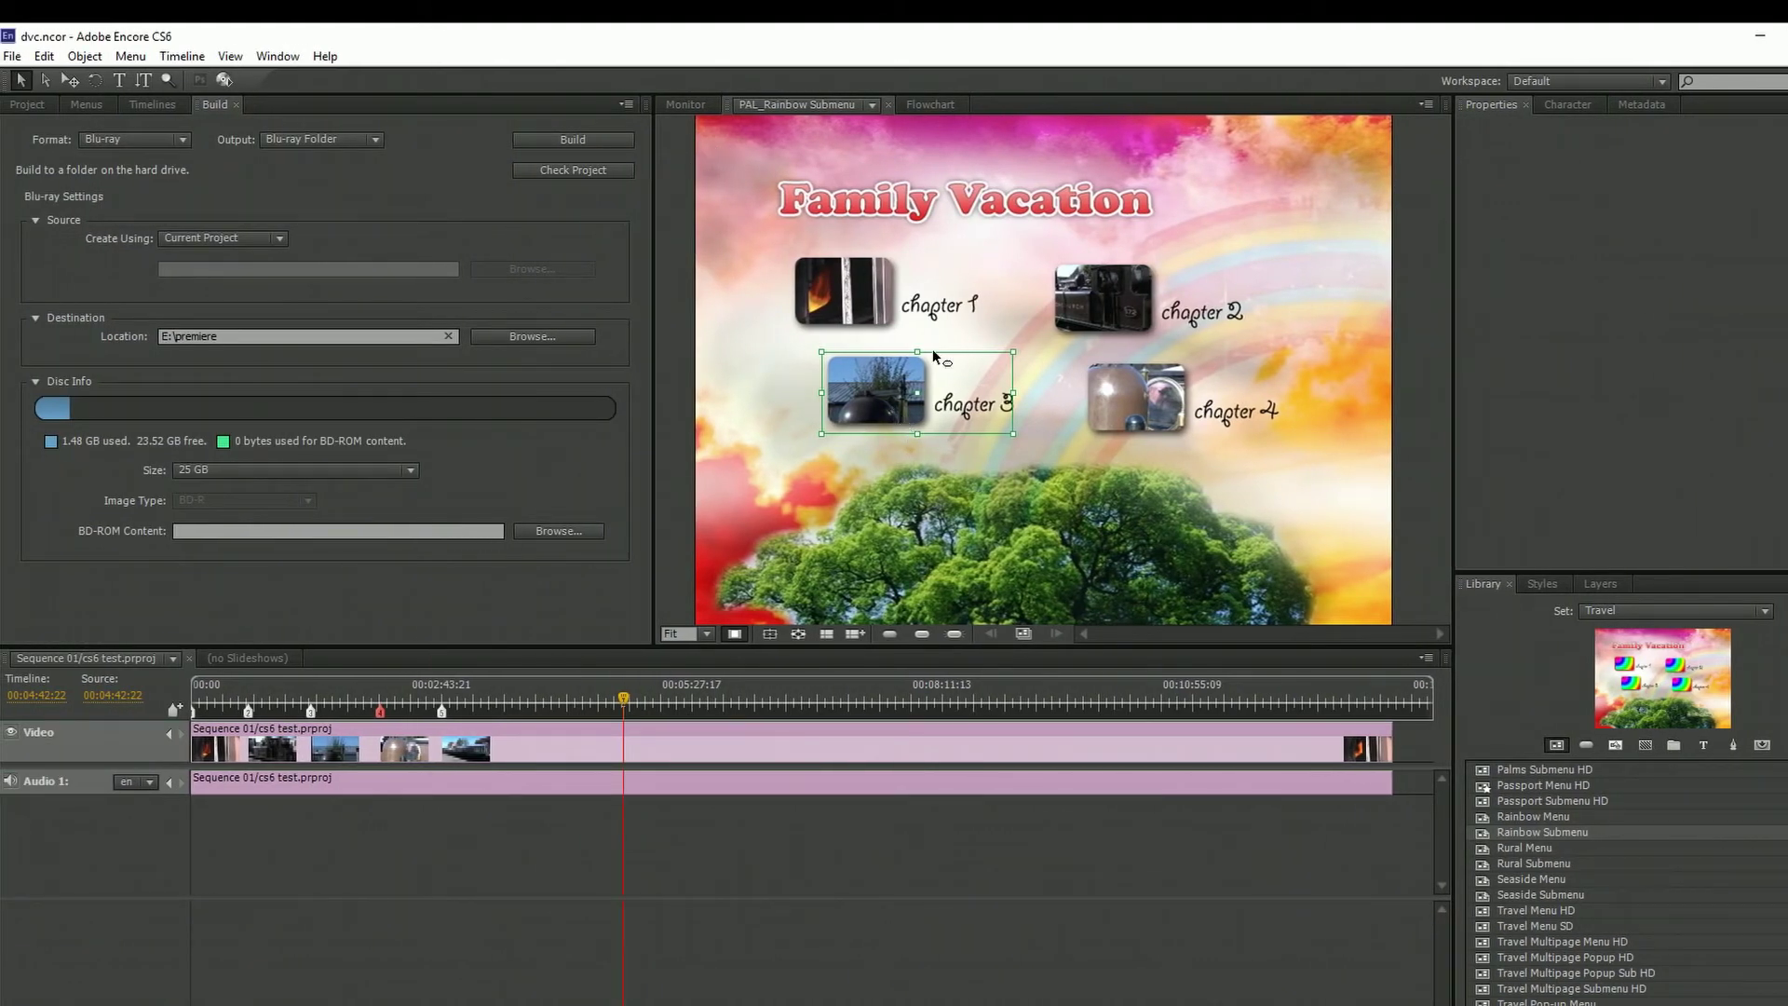
left_click(911, 213)
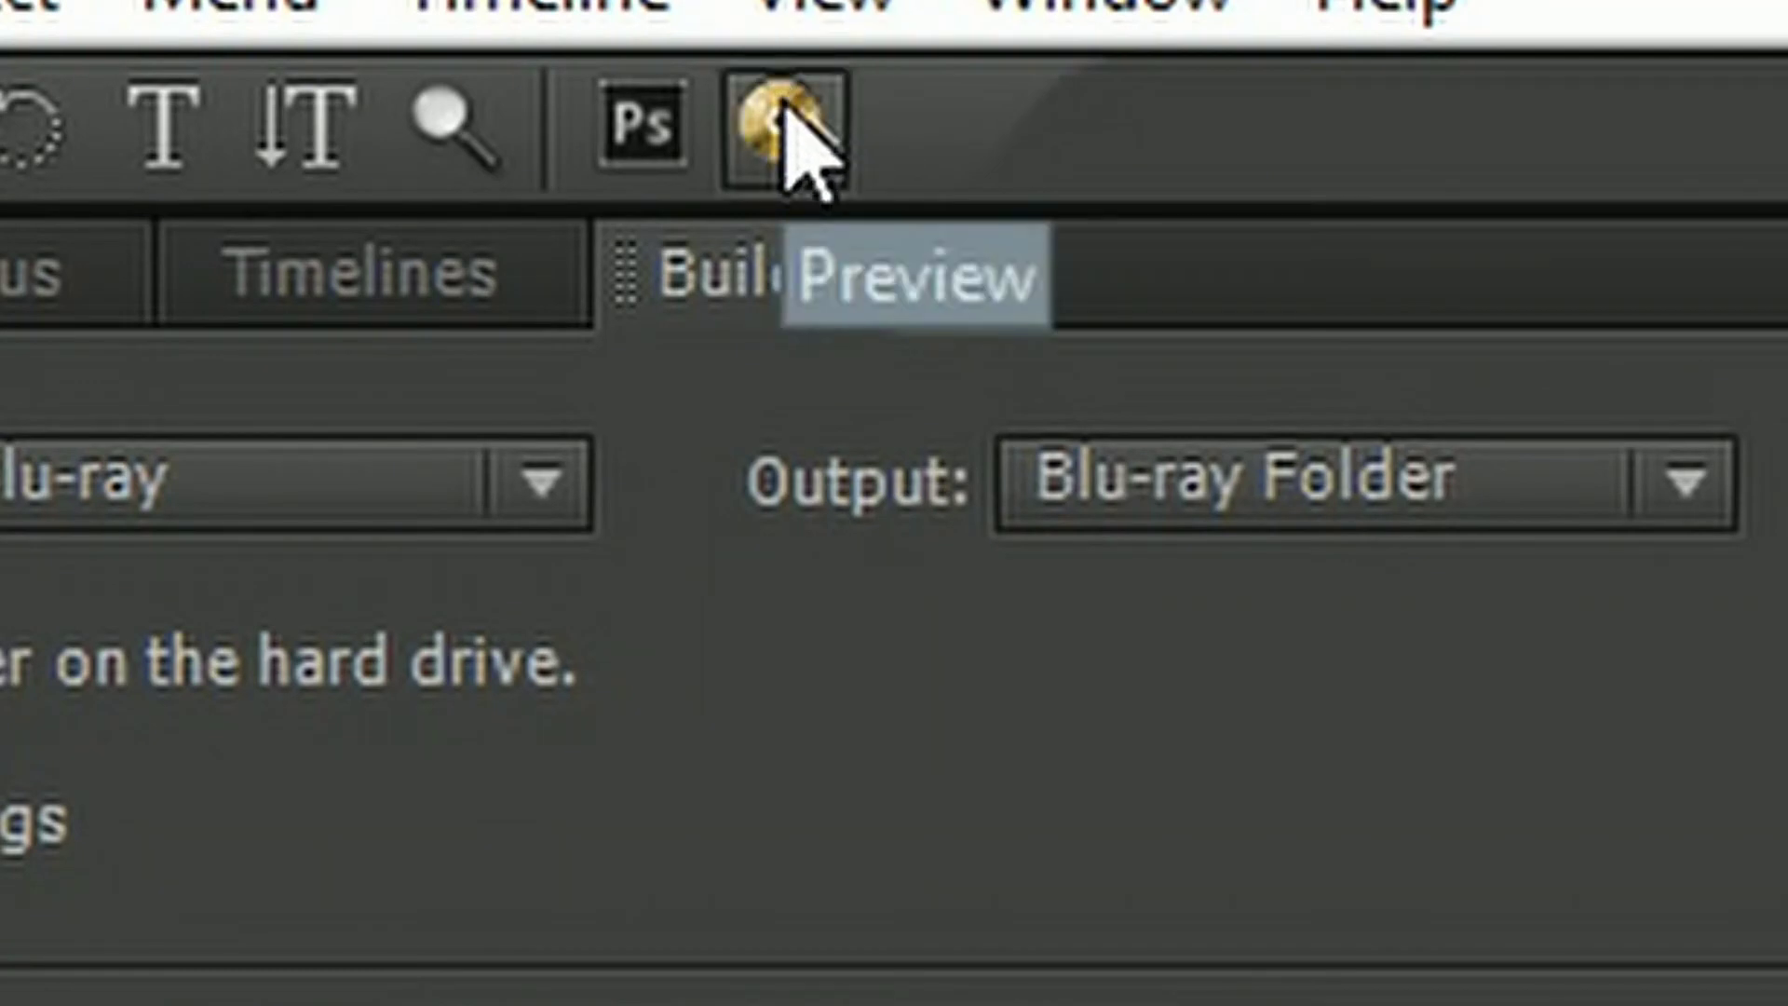
left_click(790, 125)
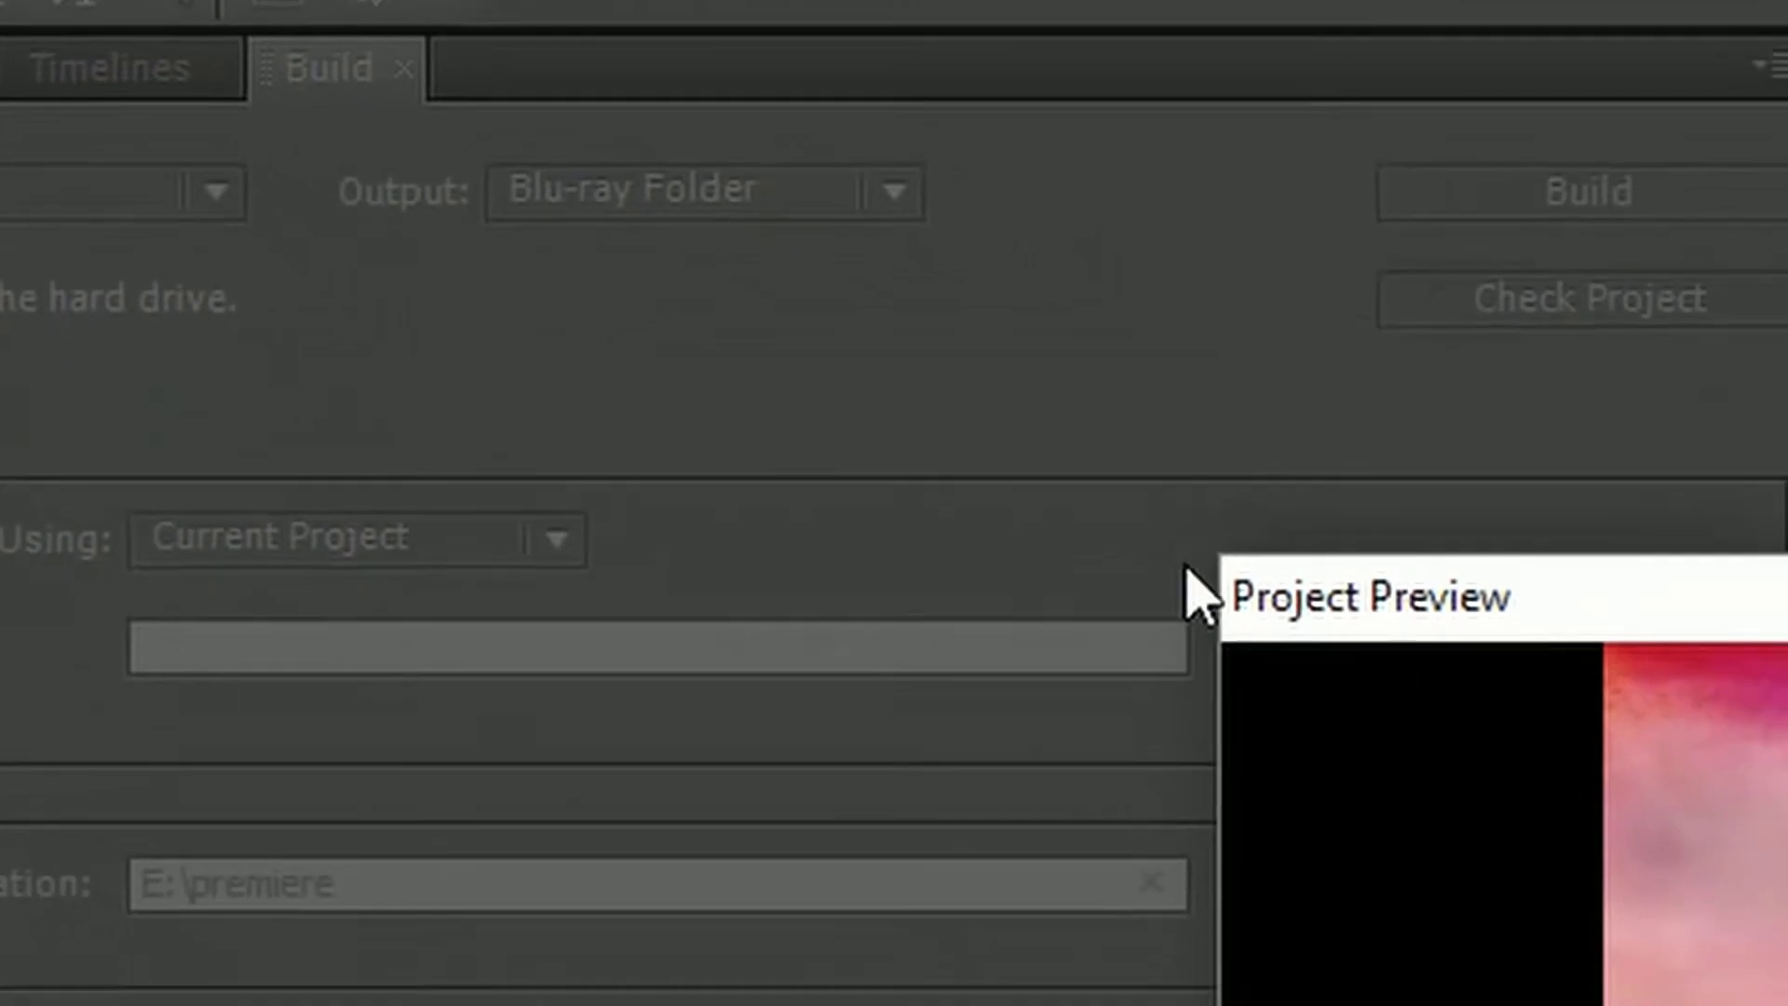
left_click_drag(1099, 410, 287, 48)
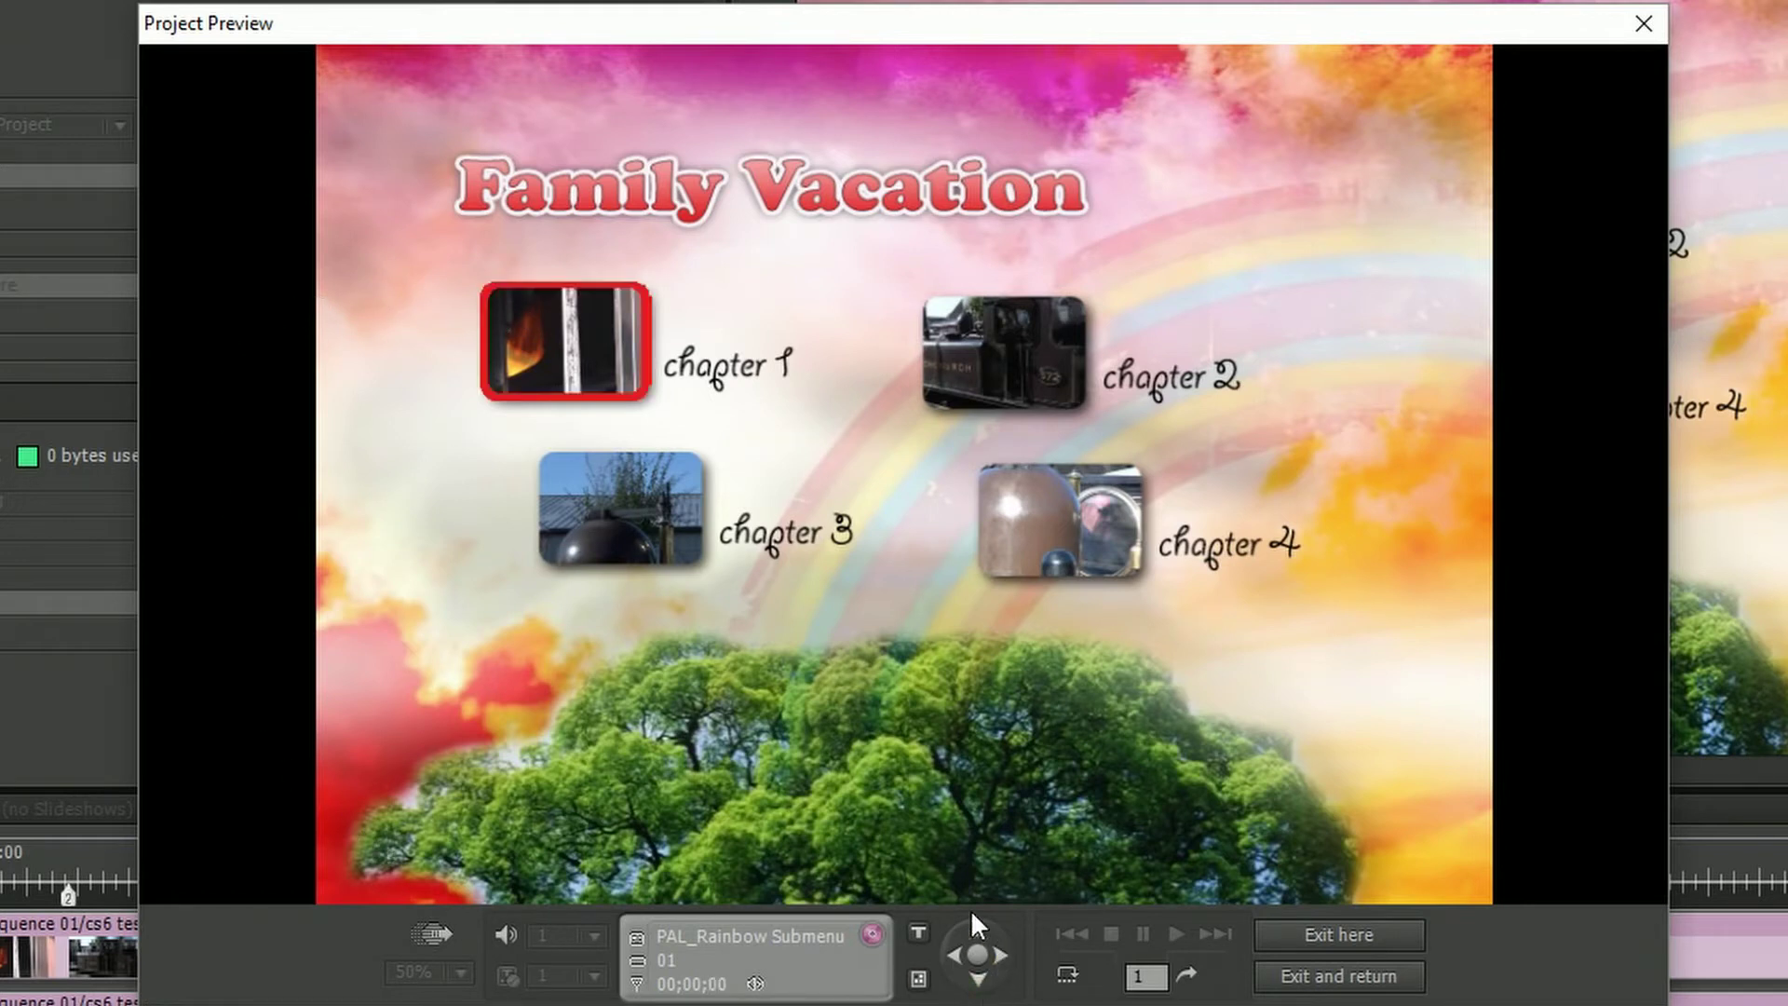
Test the menu's directional navigation between the four chapter buttons in the project preview.
left_click(1002, 950)
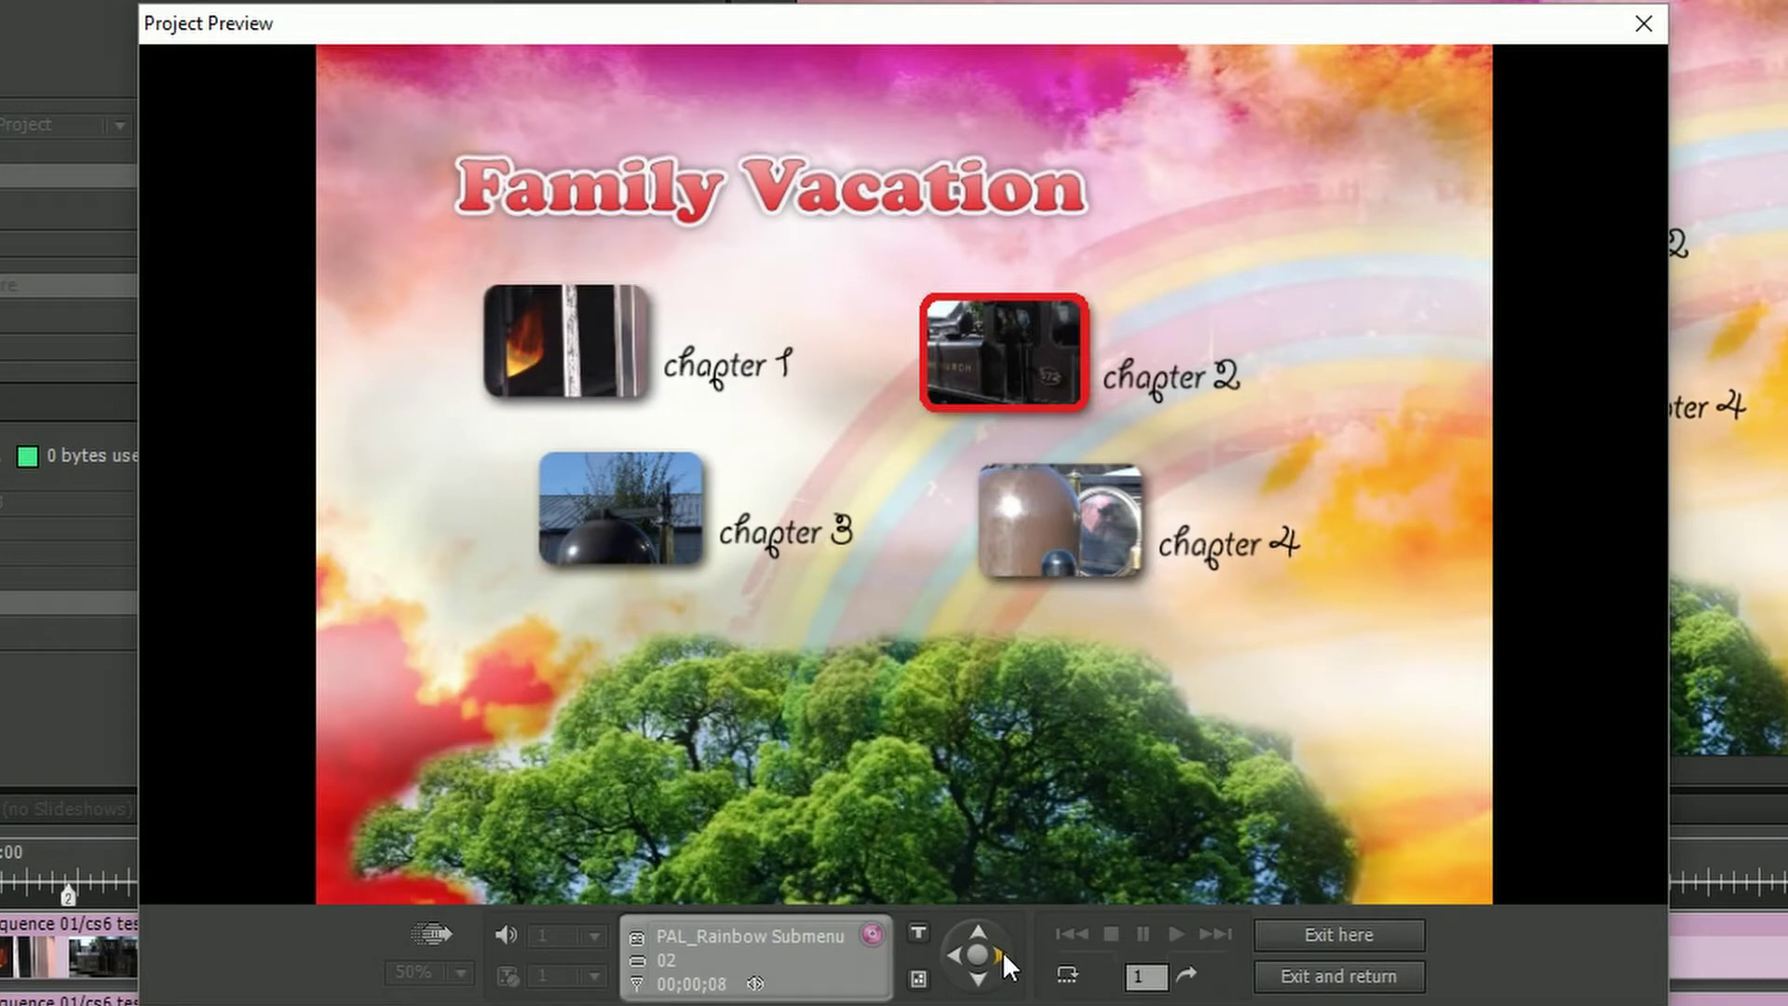
left_click(999, 954)
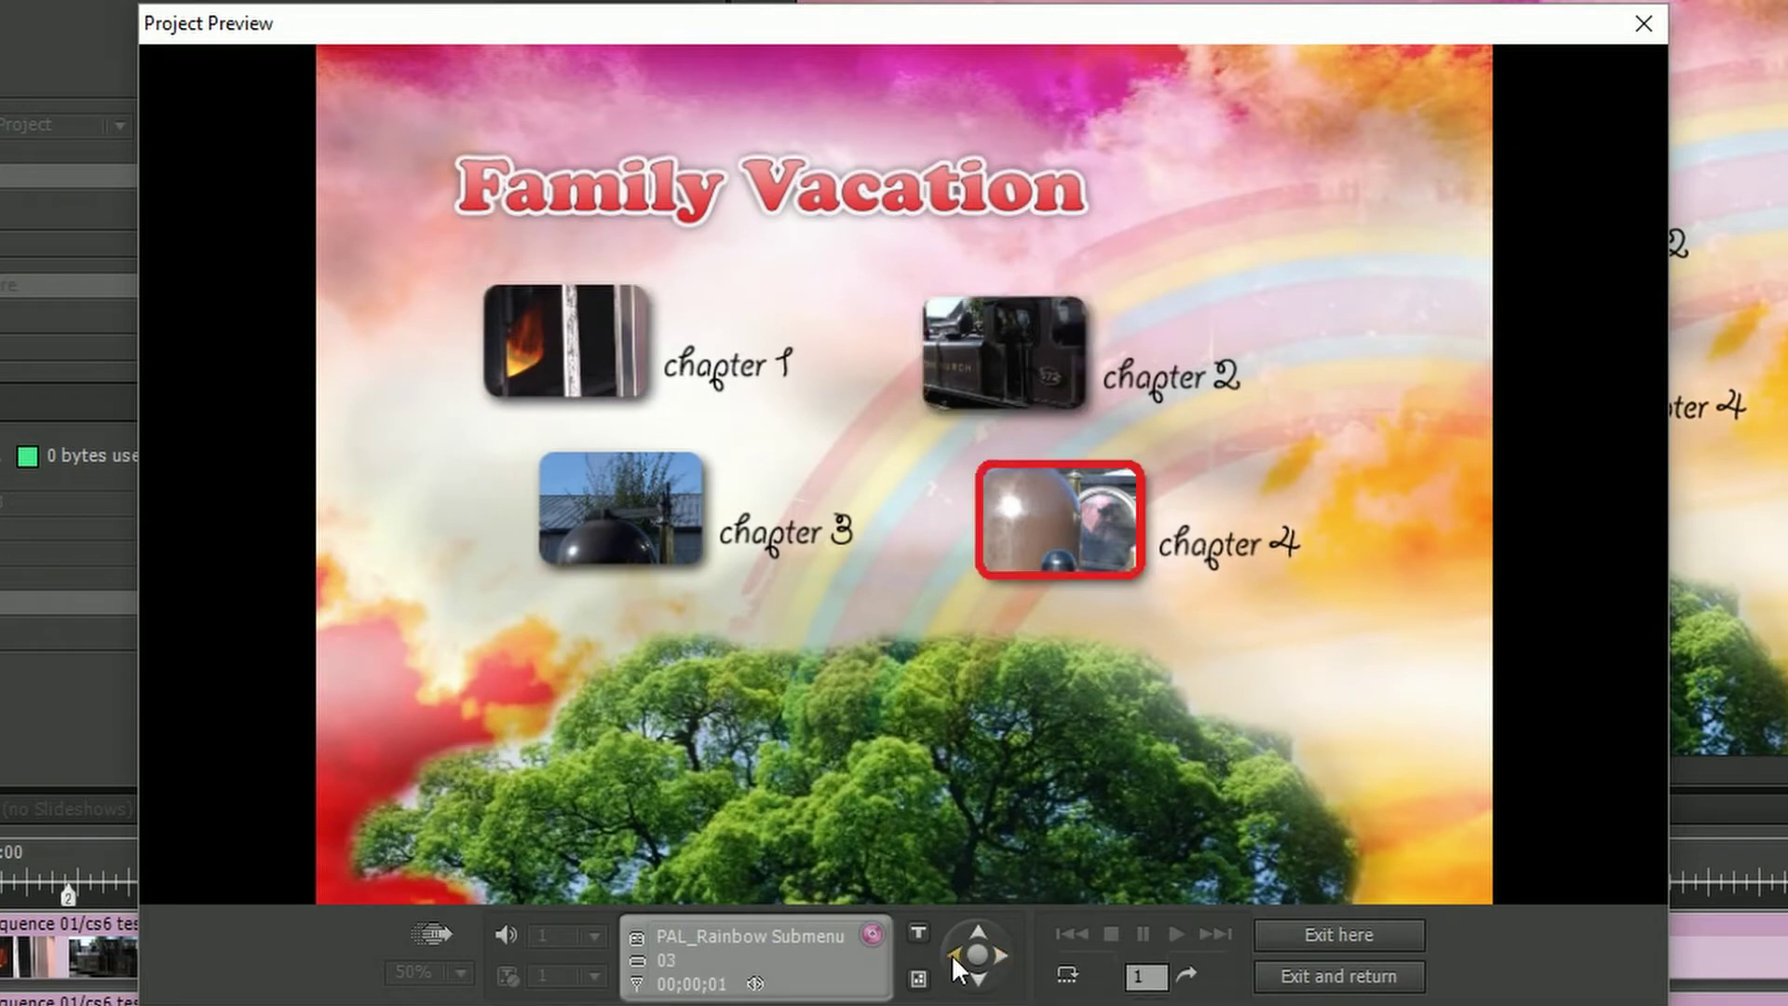
left_click(952, 954)
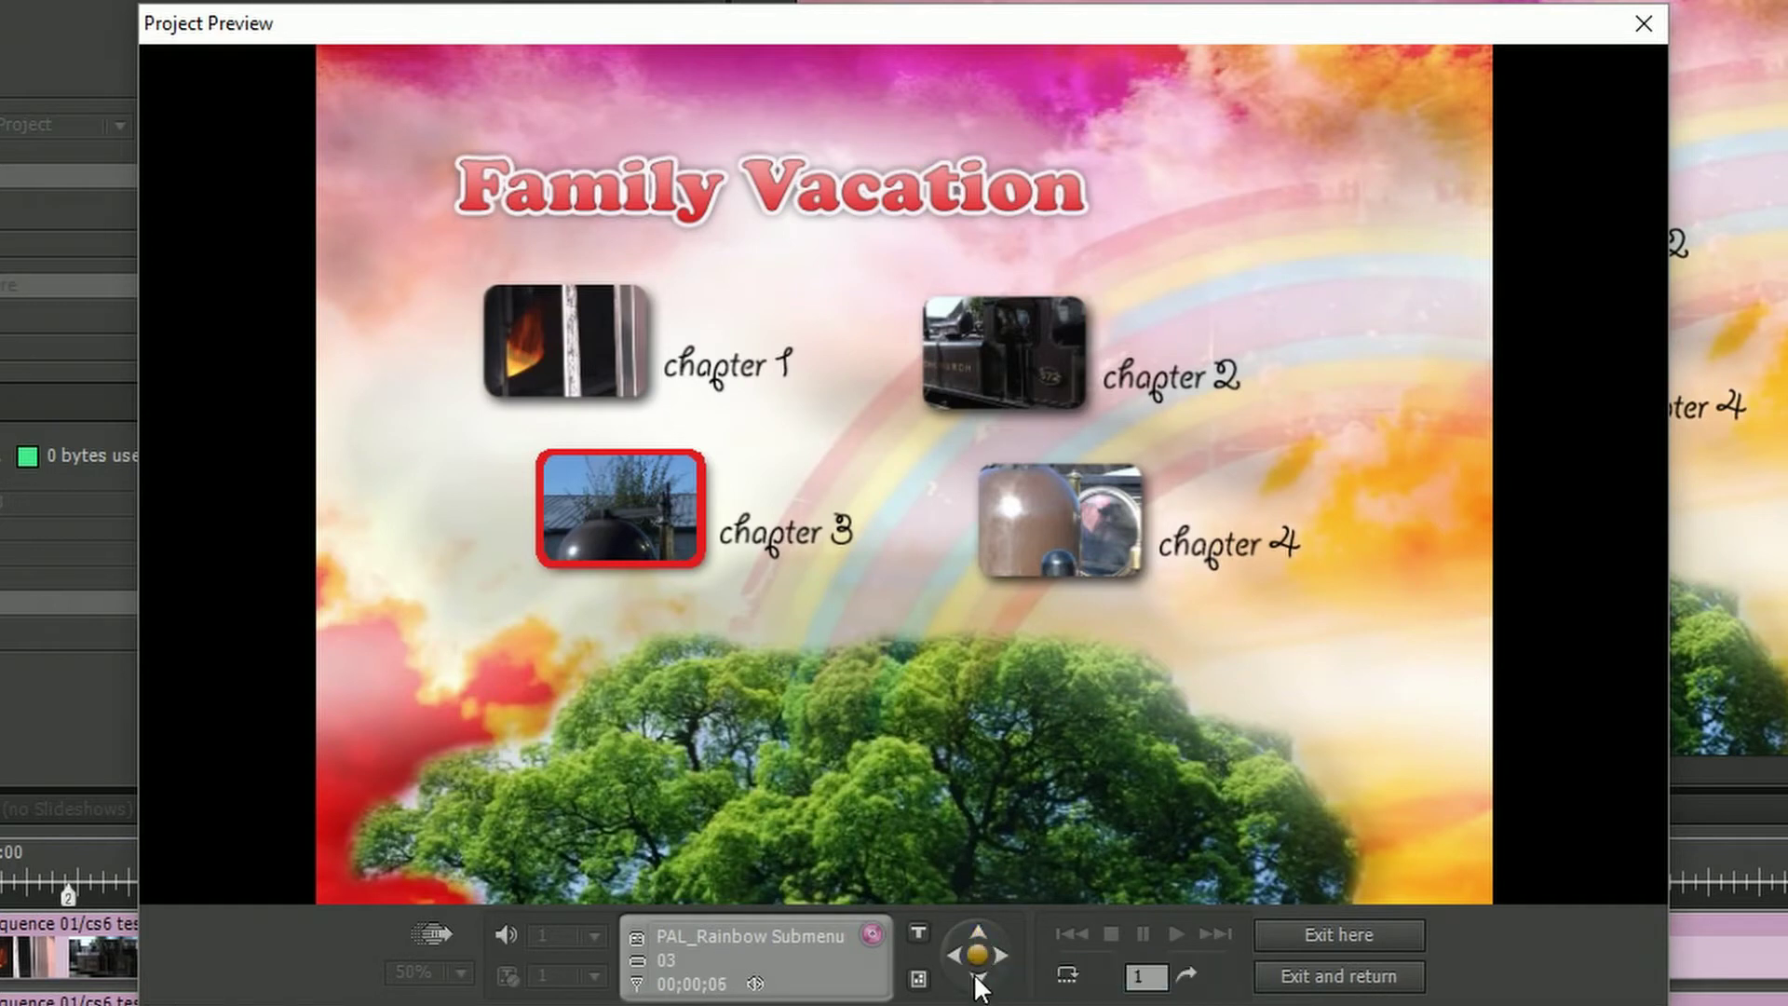
left_click(977, 929)
left_click(976, 928)
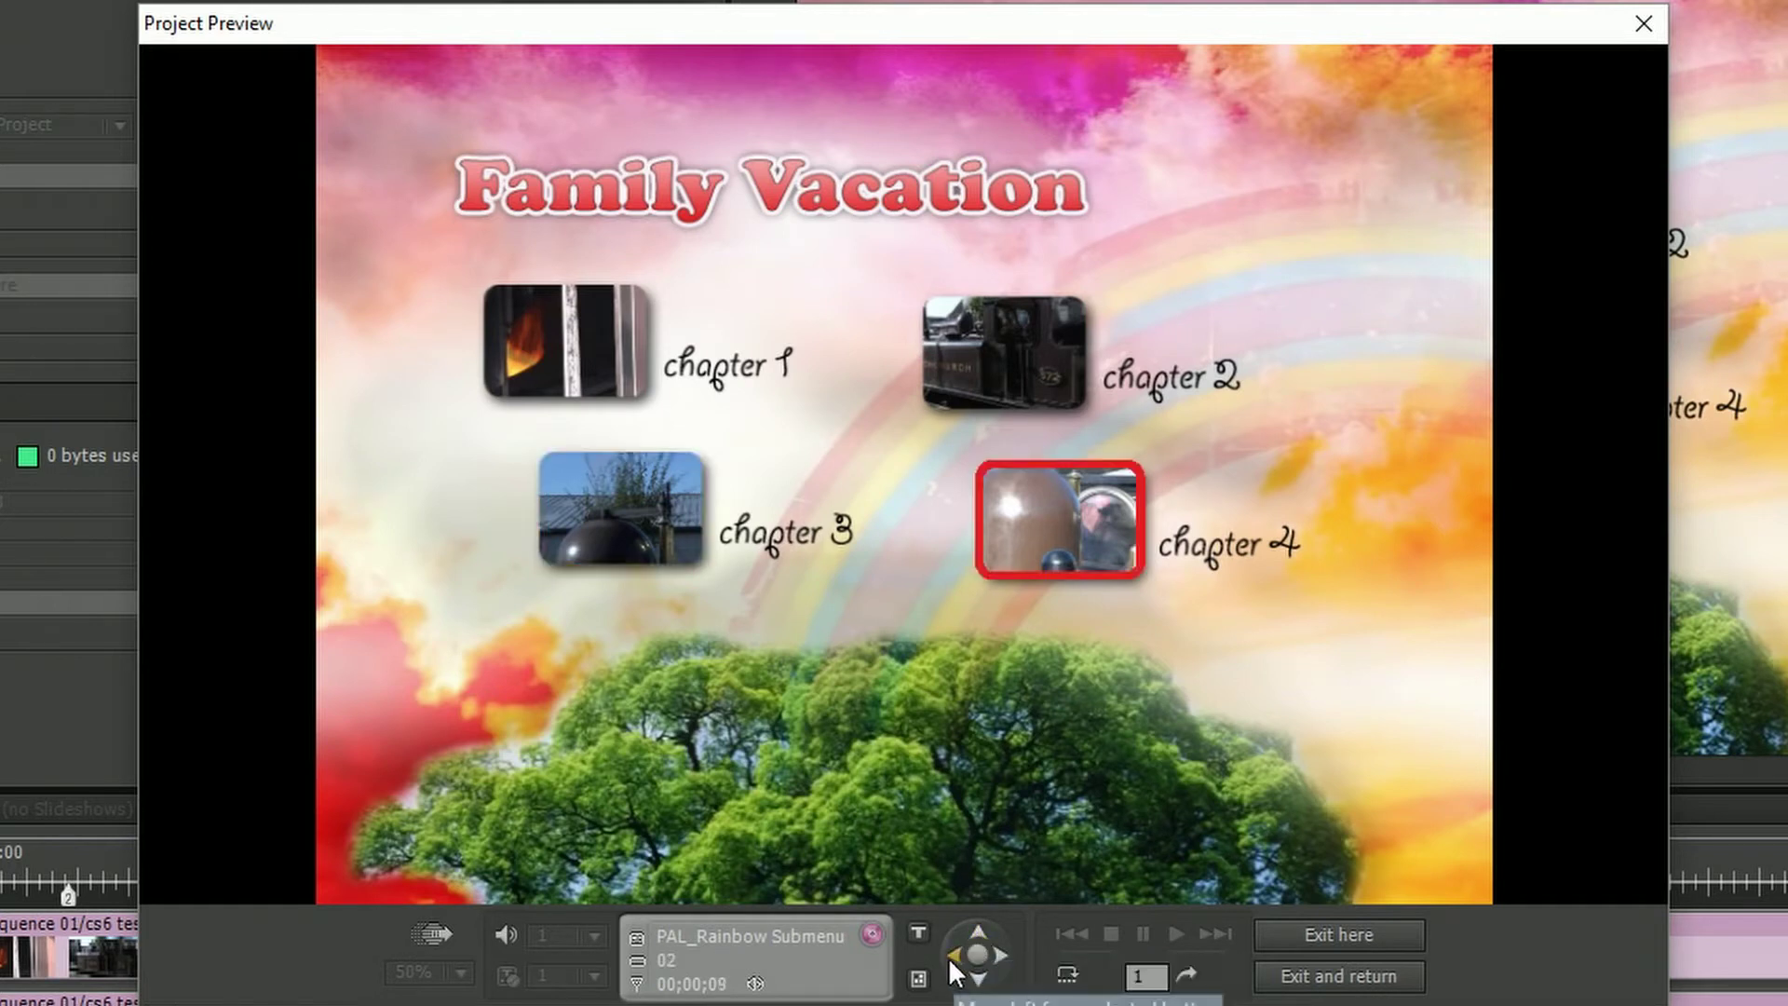
left_click(952, 956)
left_click(977, 978)
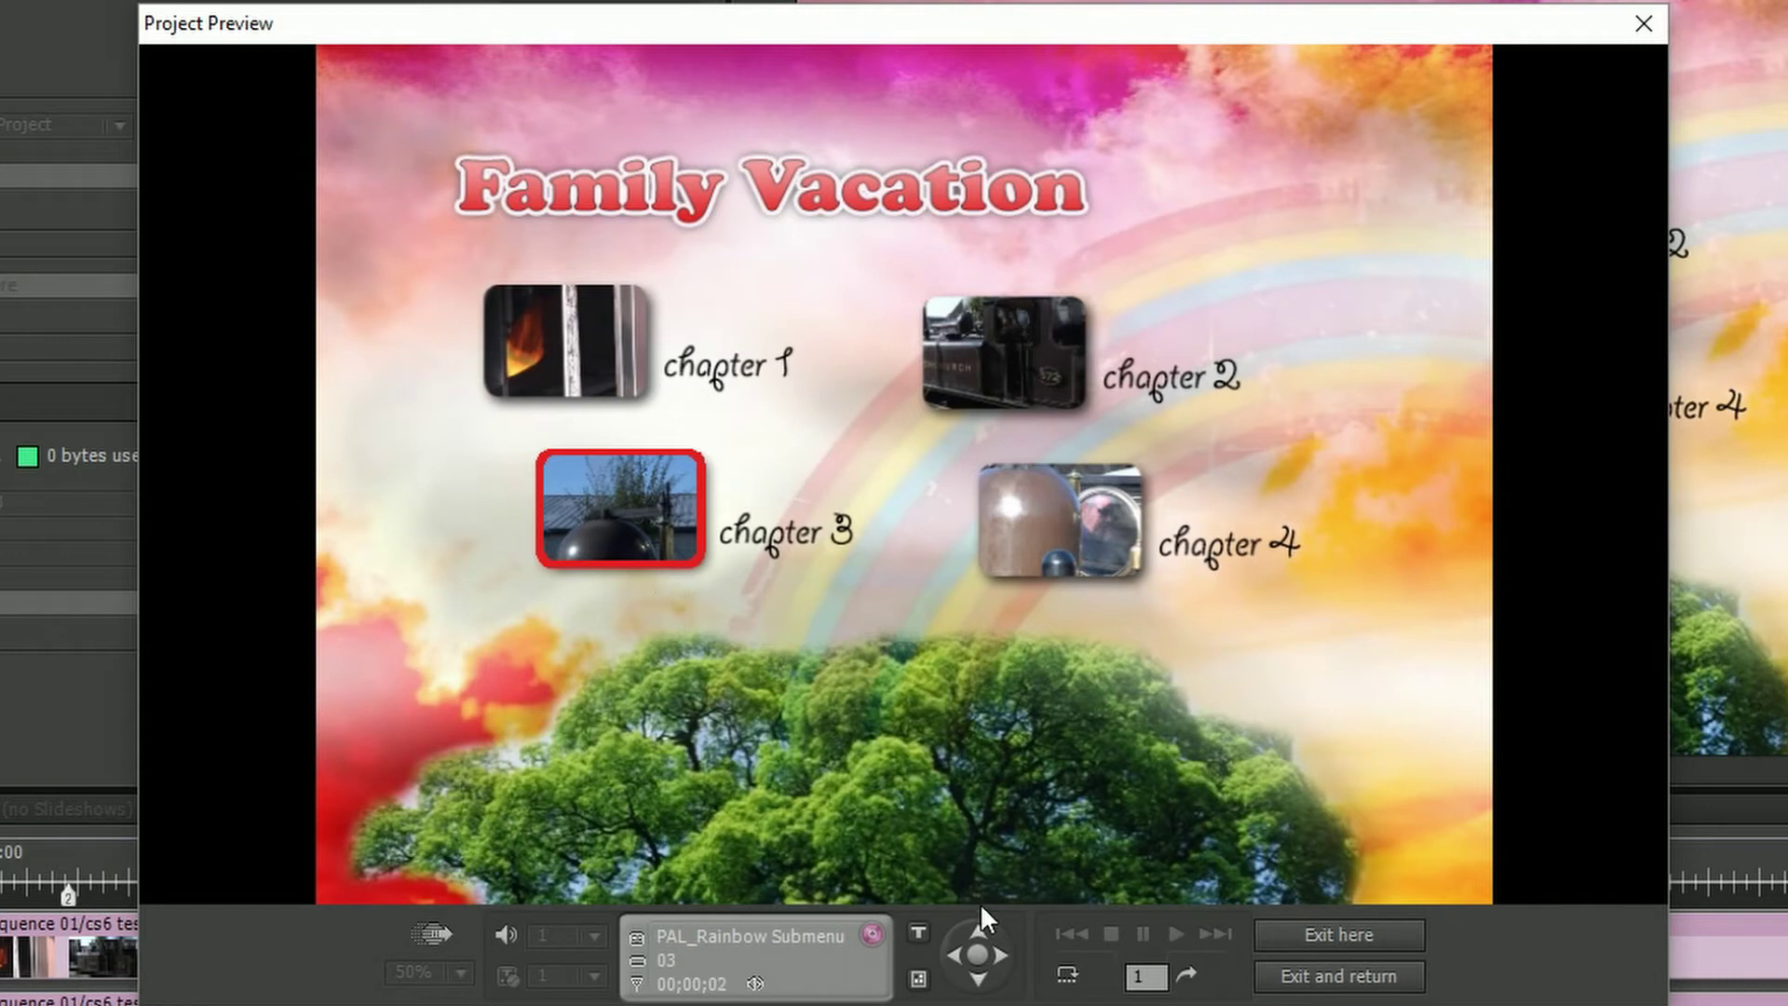
left_click(976, 927)
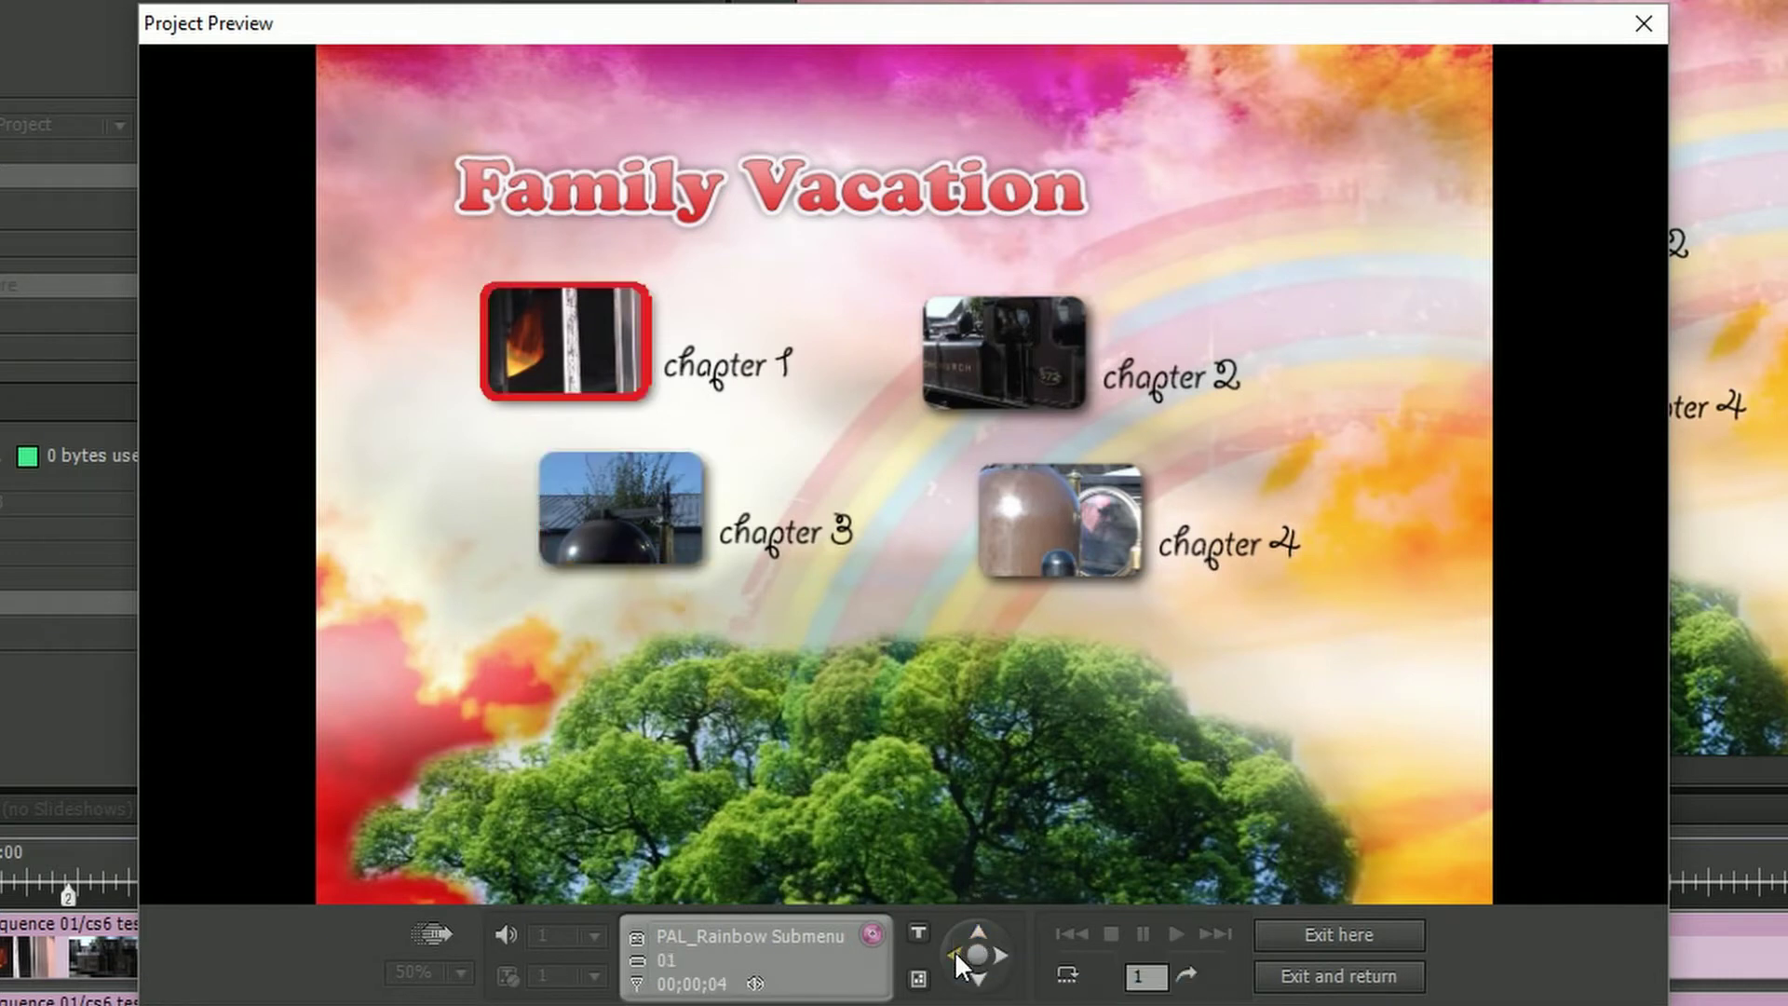
key("Down")
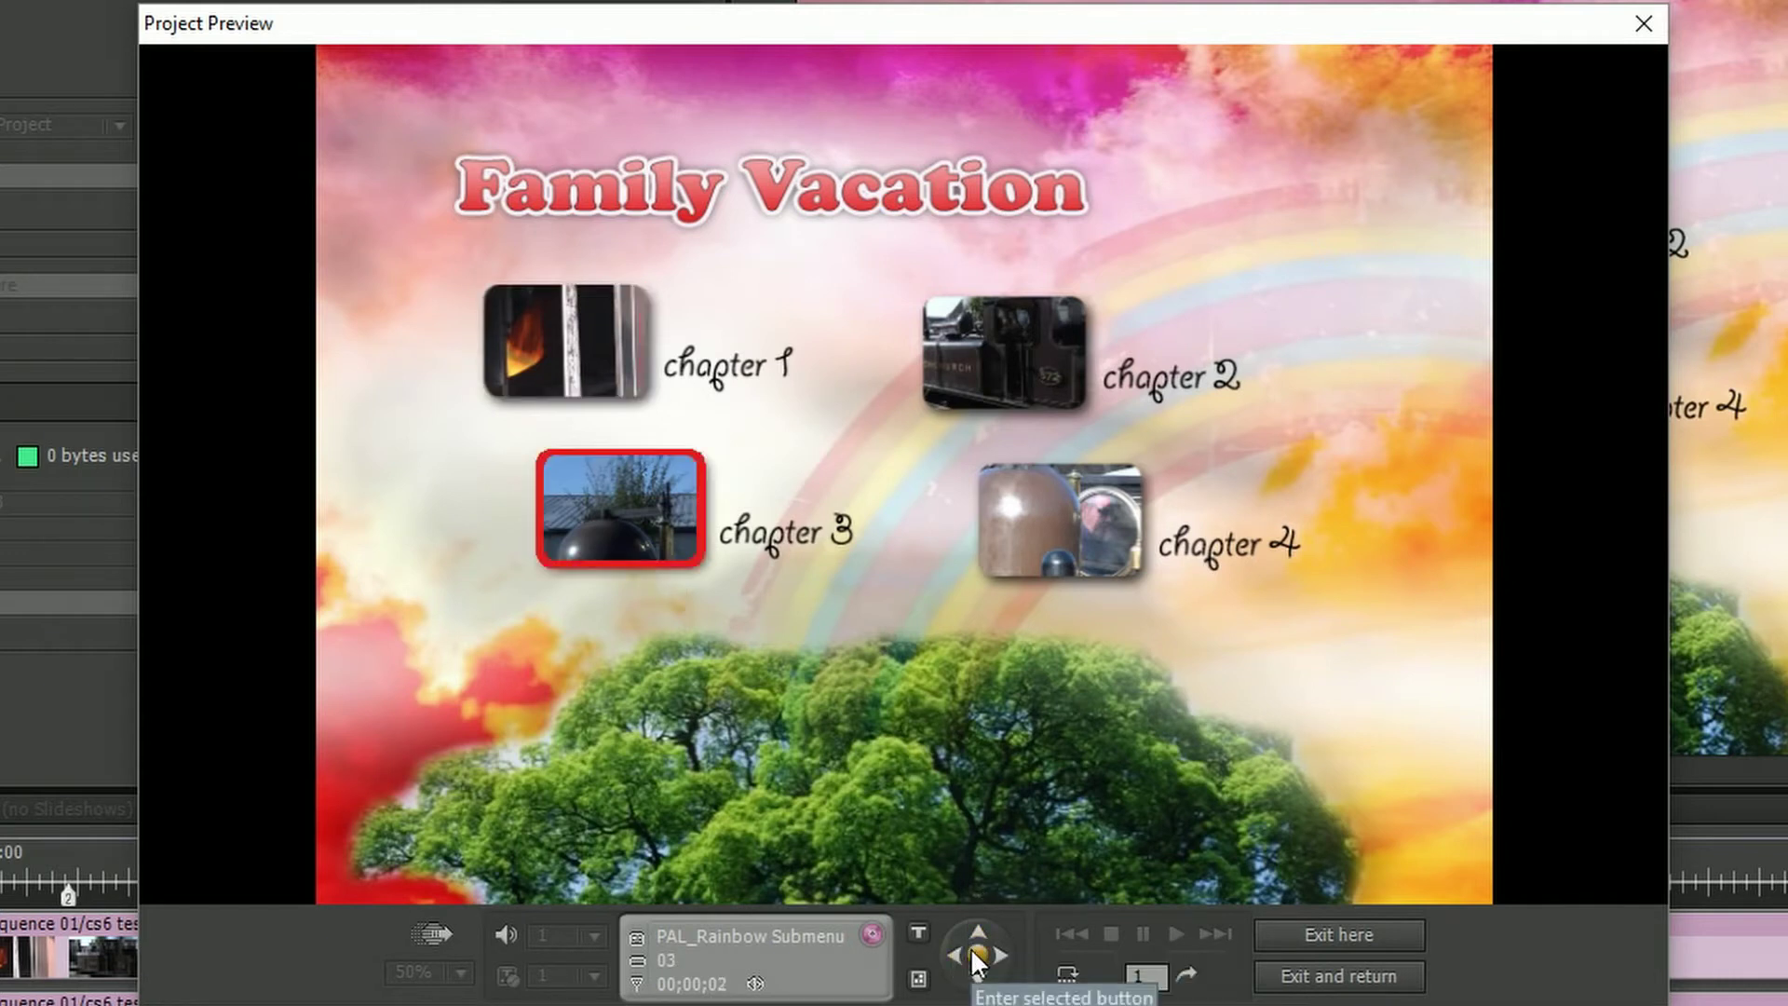
Play chapter 3 from the previewed menu, return to the menu to recheck button navigation, and exit the preview.
left_click(974, 951)
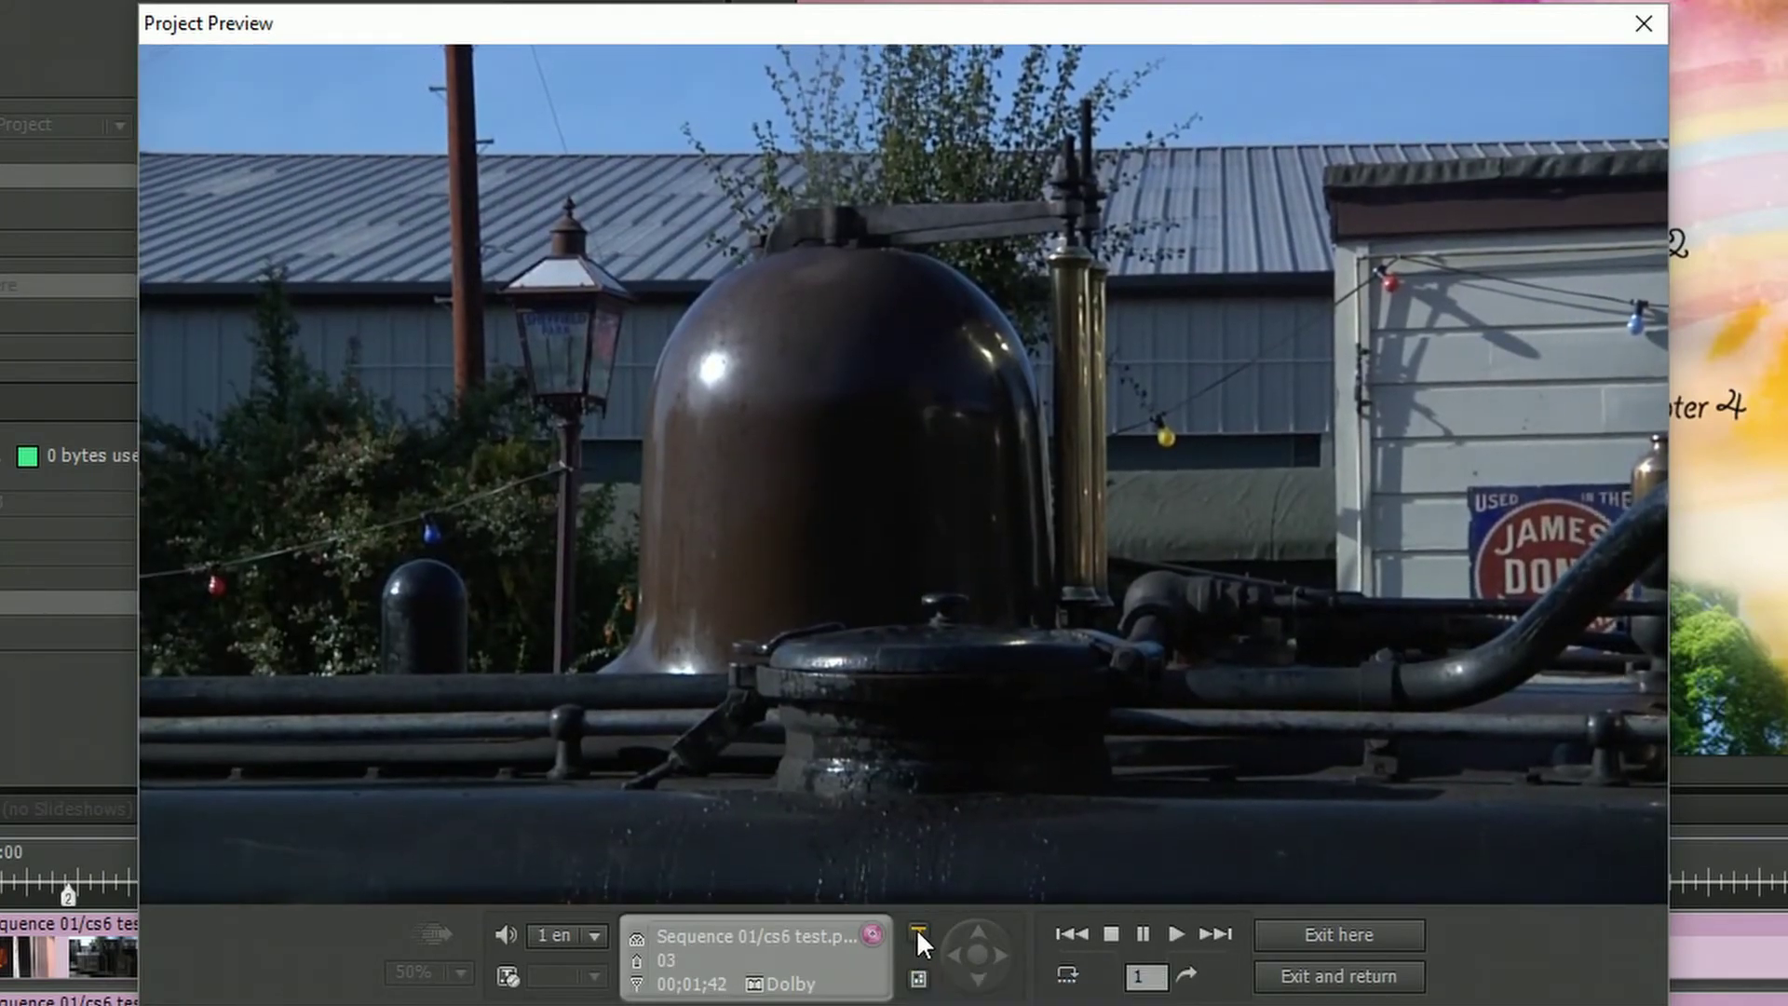
left_click(917, 929)
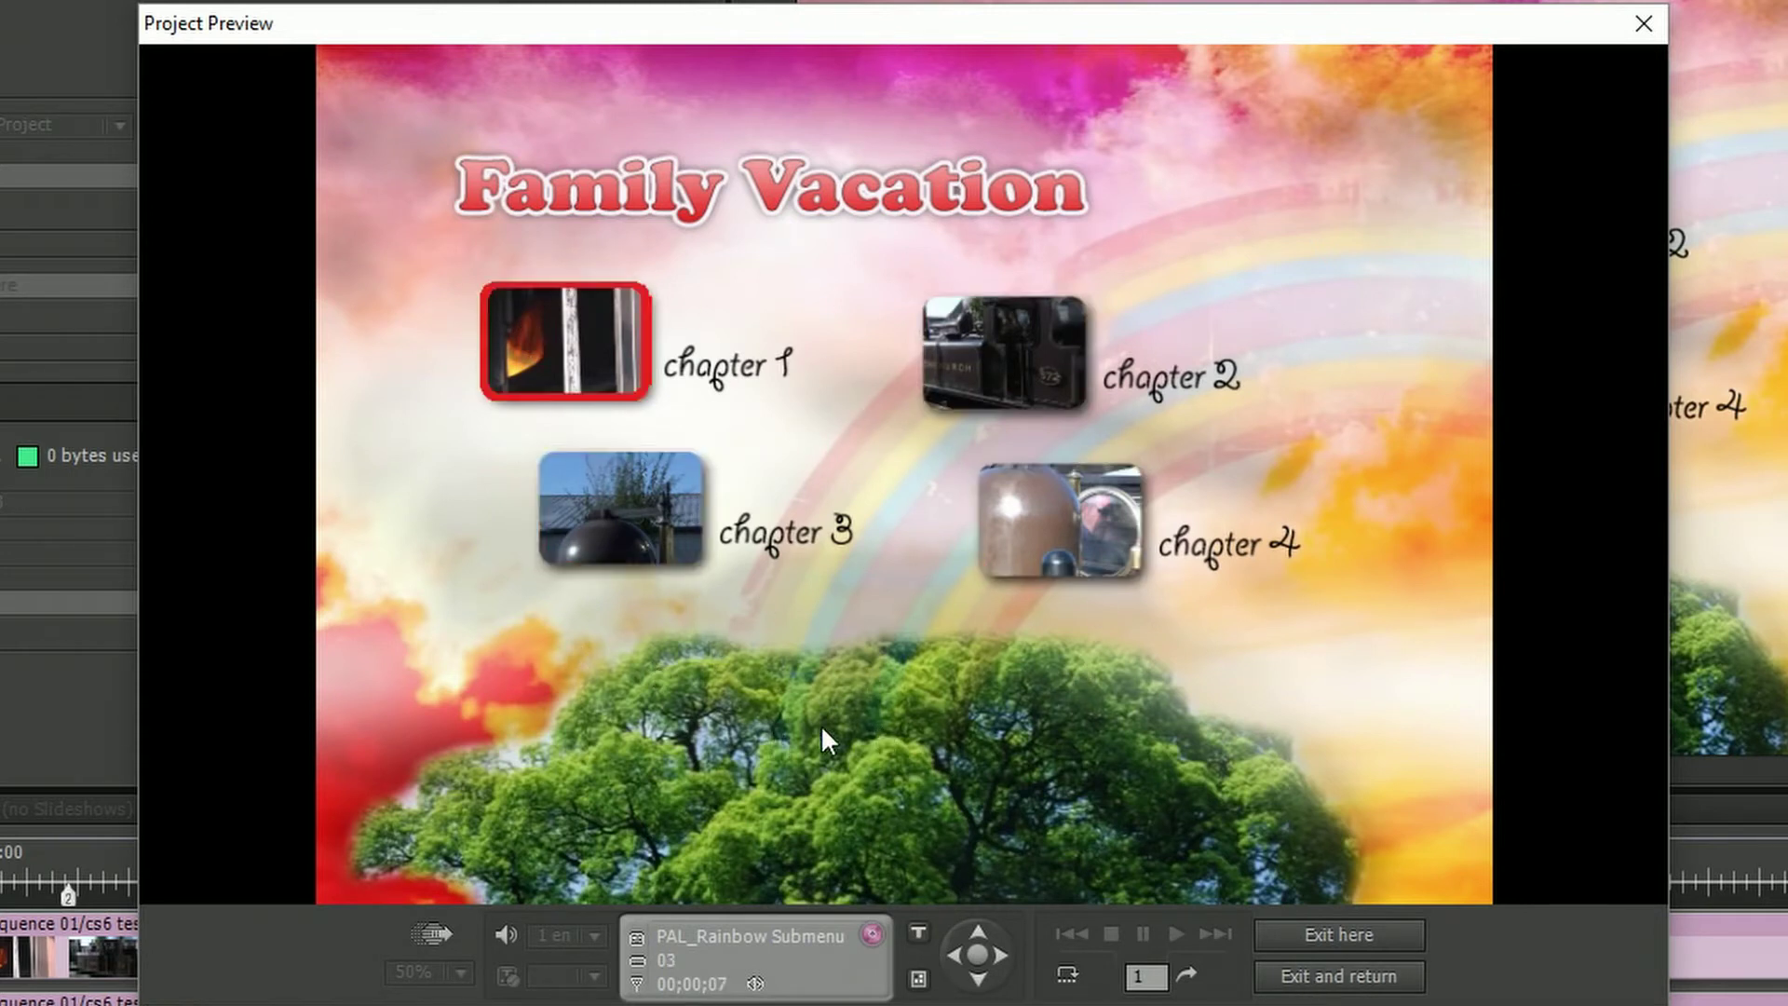
key("Down")
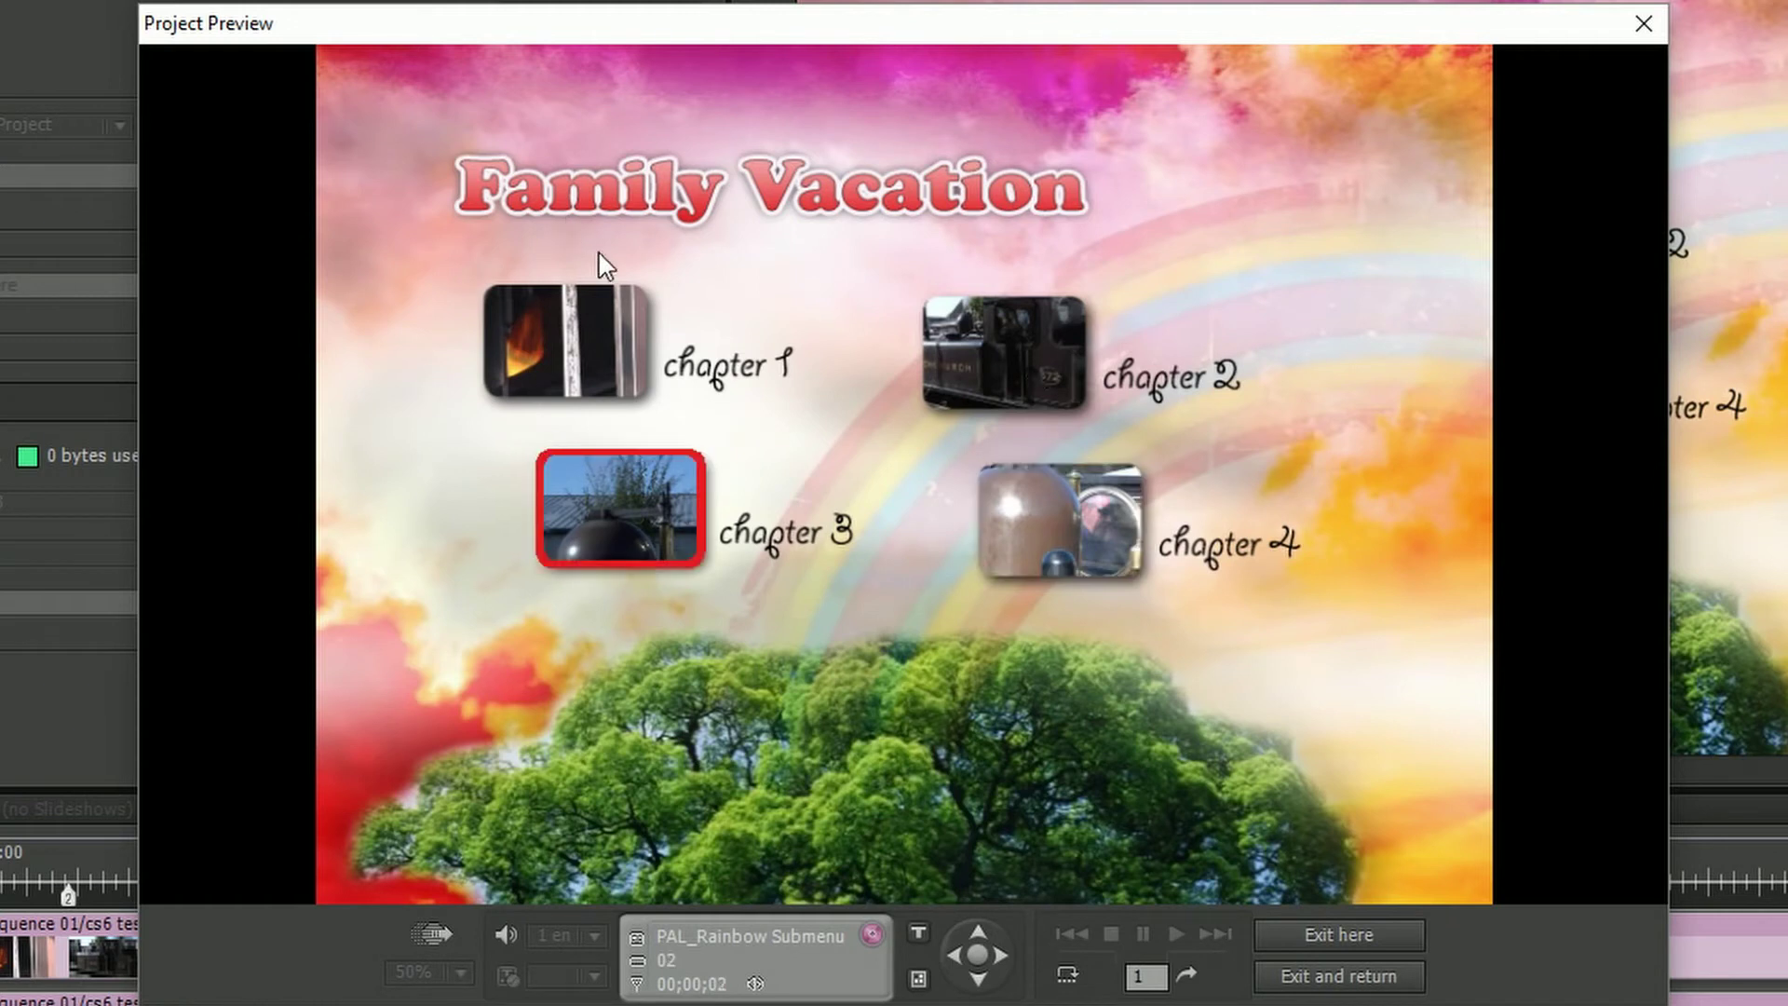
key("Up")
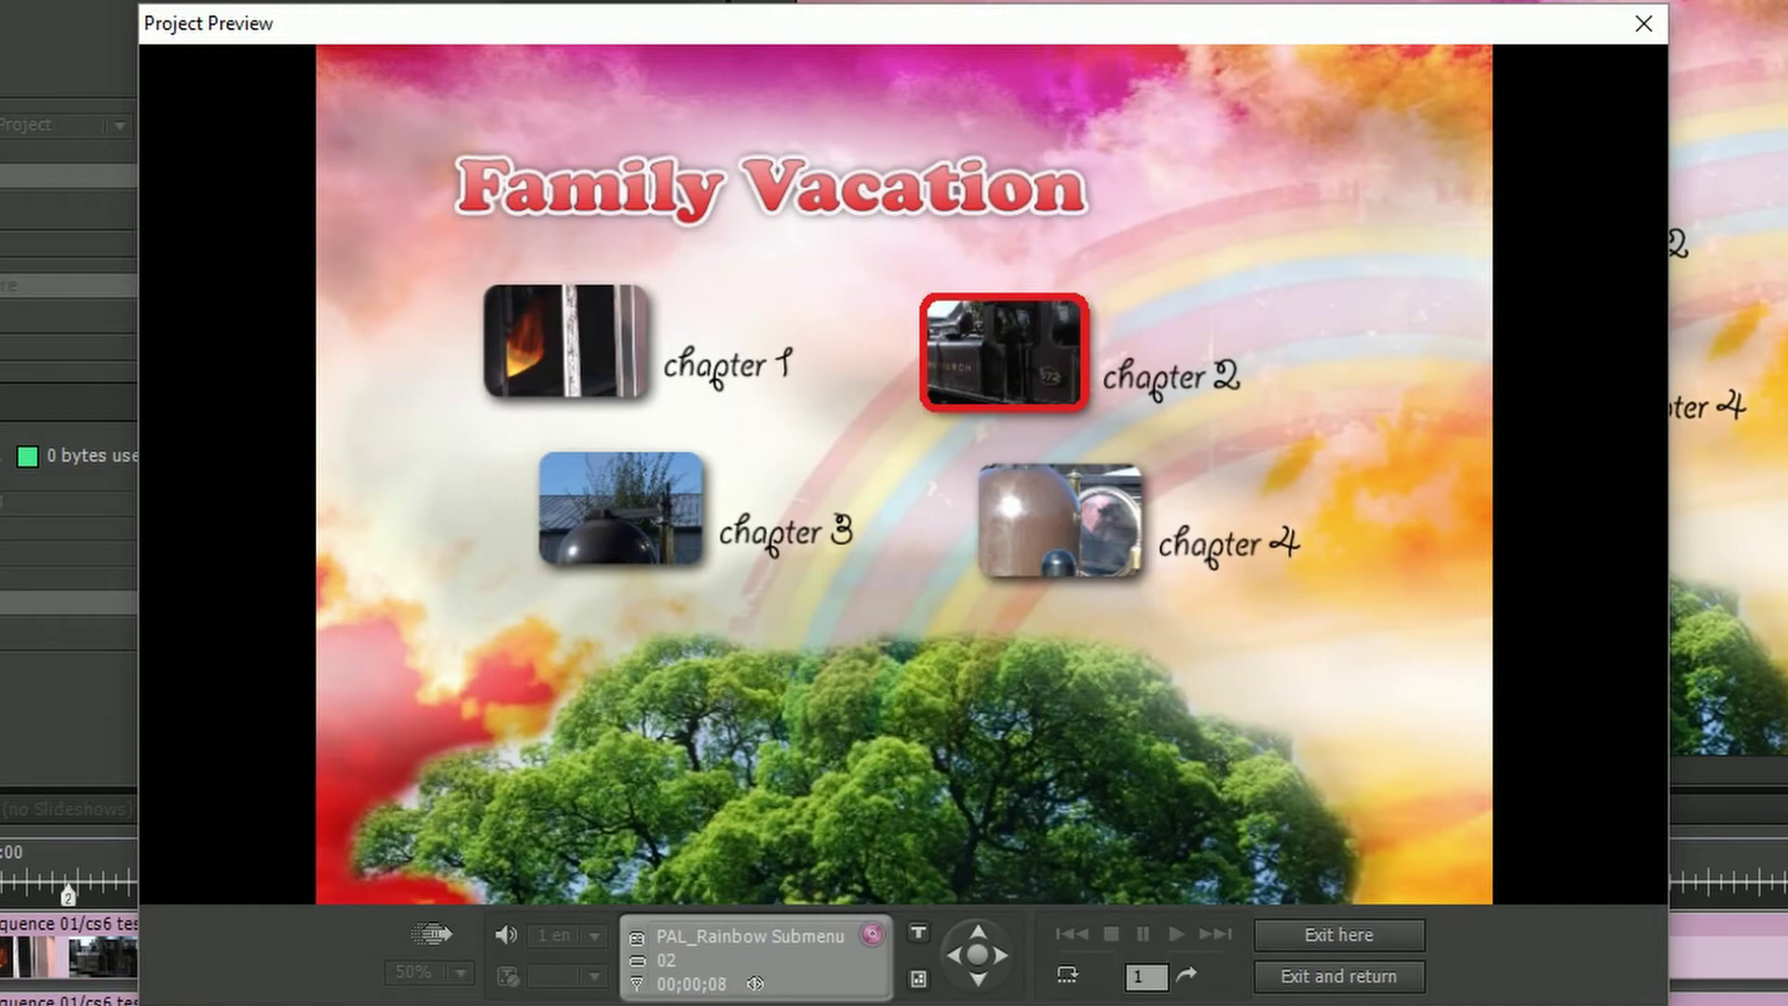
left_click(1304, 975)
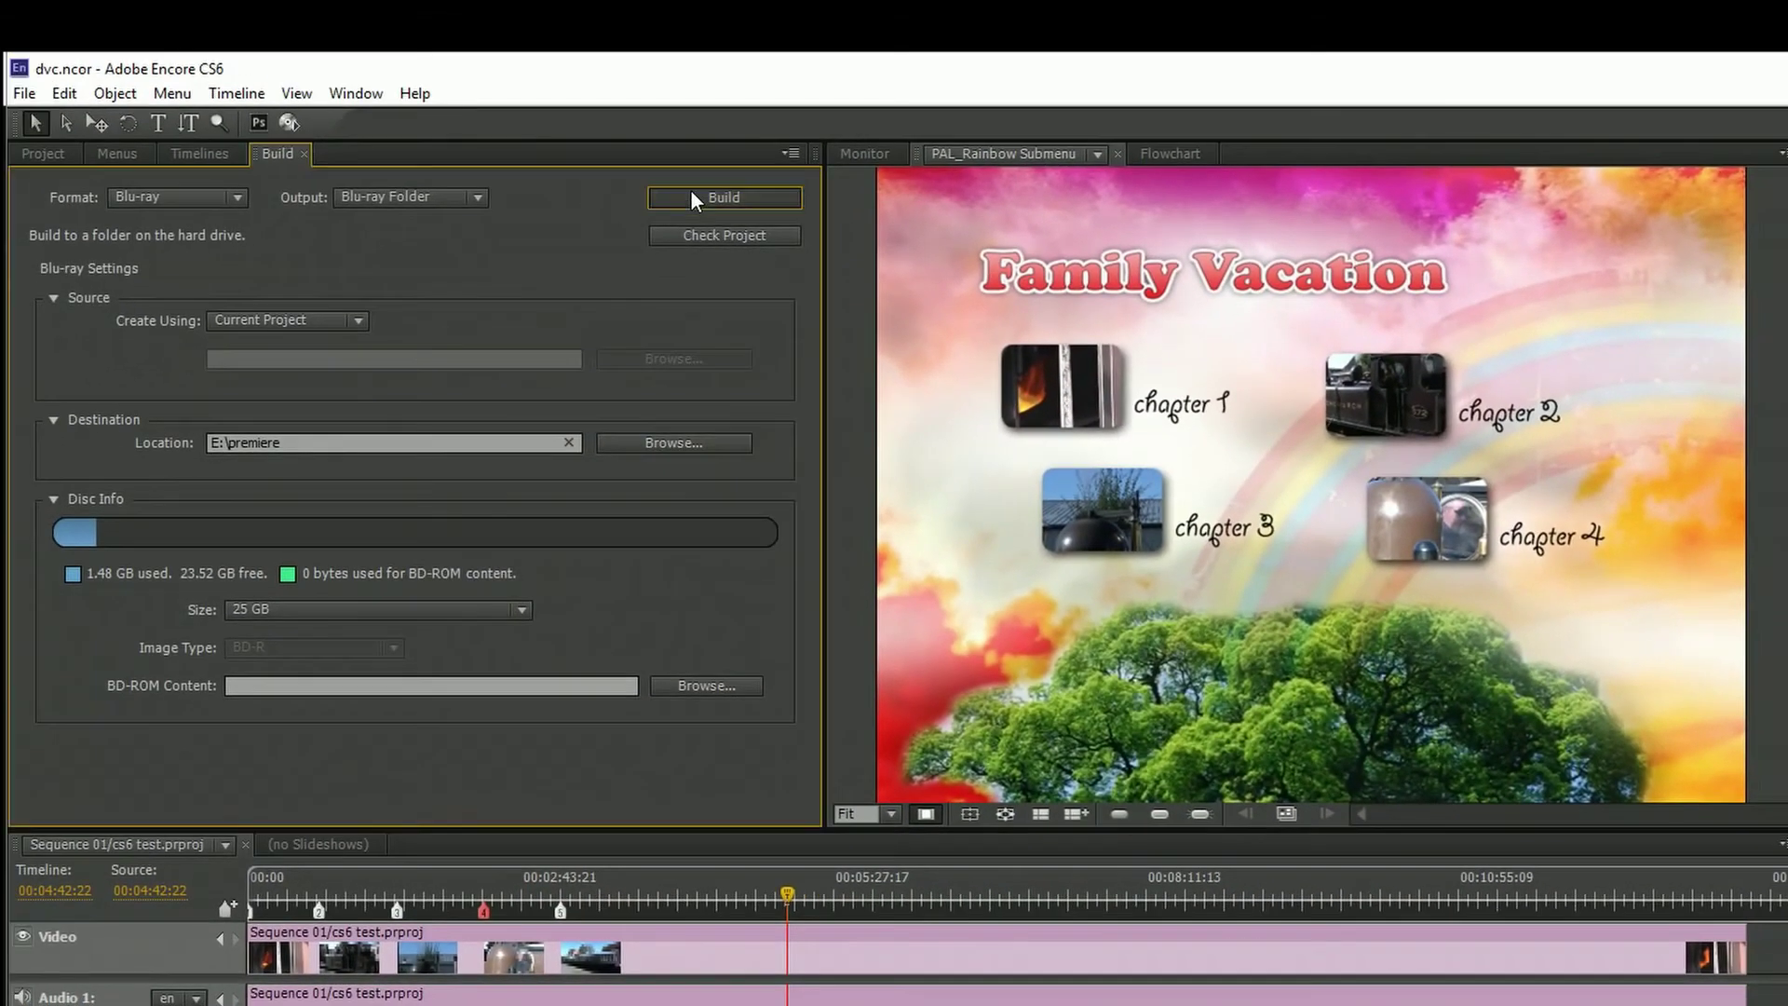
Build the project as a Blu-ray folder in E:\premiere and view the other available output types.
left_click(610, 51)
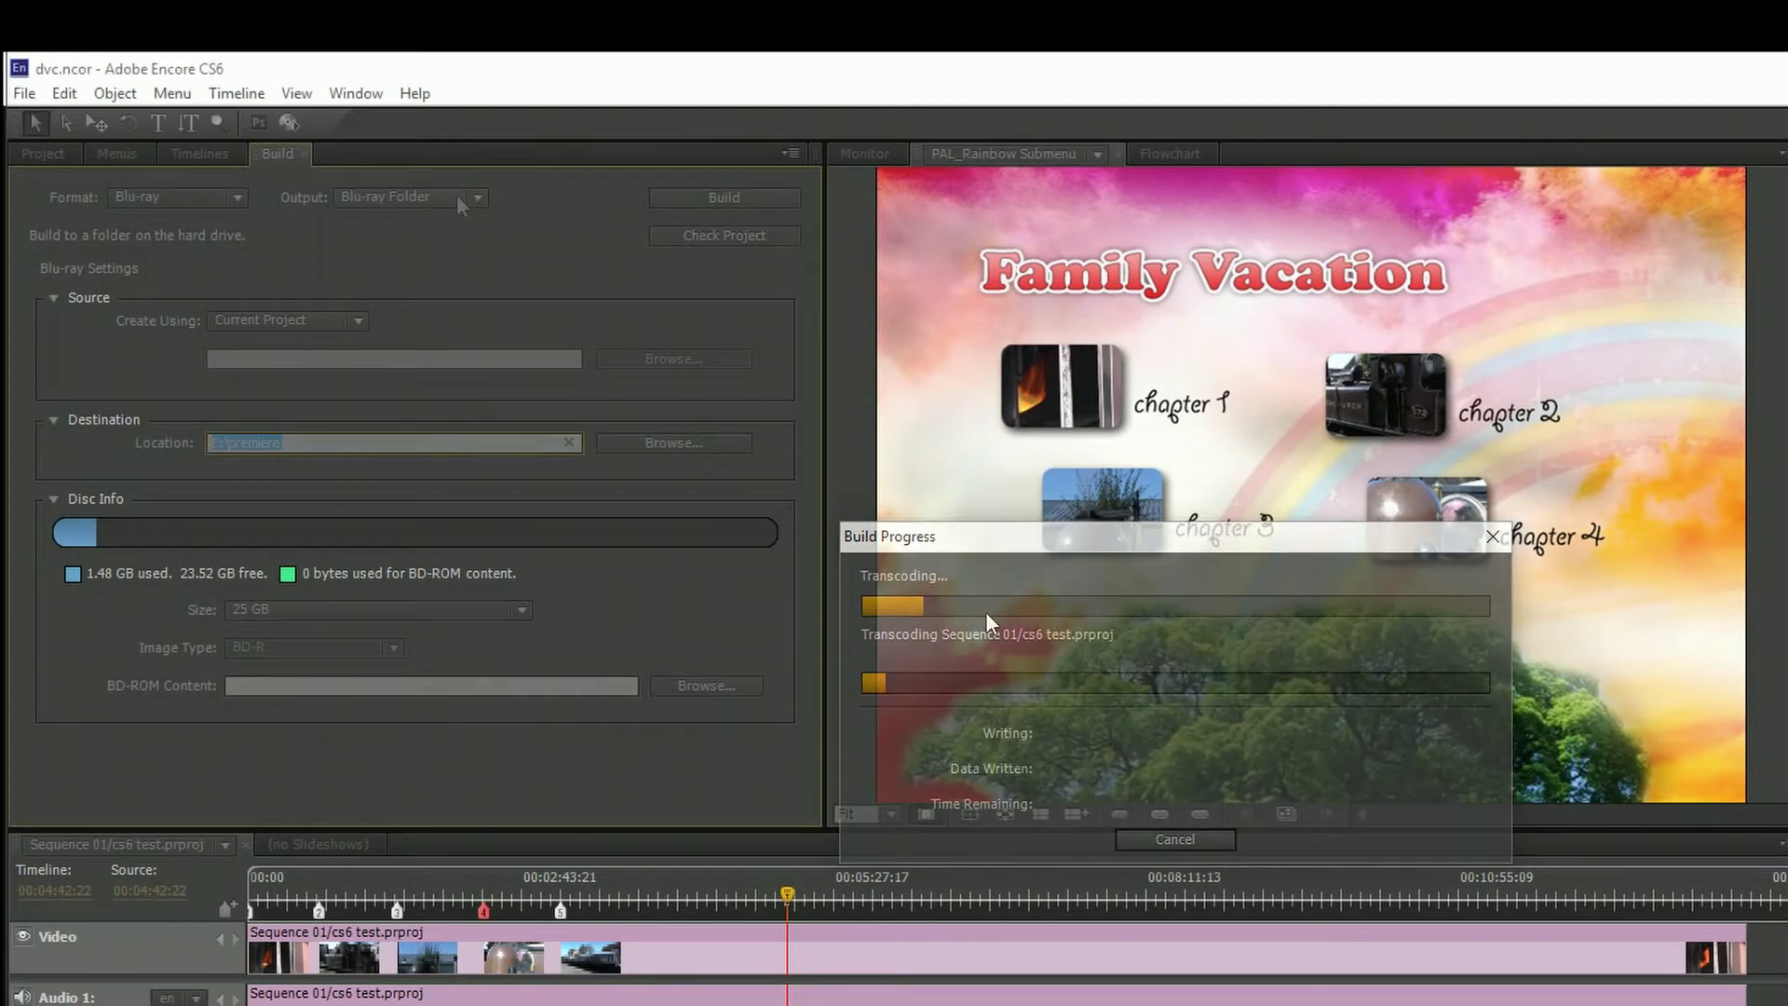
left_click(434, 197)
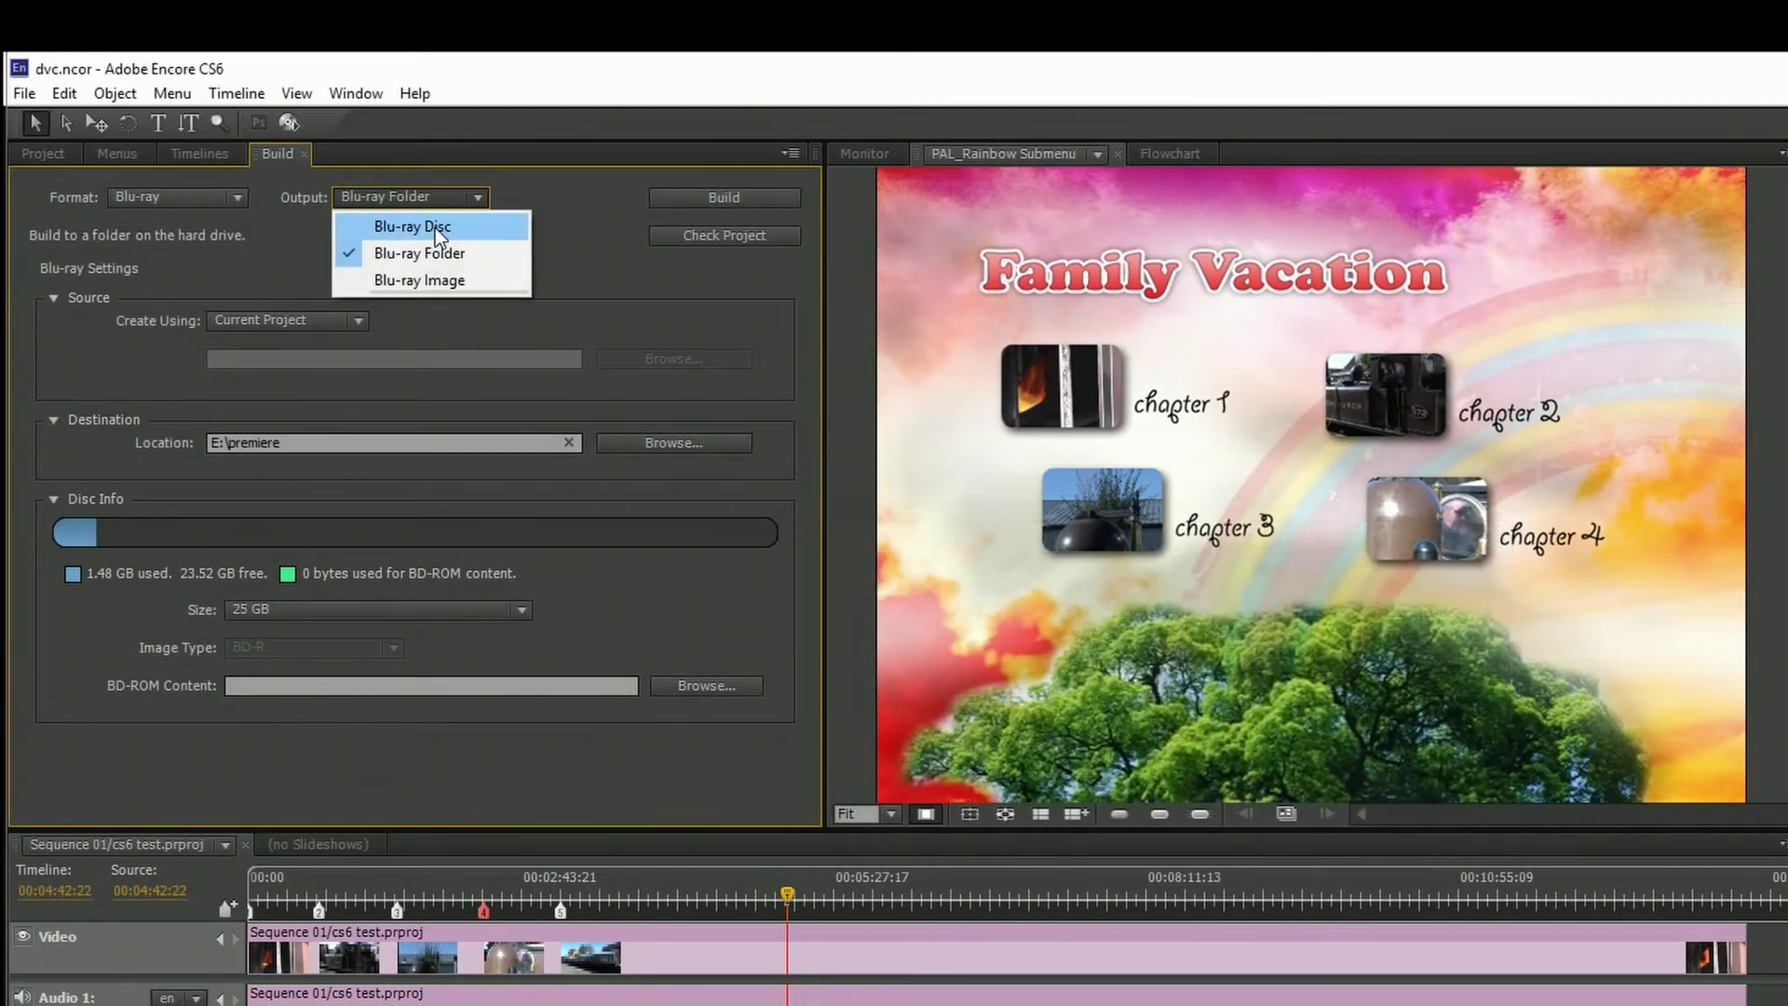
left_click(434, 227)
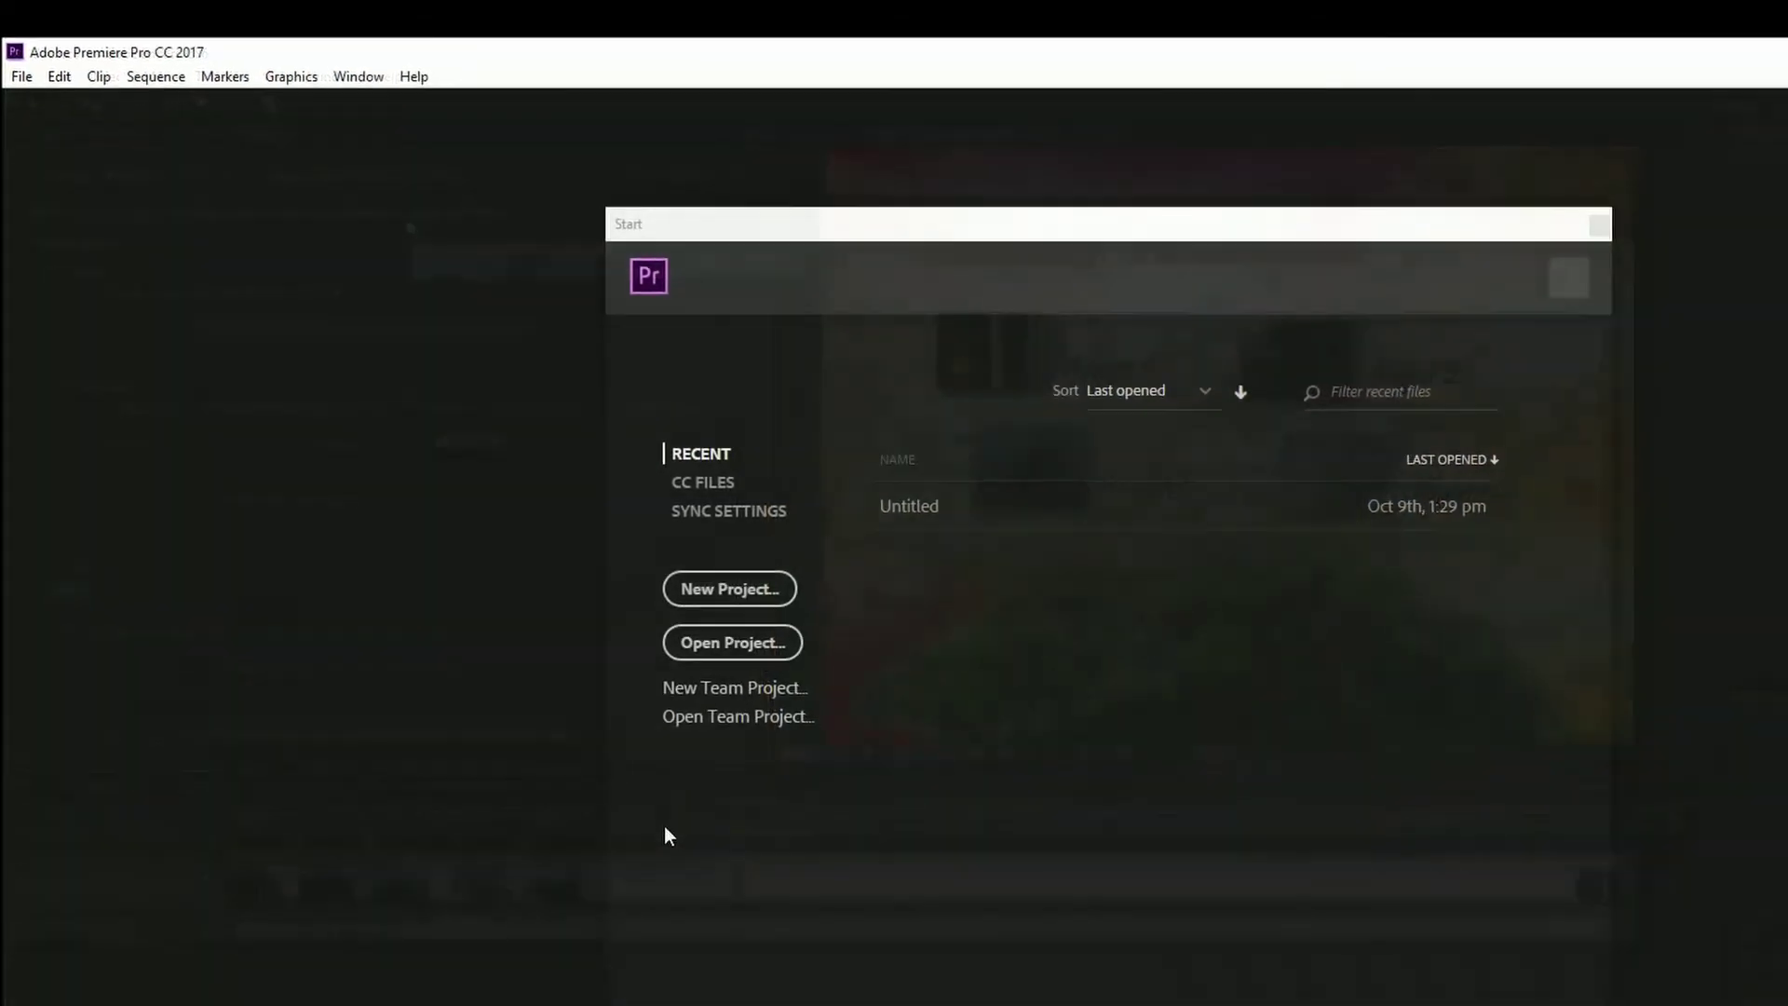
Switch to Premiere Pro and create a new project named Untitled in E:\premiere.
left_click(663, 520)
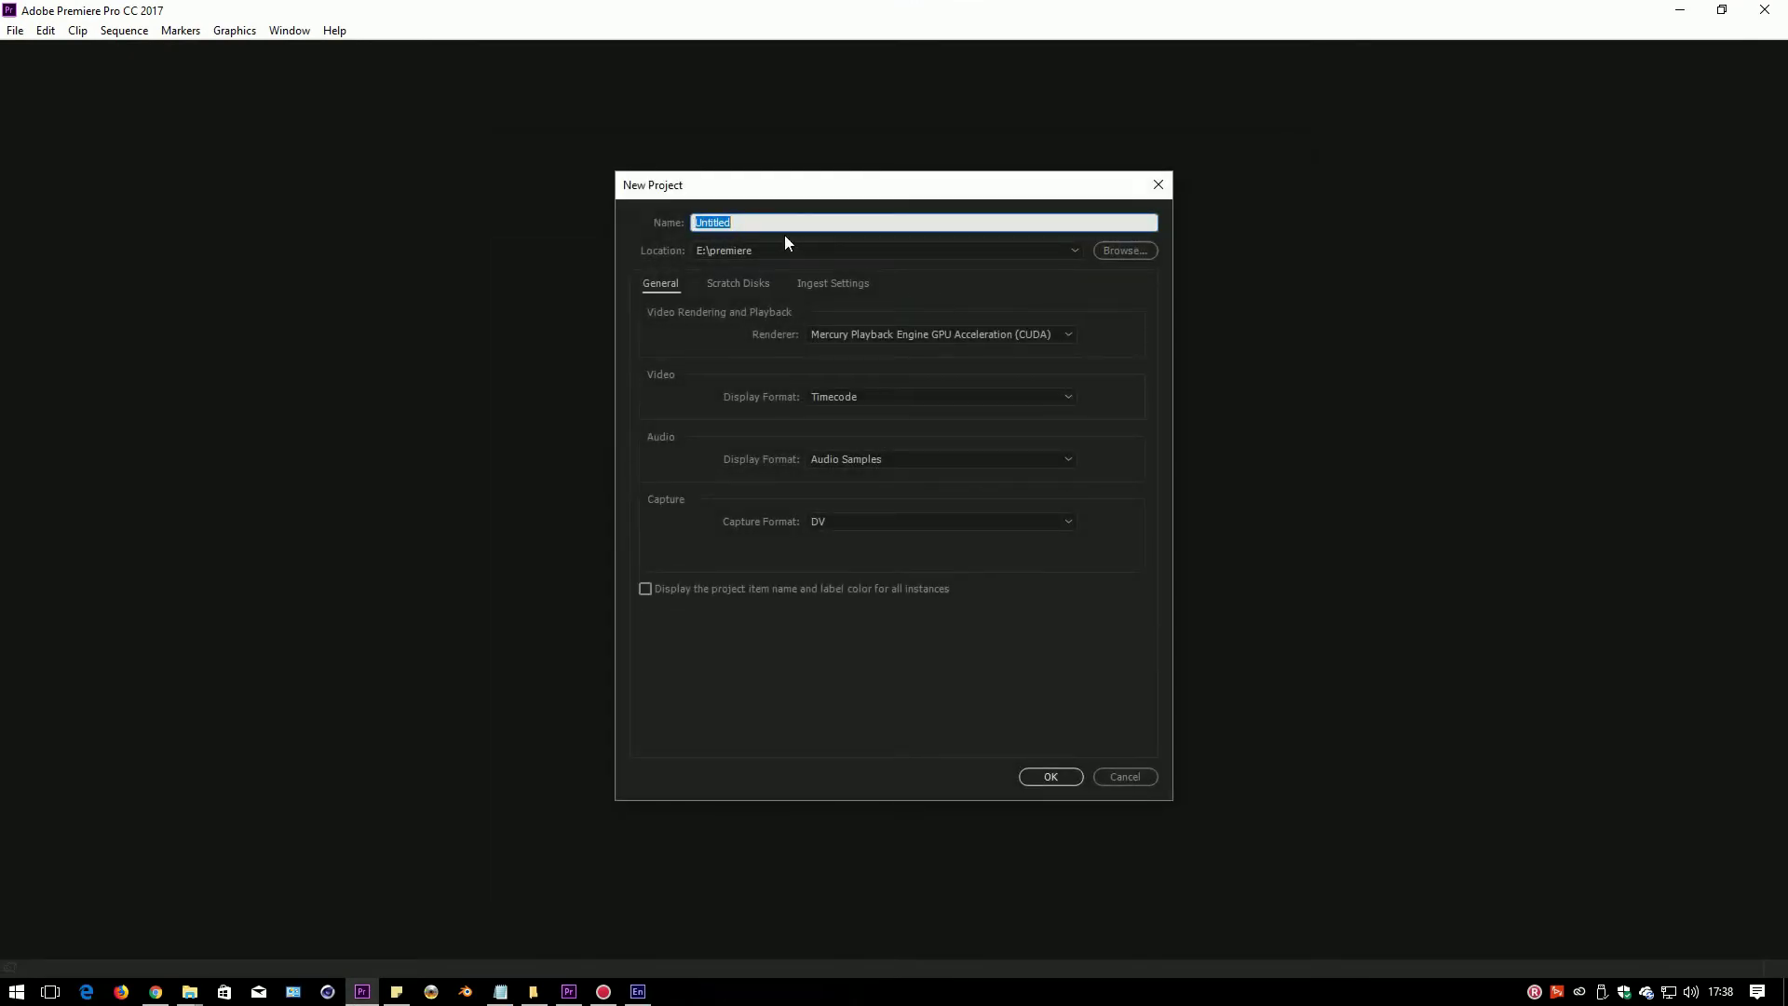
left_click(1050, 776)
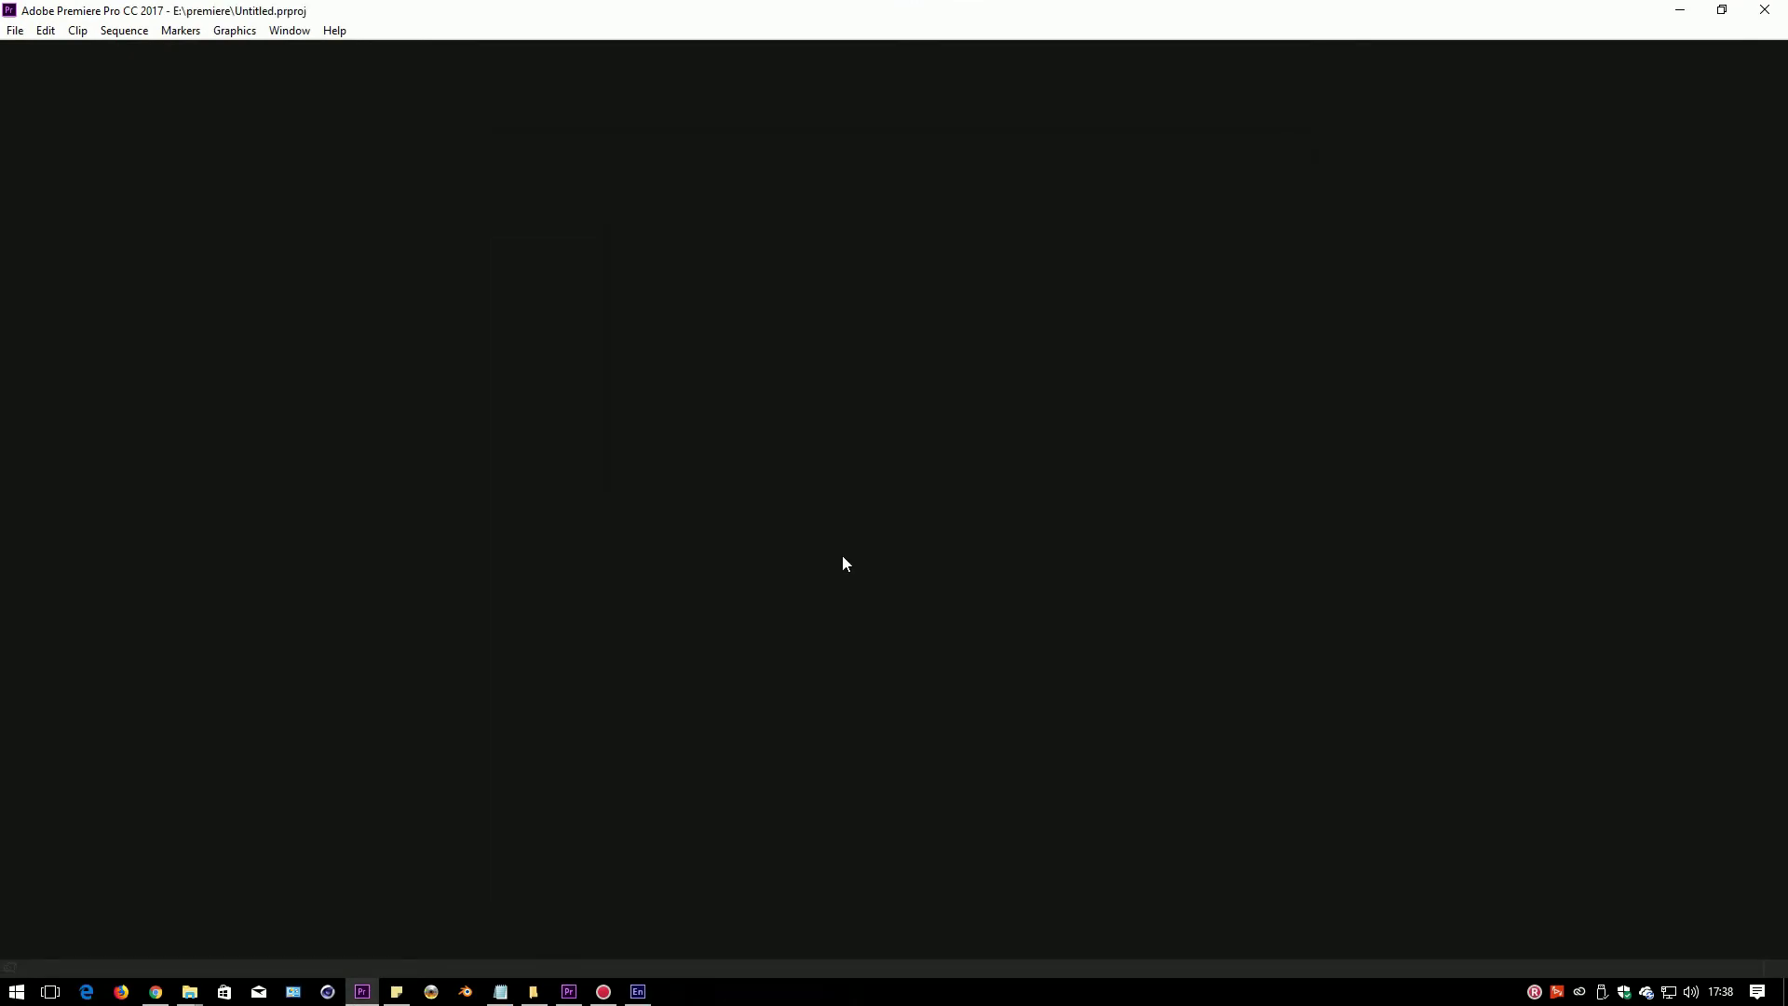
Import the trains footage folder from the avchd folder and create a sequence from its clips.
right_click(275, 854)
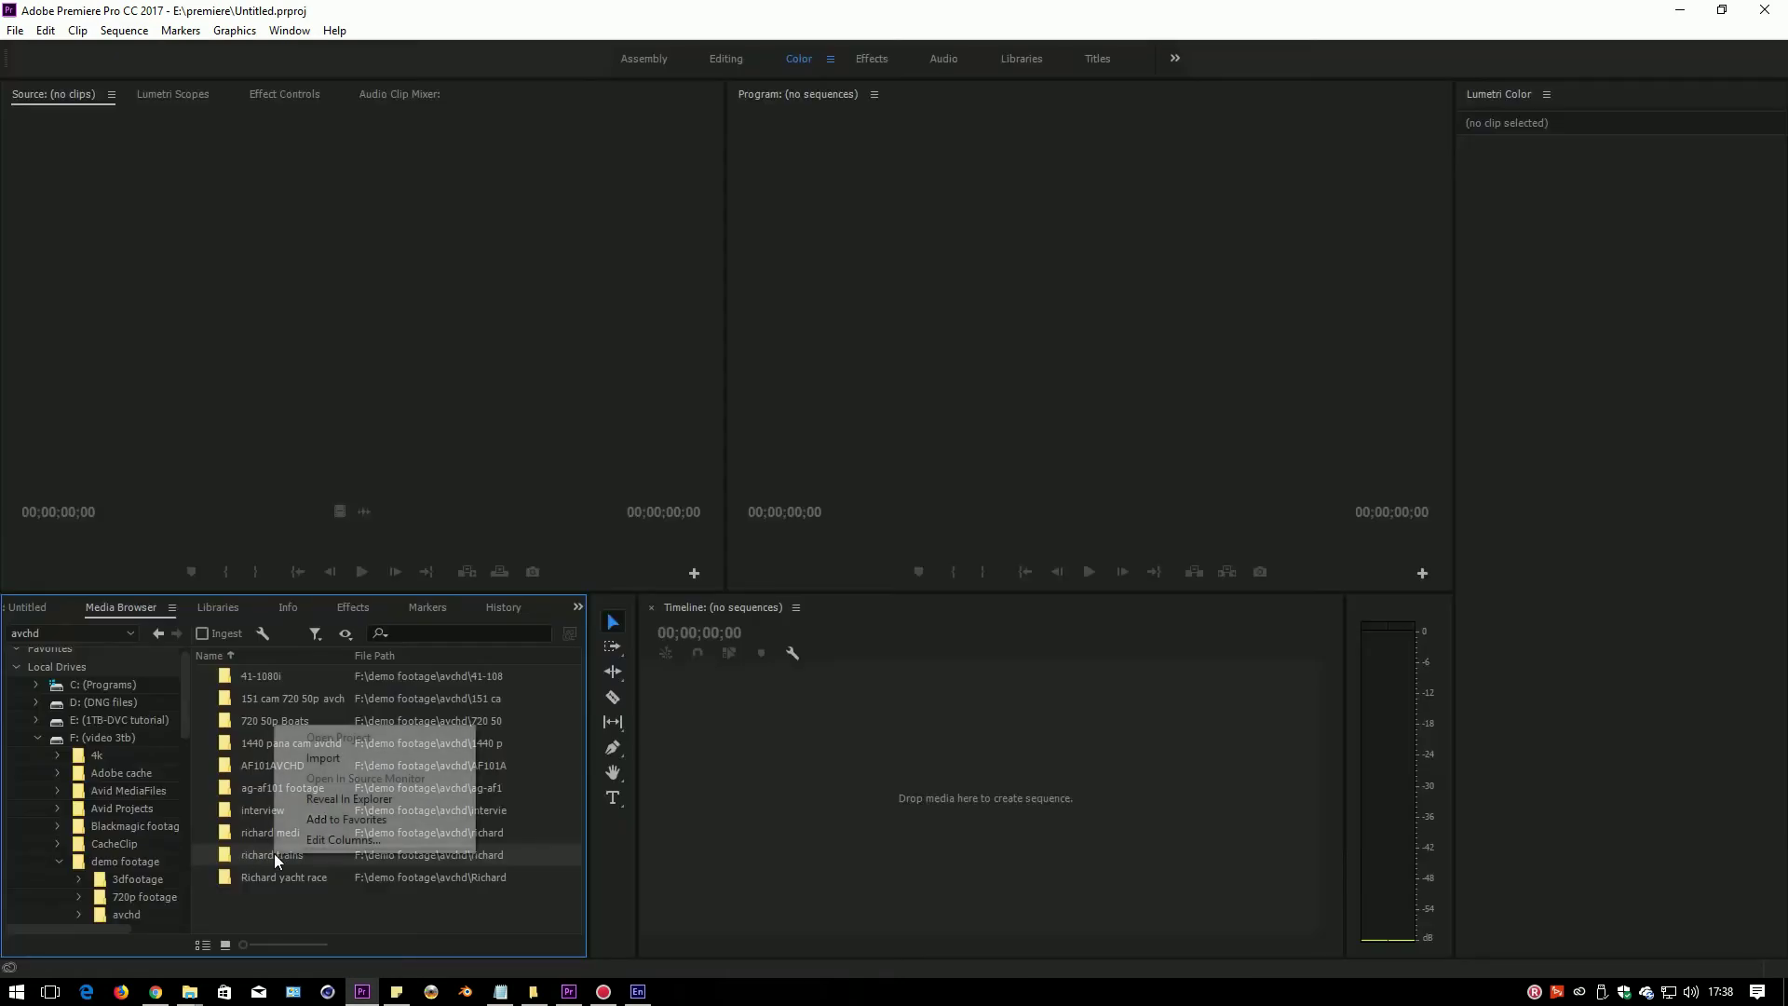
left_click(323, 759)
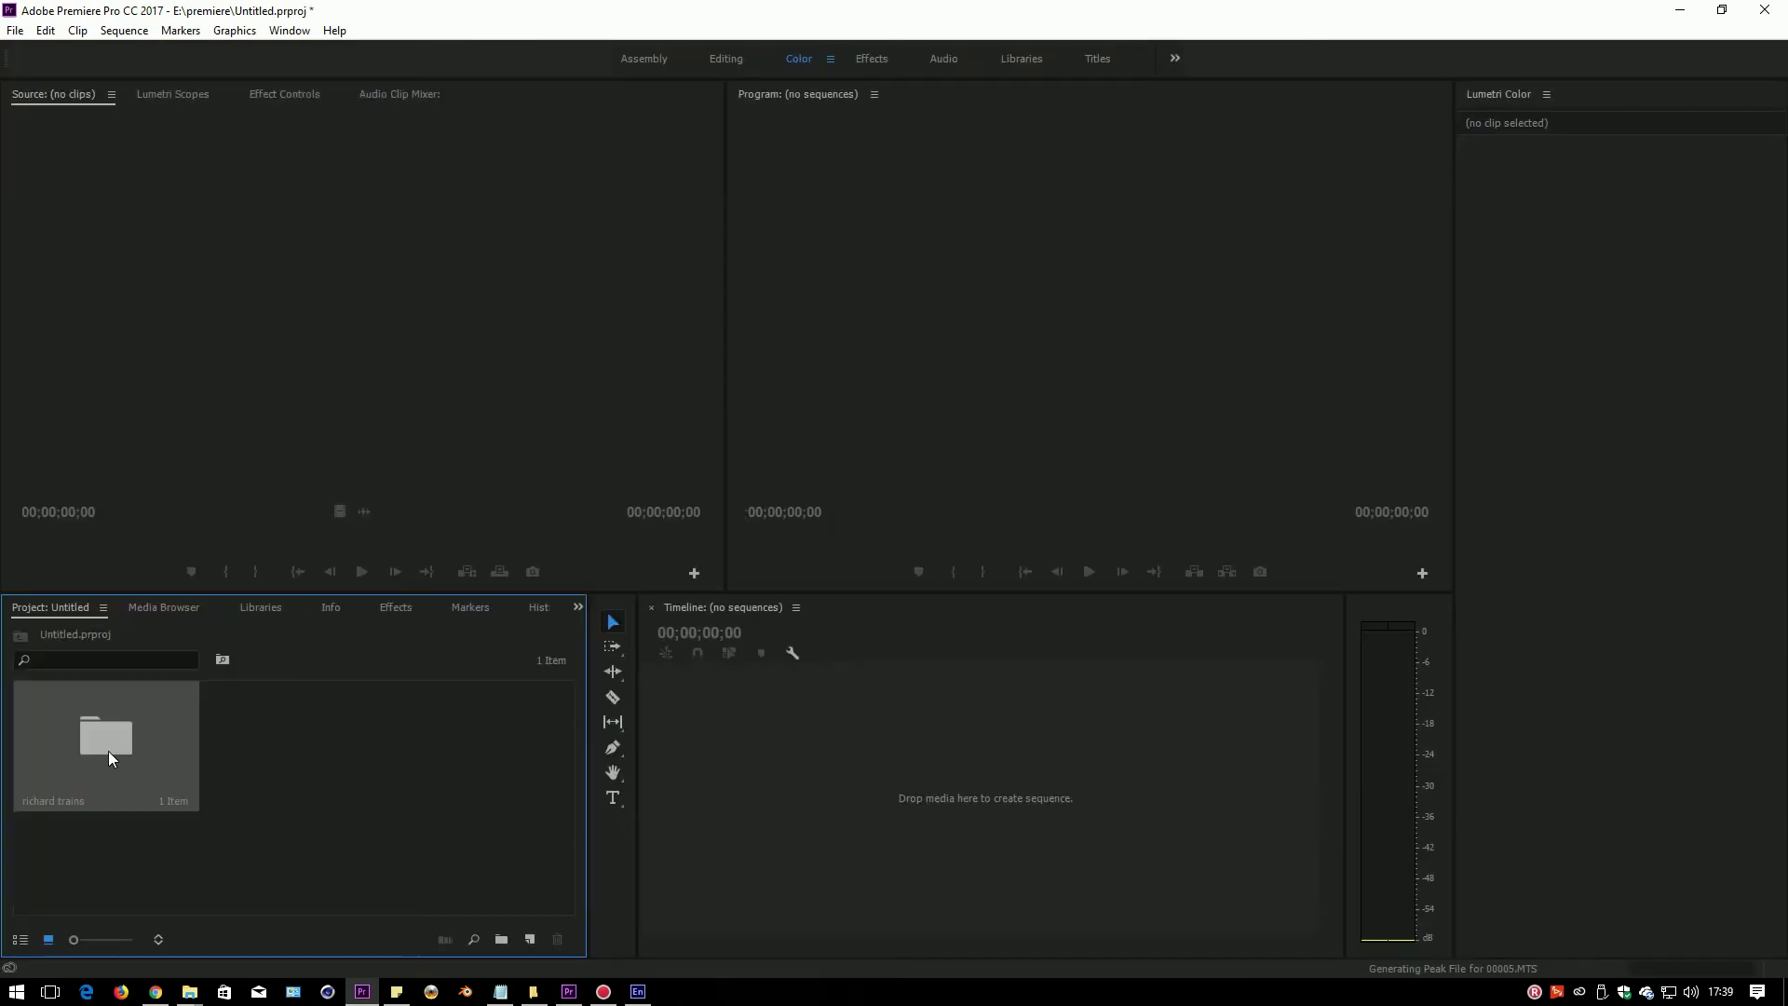
left_click_drag(408, 869, 710, 786)
Add sequence markers at 00:02:36:05, just before the six-minute point, and at 00:09:49:04.
left_click_drag(863, 655, 985, 654)
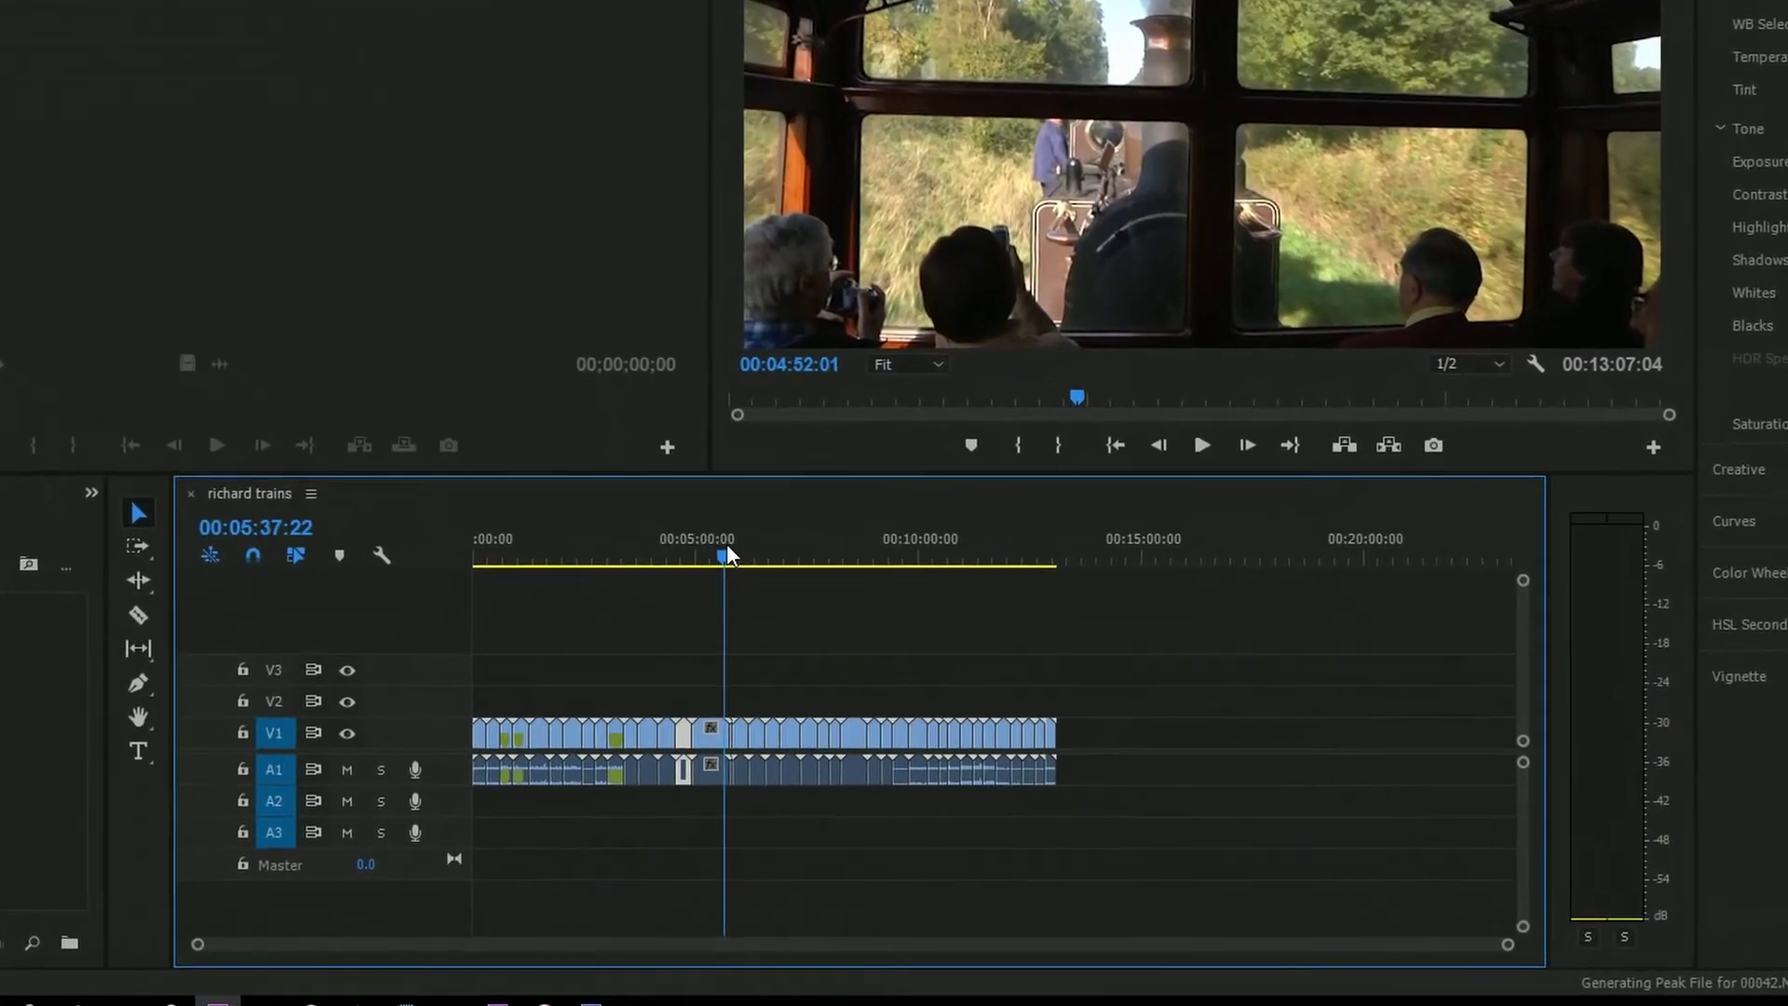
left_click_drag(728, 548, 672, 547)
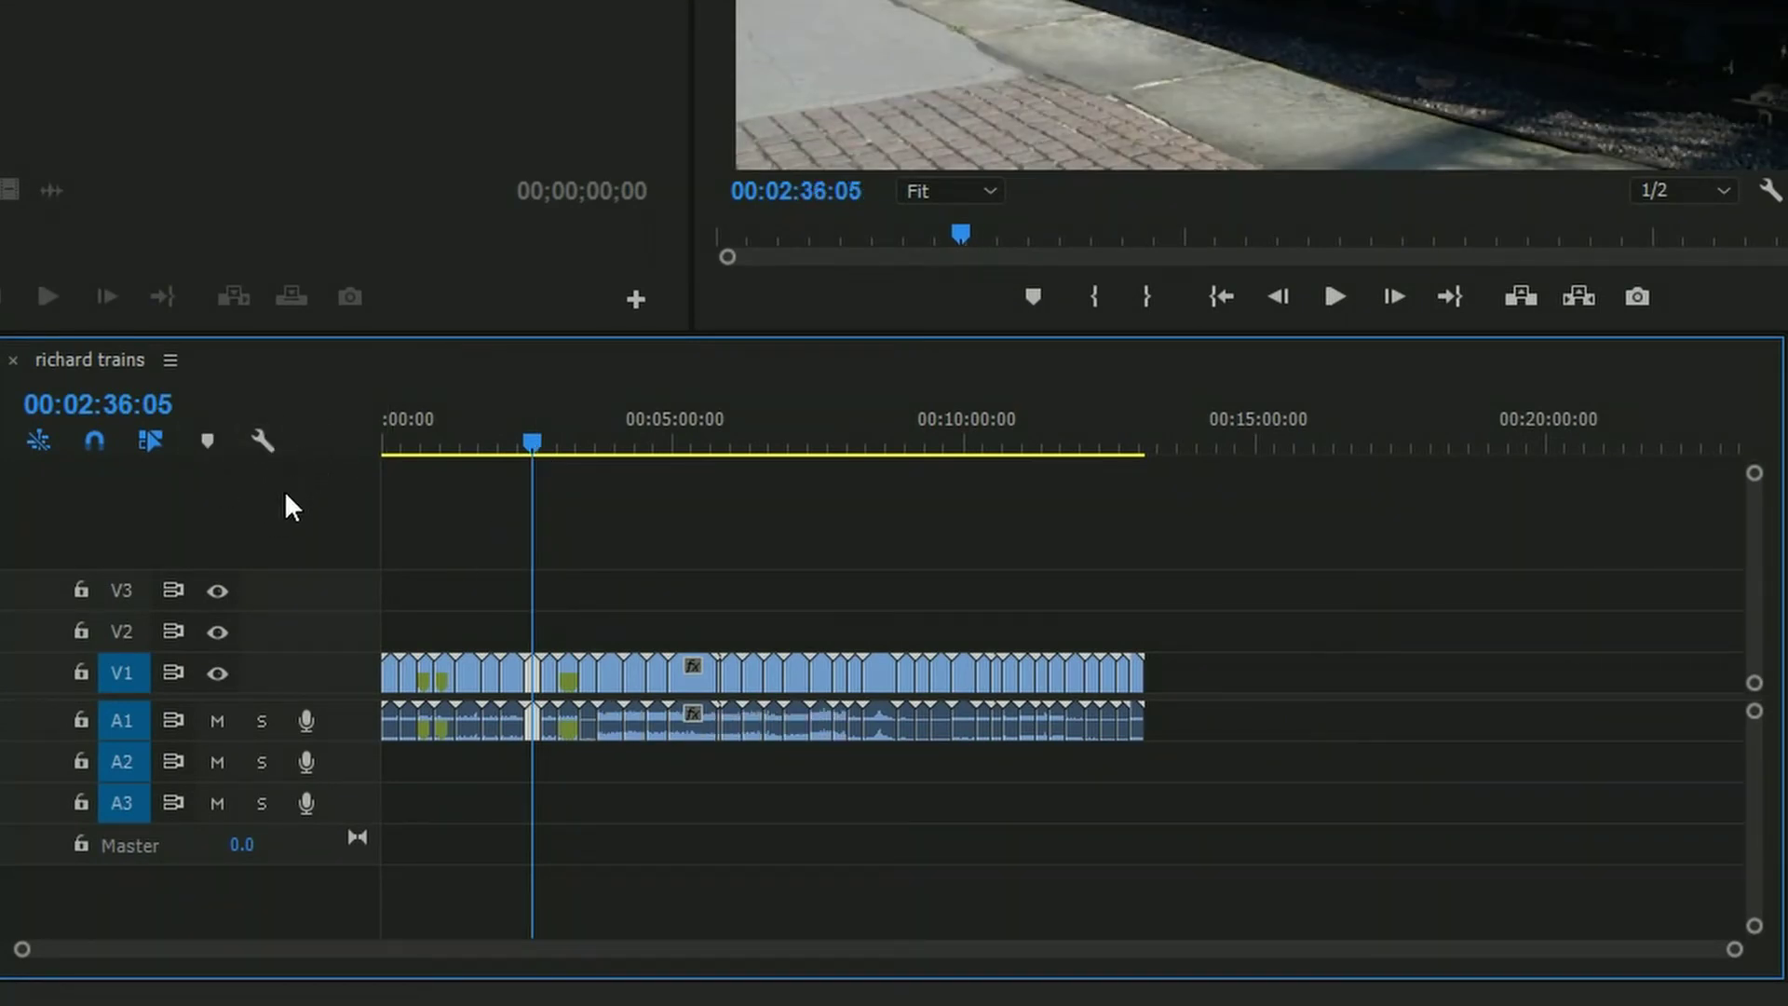
left_click(209, 439)
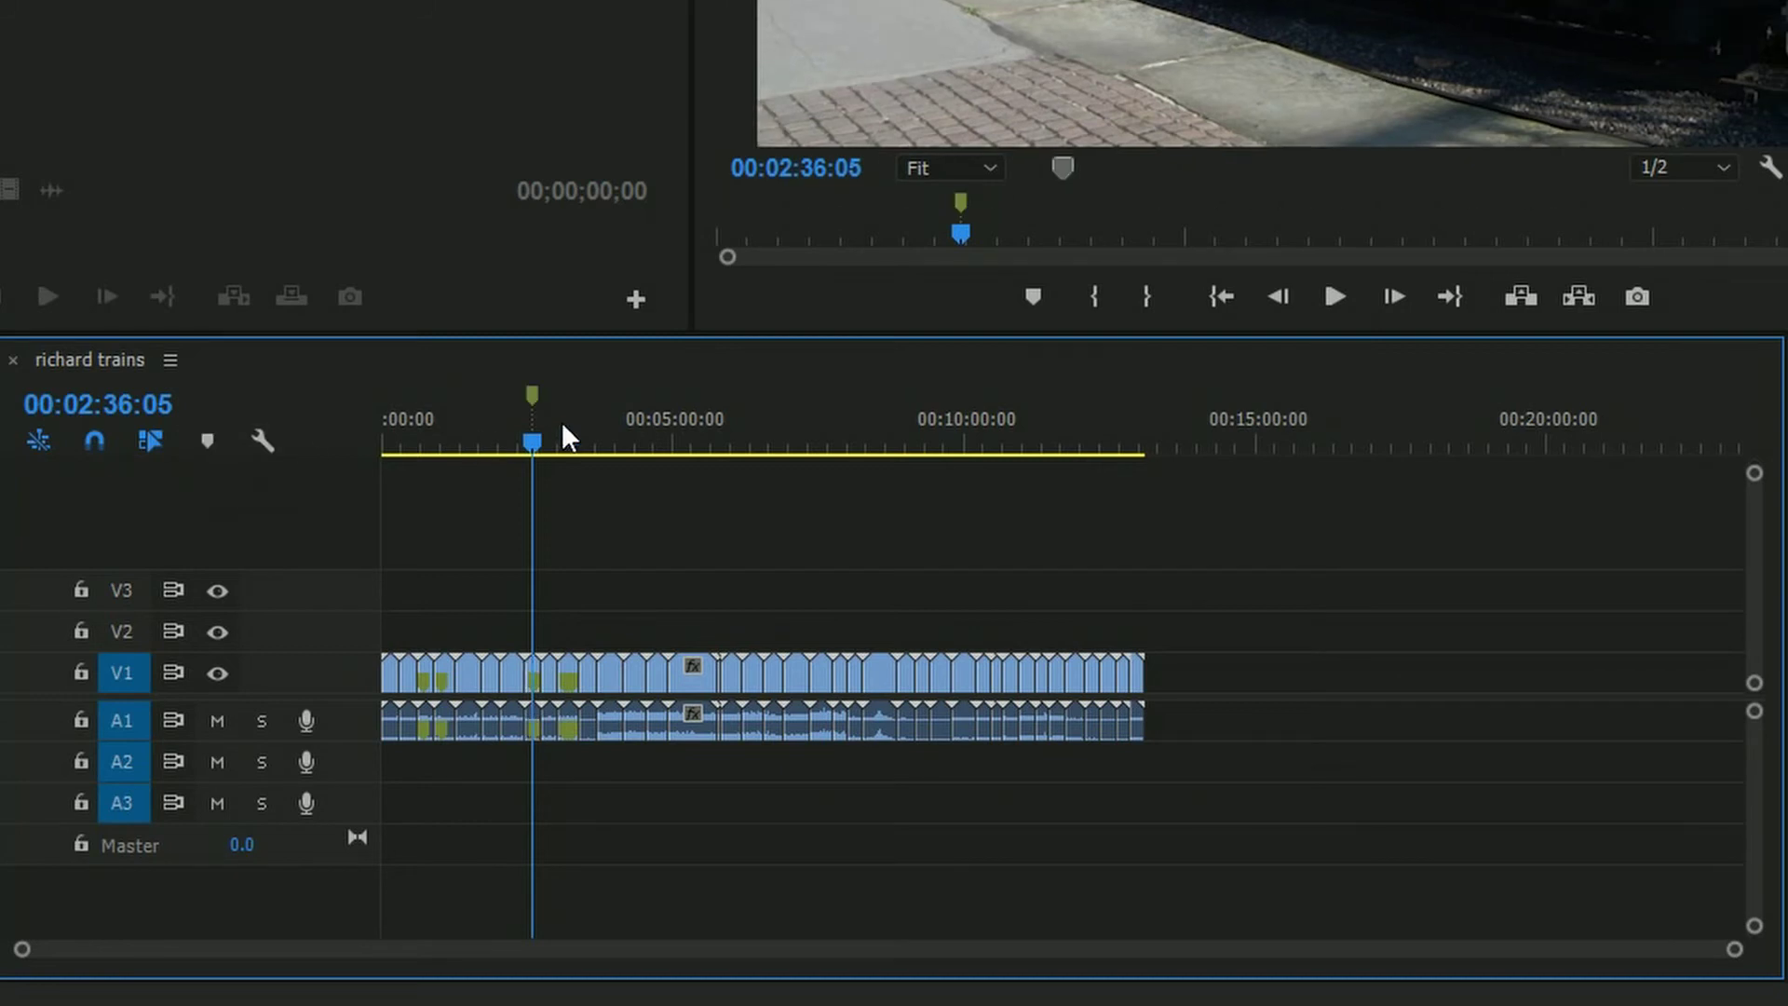
left_click_drag(683, 440, 732, 434)
left_click(207, 440)
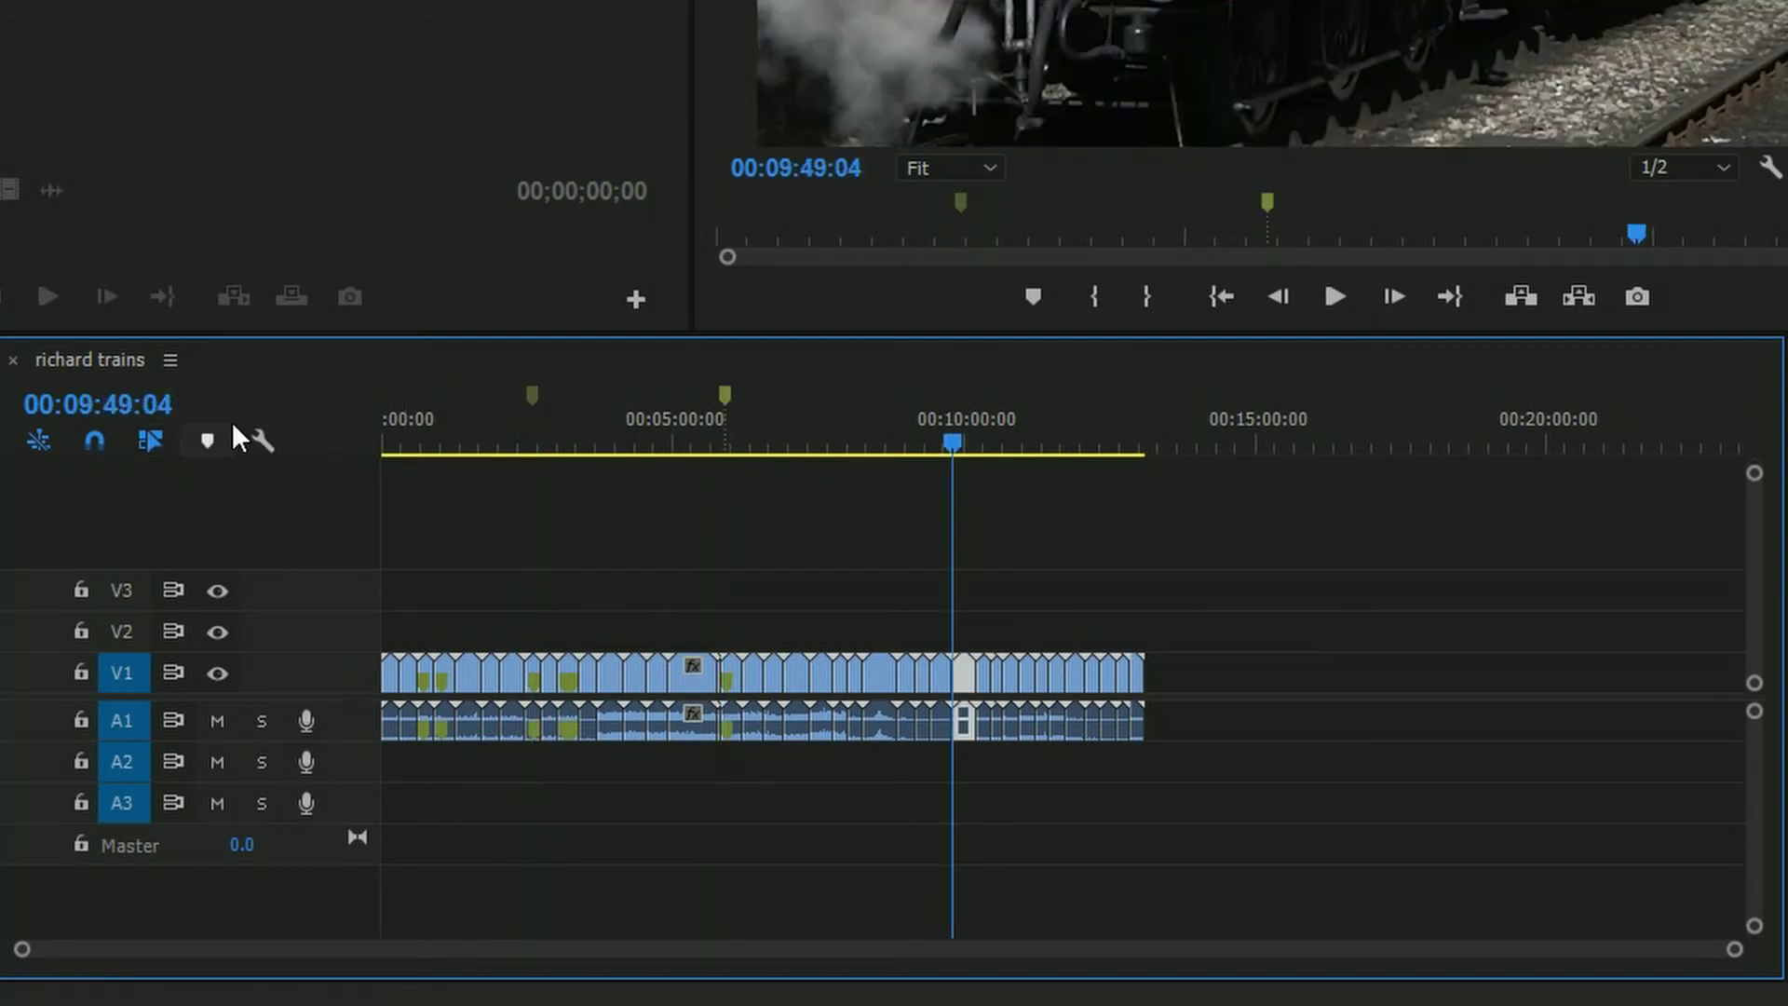
left_click(206, 440)
Add markers to the selected clips at 00:01:26:15 and 00:04:16:09, and with nothing selected add a sequence marker at 00:04:16:09.
left_click(466, 439)
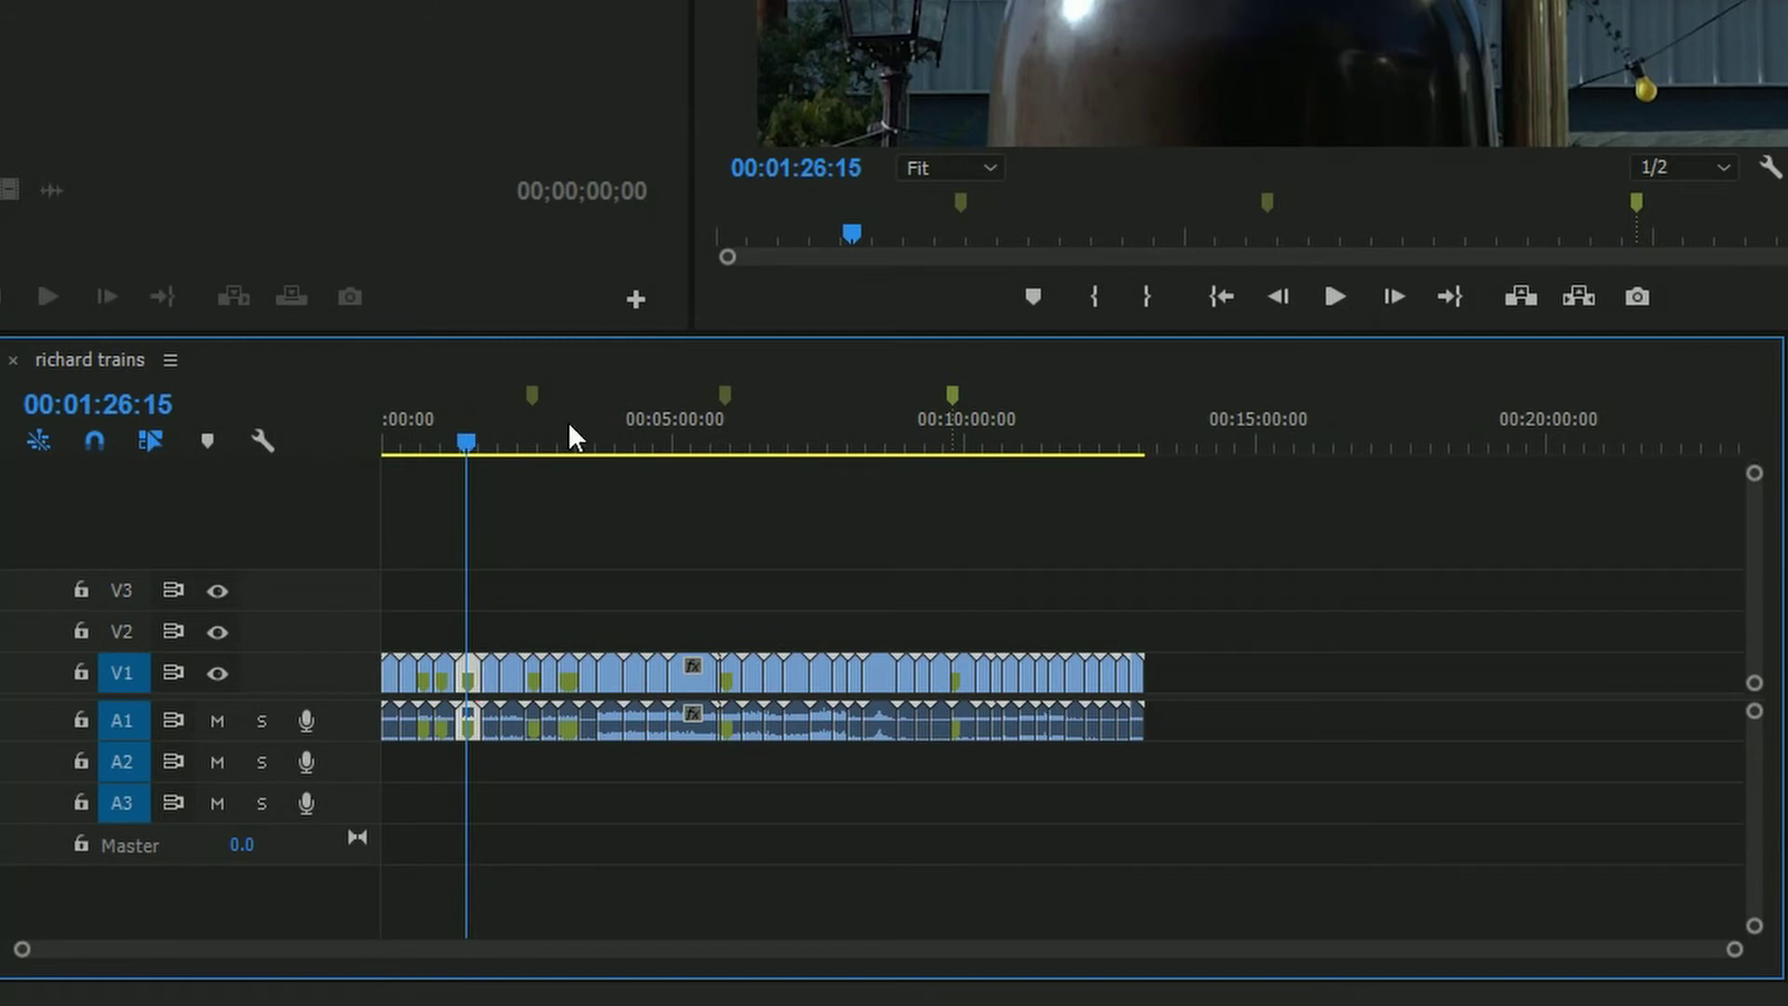
left_click_drag(571, 433, 633, 431)
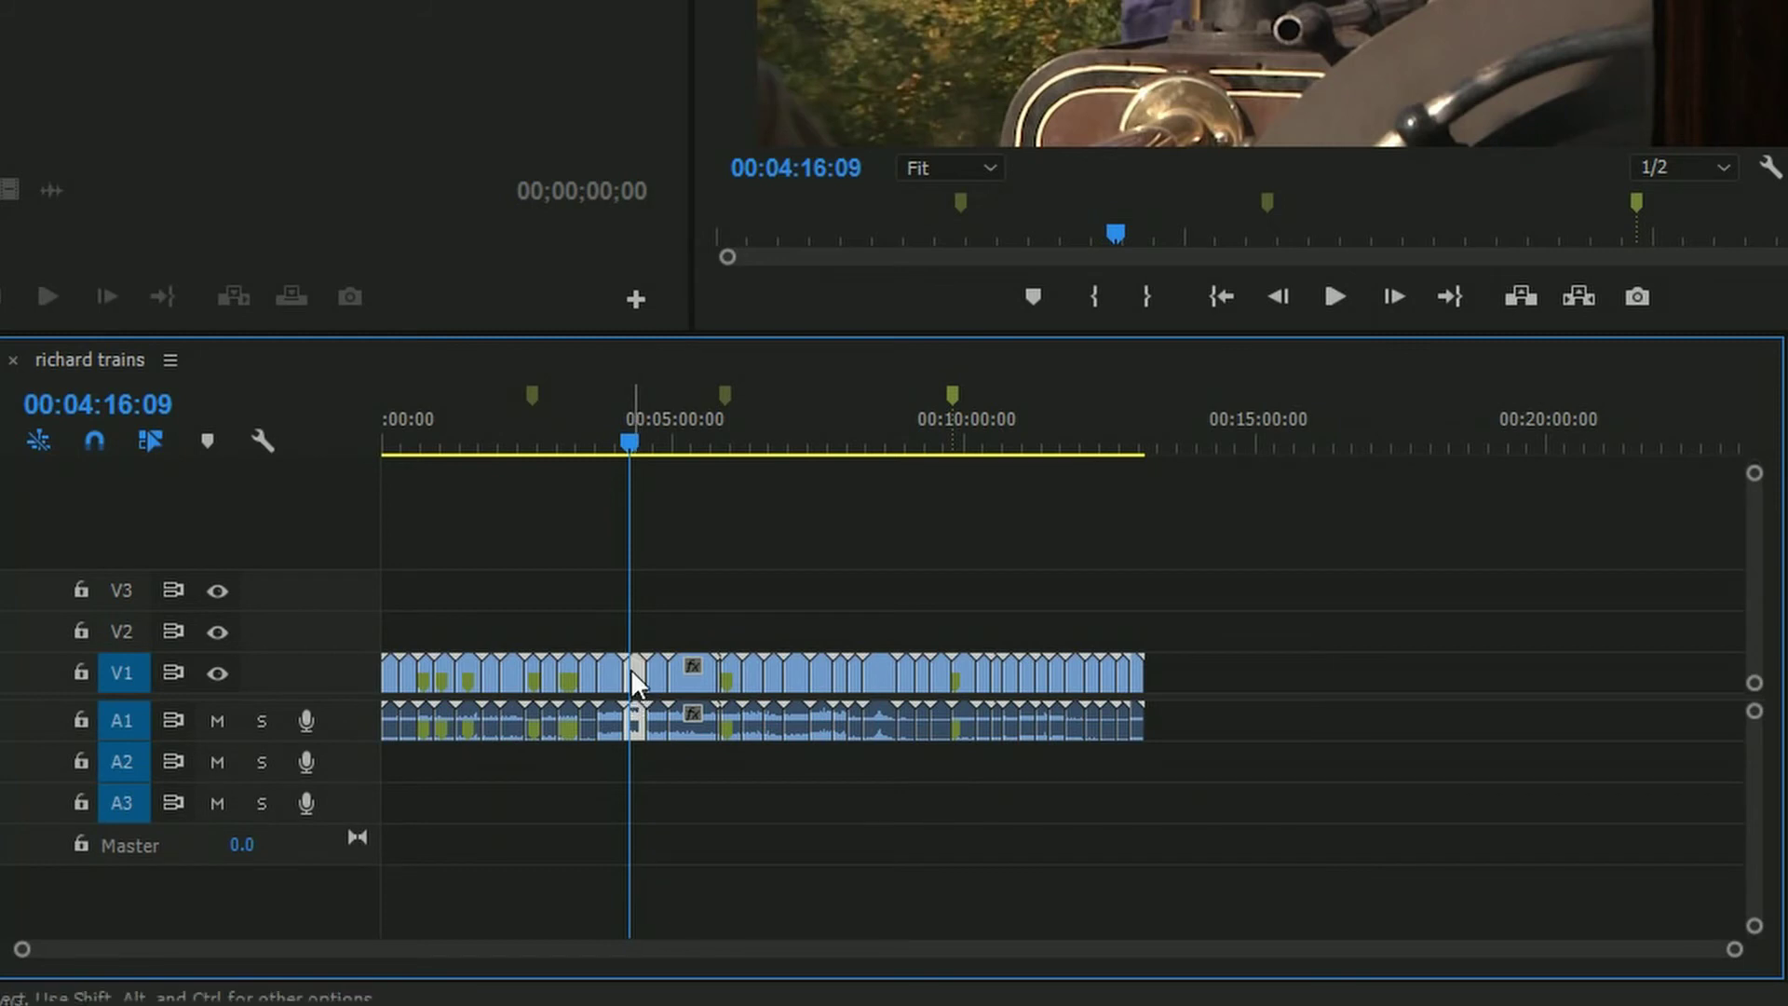
left_click(207, 442)
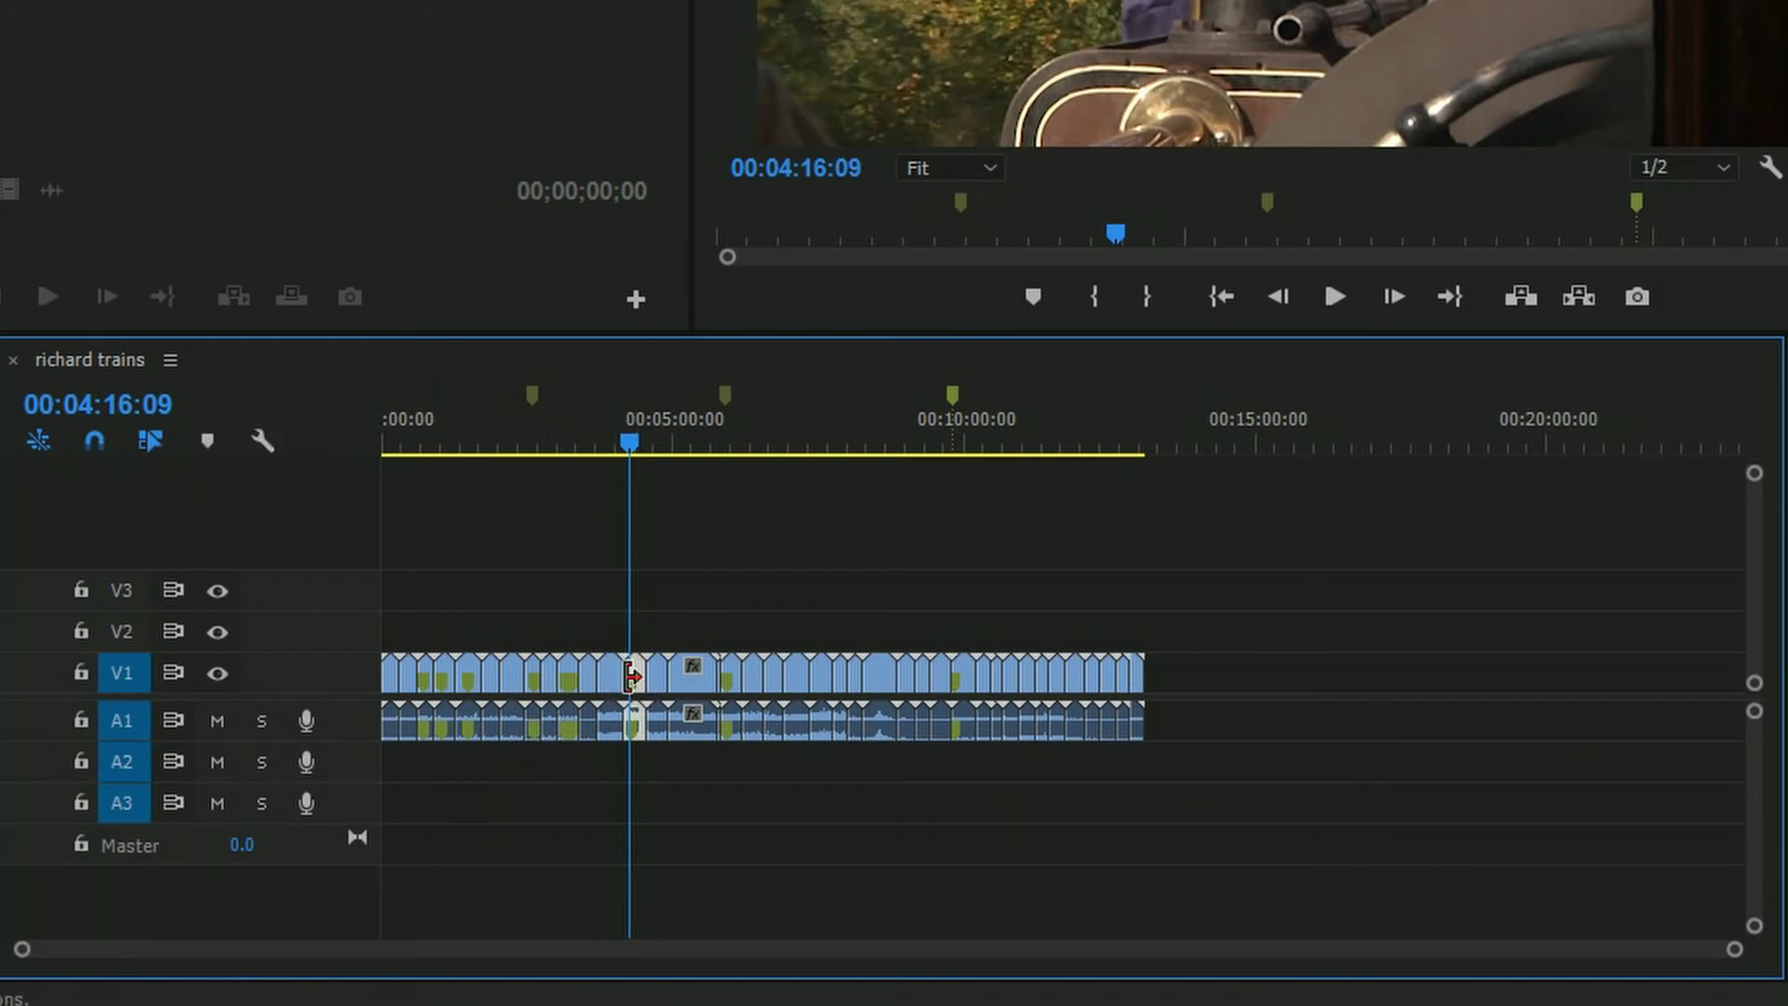
left_click(669, 491)
left_click(205, 440)
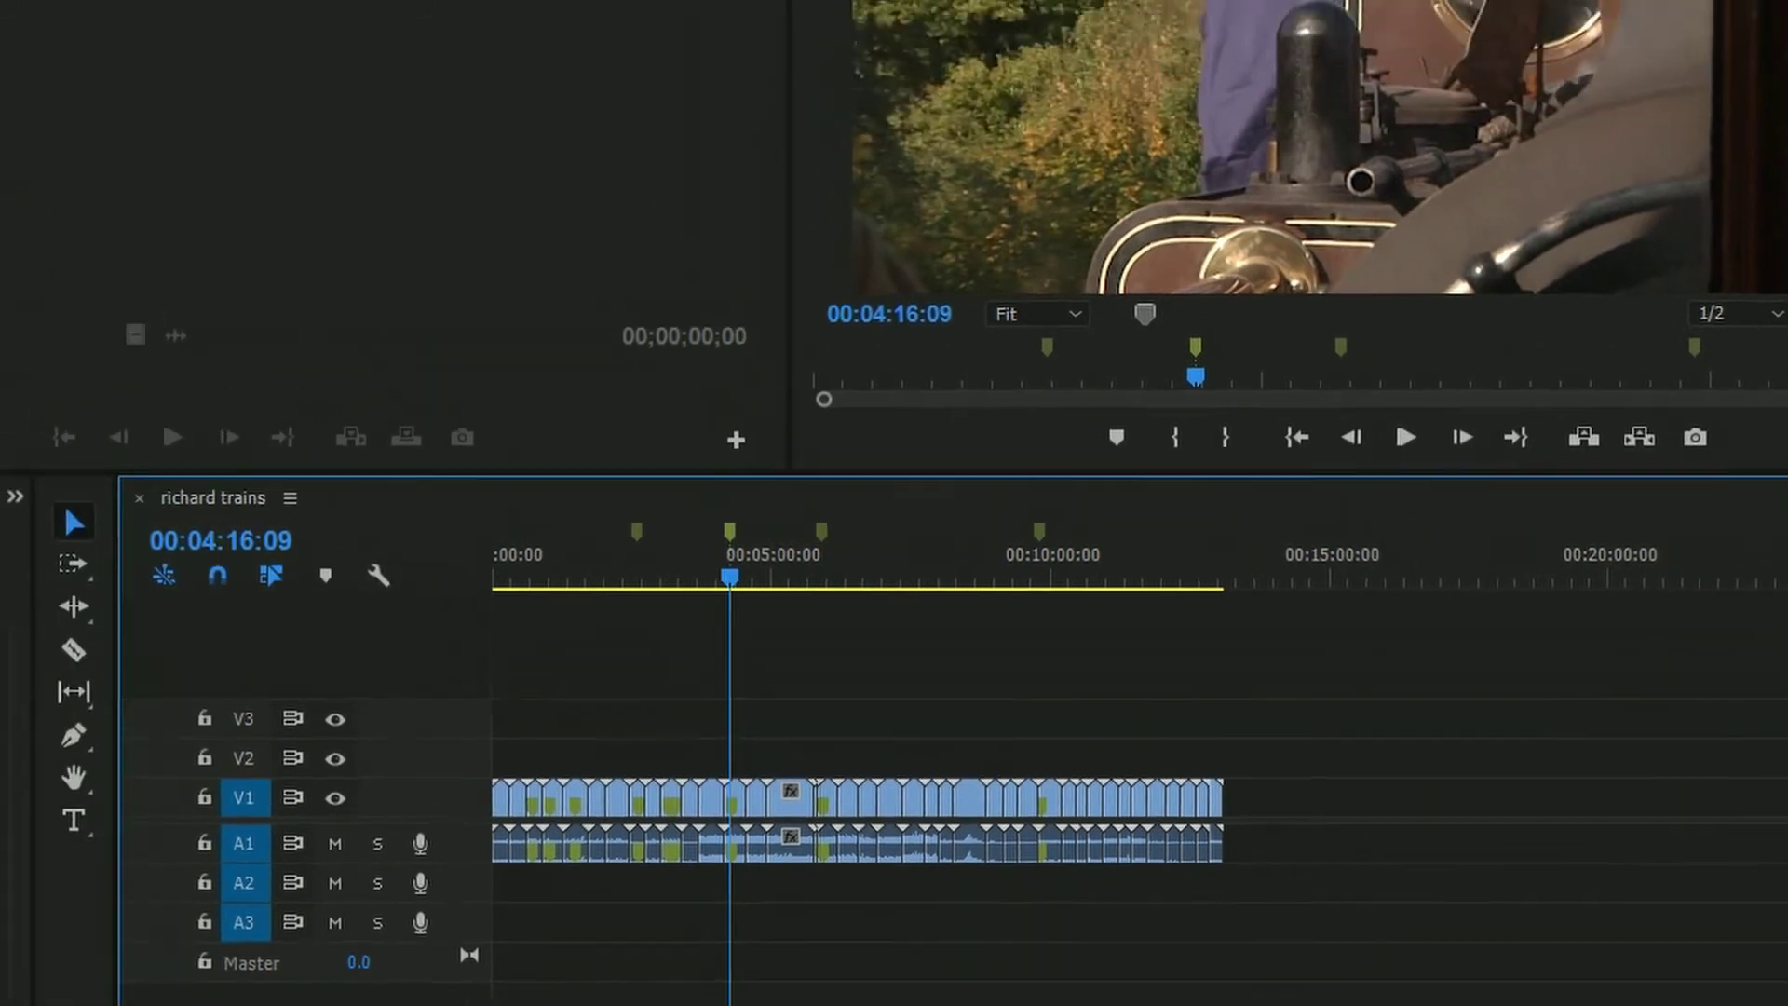
Turn off Selection Follows Playhead and scrub the sequence to 00:08:07:07 to check that clips are not selected.
key("alt+s")
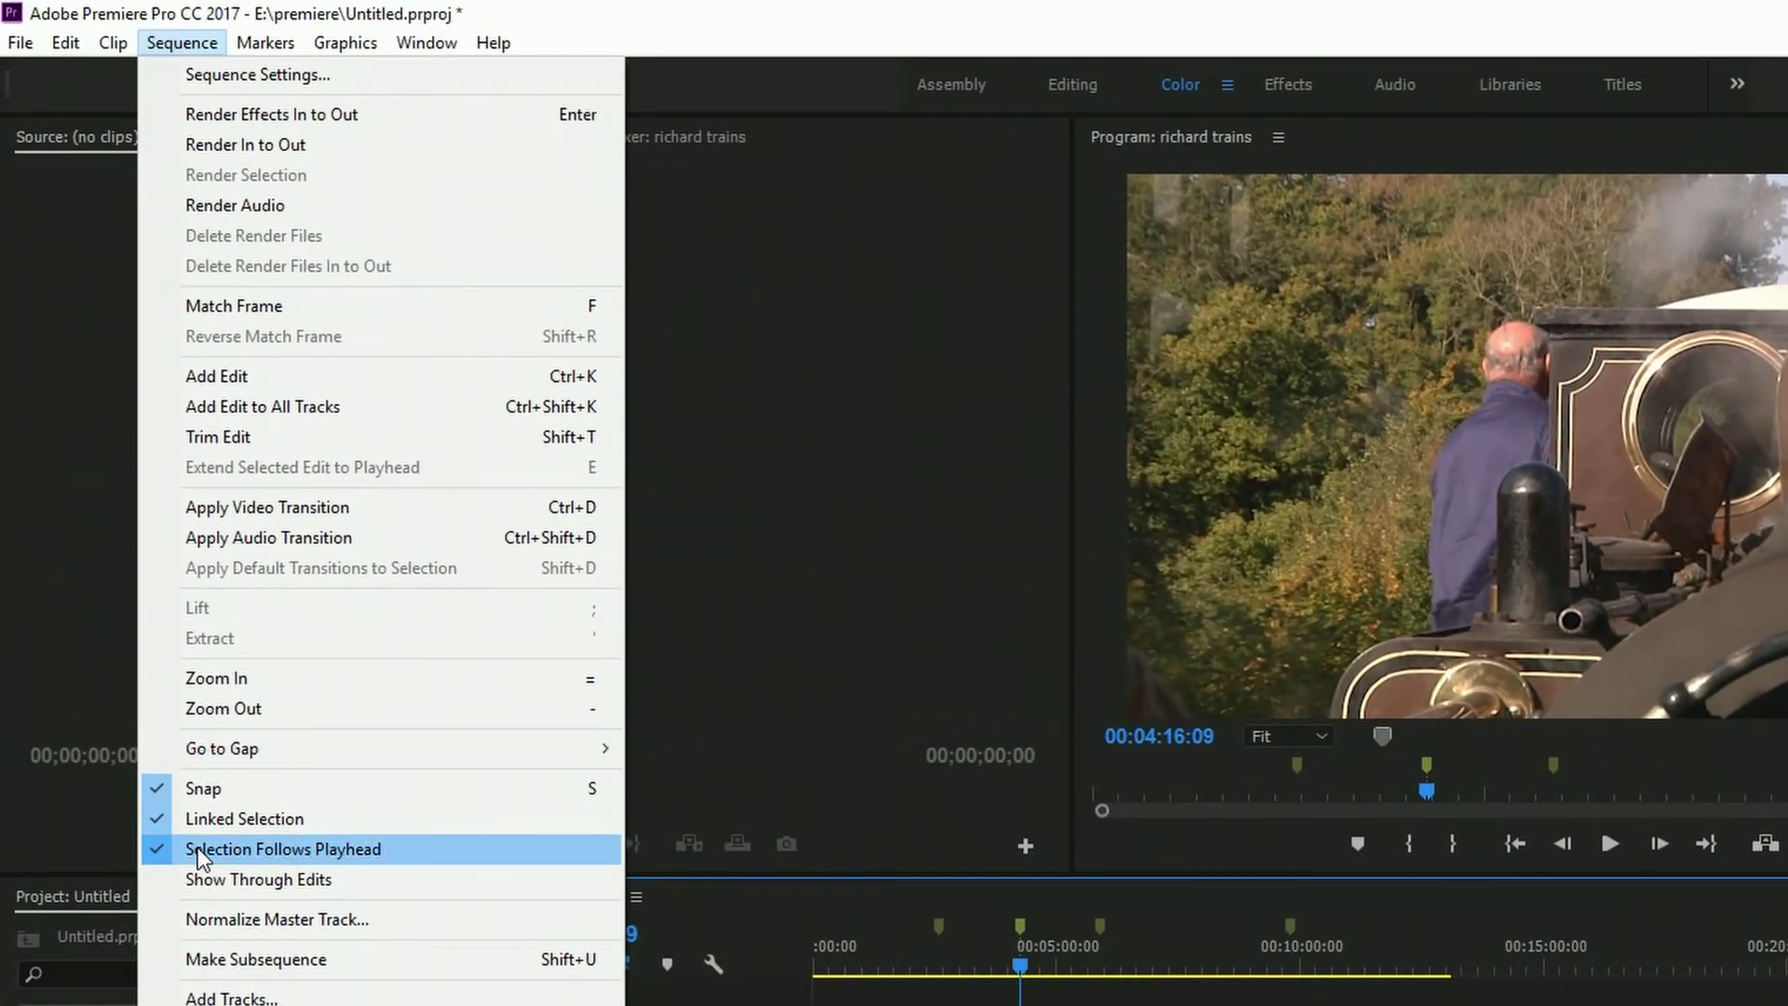
left_click(255, 848)
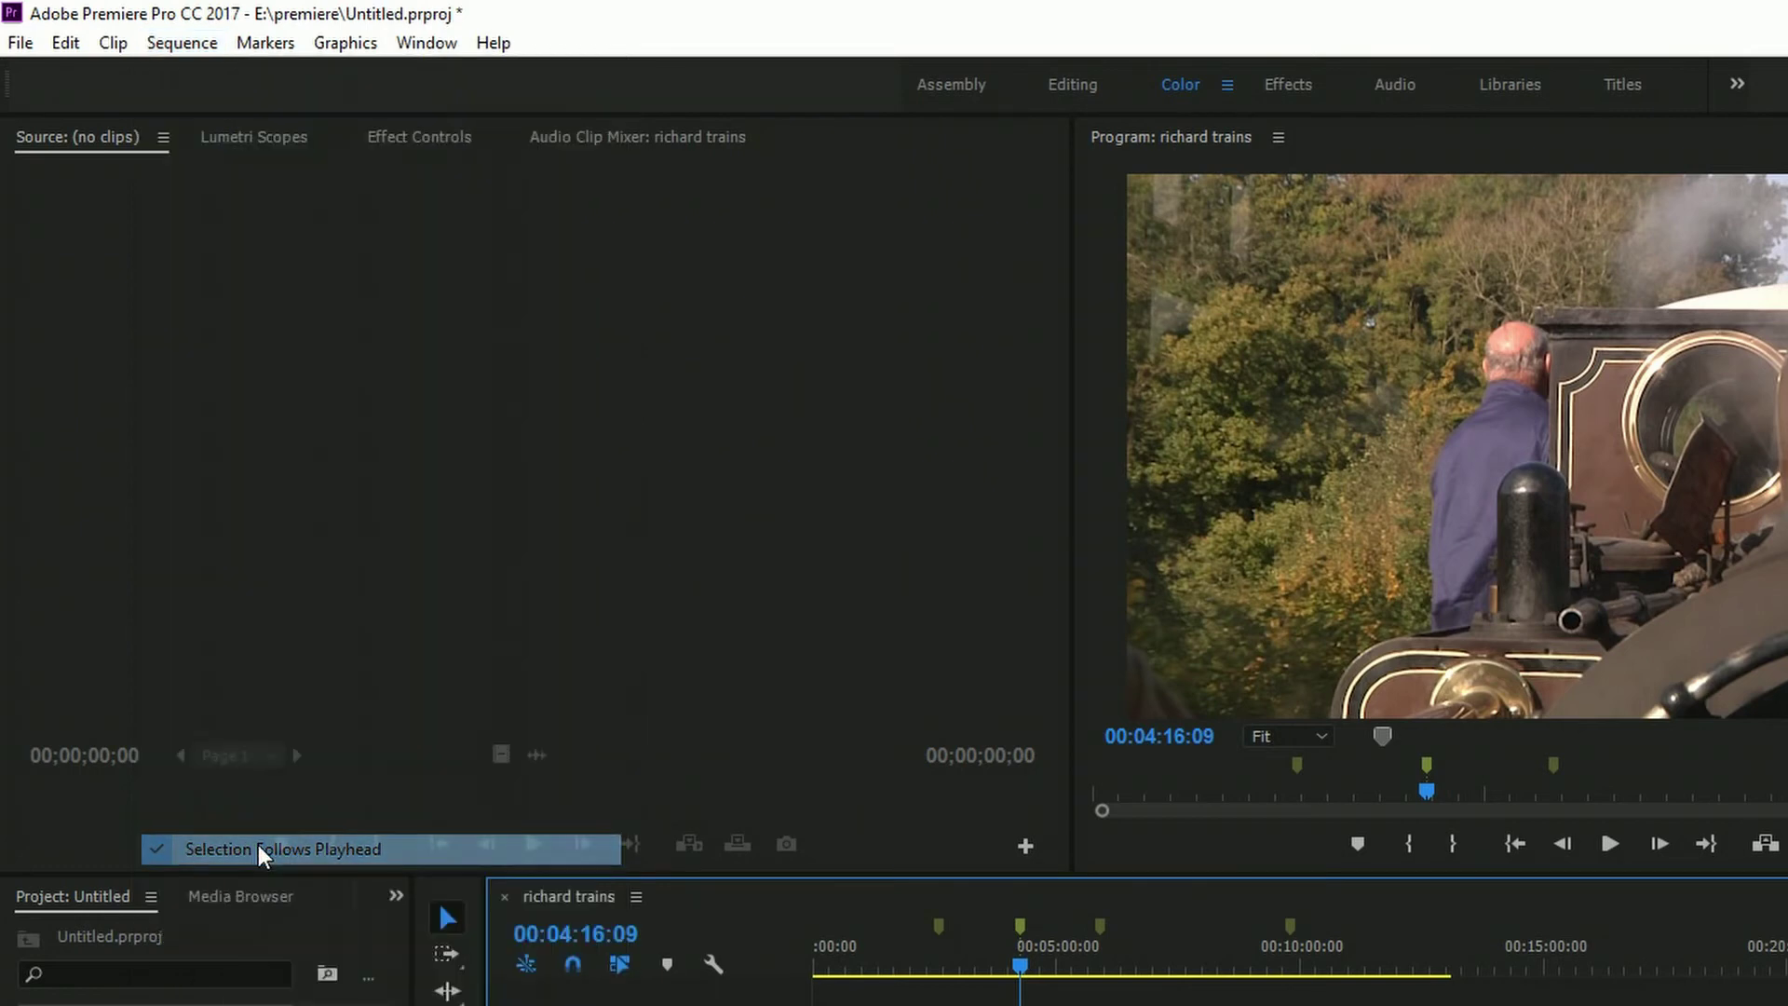
left_click(1186, 966)
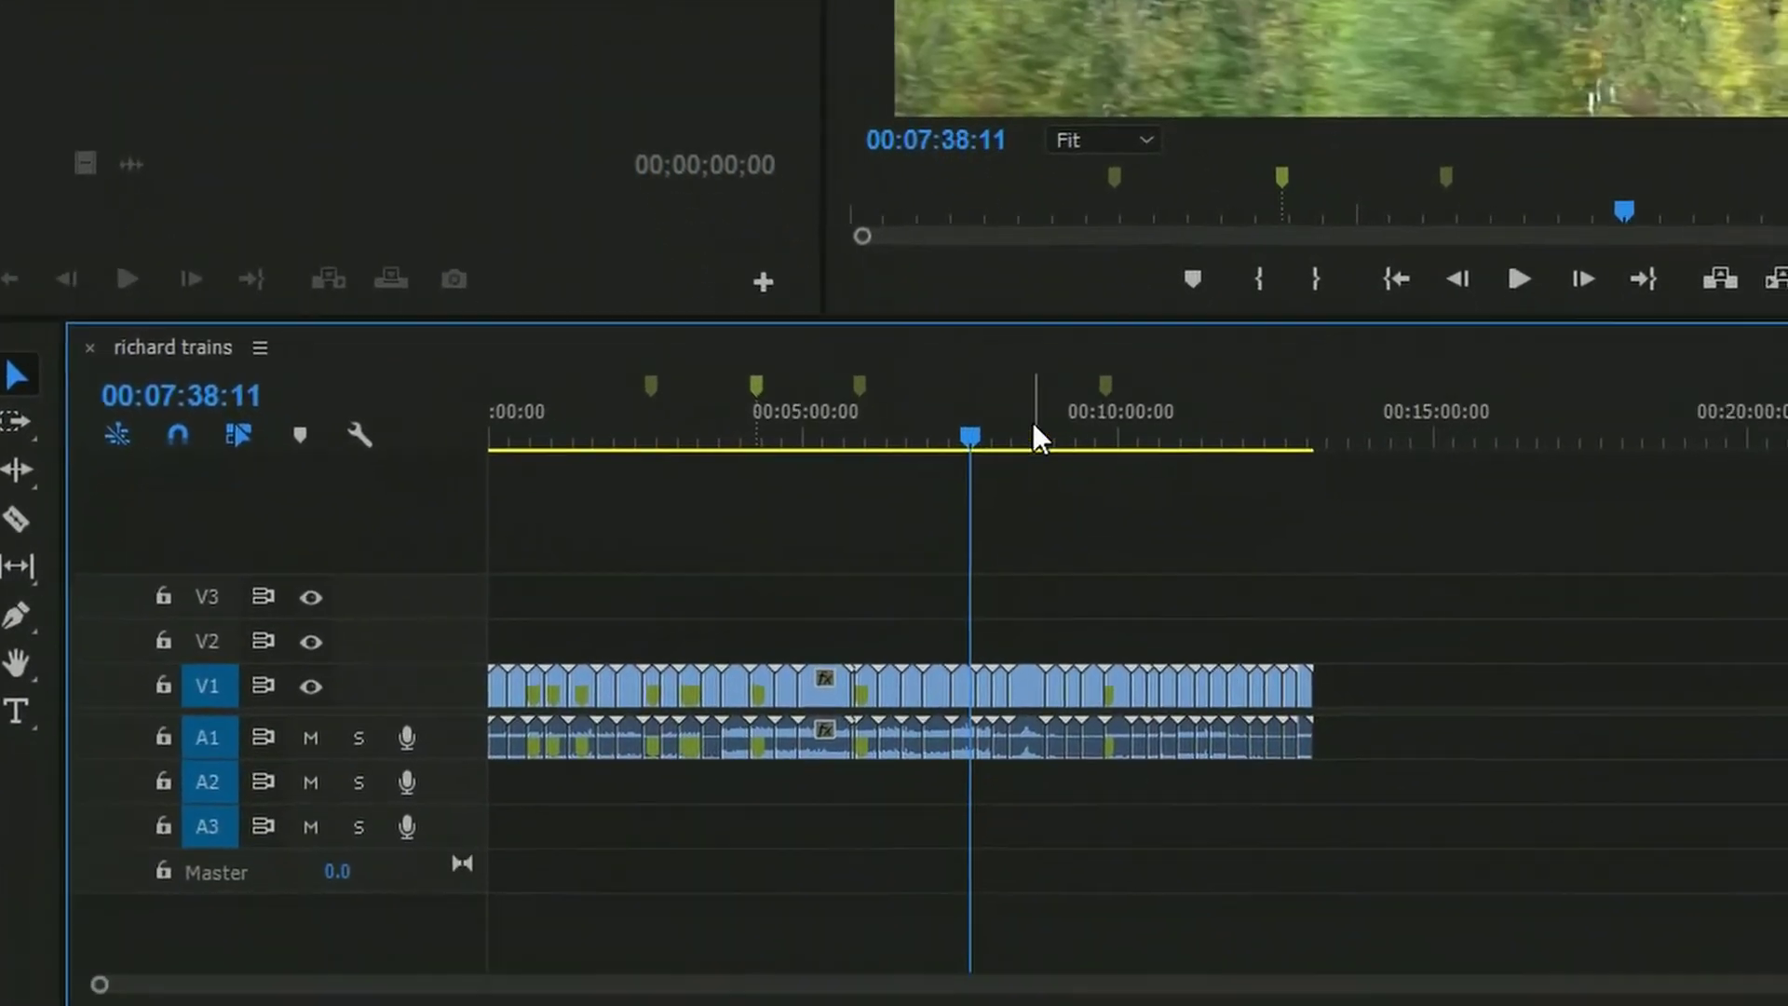
left_click_drag(1034, 426, 968, 433)
left_click_drag(940, 367, 976, 372)
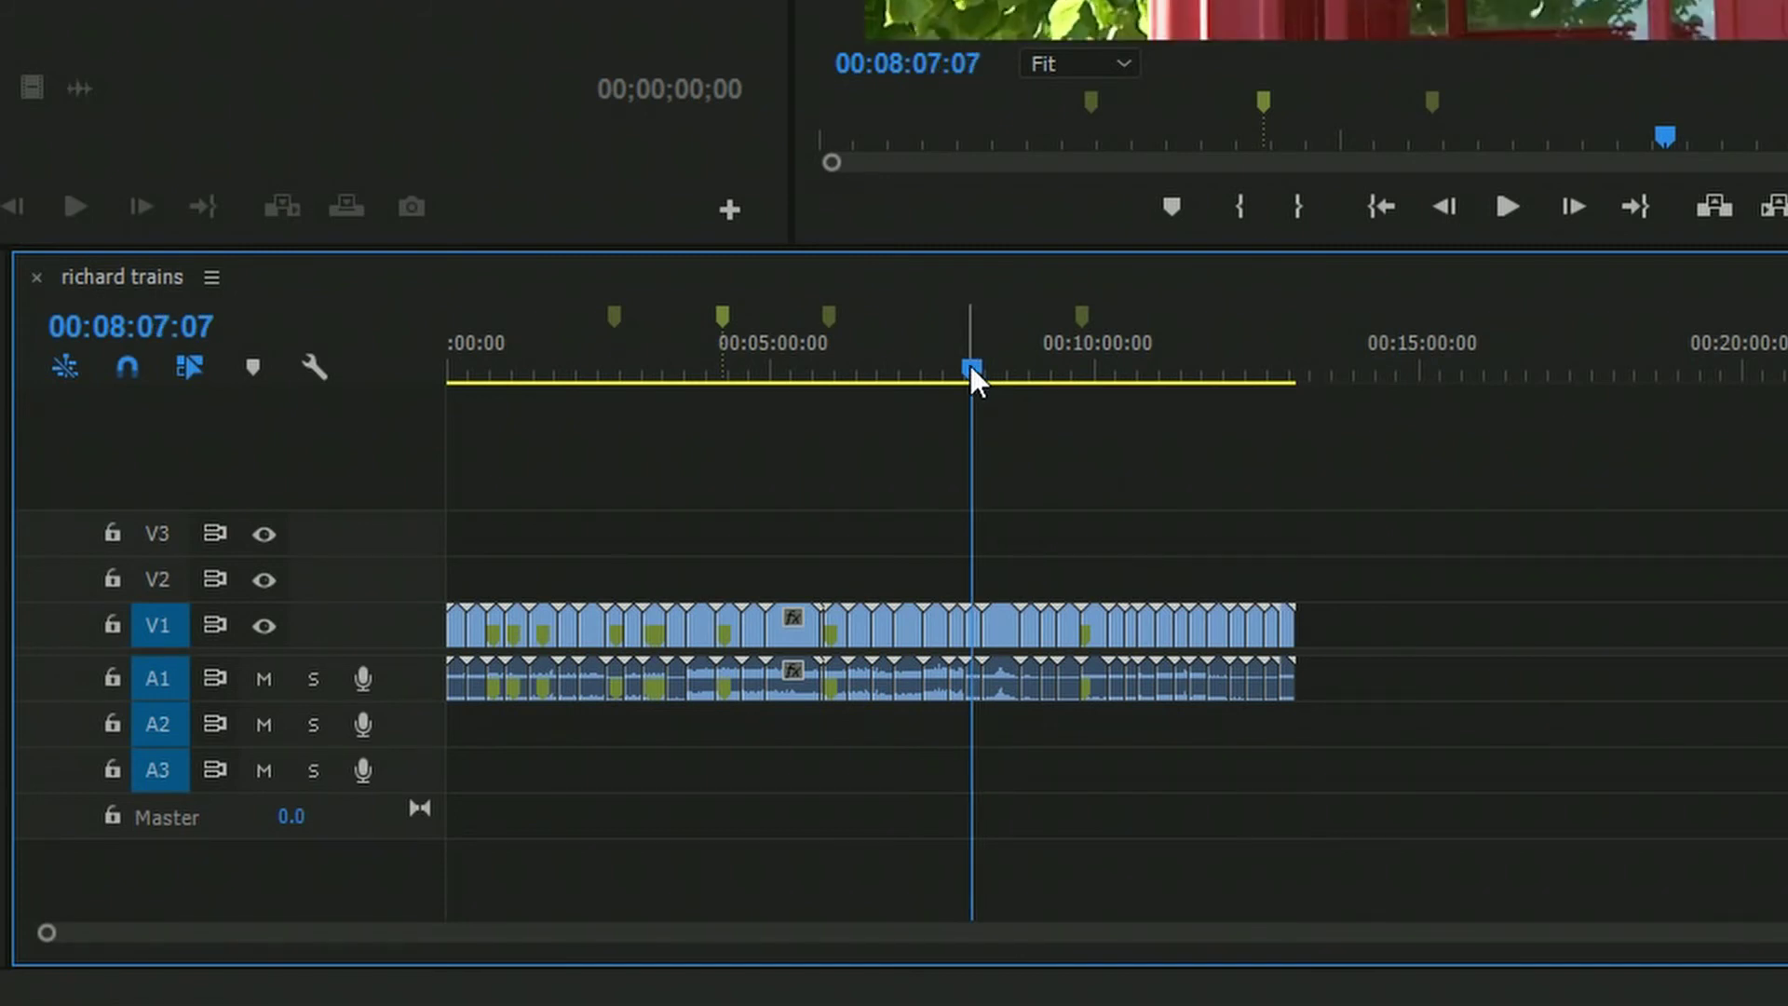
Add a sequence marker at 00:08:07:07 and make the markers at 00:02:36:05, 00:04:16:09 and 00:05:53:04 chapter markers.
left_click(253, 367)
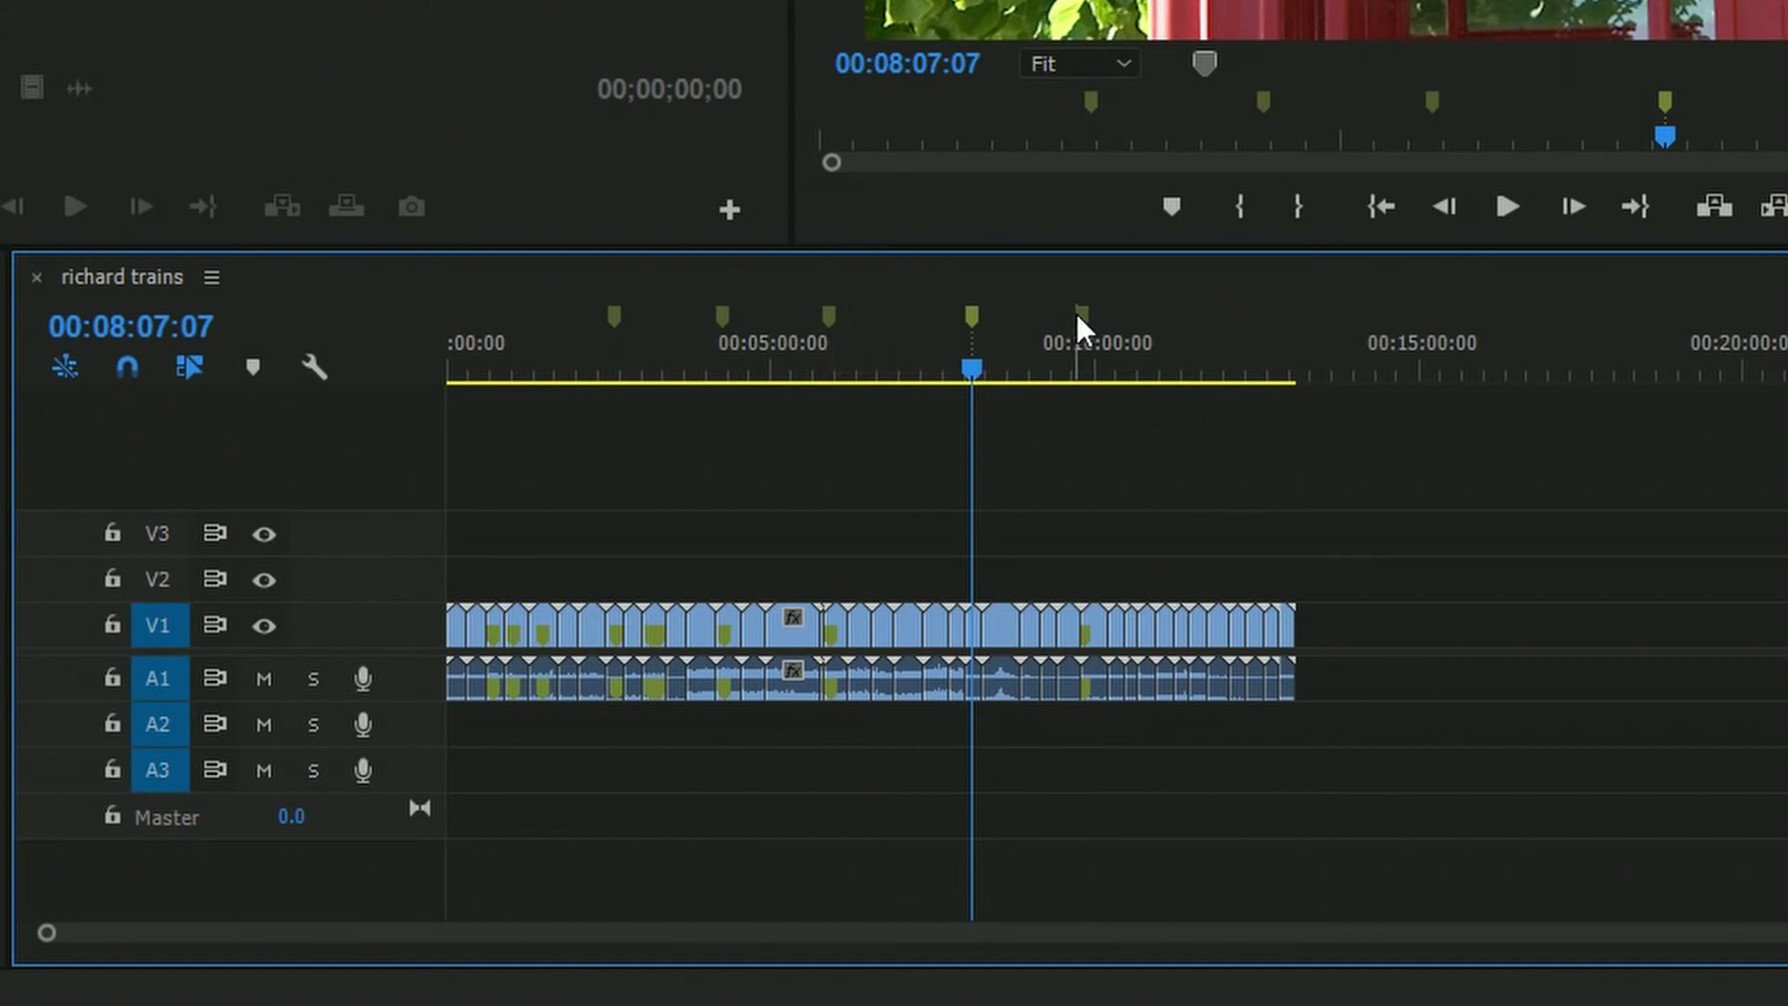
double_click(614, 315)
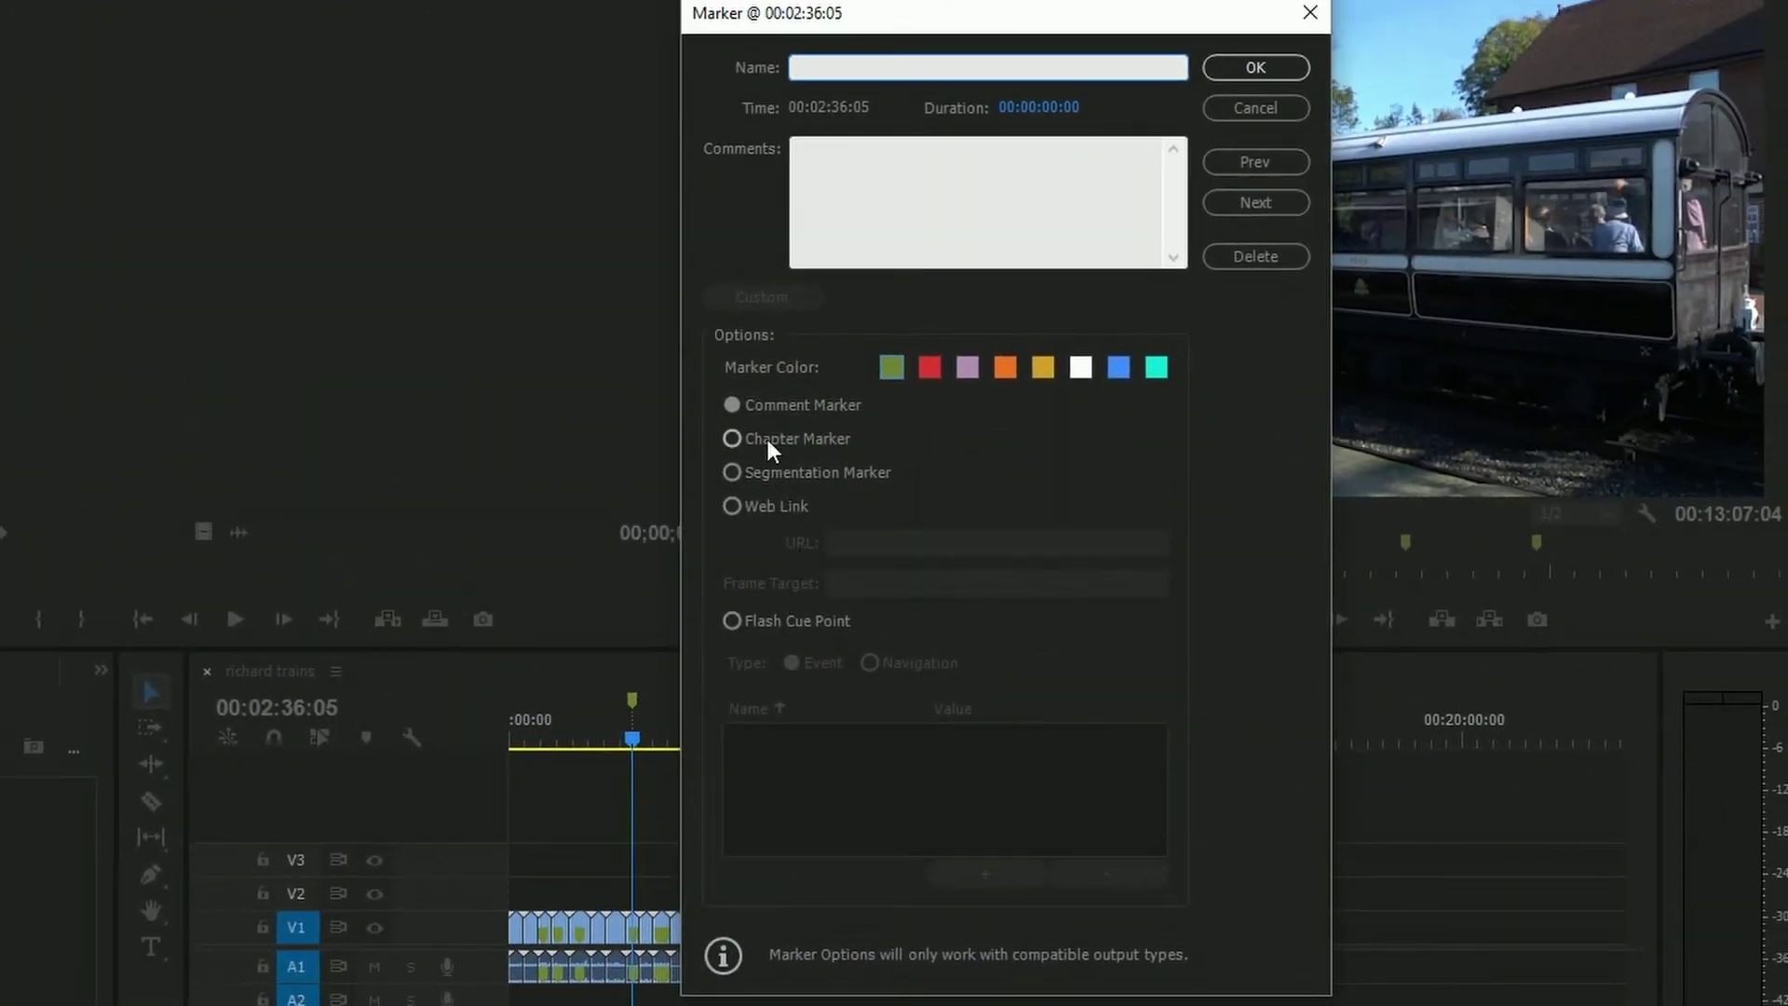
left_click(747, 436)
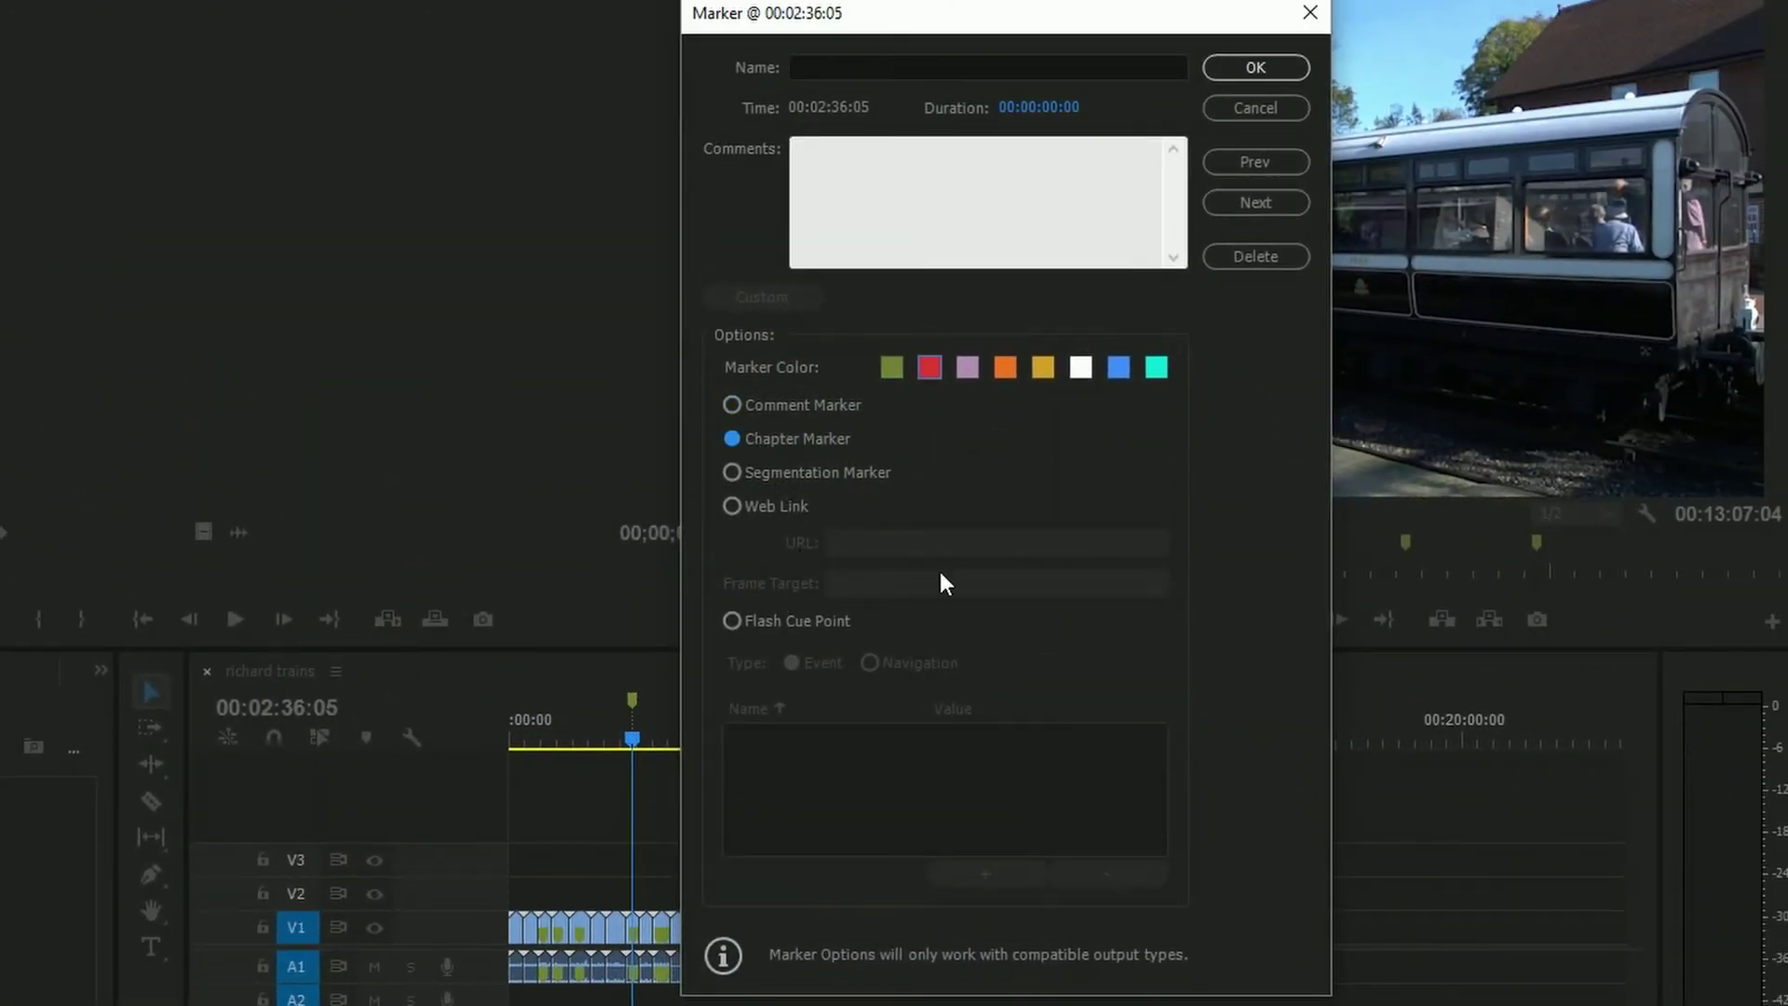
left_click(1231, 204)
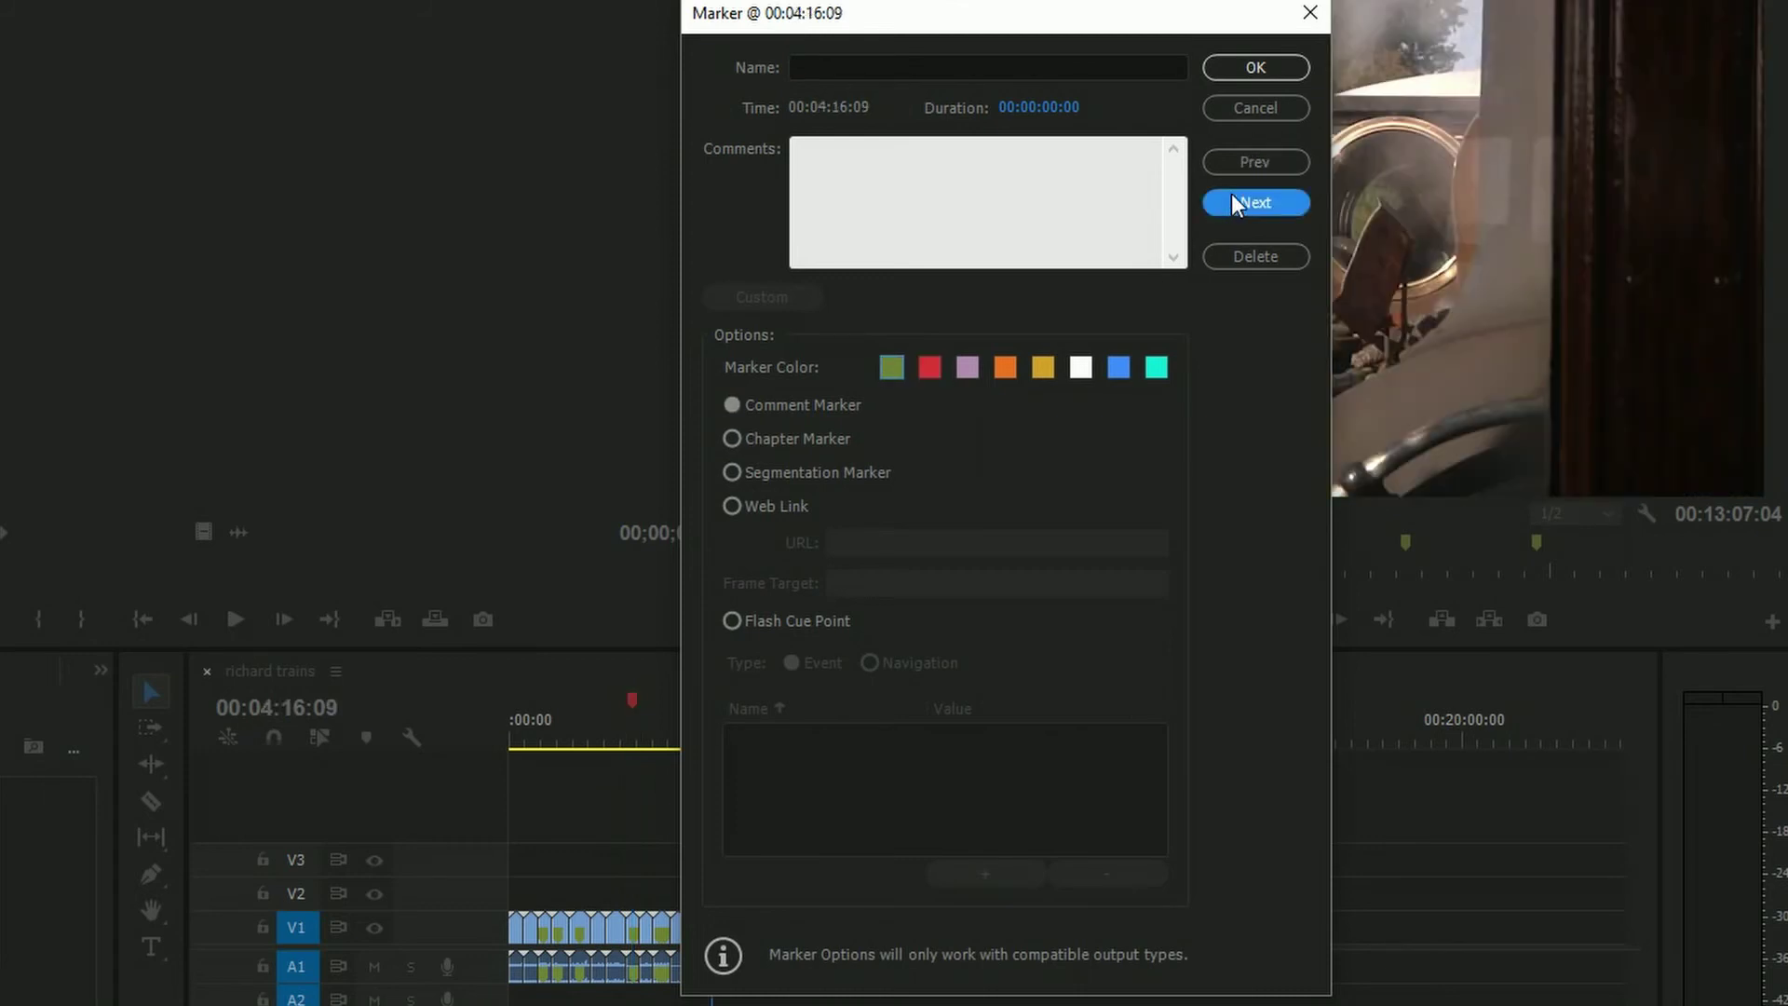
left_click(751, 440)
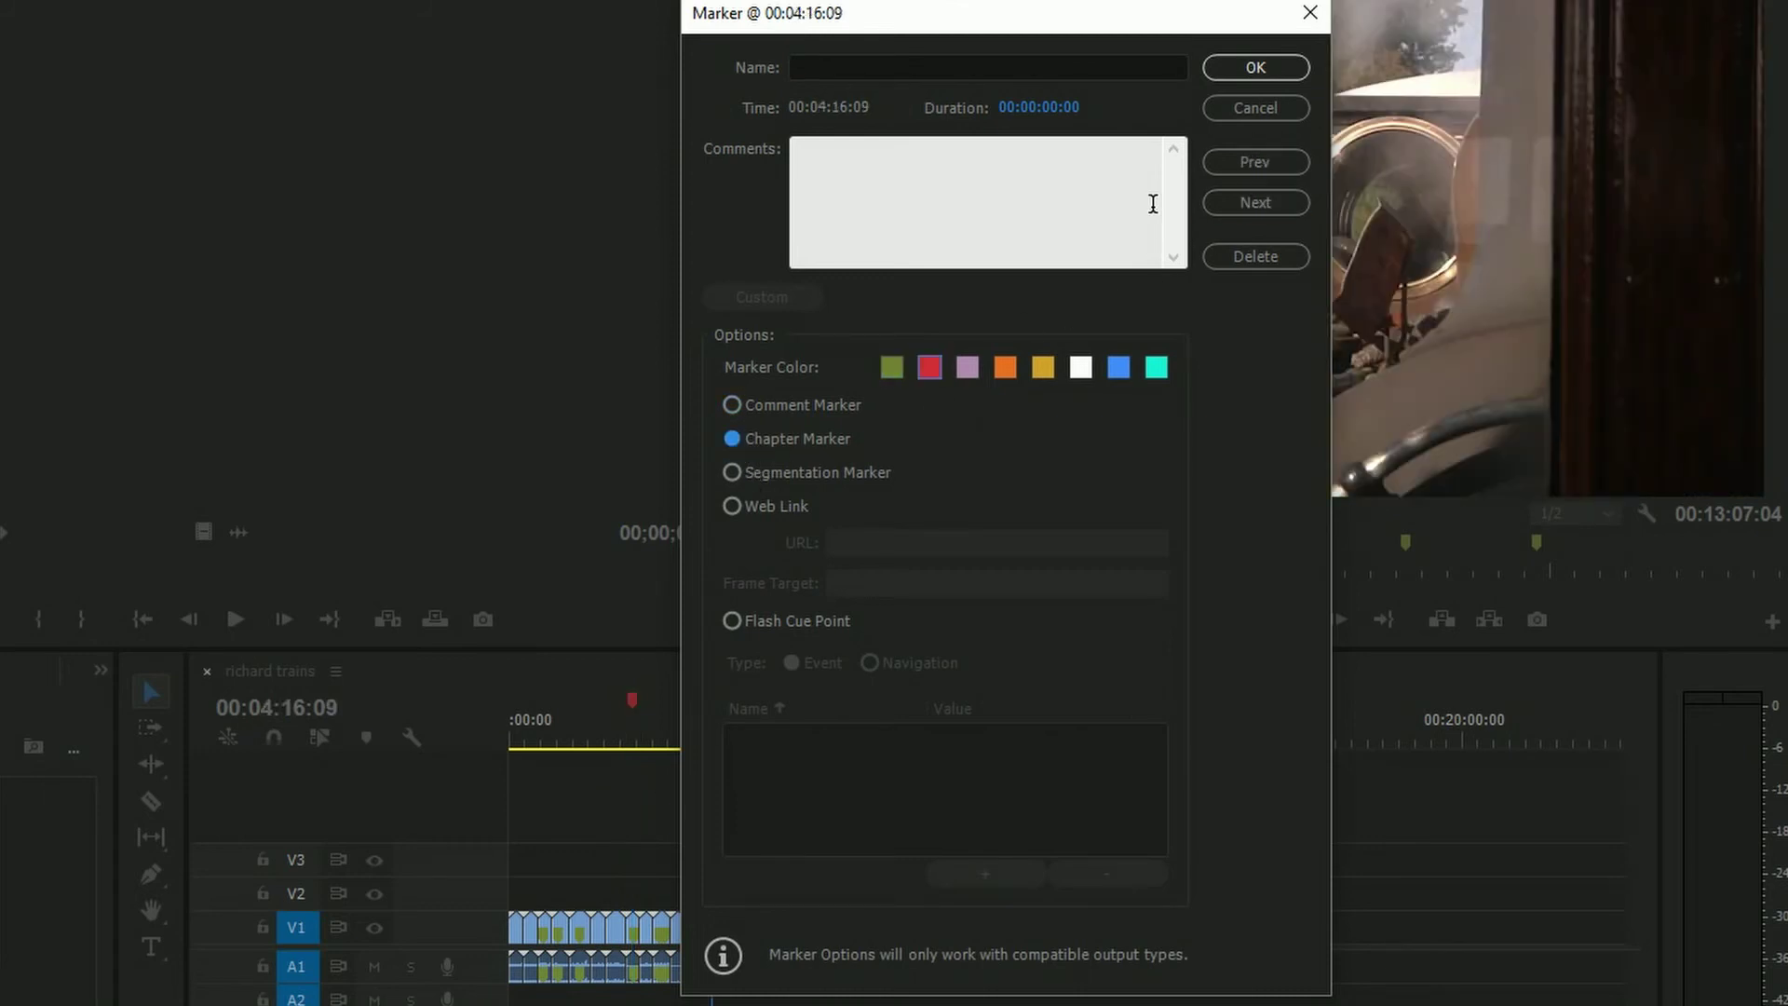
left_click(1246, 199)
left_click(813, 436)
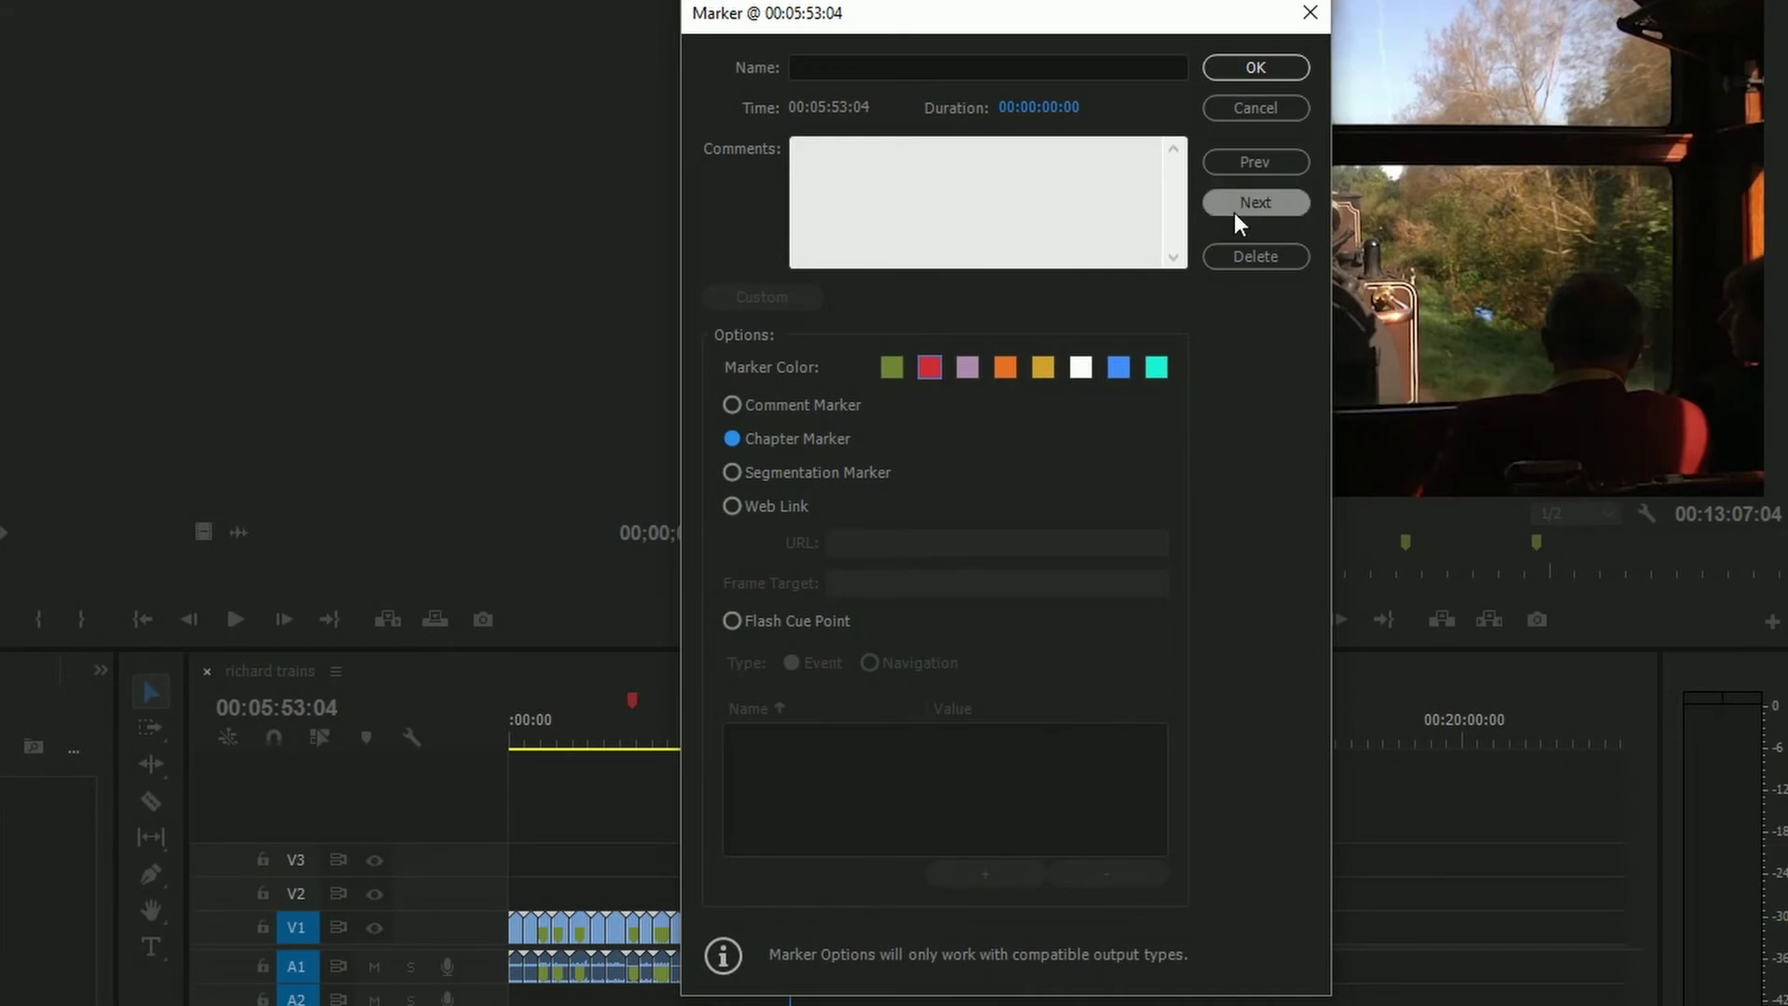
Make the remaining sequence markers at 00:08:07:07 and 00:09:49:04 chapter markers and apply the marker changes.
left_click(1235, 206)
left_click(829, 437)
left_click(1232, 203)
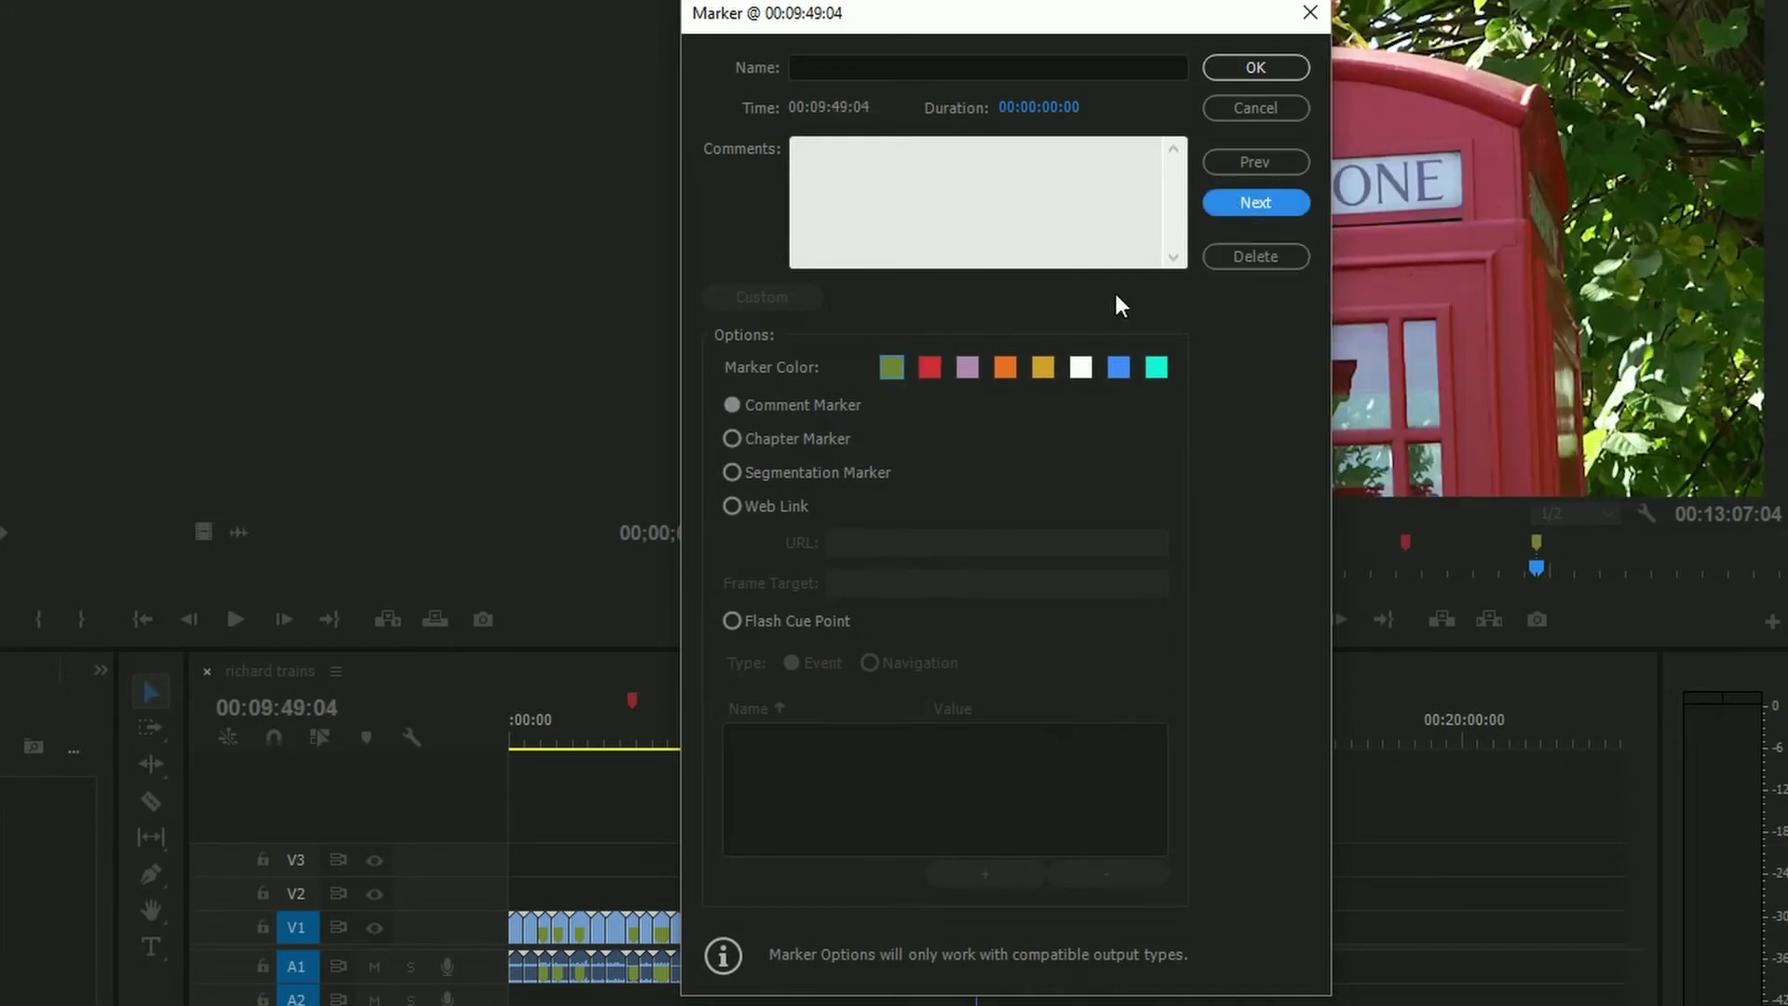
left_click(823, 437)
left_click_drag(934, 23, 1431, 65)
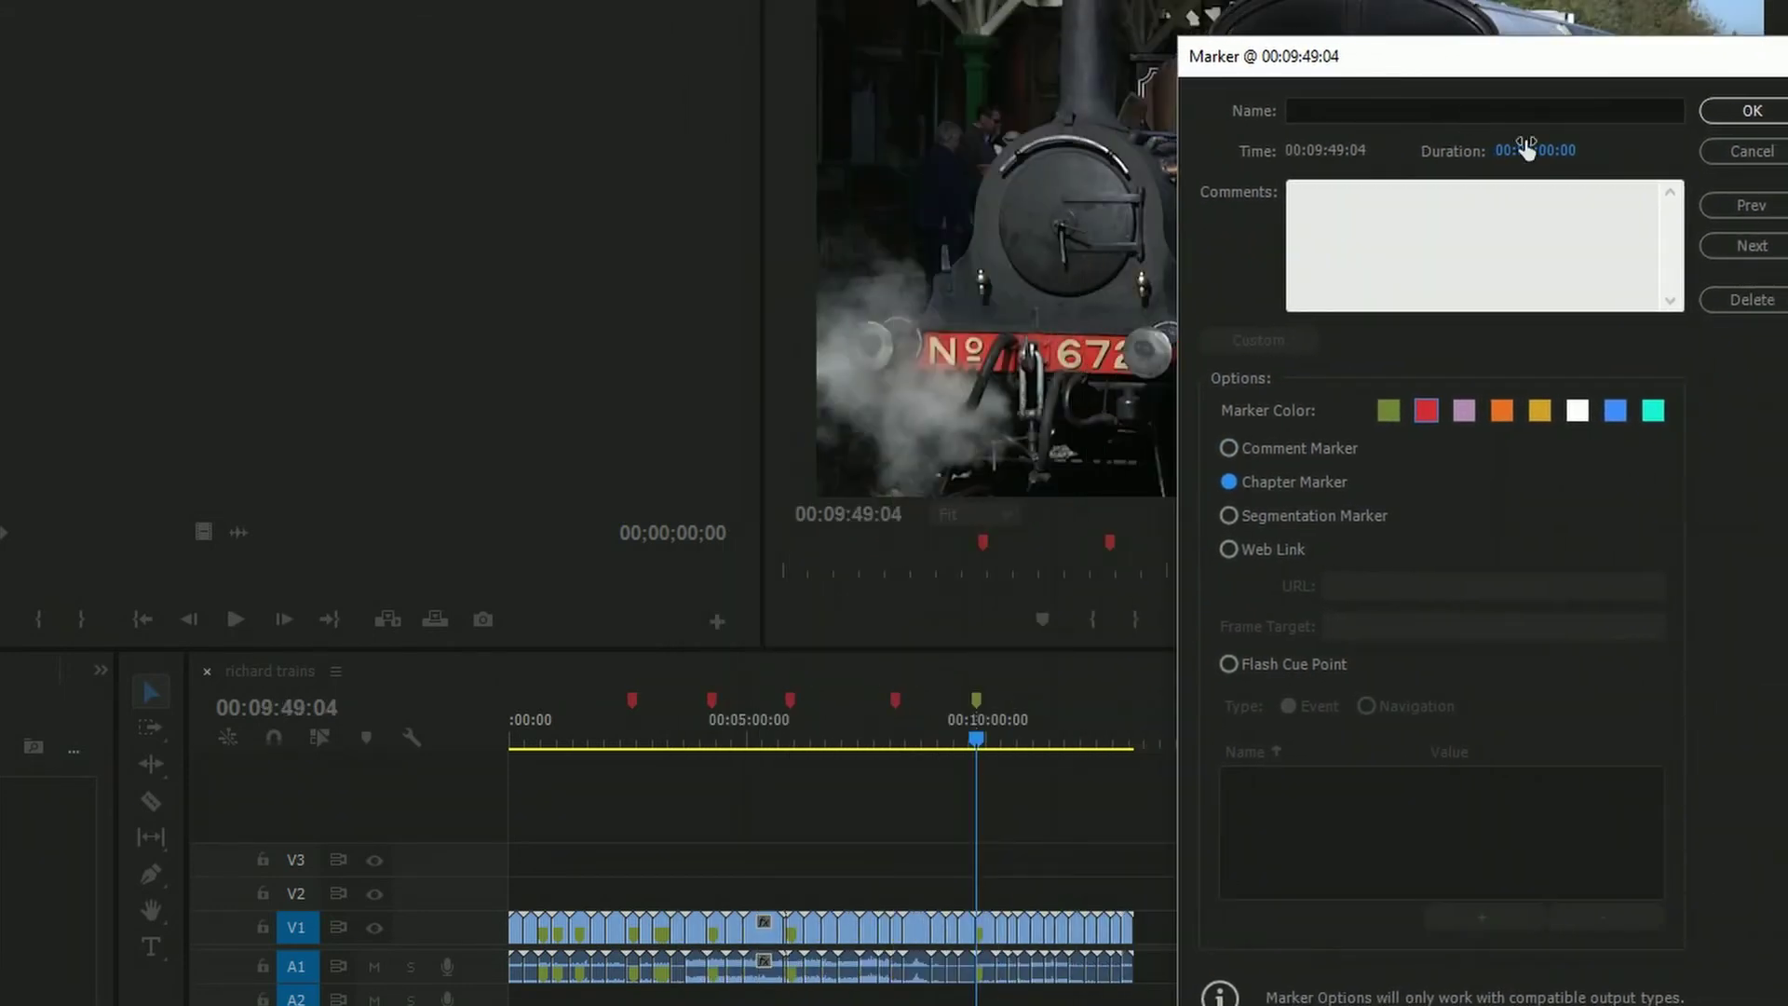
left_click(1748, 115)
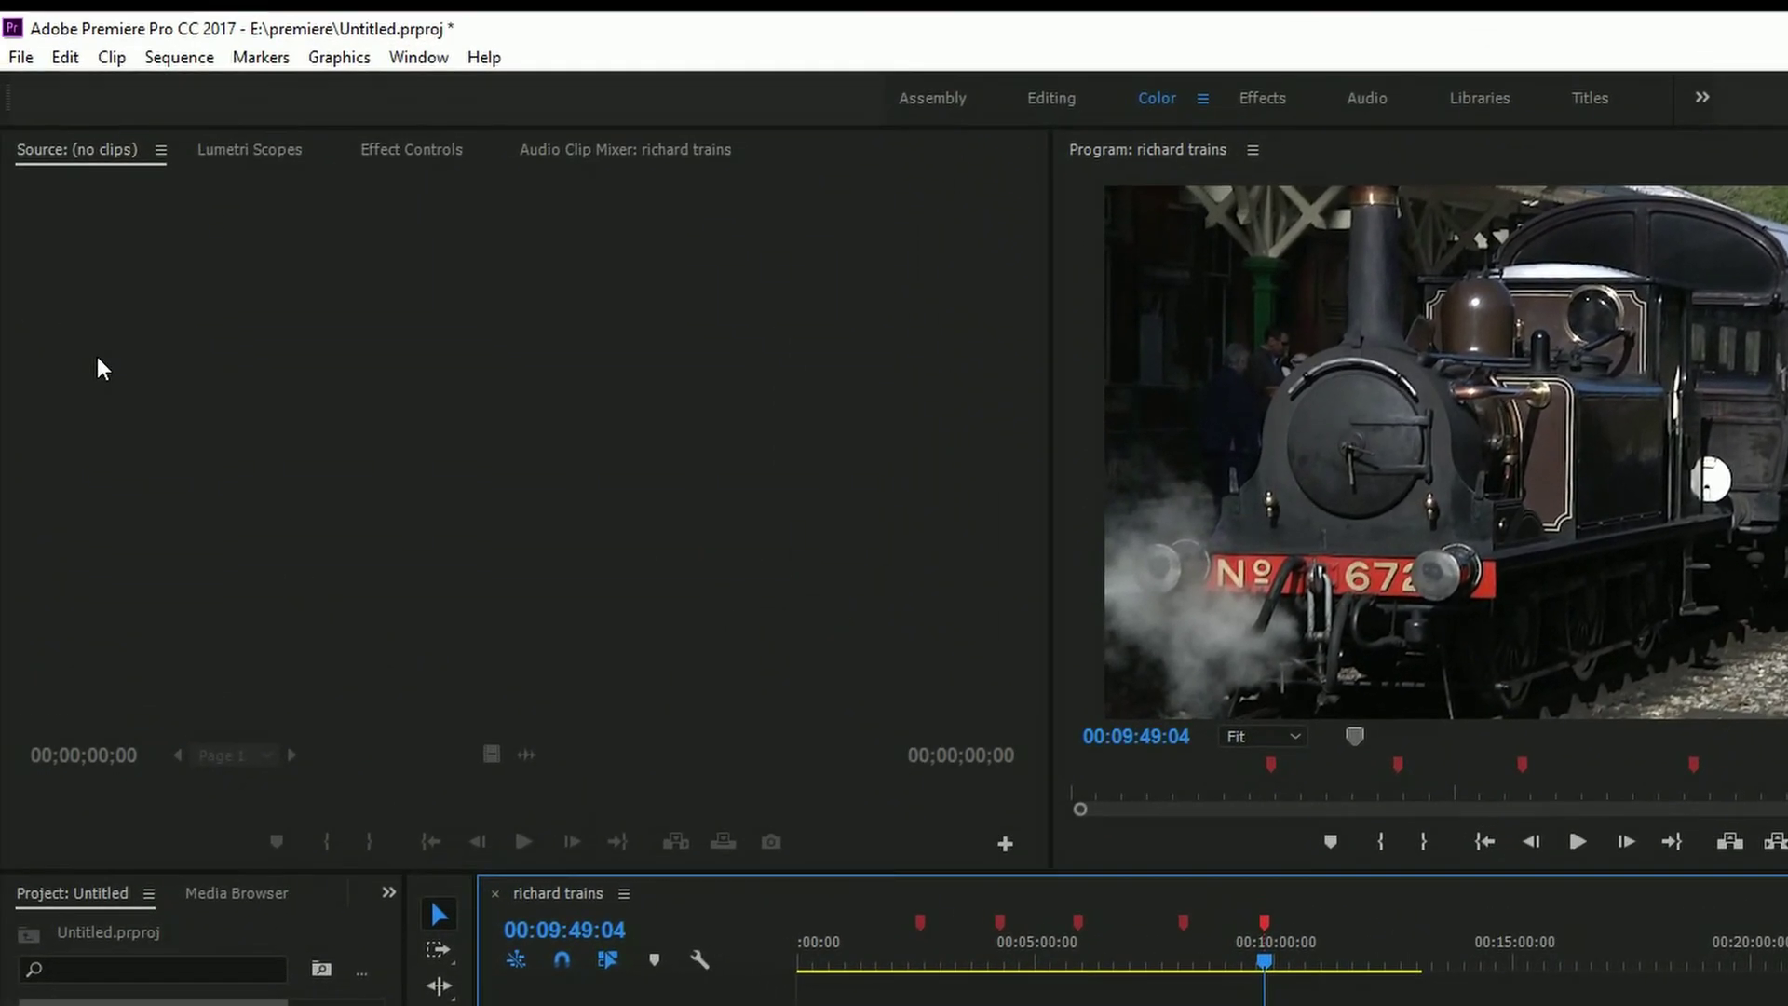
Open the media export settings for the richard trains sequence and set the format to H.264 Blu-ray.
left_click(22, 57)
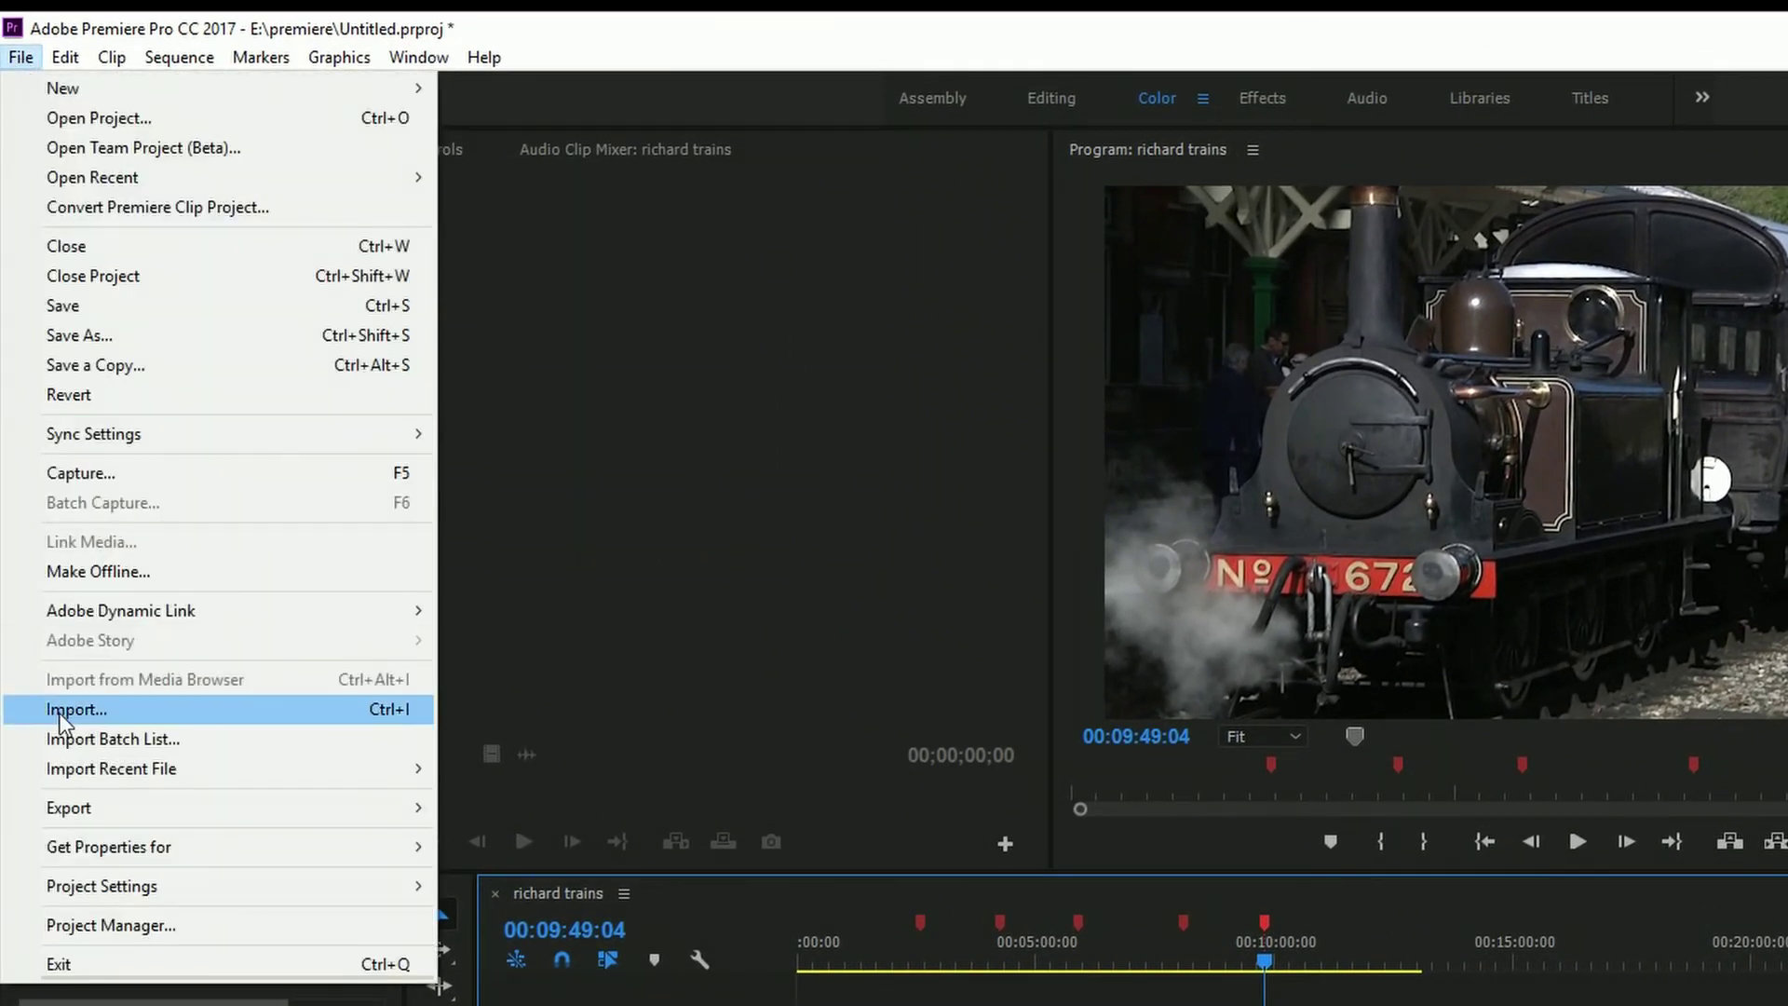
mouse_move(88, 810)
left_click(508, 807)
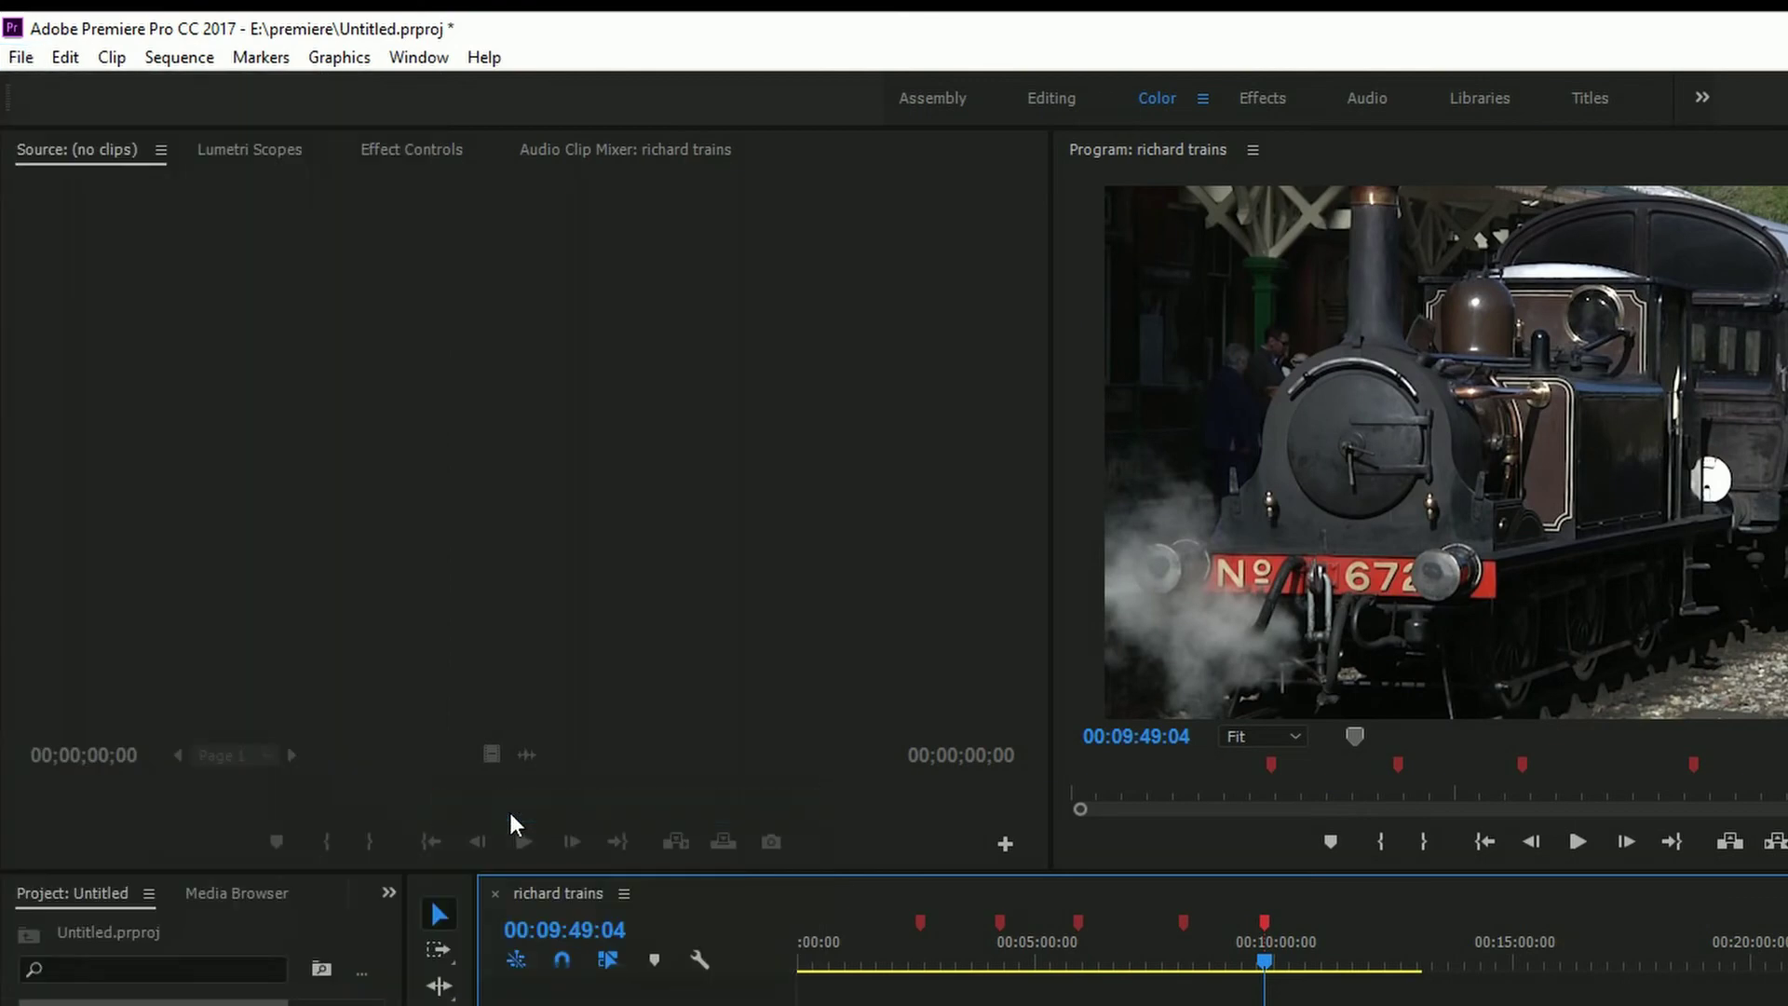
left_click_drag(806, 154, 552, 80)
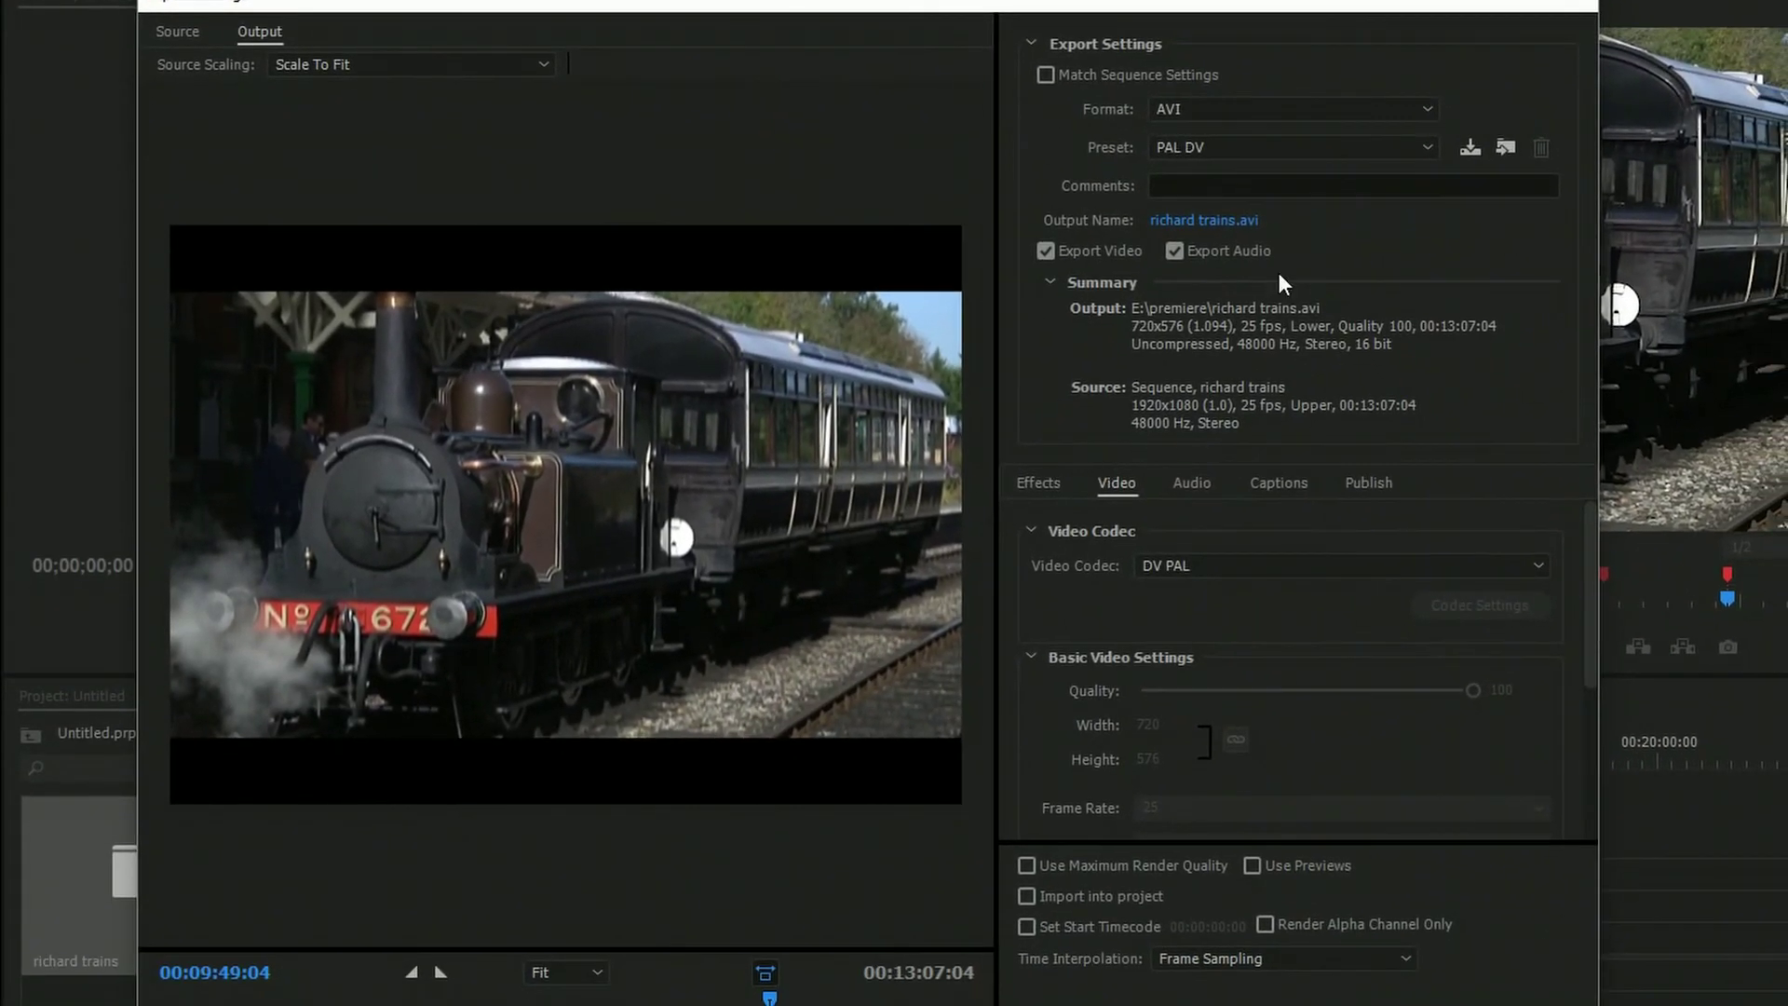
left_click(1197, 112)
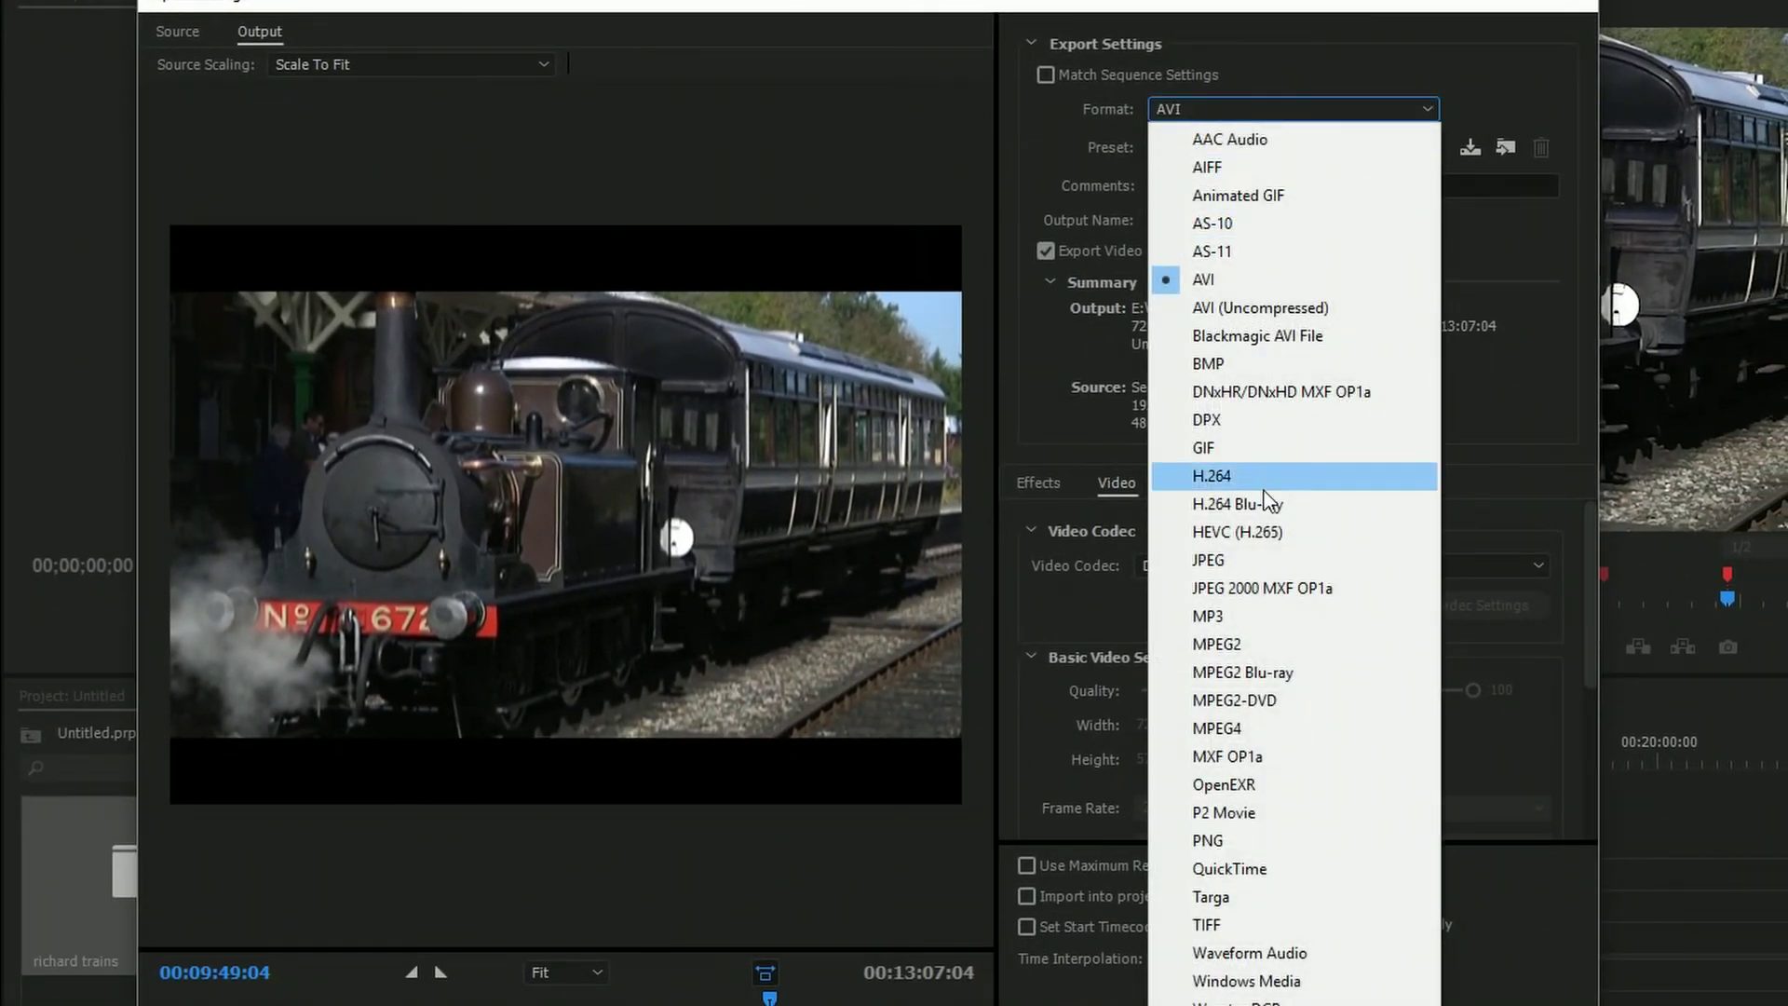
left_click(1269, 508)
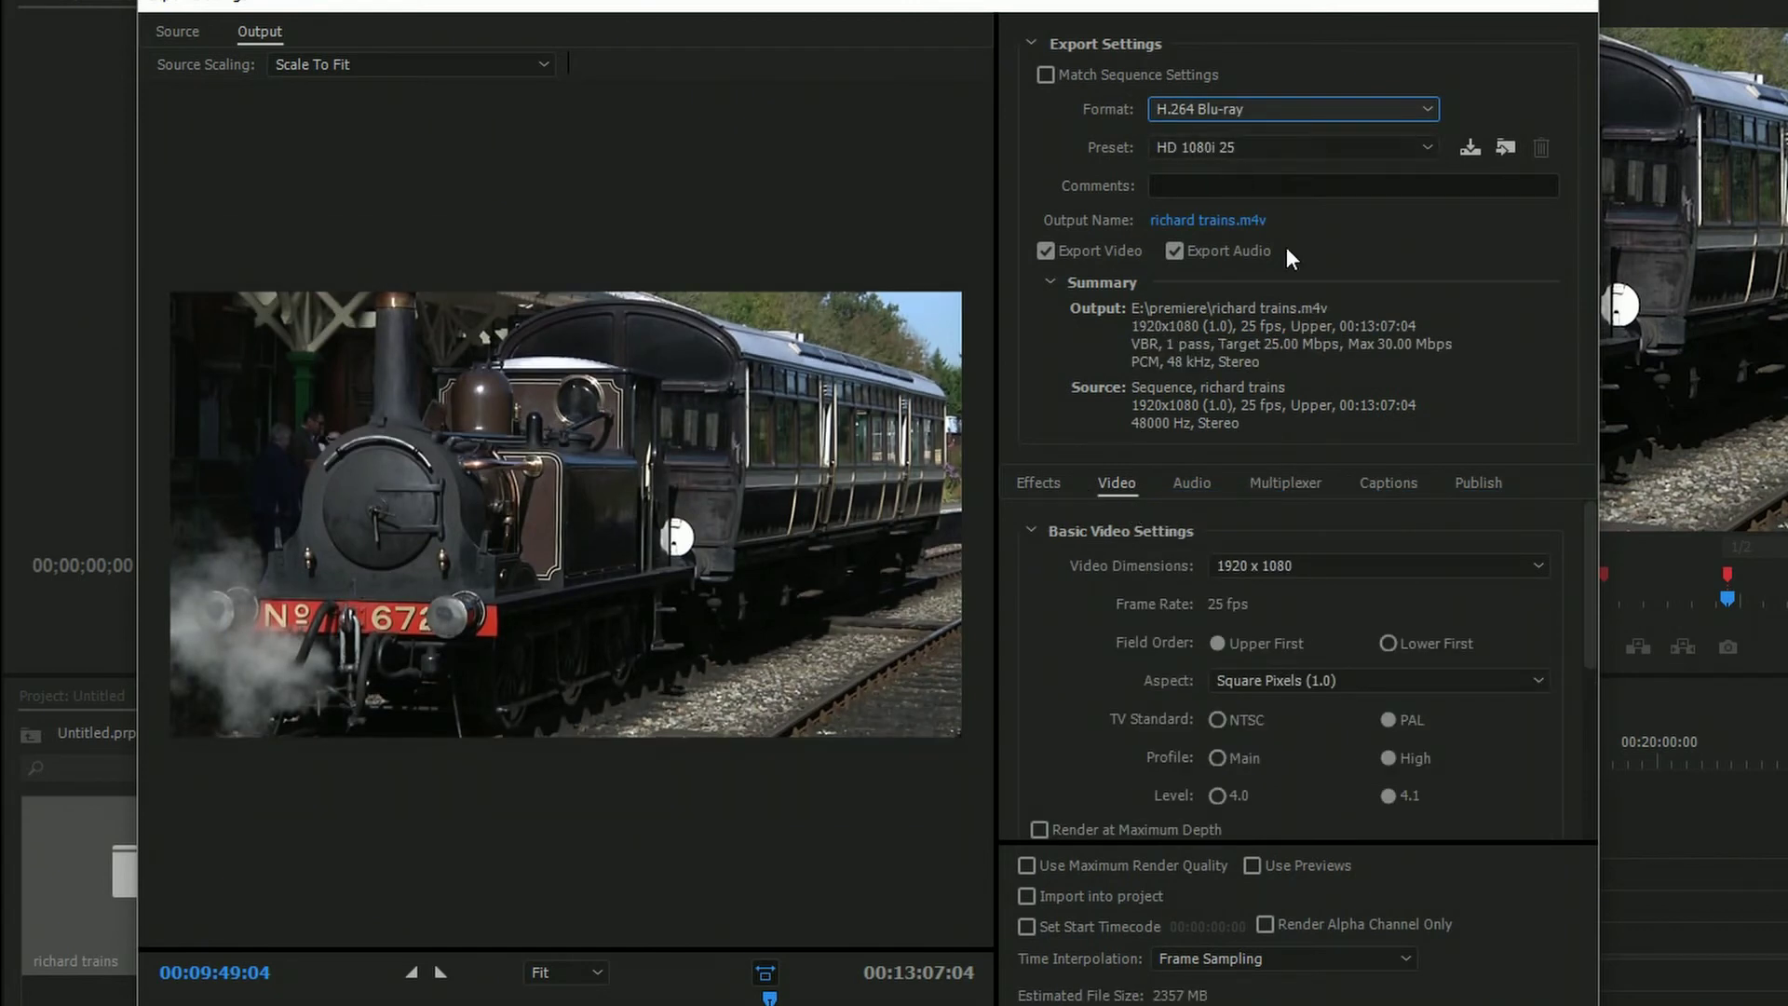
Review the bitrate settings, set the audio format to Dolby Digital, and export the sequence.
left_click_drag(1591, 618, 1582, 759)
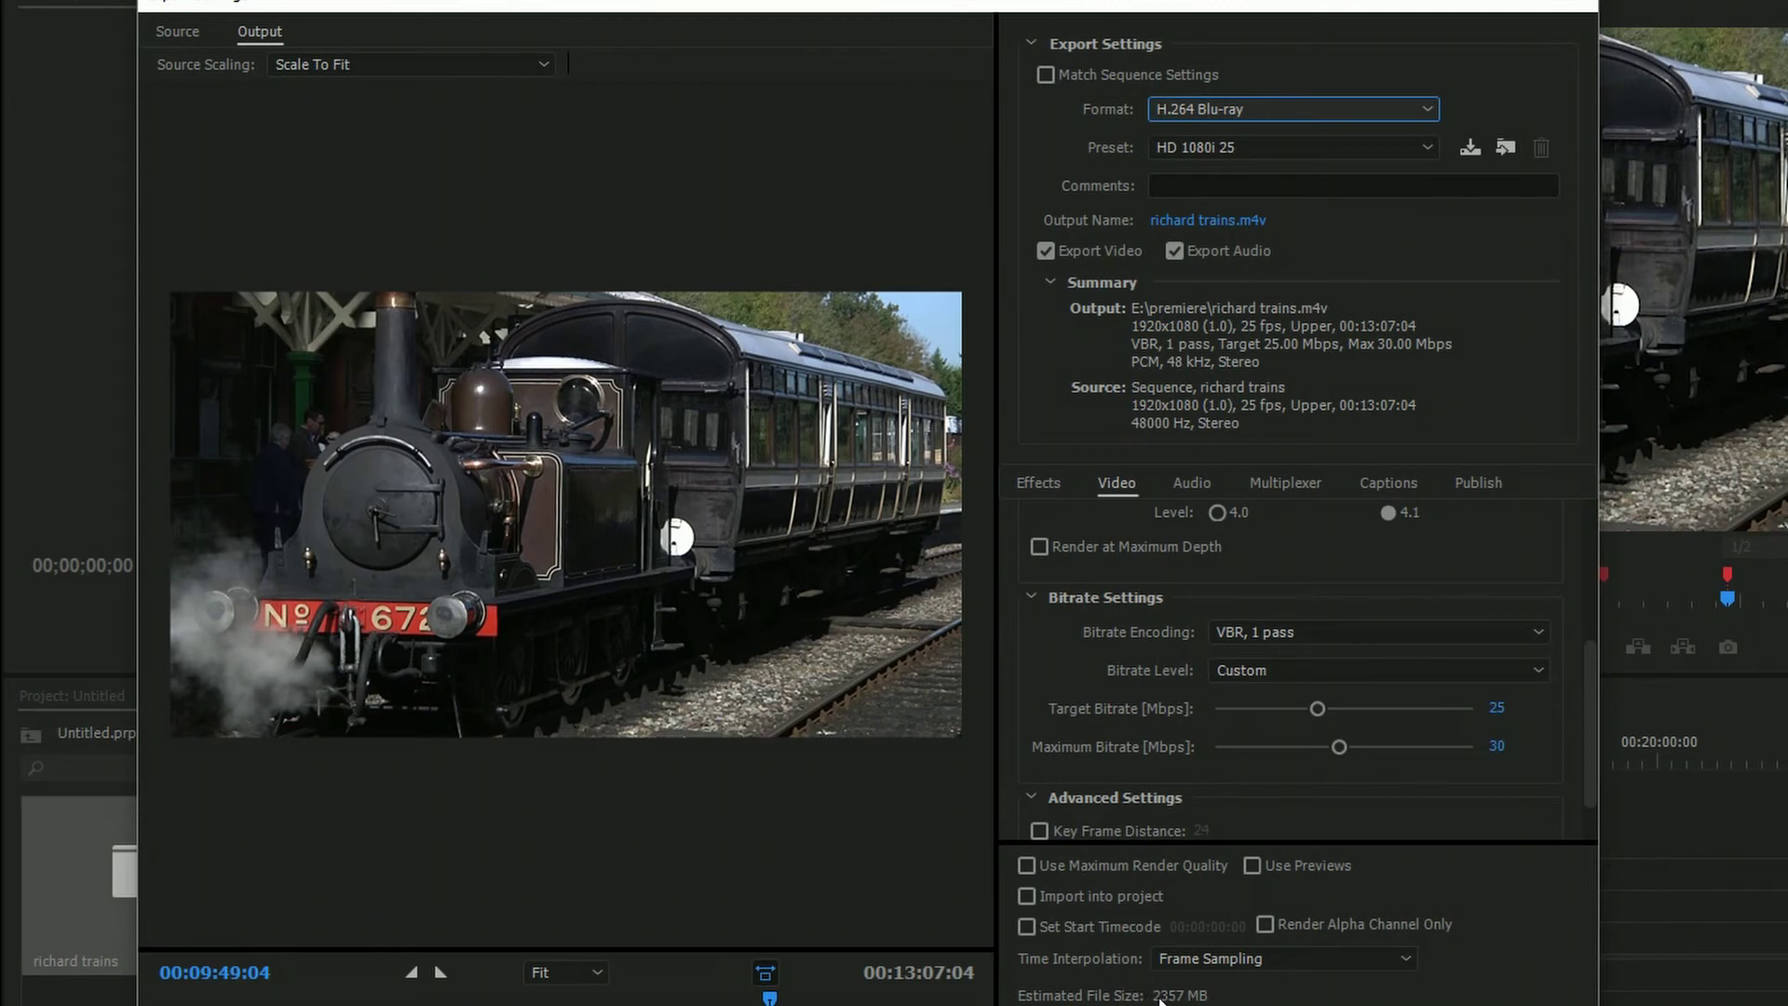
left_click(1198, 478)
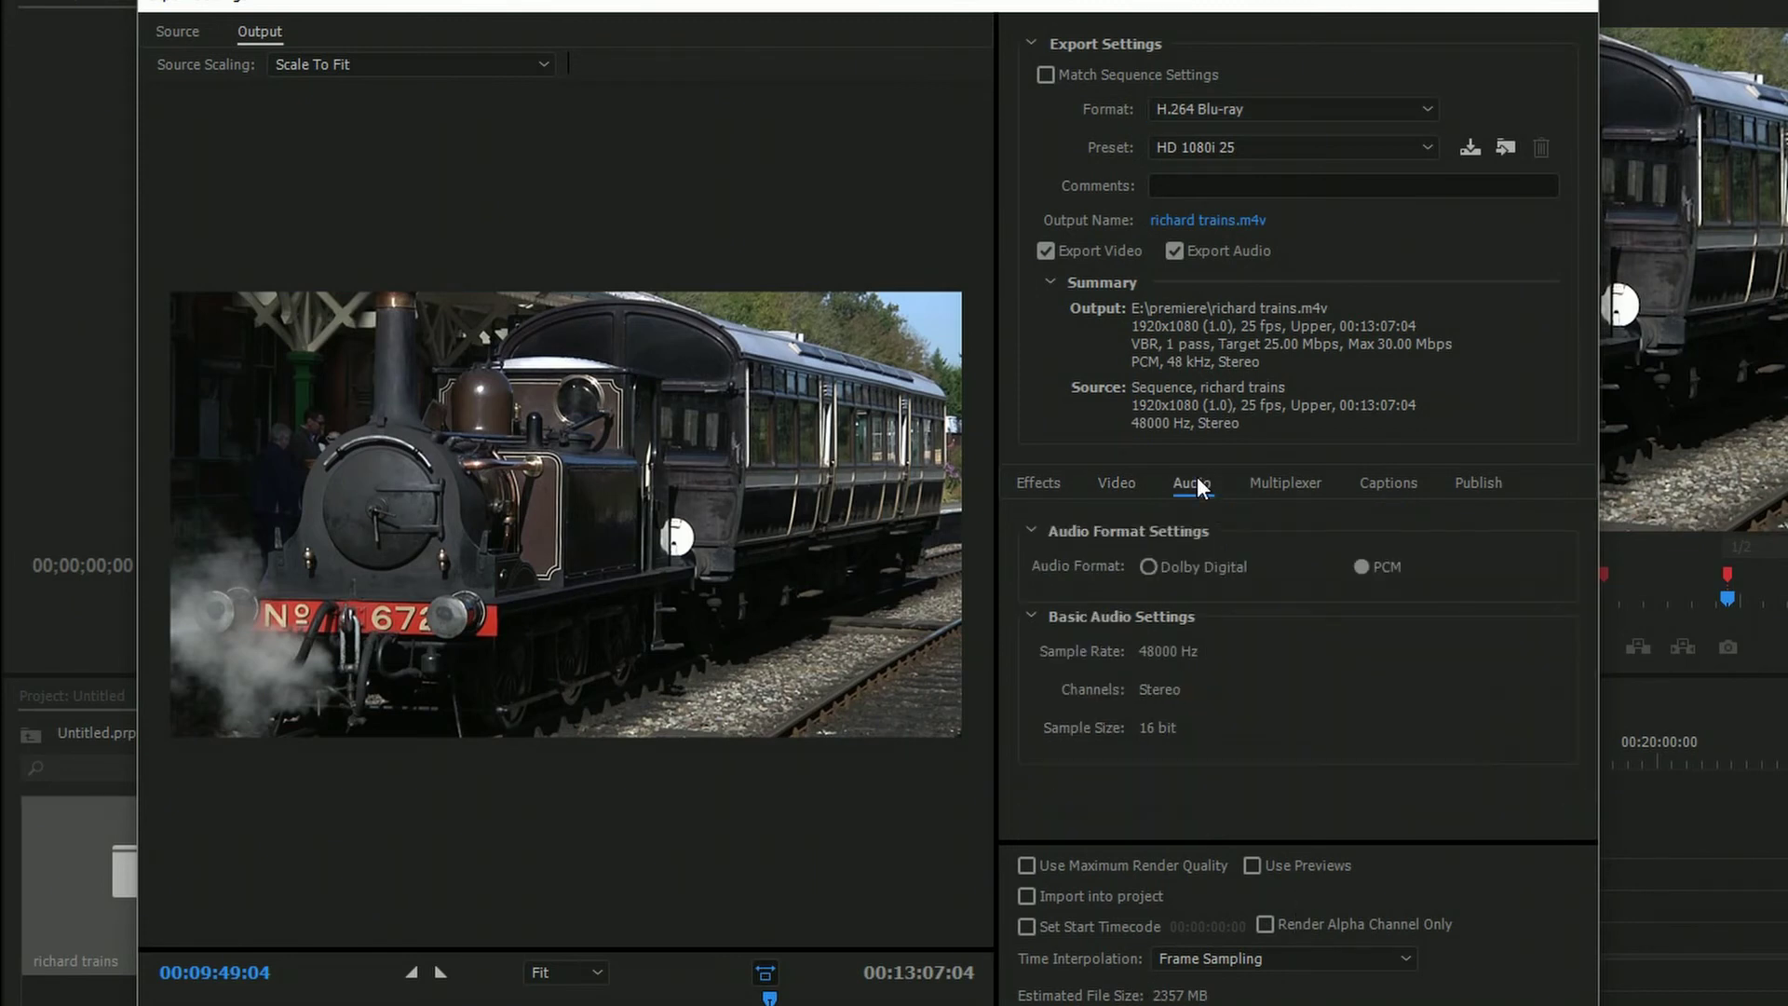
left_click(1160, 564)
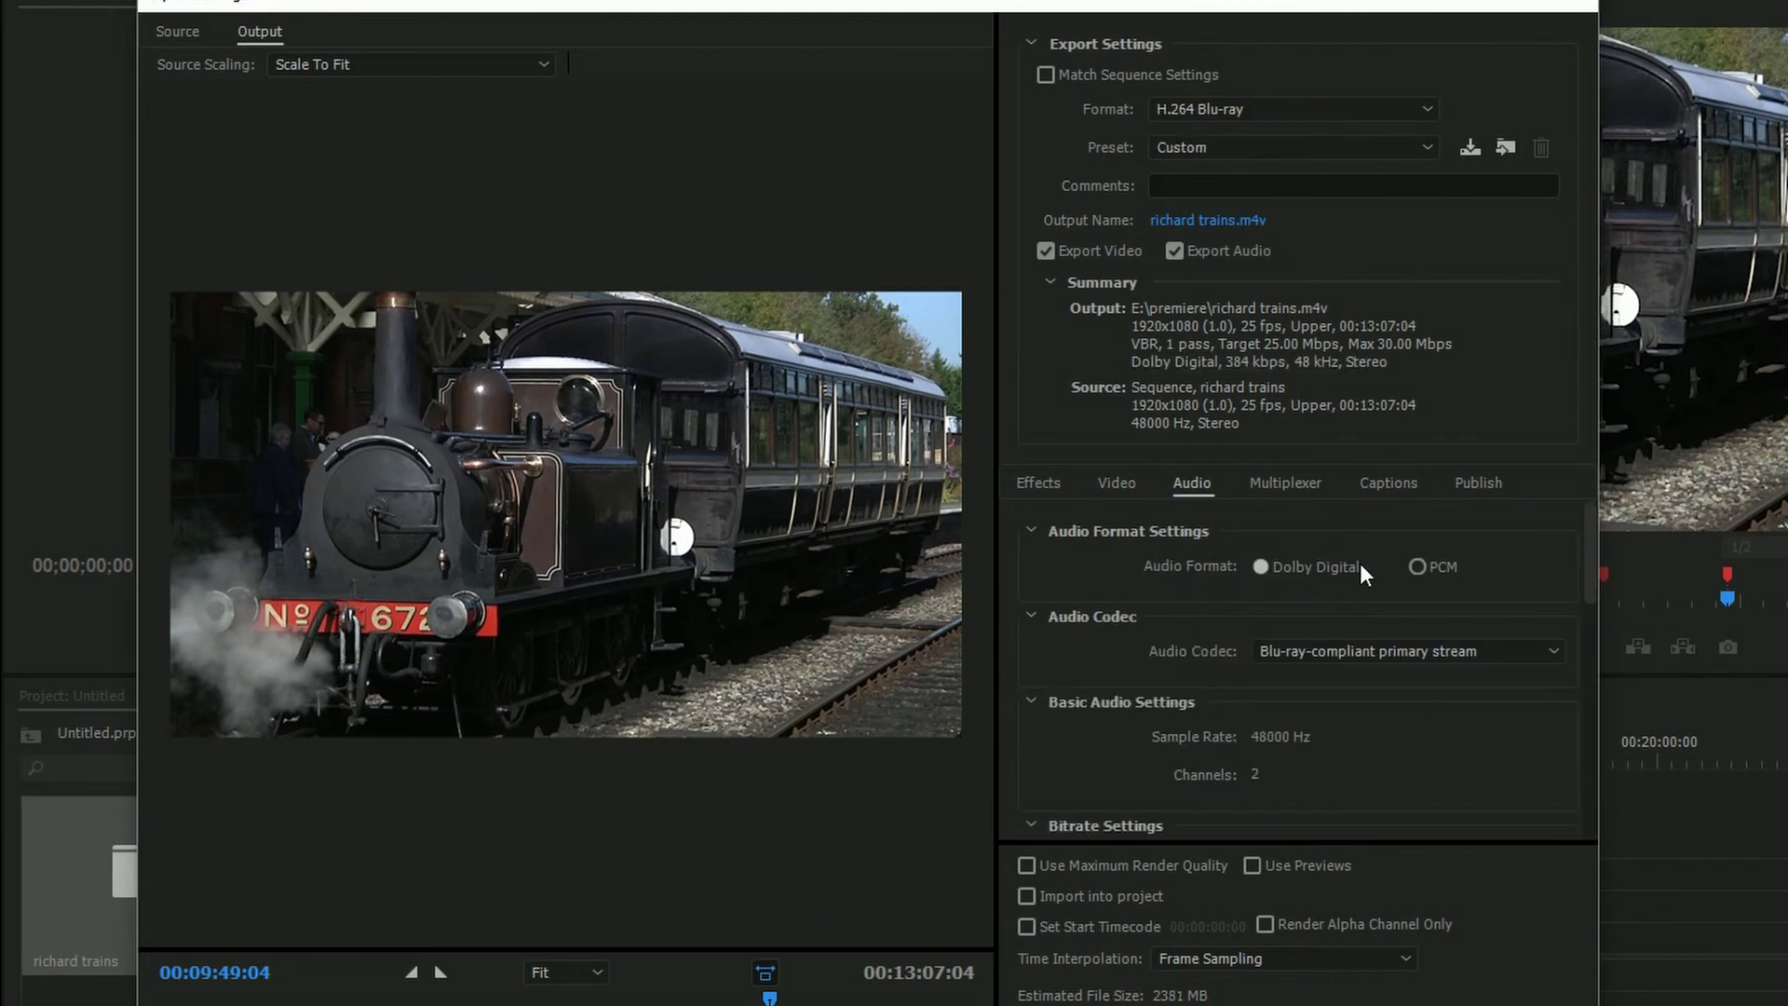
left_click(1117, 483)
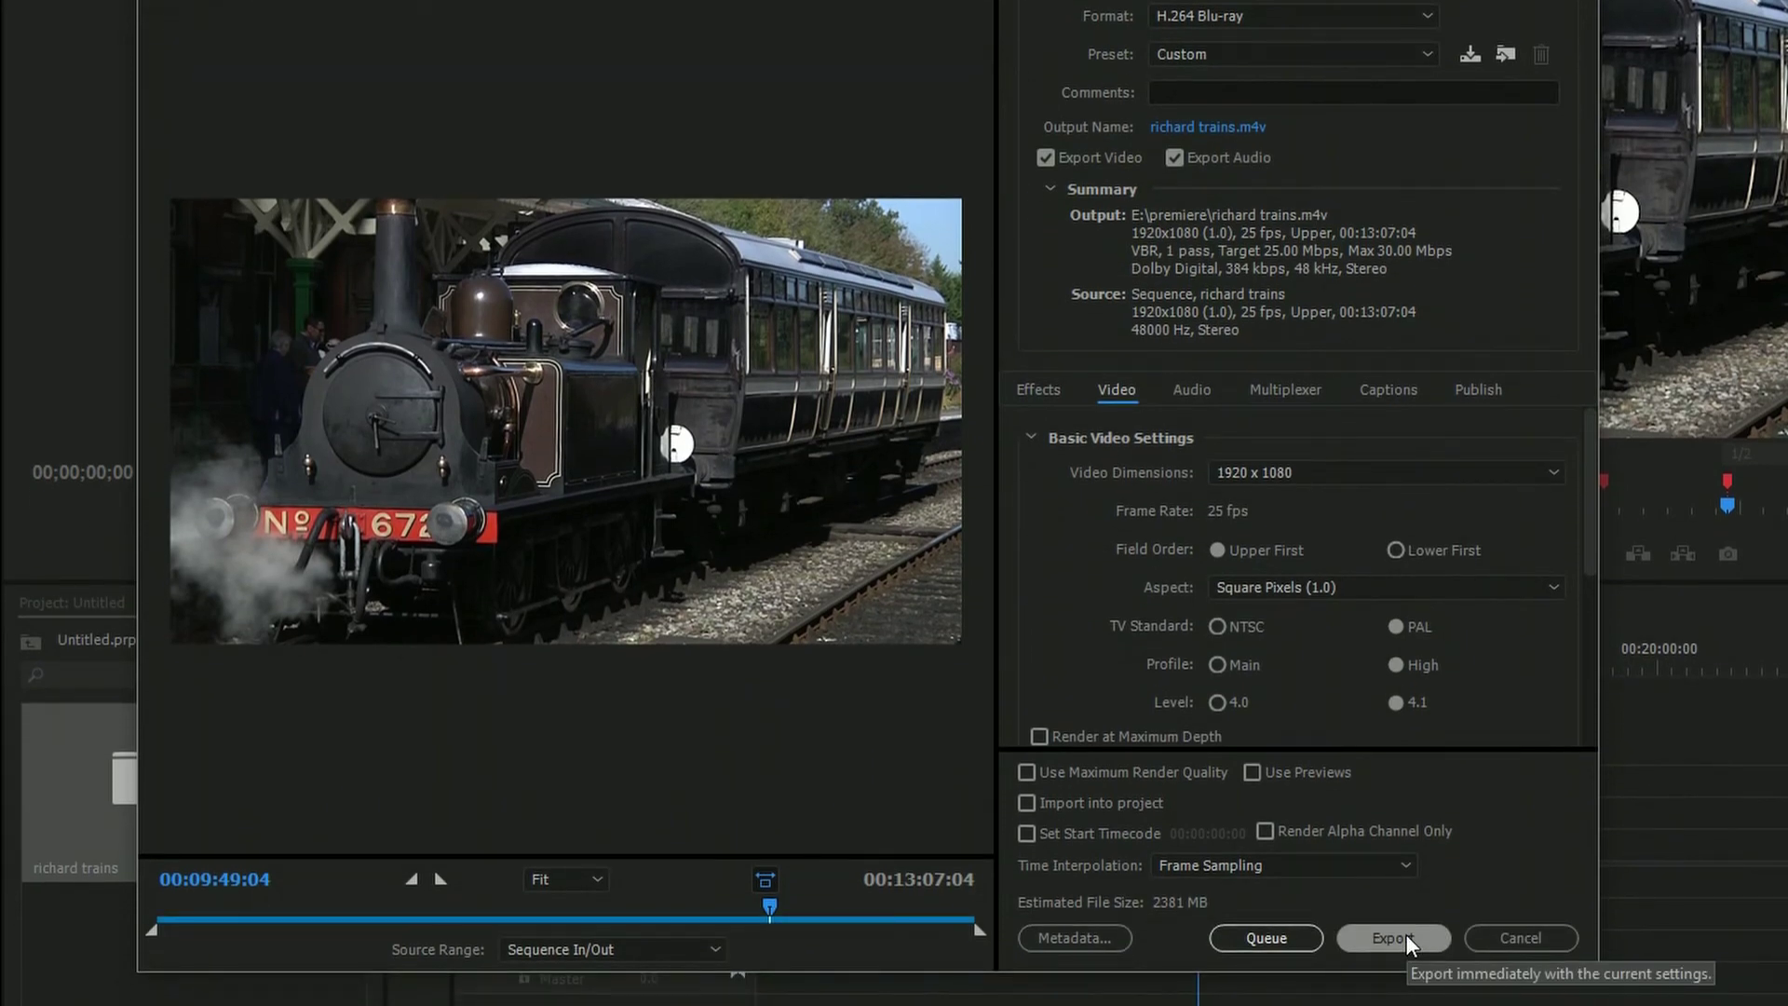
left_click(1407, 935)
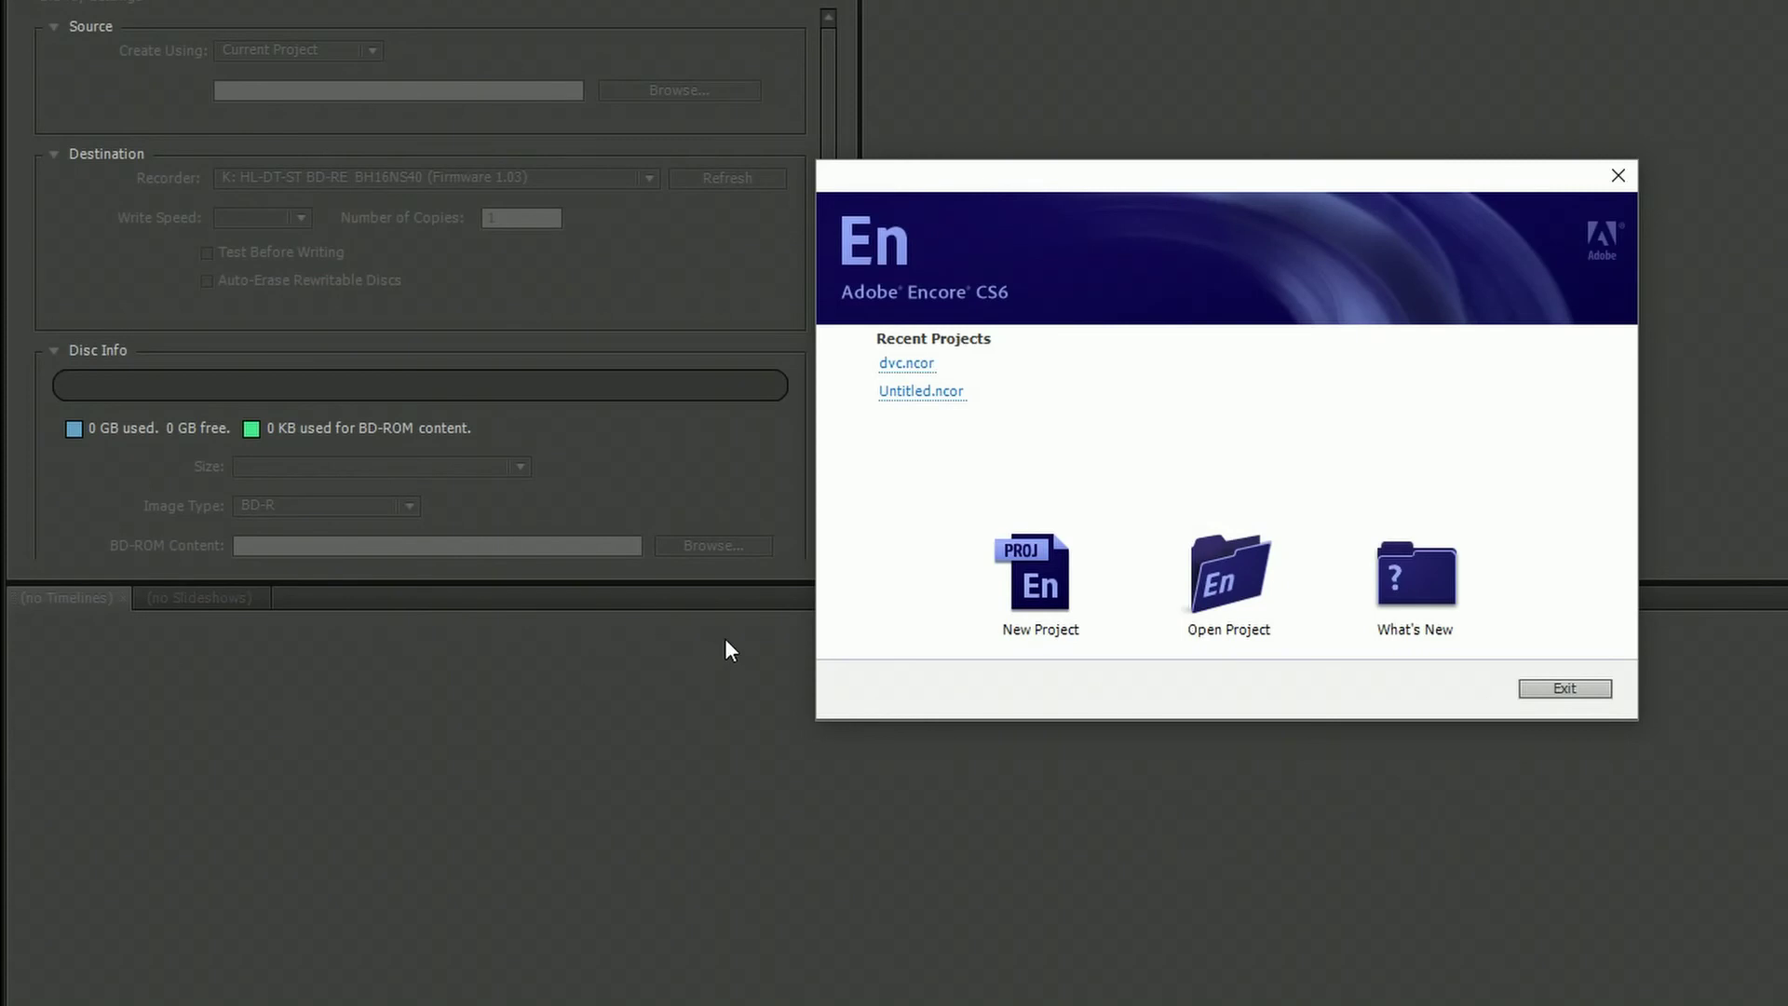
In Adobe Encore, create a new PAL Blu-ray project named "Premiere cc" in E:\premiere.
left_click(1060, 596)
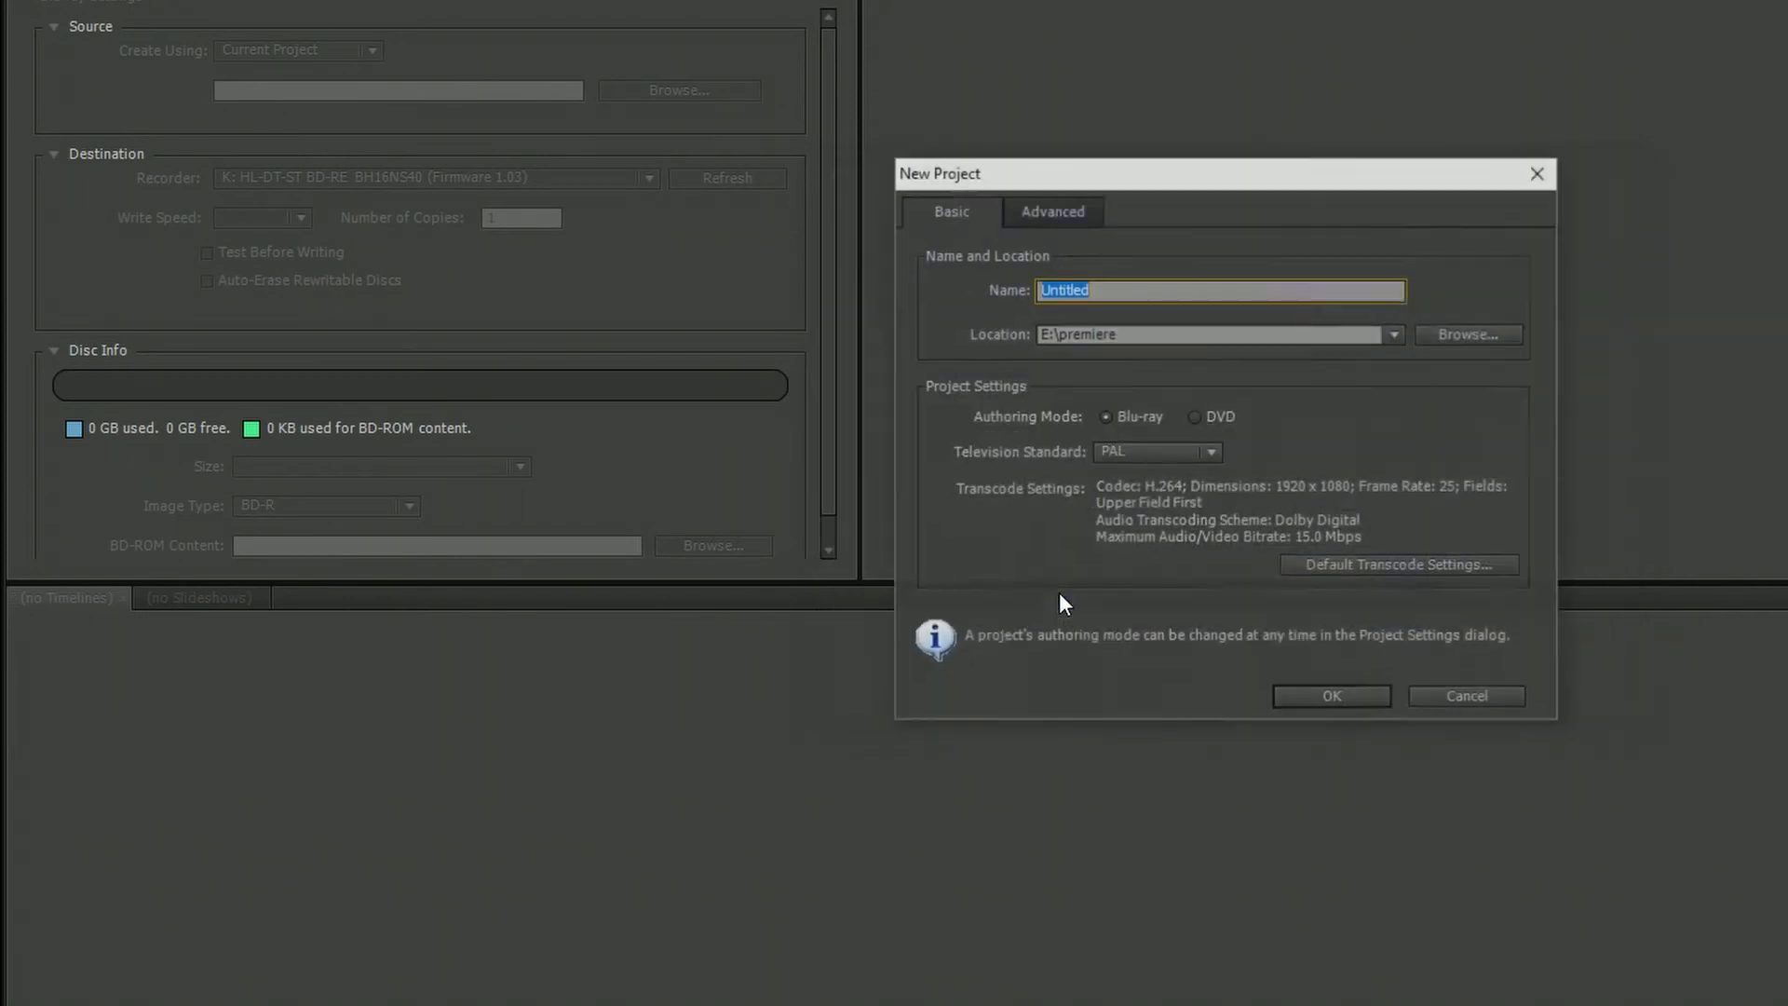
left_click(1177, 457)
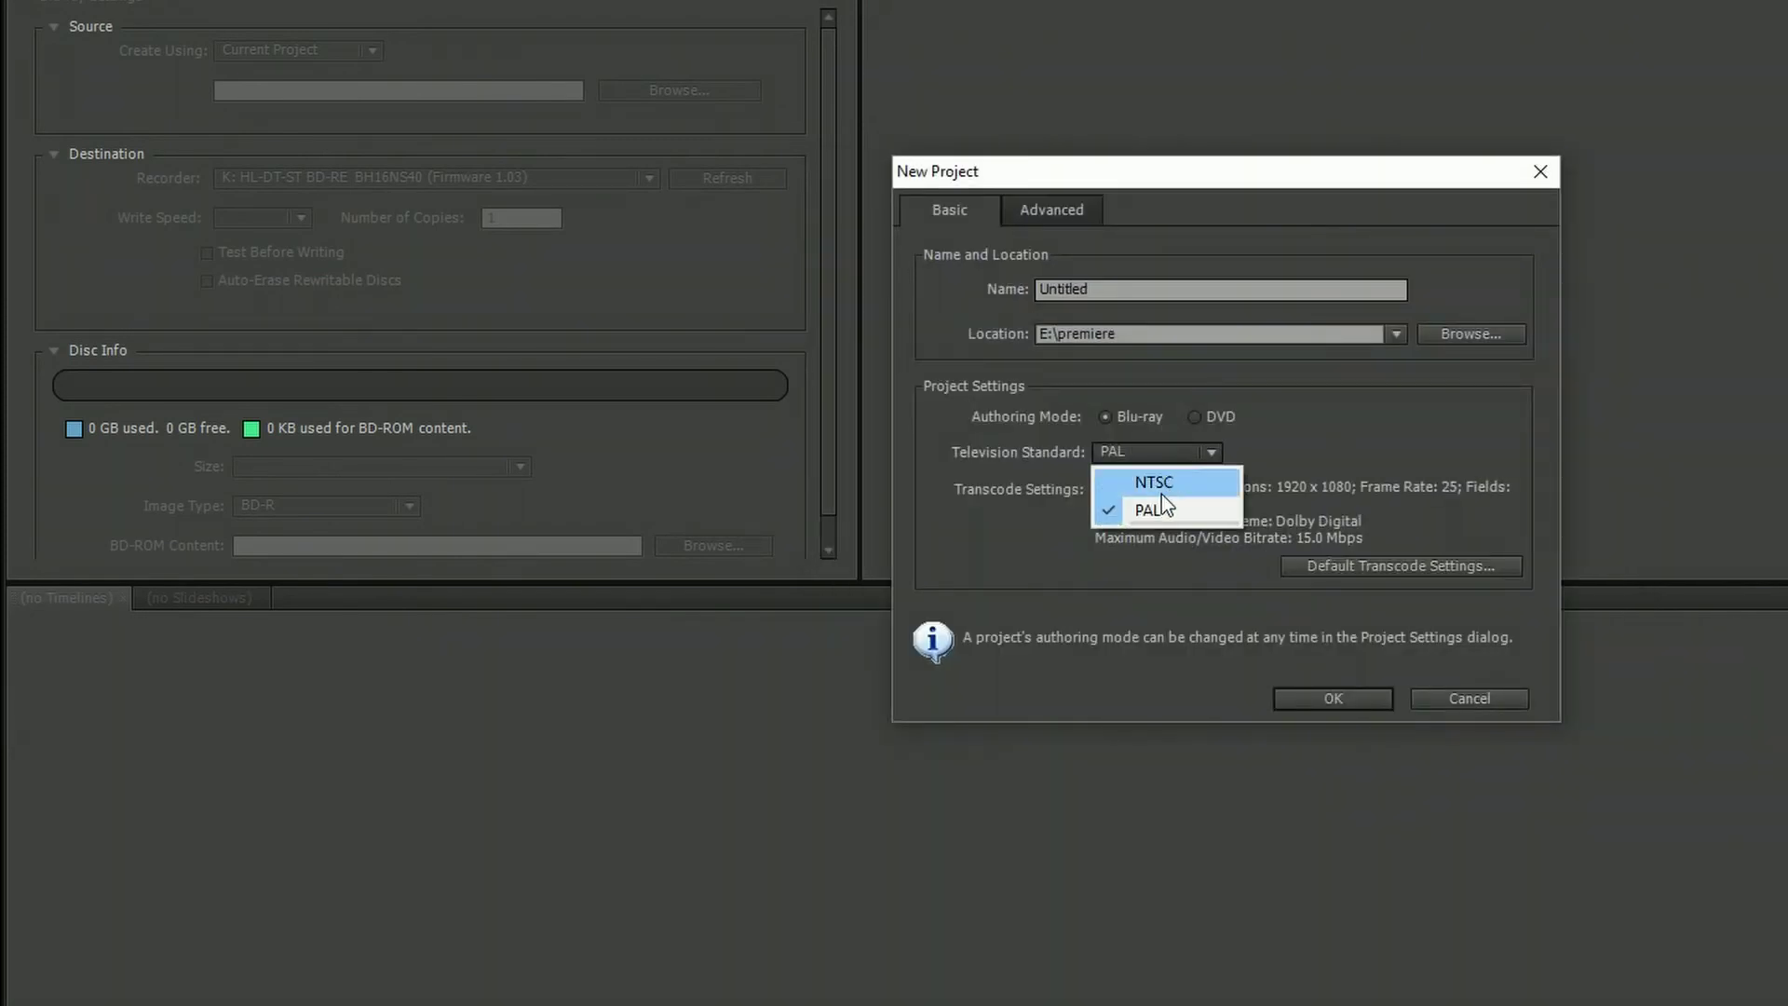
left_click(1159, 506)
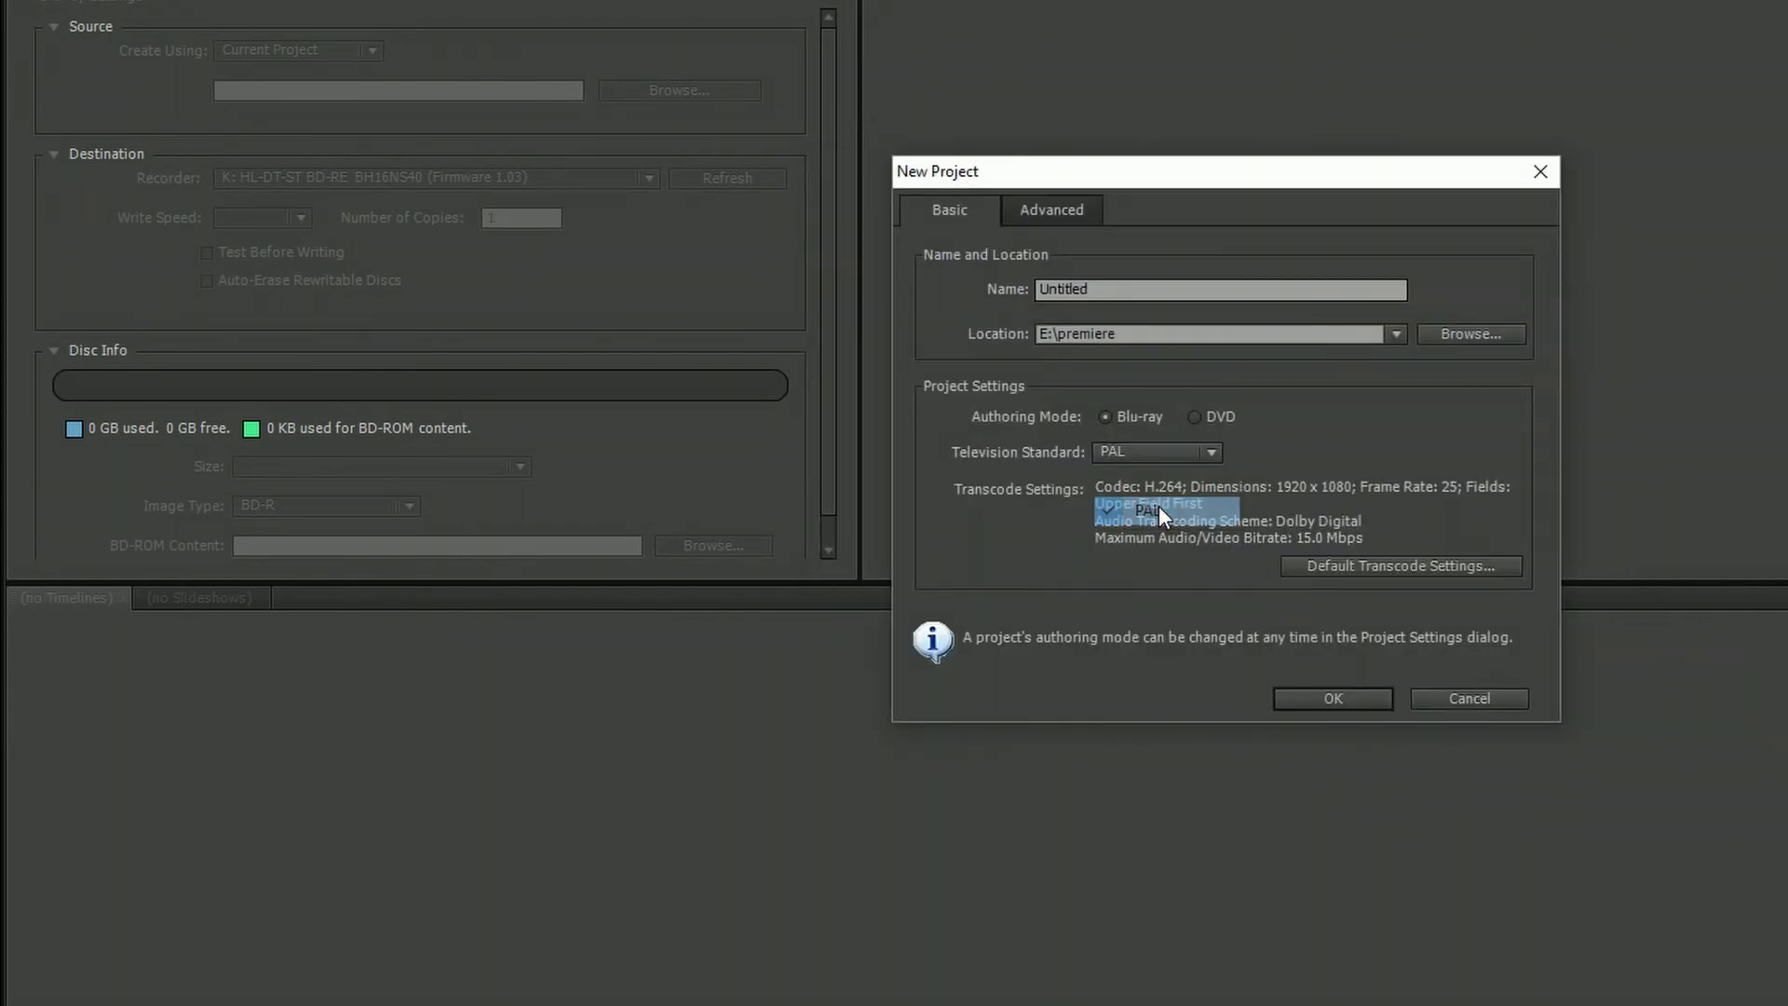
left_click(1090, 291)
left_click_drag(1038, 289, 1073, 282)
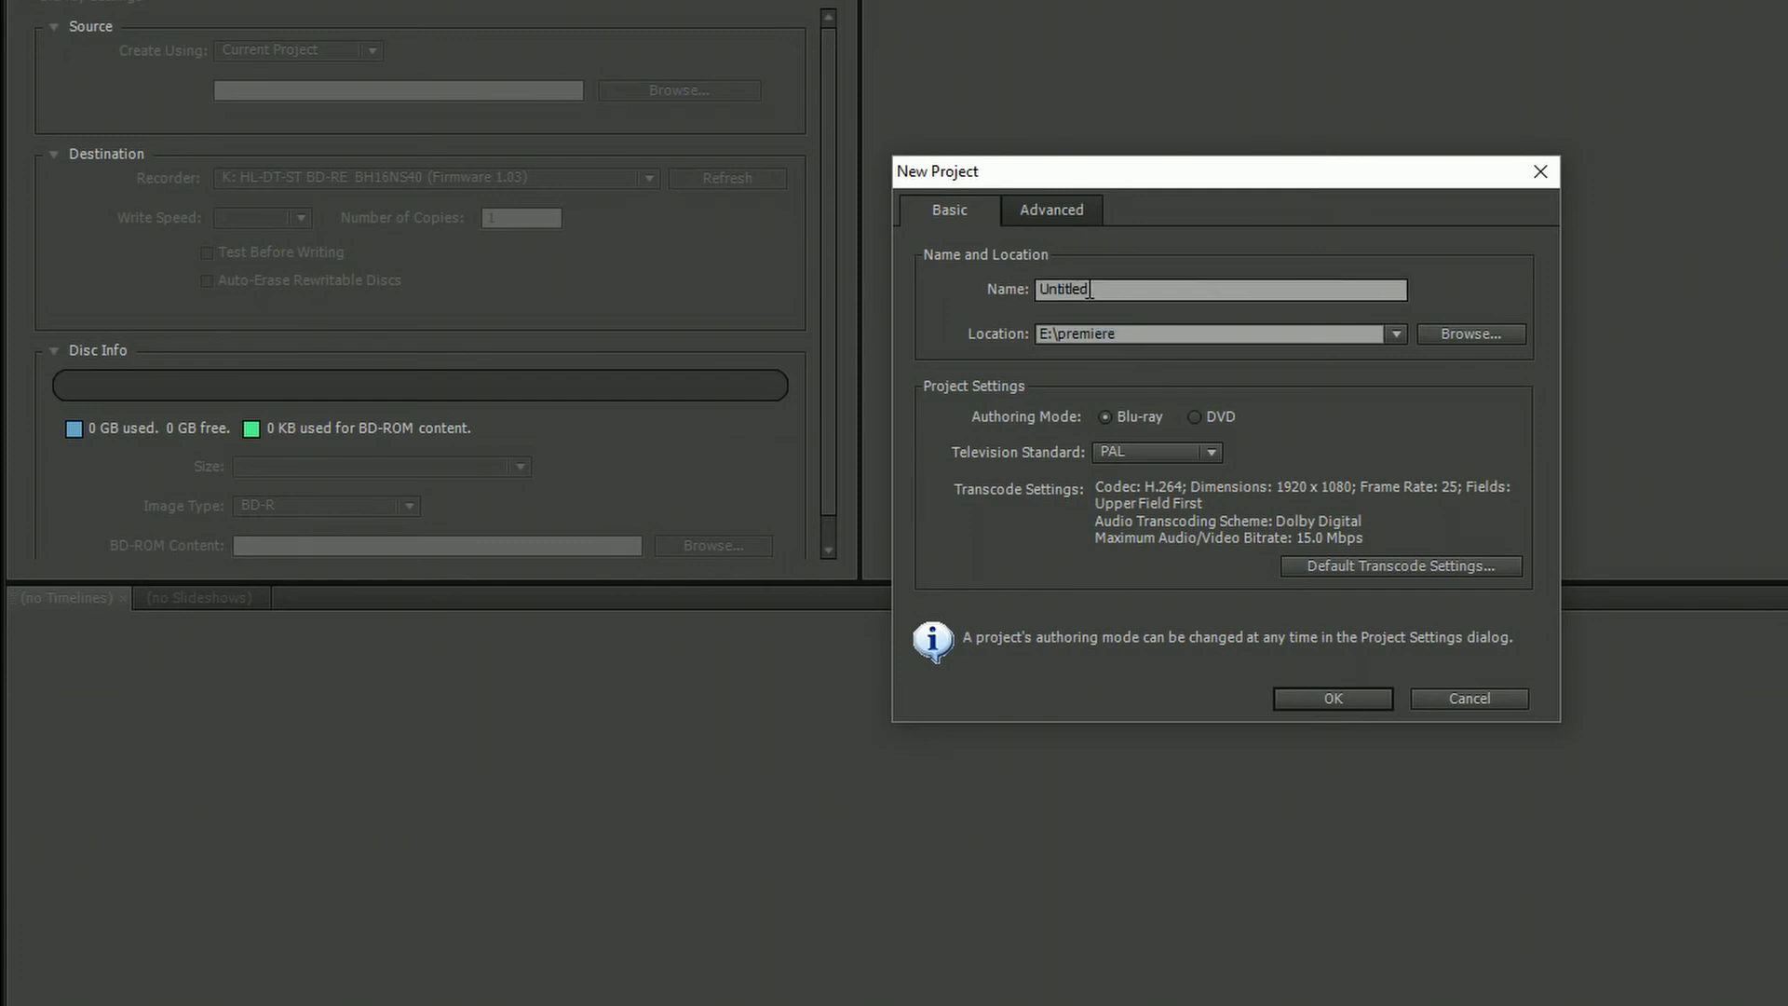
type("Premiere cc")
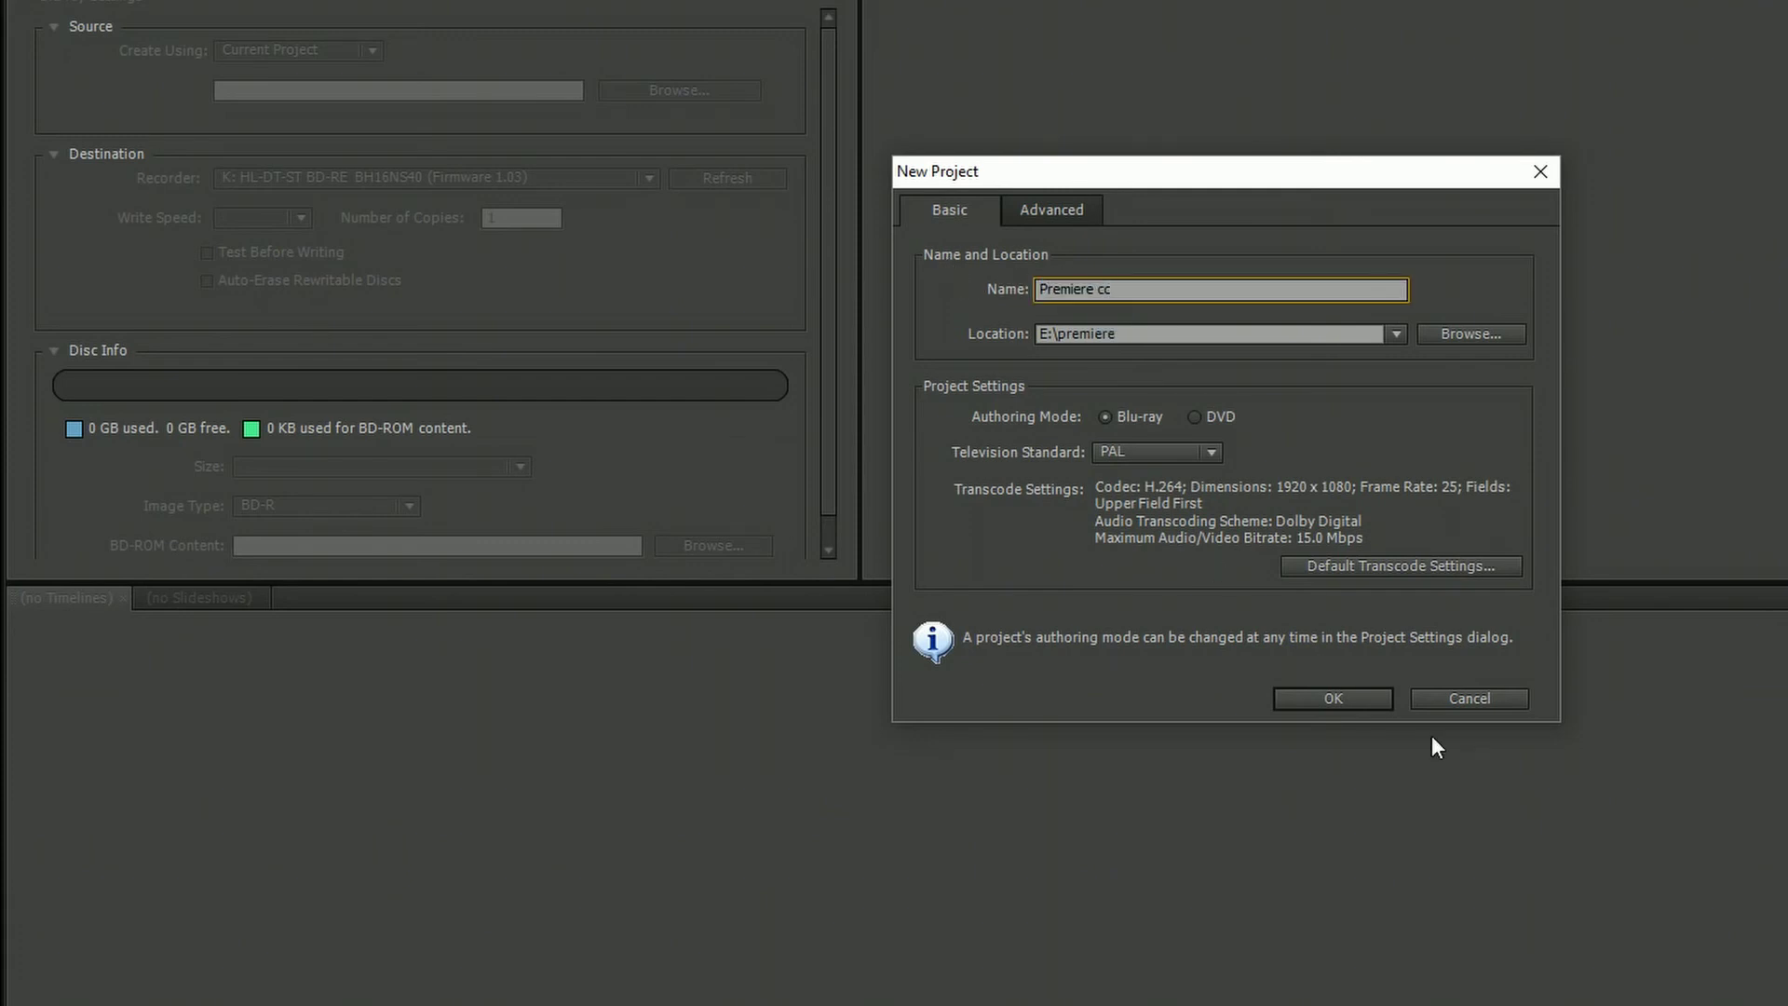
left_click(1337, 700)
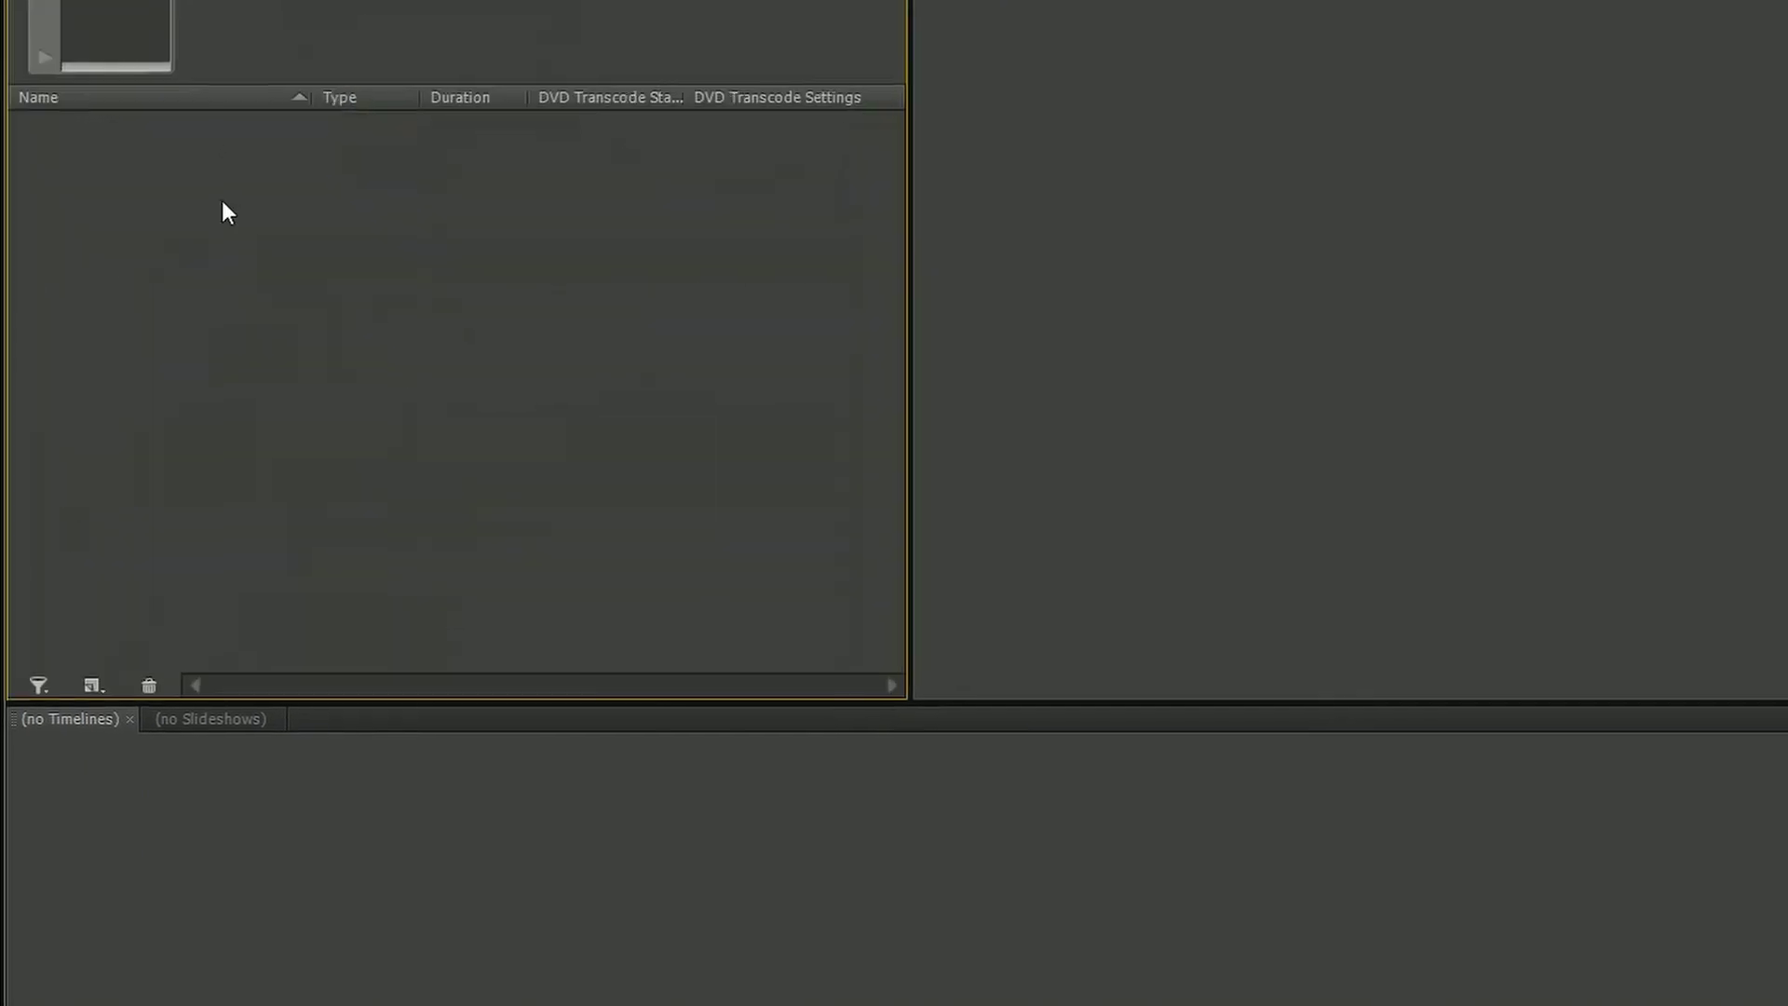
Import richard trains.m4v and richard trains.ac3 together as a timeline.
right_click(233, 273)
mouse_move(291, 290)
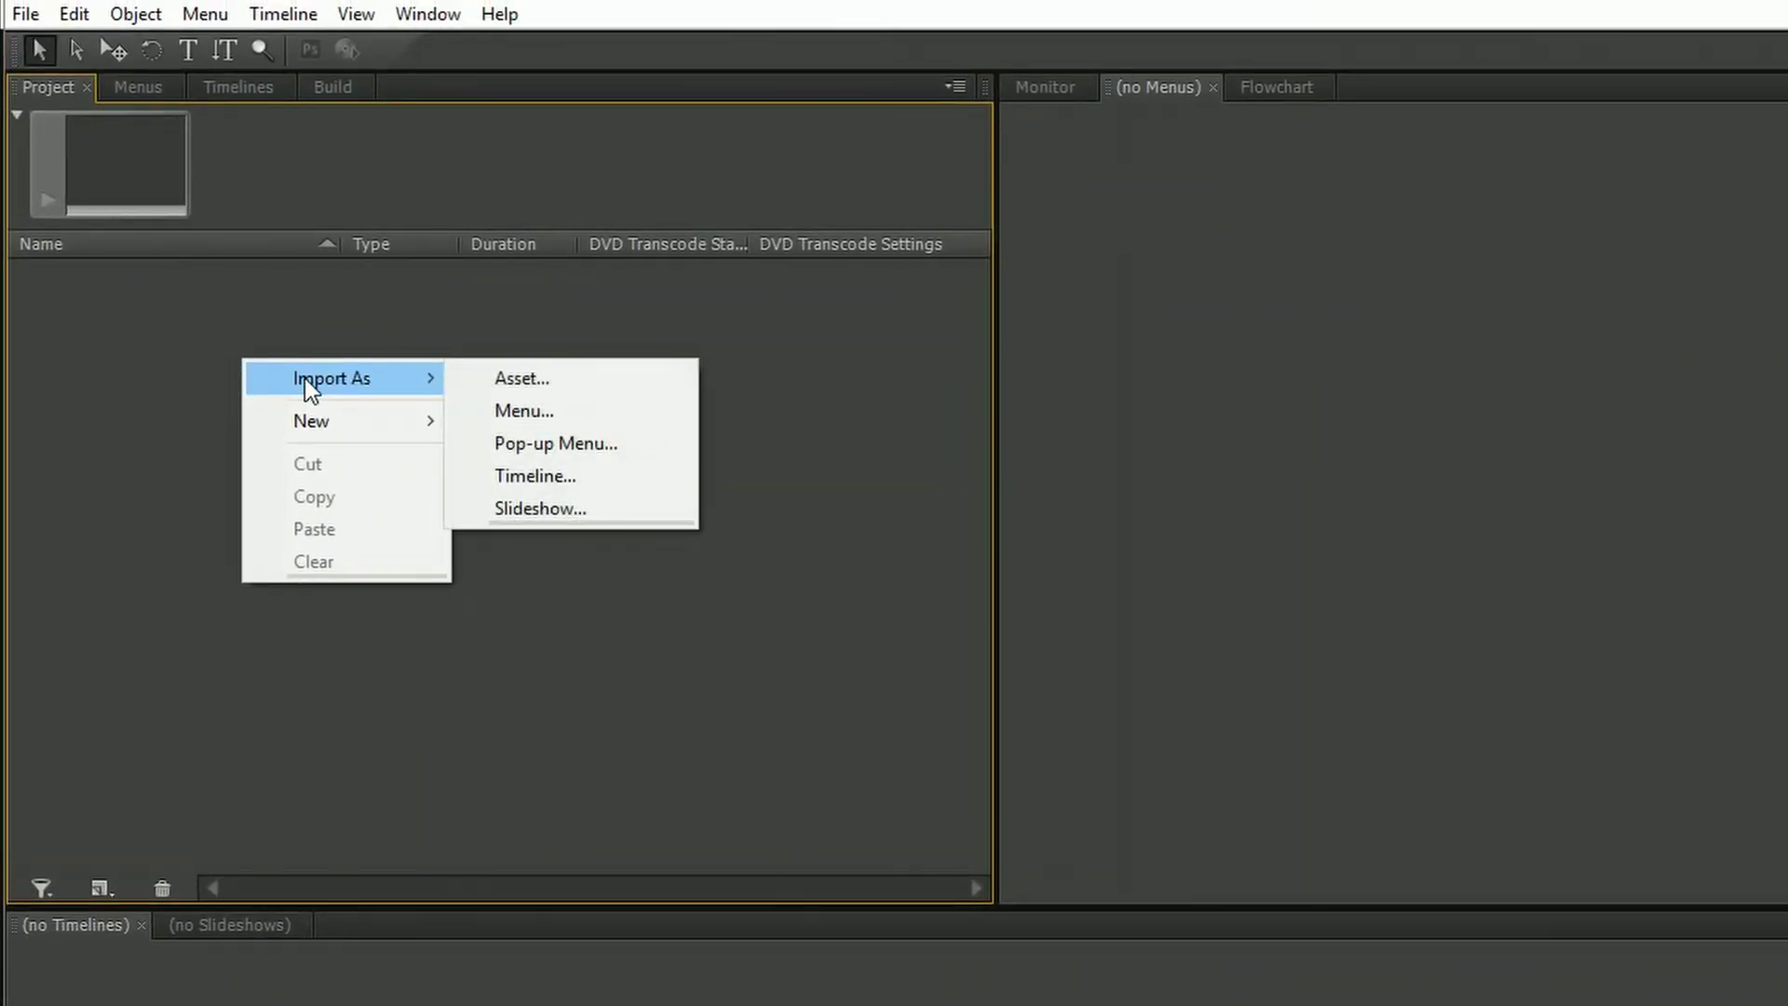
left_click(523, 473)
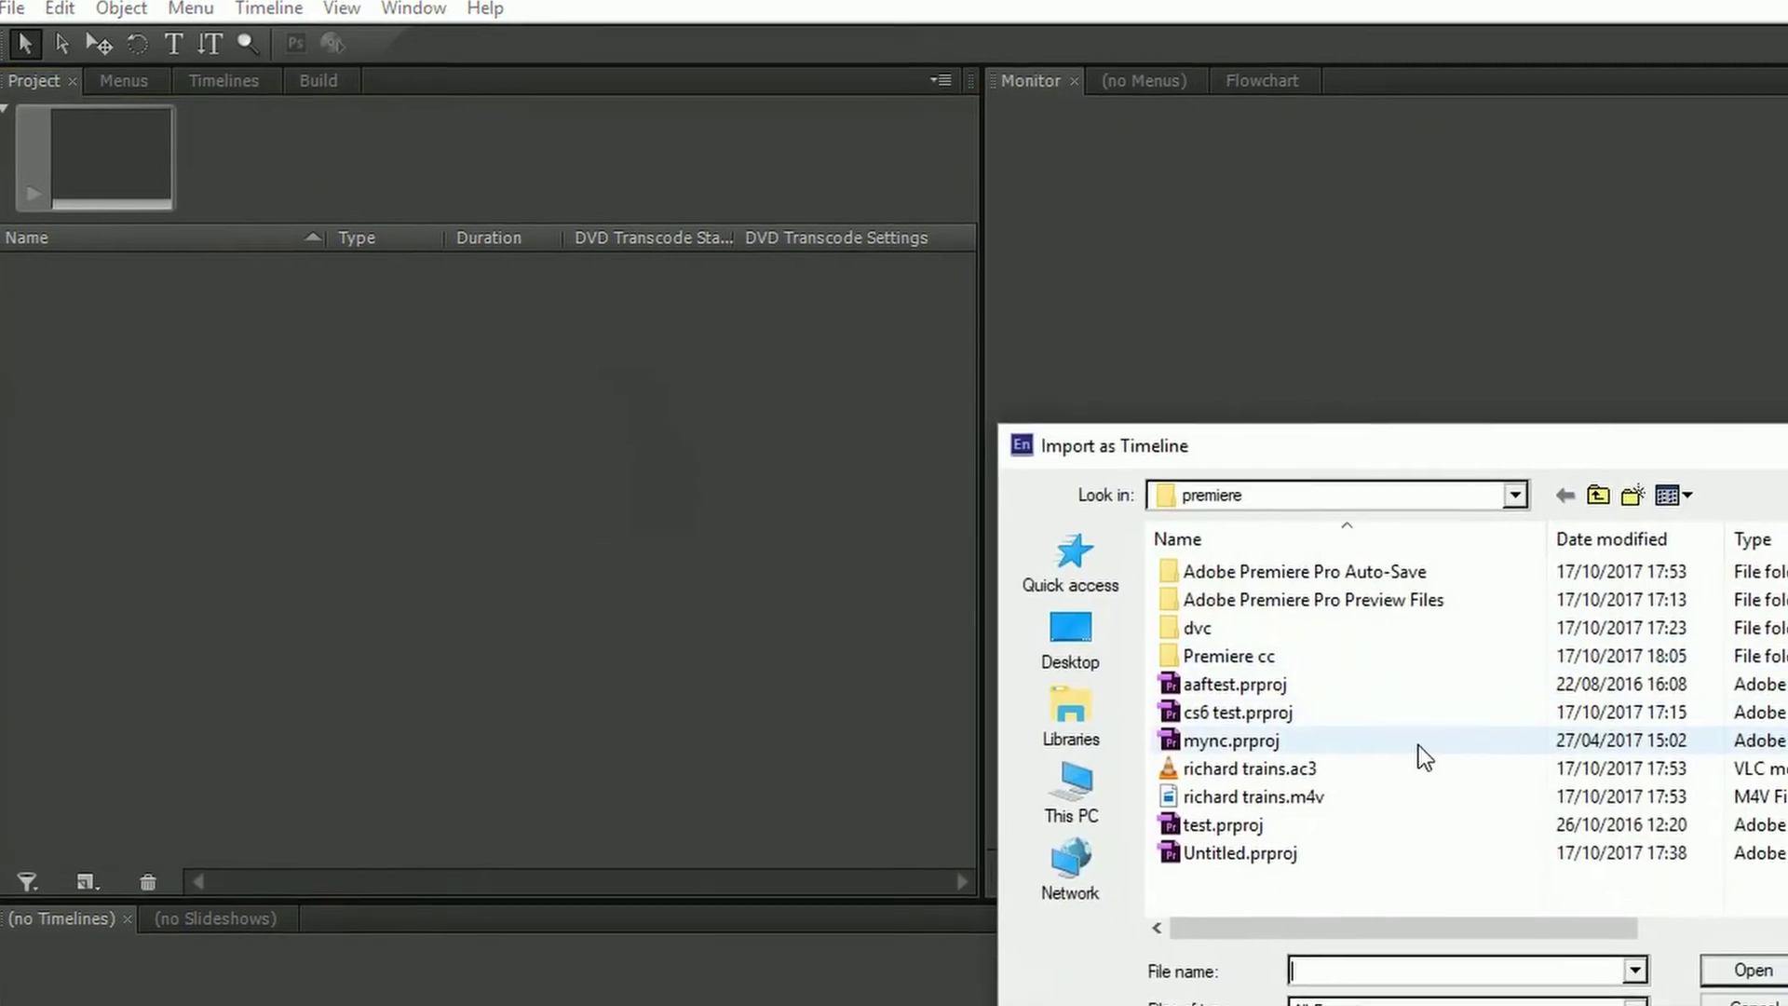
left_click(1286, 801)
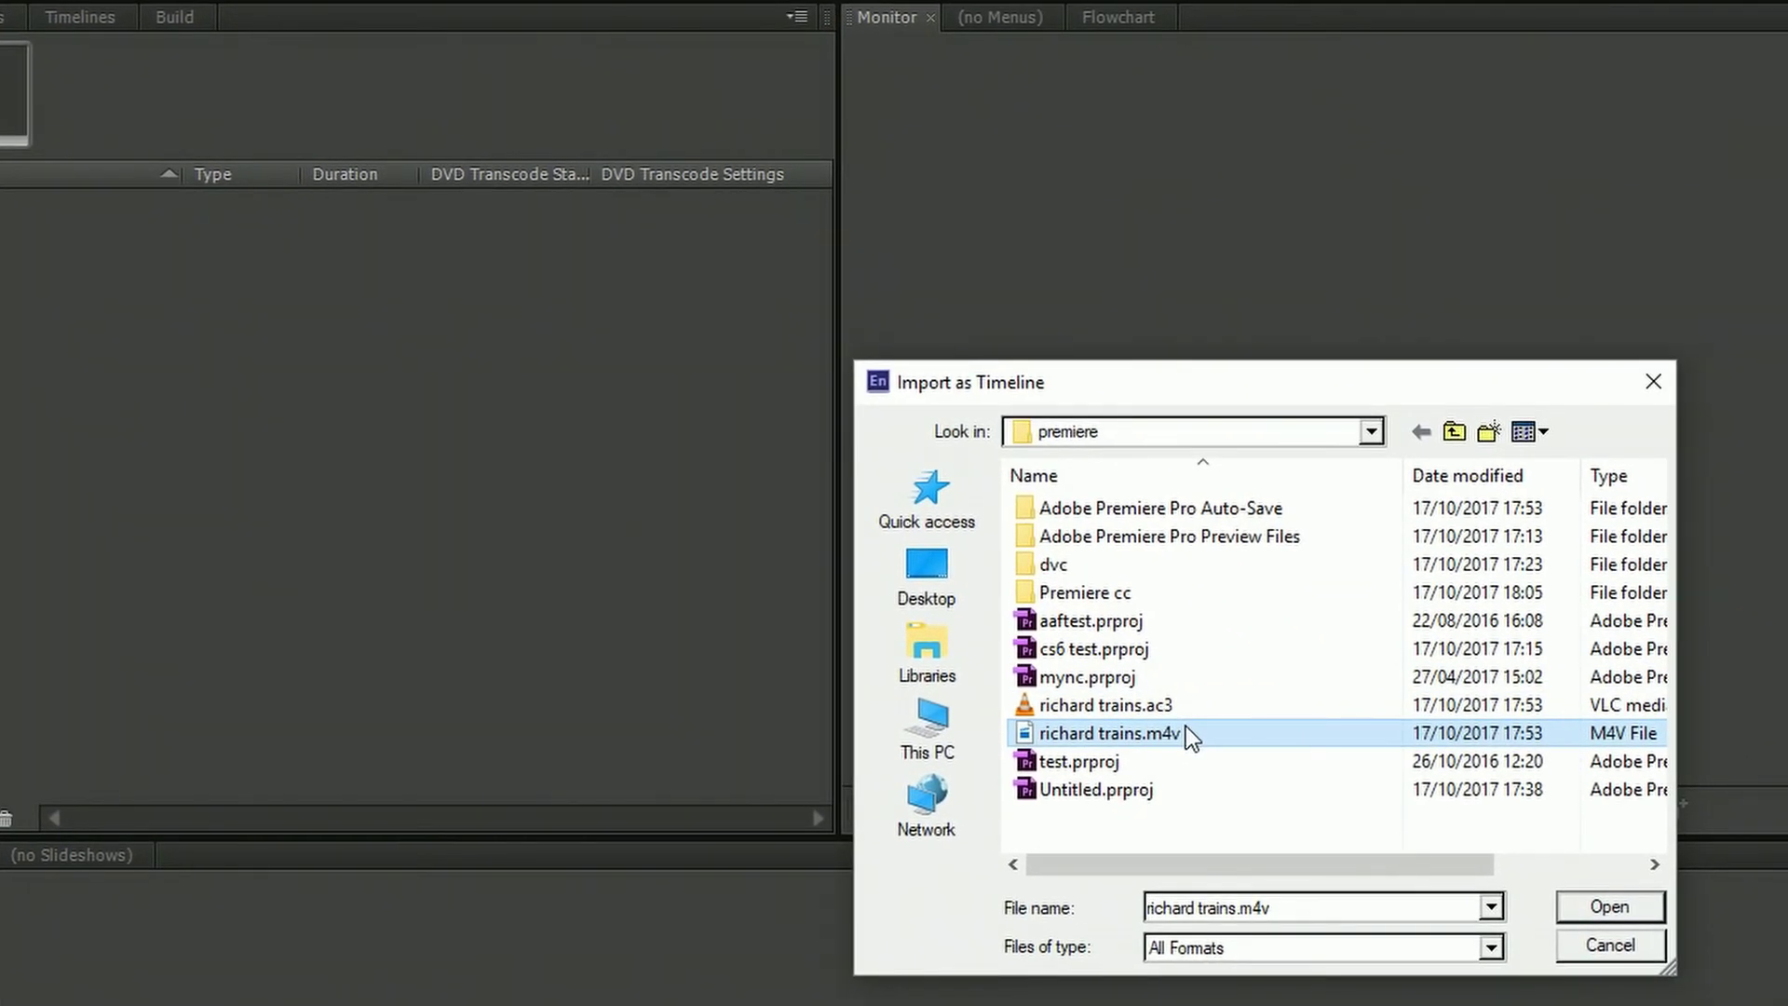
left_click(1157, 706, "ctrl")
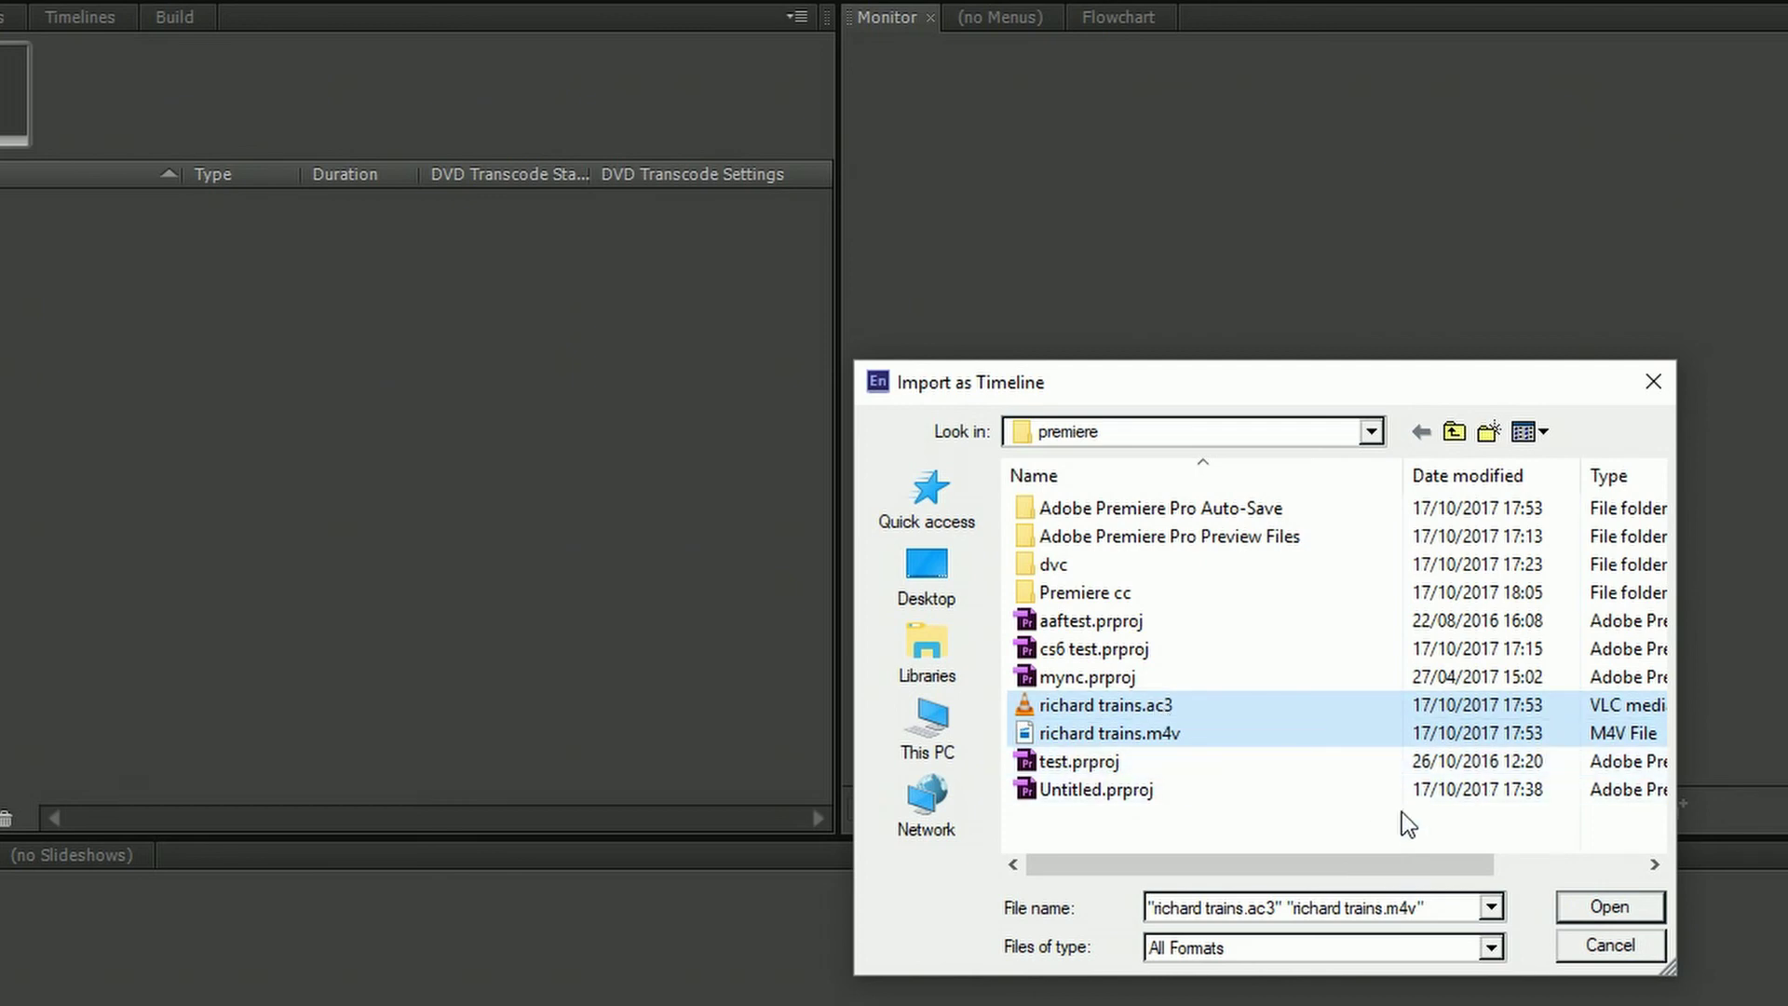
left_click(1621, 911)
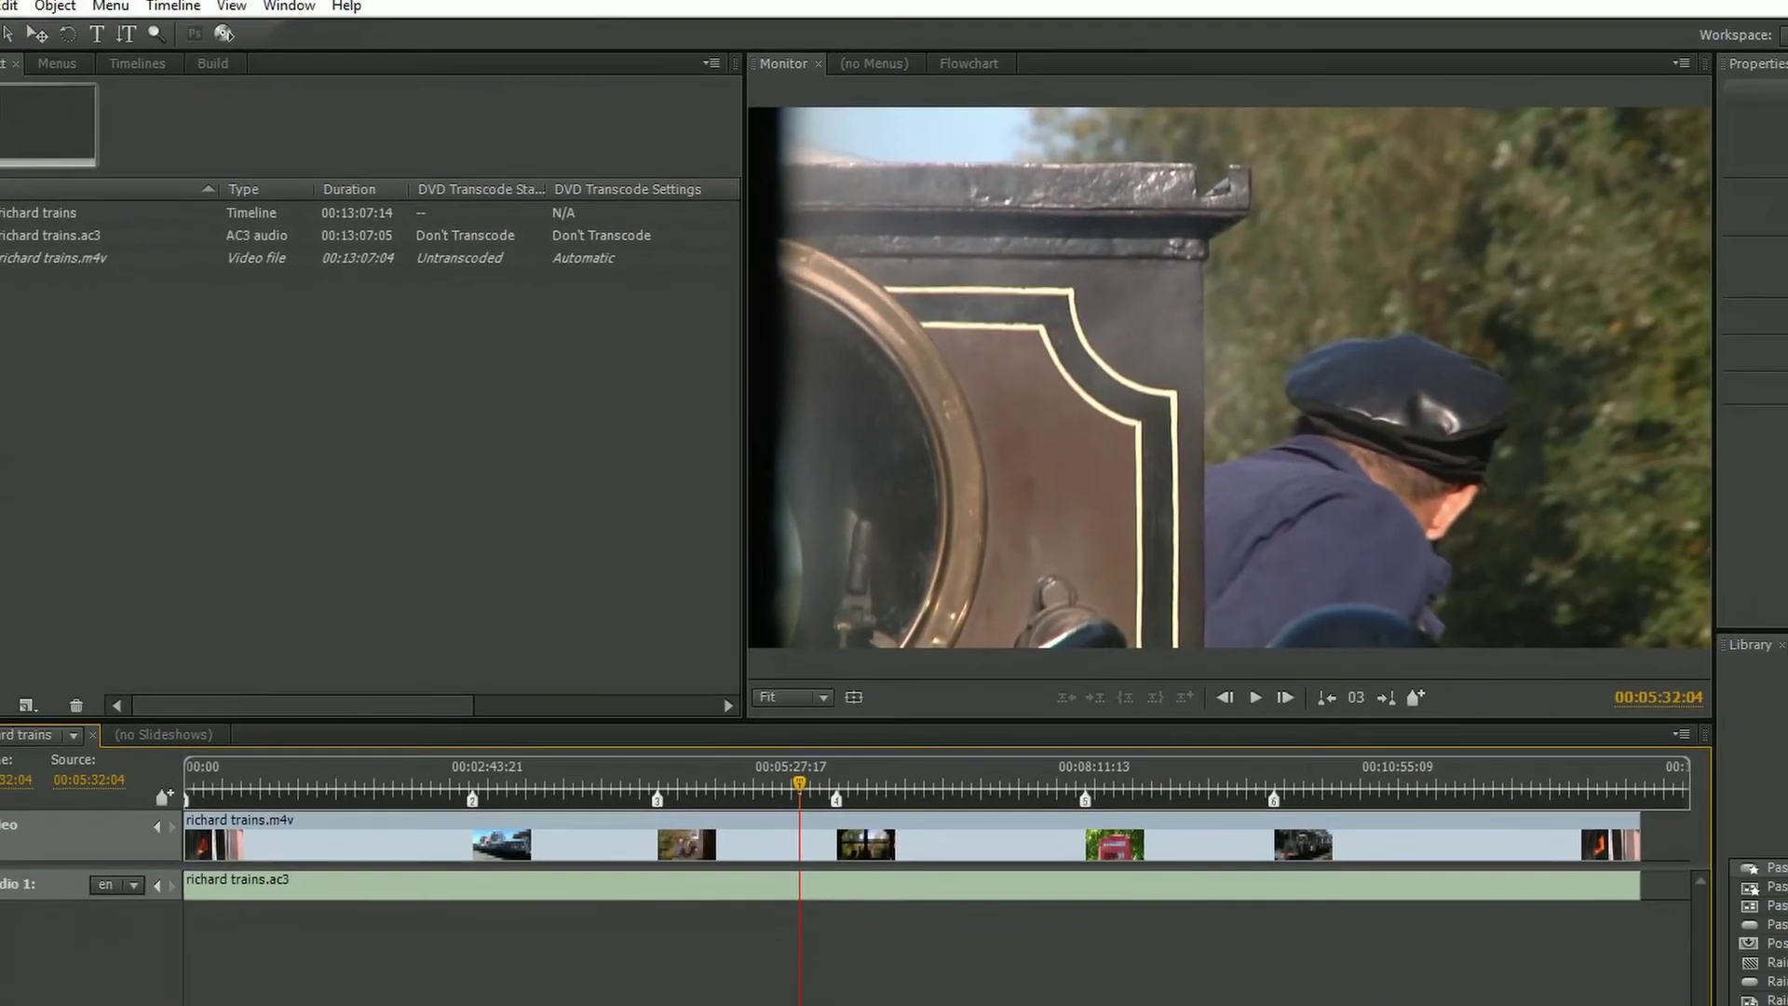
Add the Rainbow Submenu from the Travel library set to the project and select its chapter 1 button.
scroll(1630, 819, "down", 4)
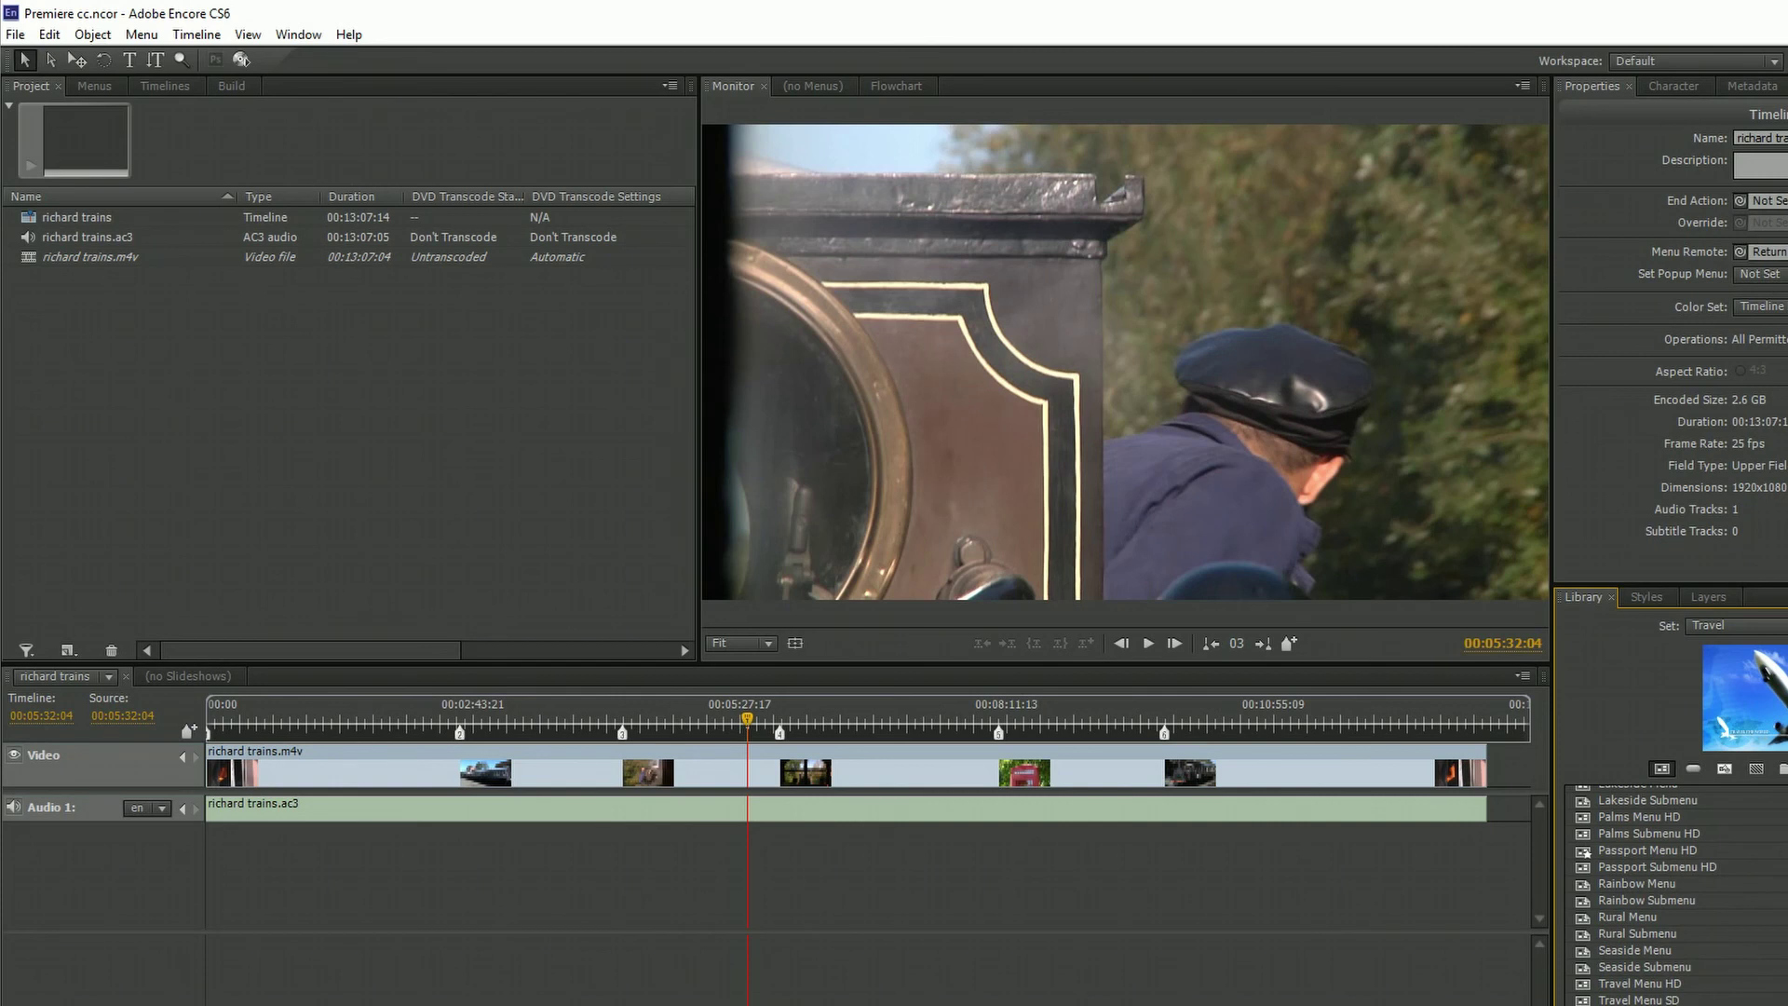
scroll(1649, 894, "up", 4)
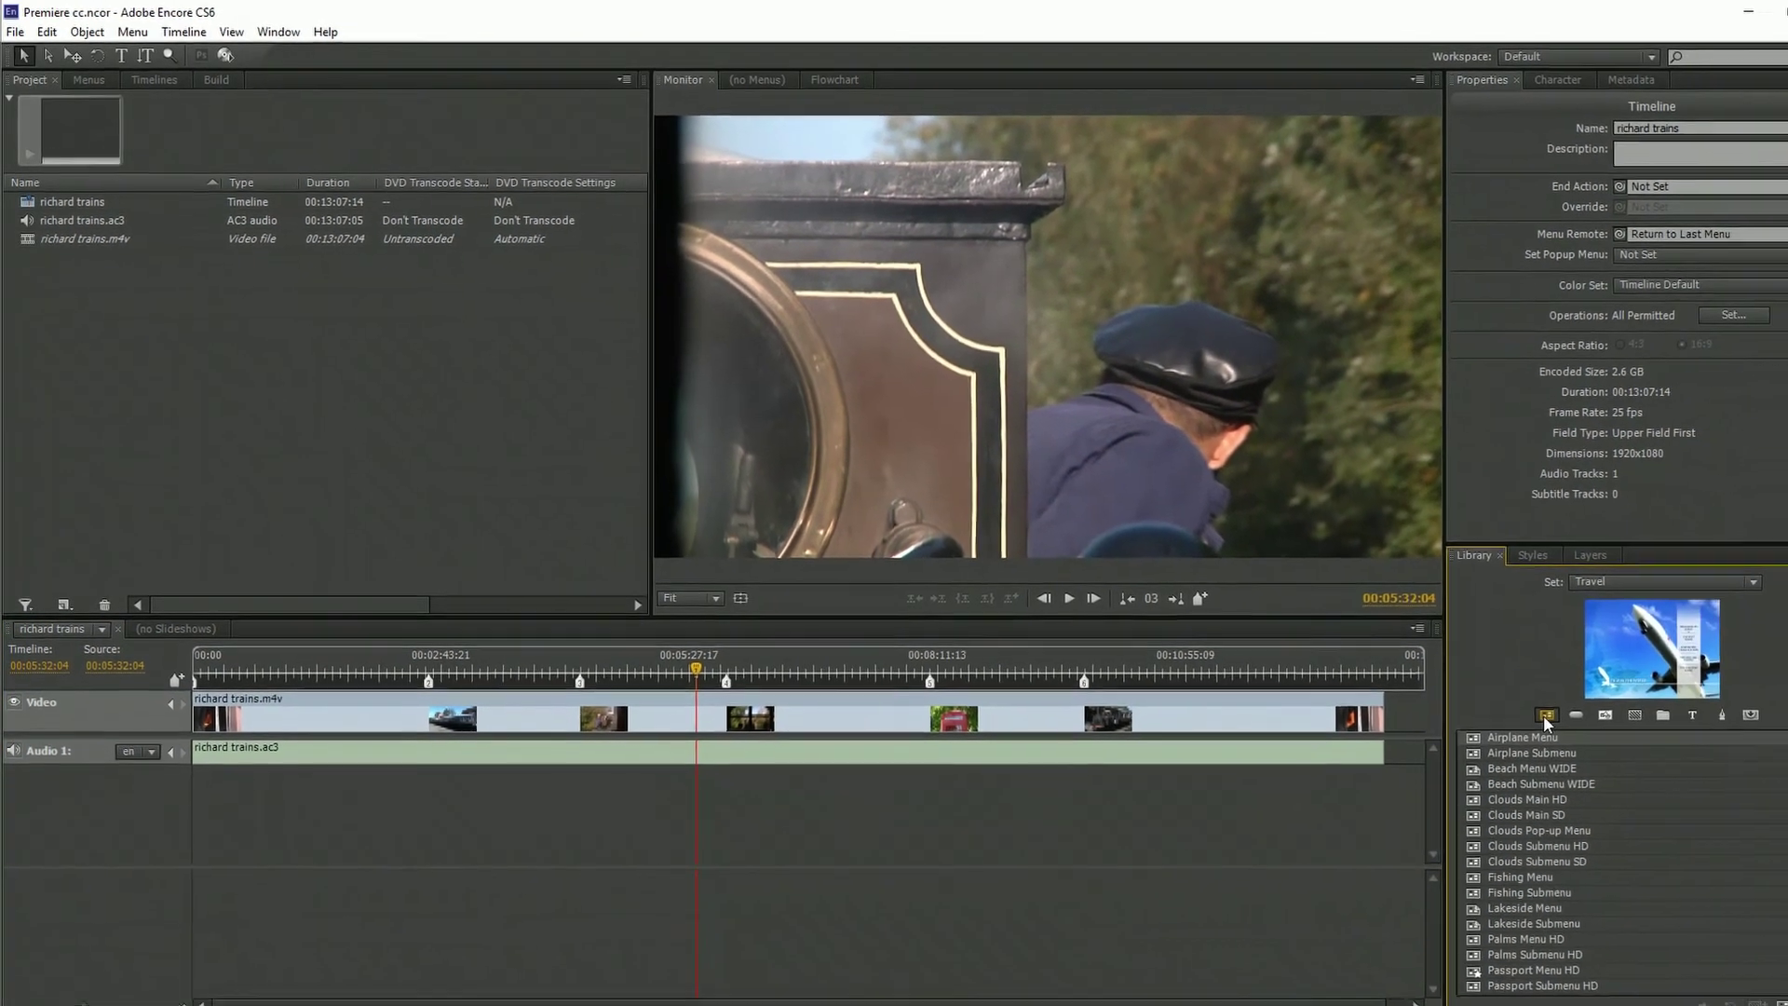
scroll(1649, 863, "down", 4)
left_click(1520, 826)
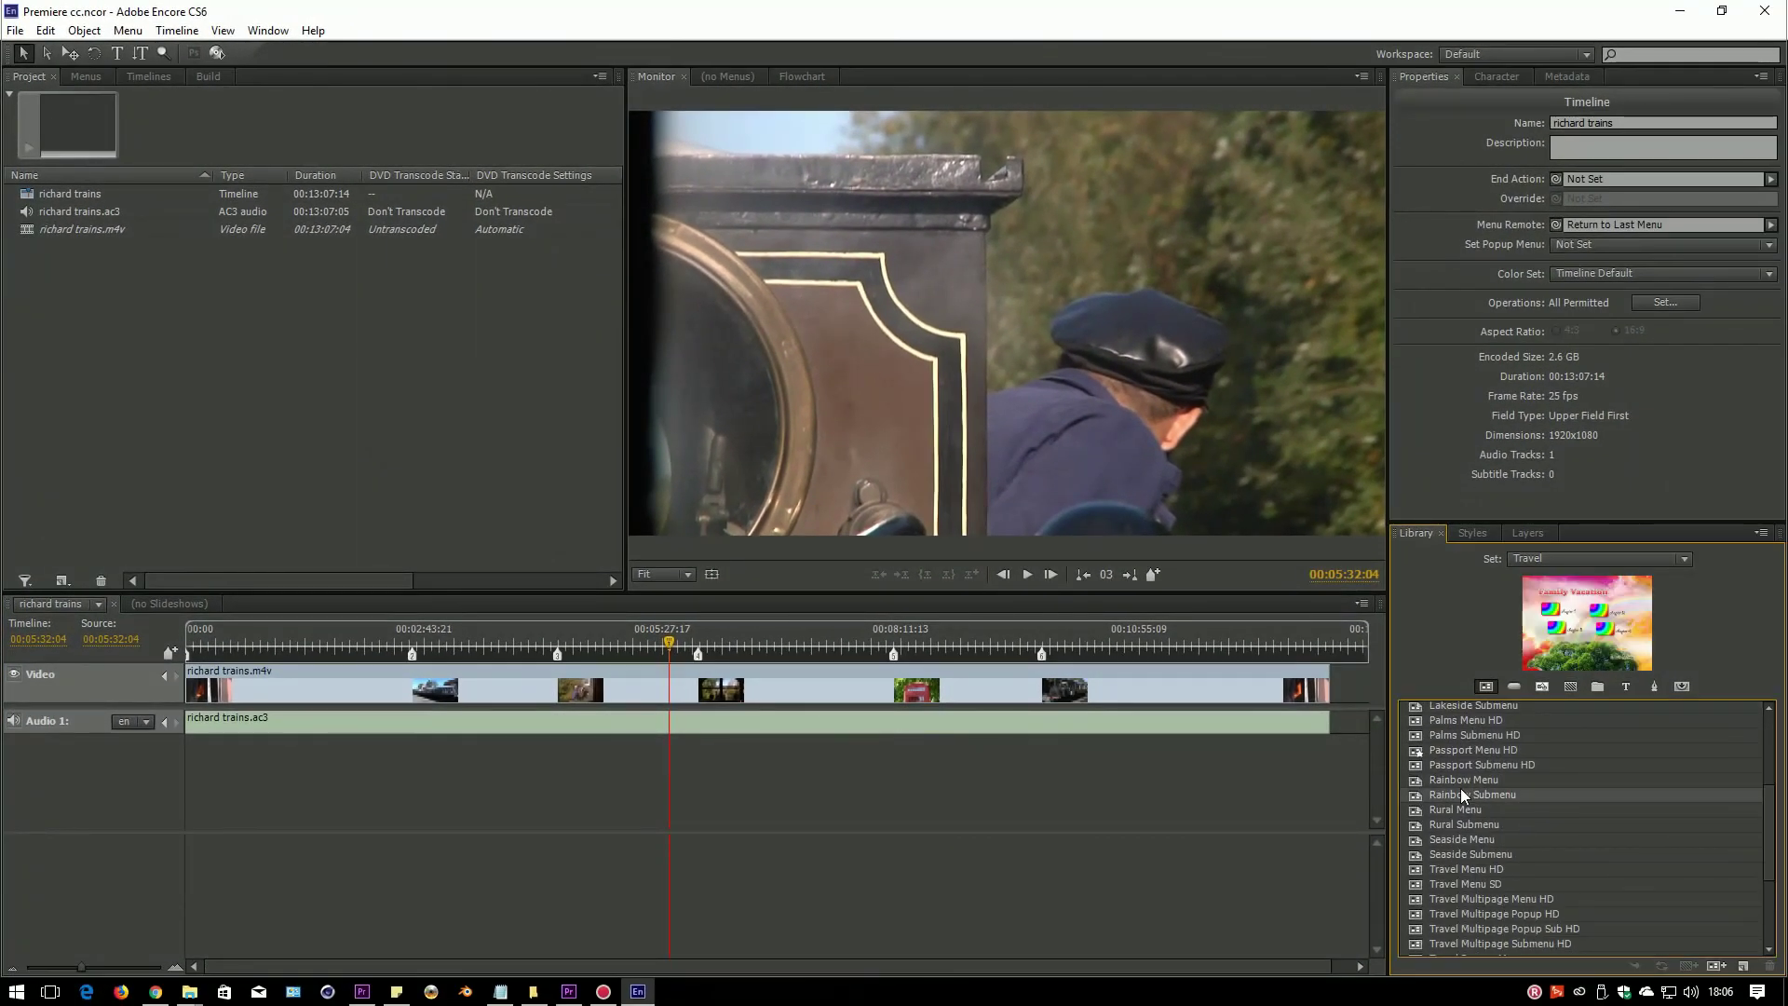
left_click_drag(1460, 788, 408, 406)
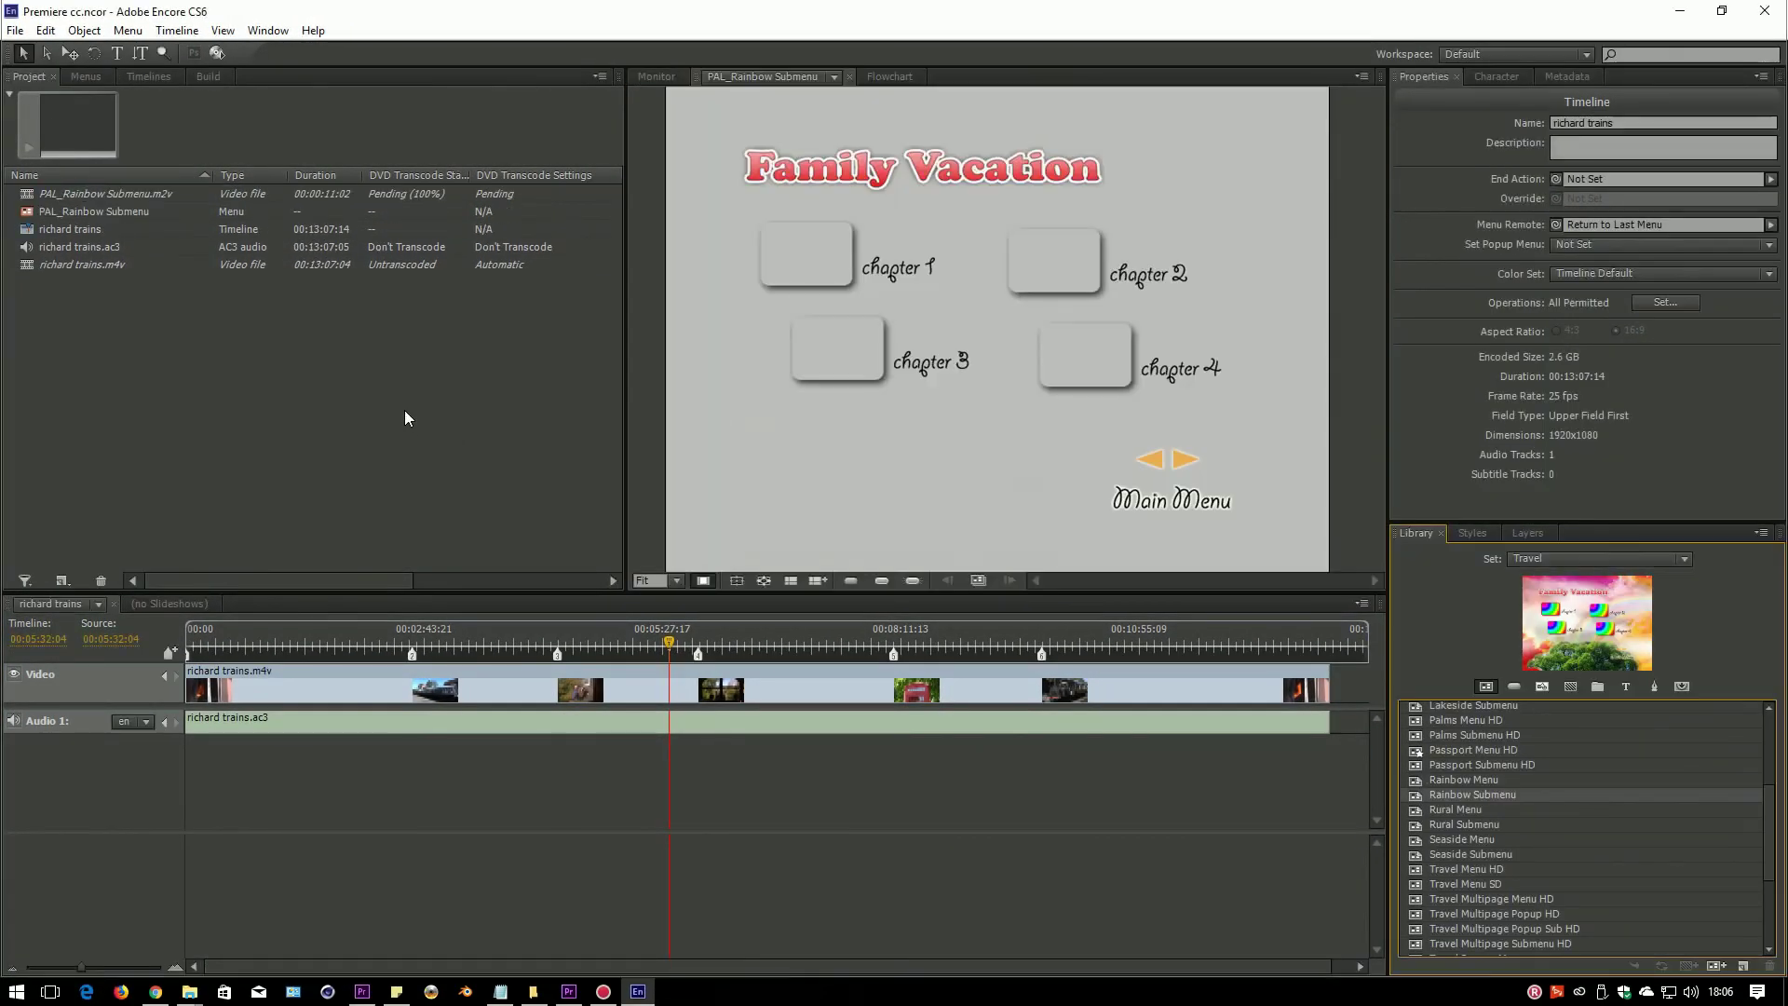
left_click(828, 269)
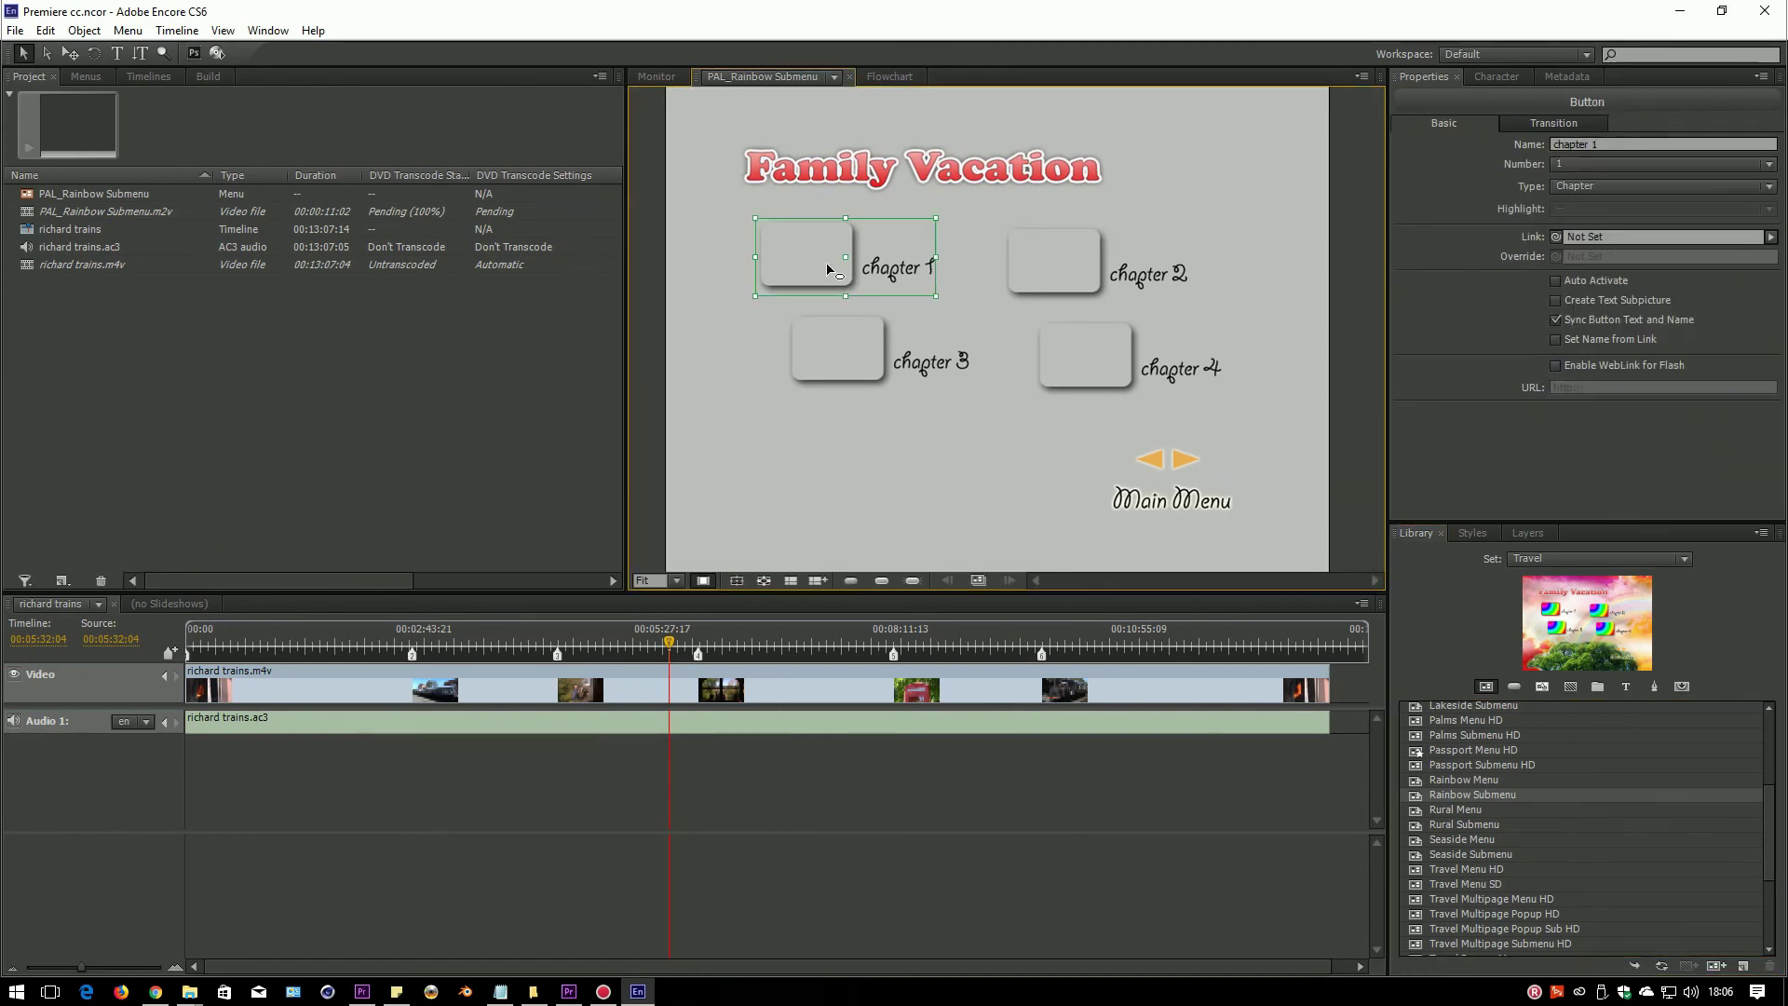
Link the four chapter buttons to the first four timeline chapter markers in order, and delete the arrow and Main Menu buttons.
left_click_drag(1557, 236, 188, 656)
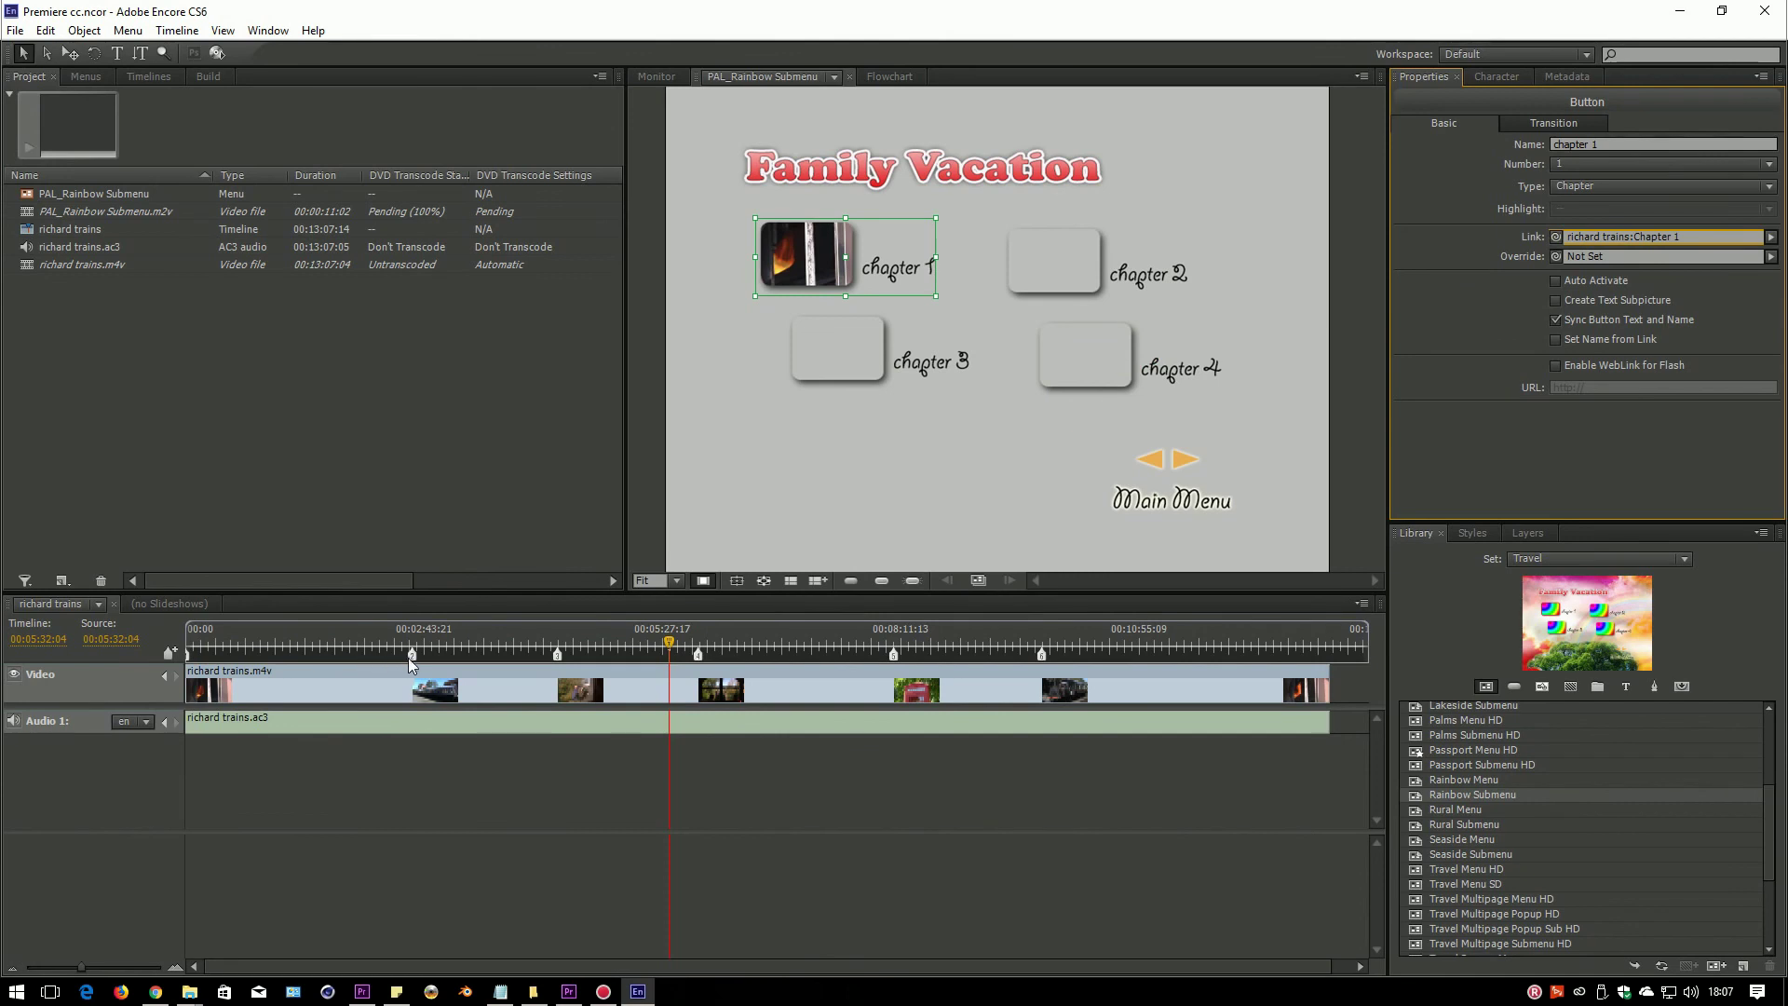
mouse_move(412, 655)
left_mouse_down()
mouse_move(1044, 192)
mouse_move(1039, 244)
mouse_move(665, 689)
left_mouse_up()
mouse_move(557, 655)
left_mouse_down()
mouse_move(874, 320)
mouse_move(874, 356)
left_mouse_up()
left_click_drag(698, 654, 1144, 345)
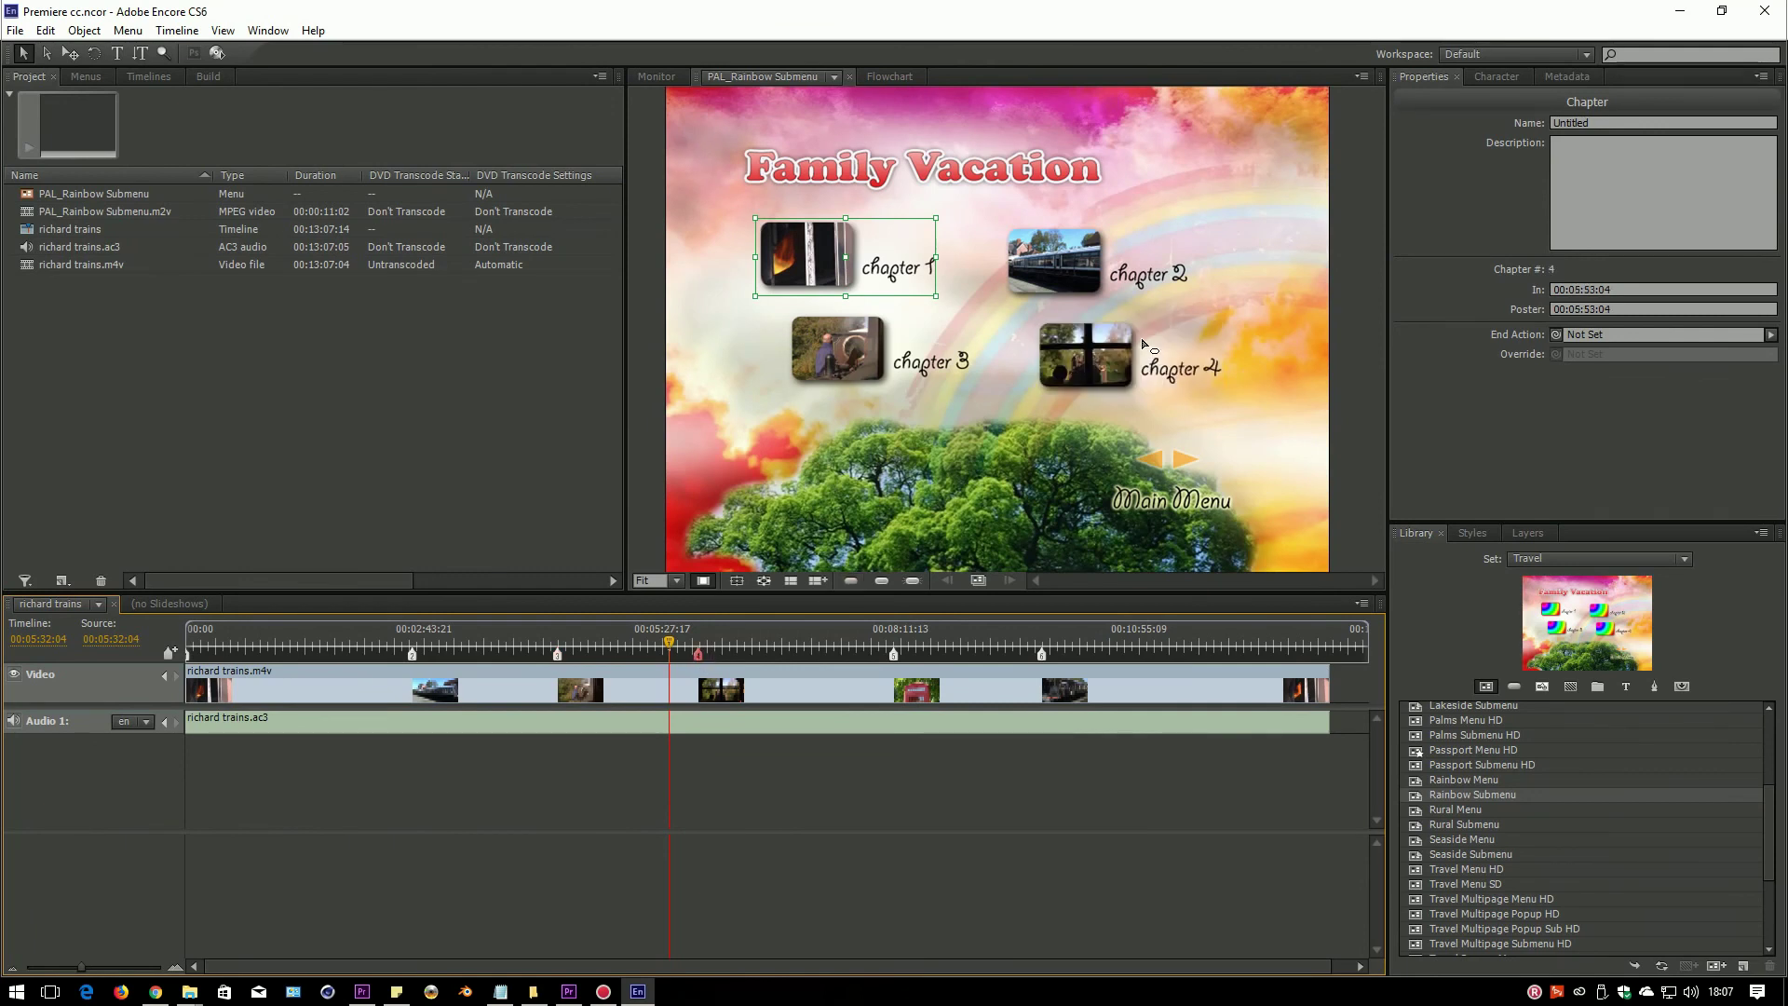
left_click_drag(986, 435, 1344, 553)
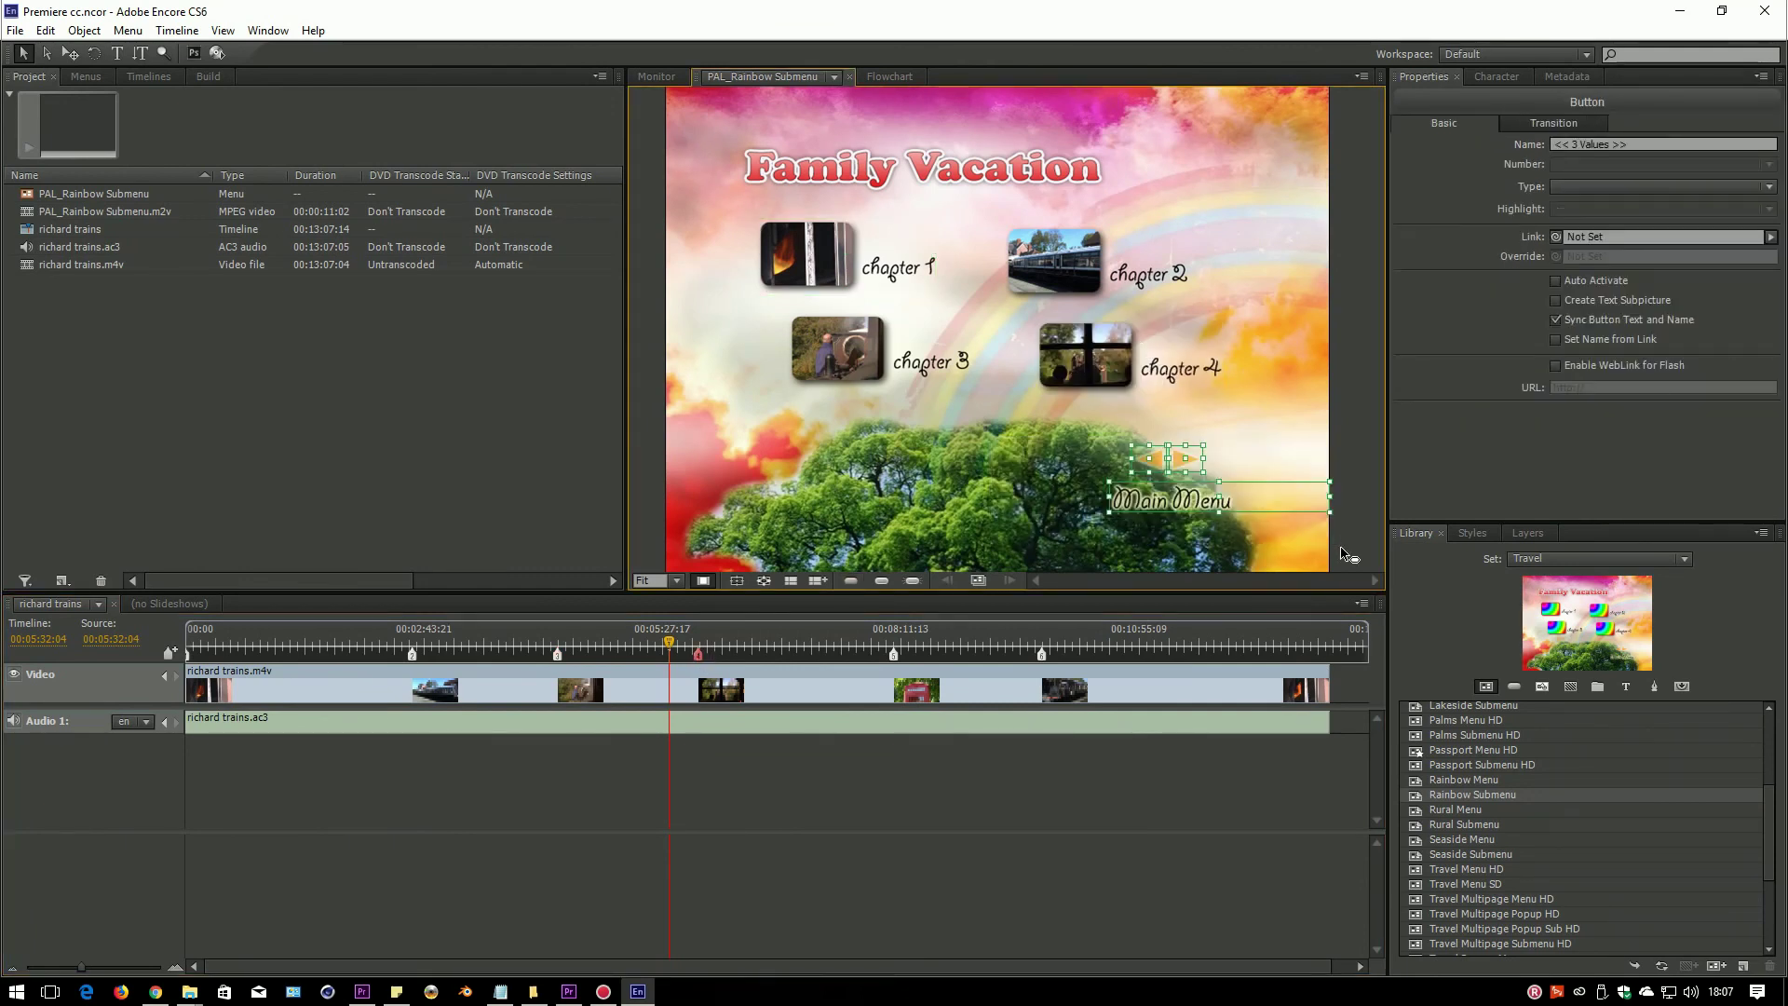
key("Delete")
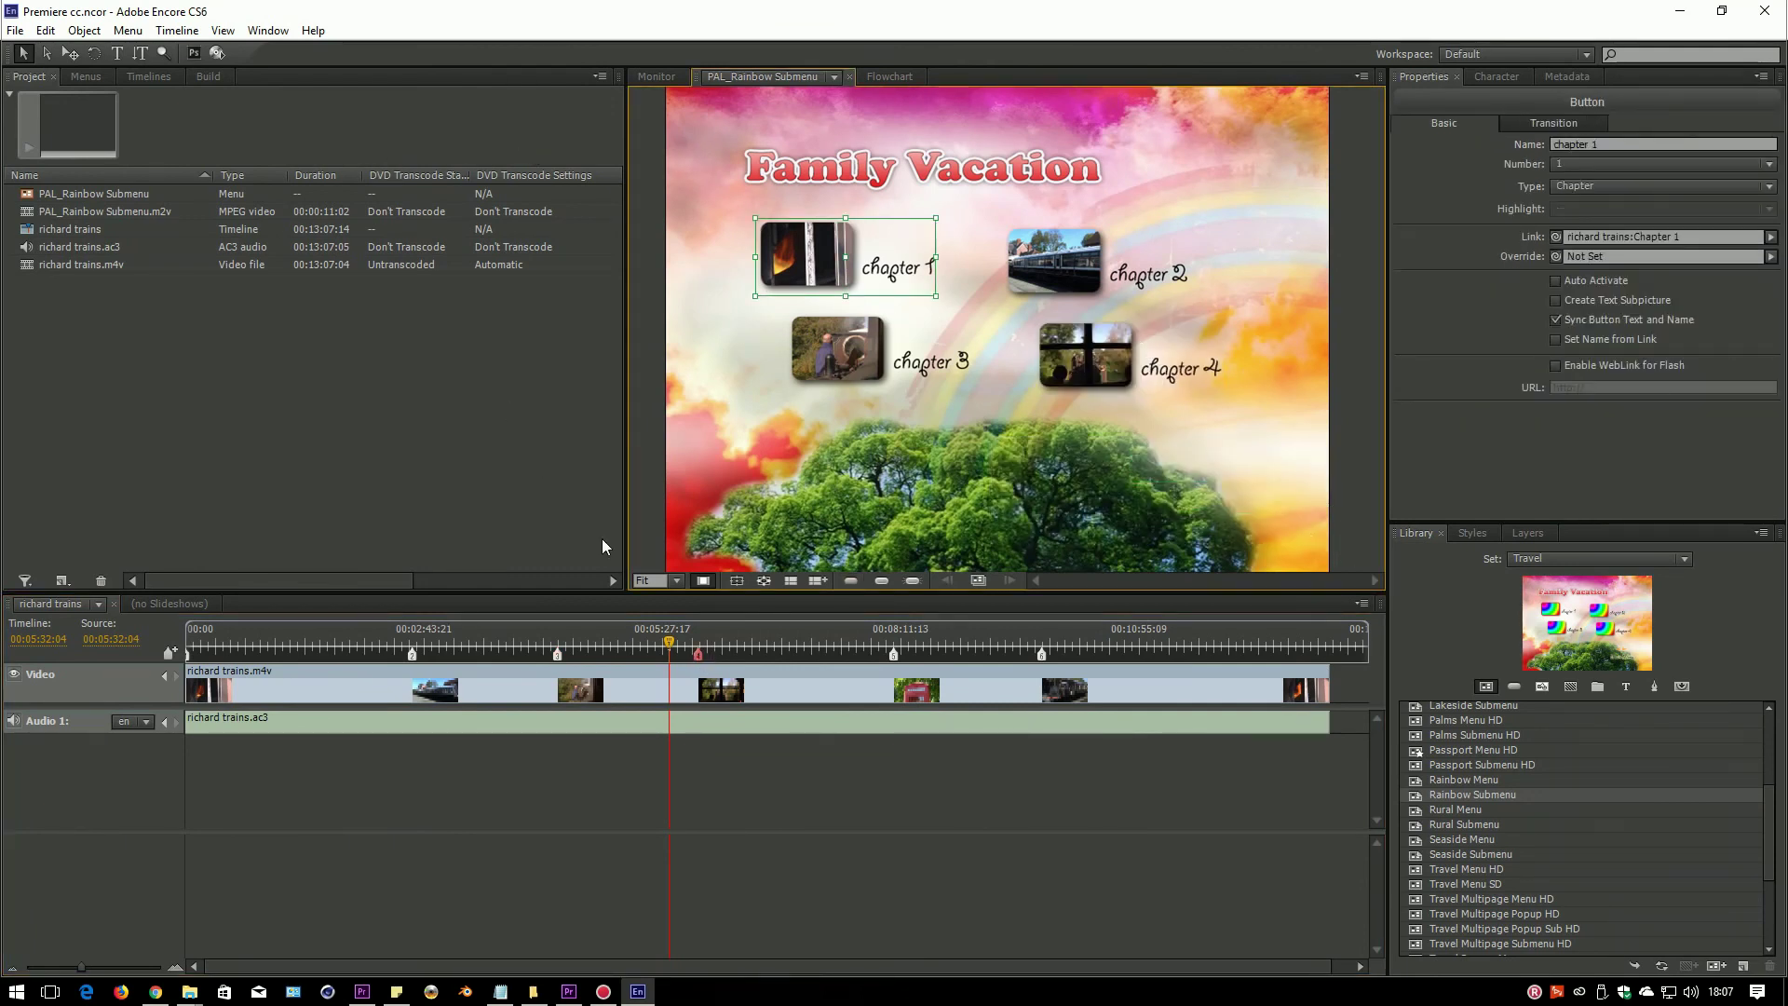
Select the second chapter marker on the timeline and move the playhead to 00:00:55:01.
left_click(412, 654)
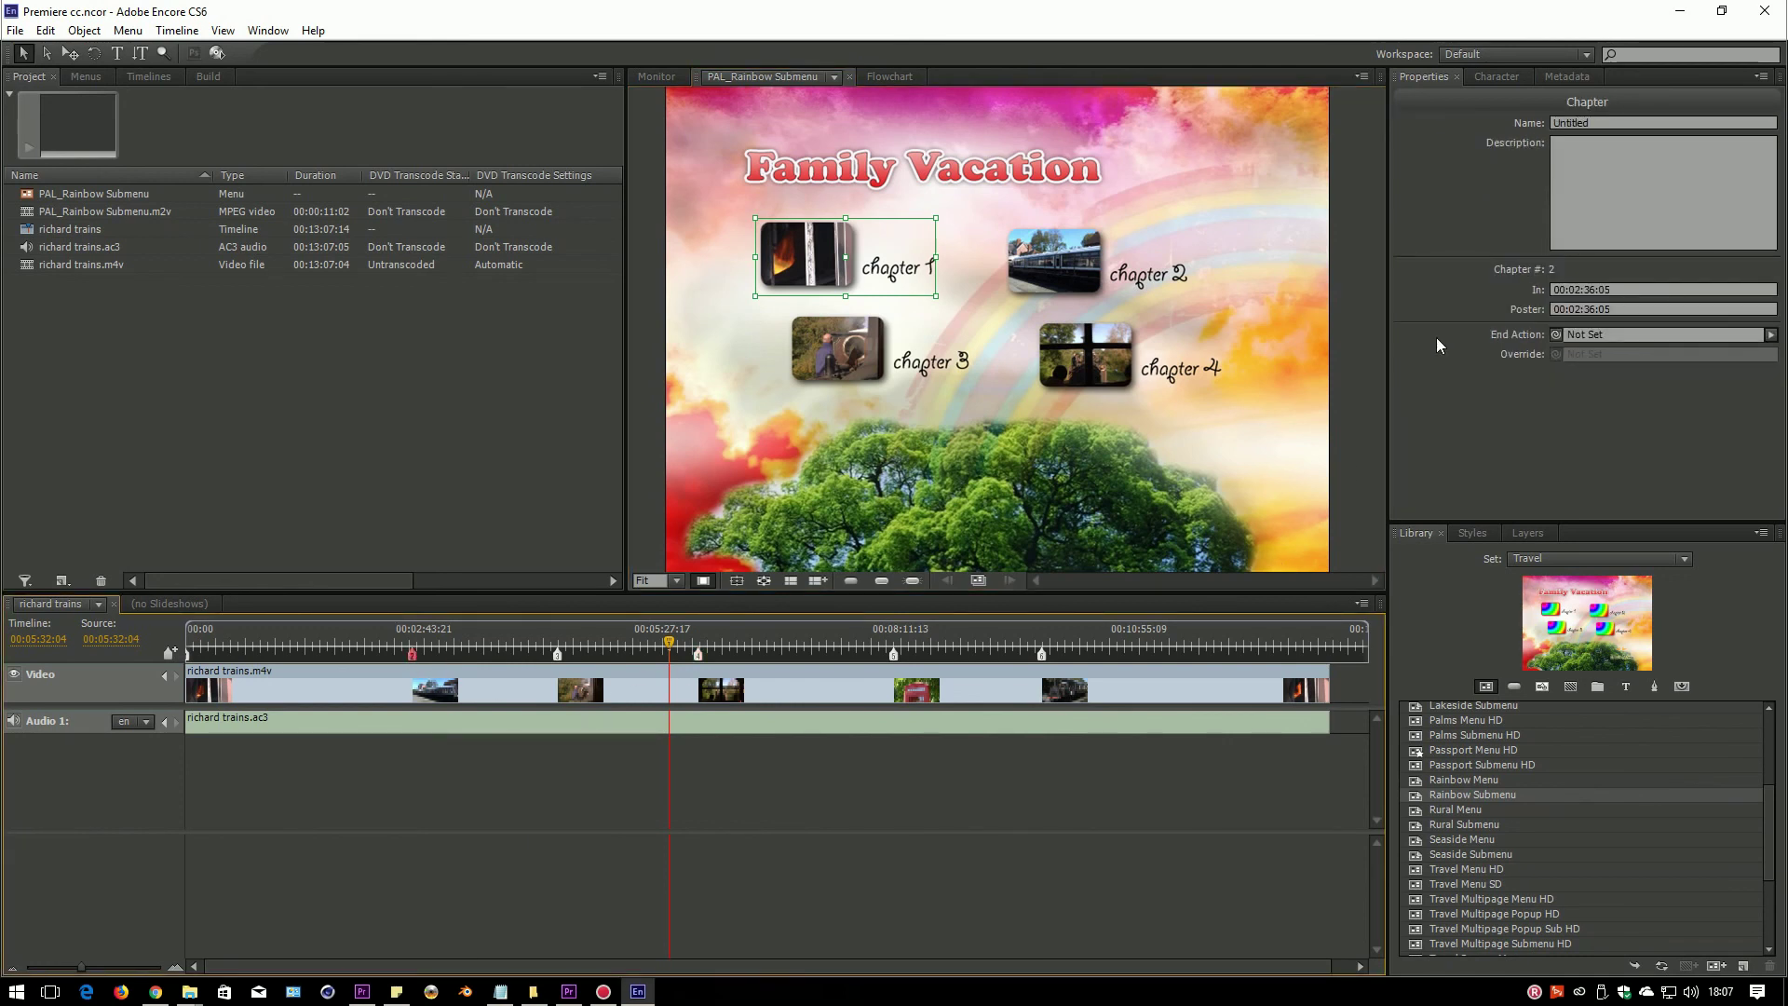
left_click(226, 639)
left_click_drag(231, 638, 266, 639)
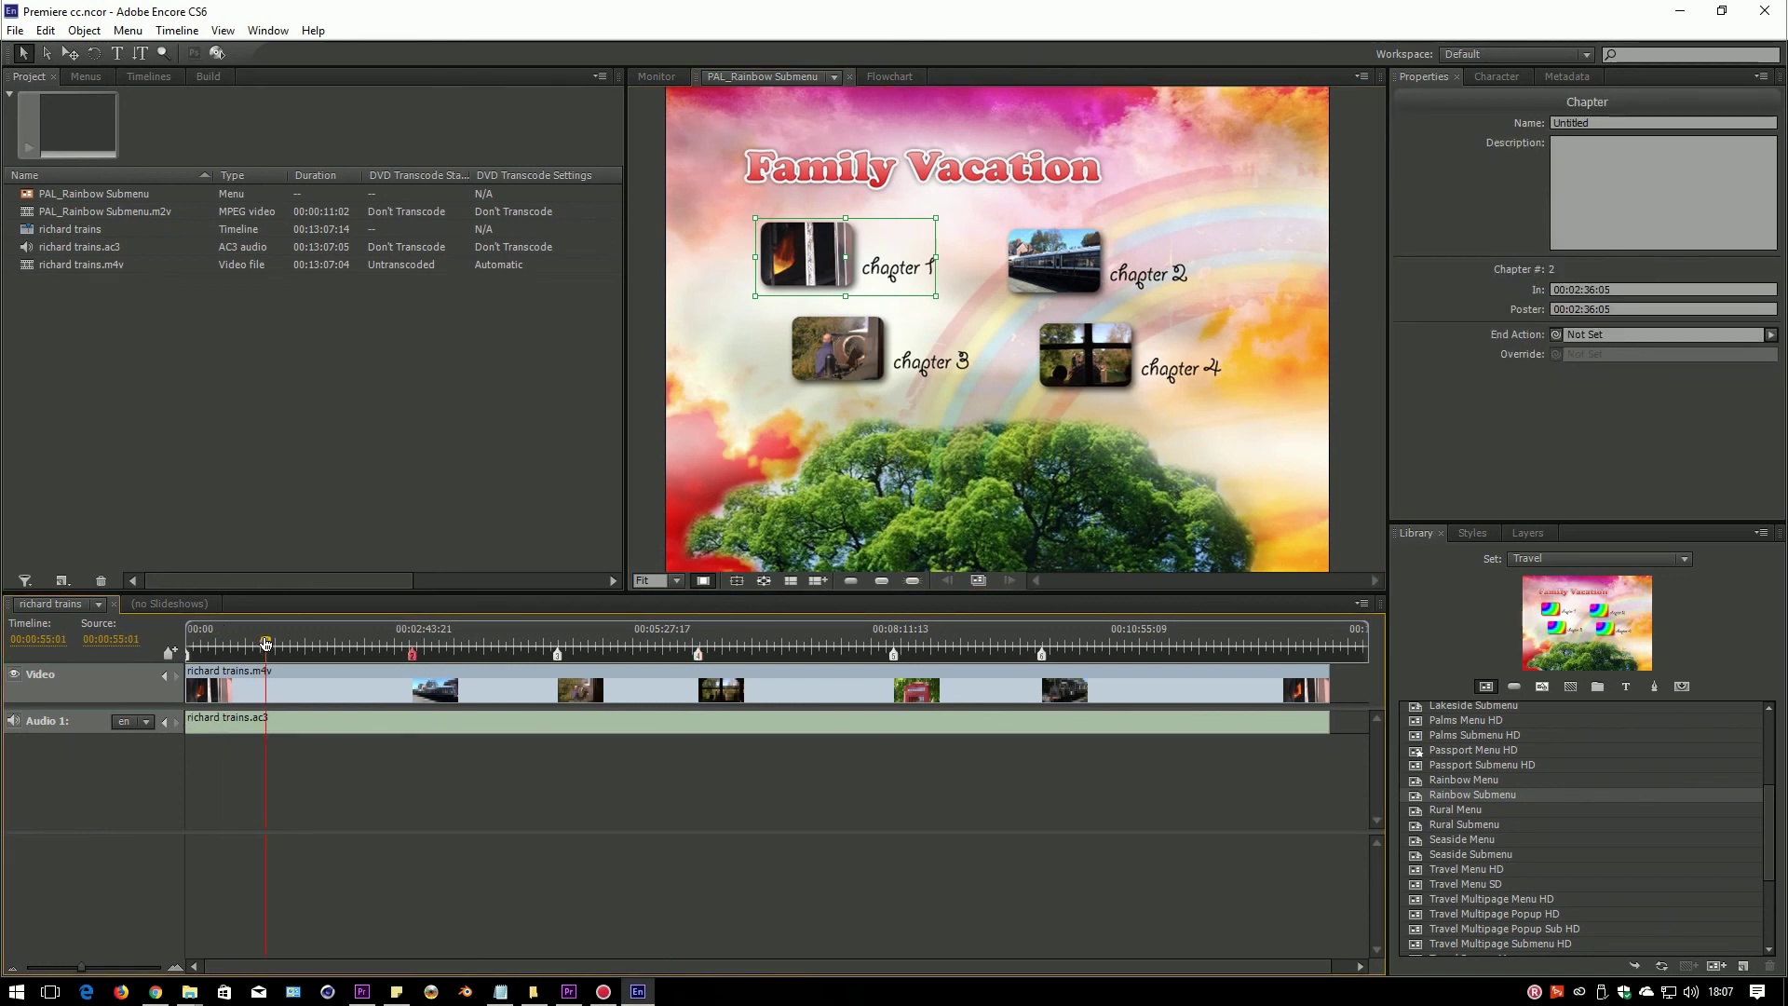
Set the build output to Blu-ray Folder, start a build, and close the project check.
left_click(67, 229)
left_click(207, 76)
left_click(338, 111)
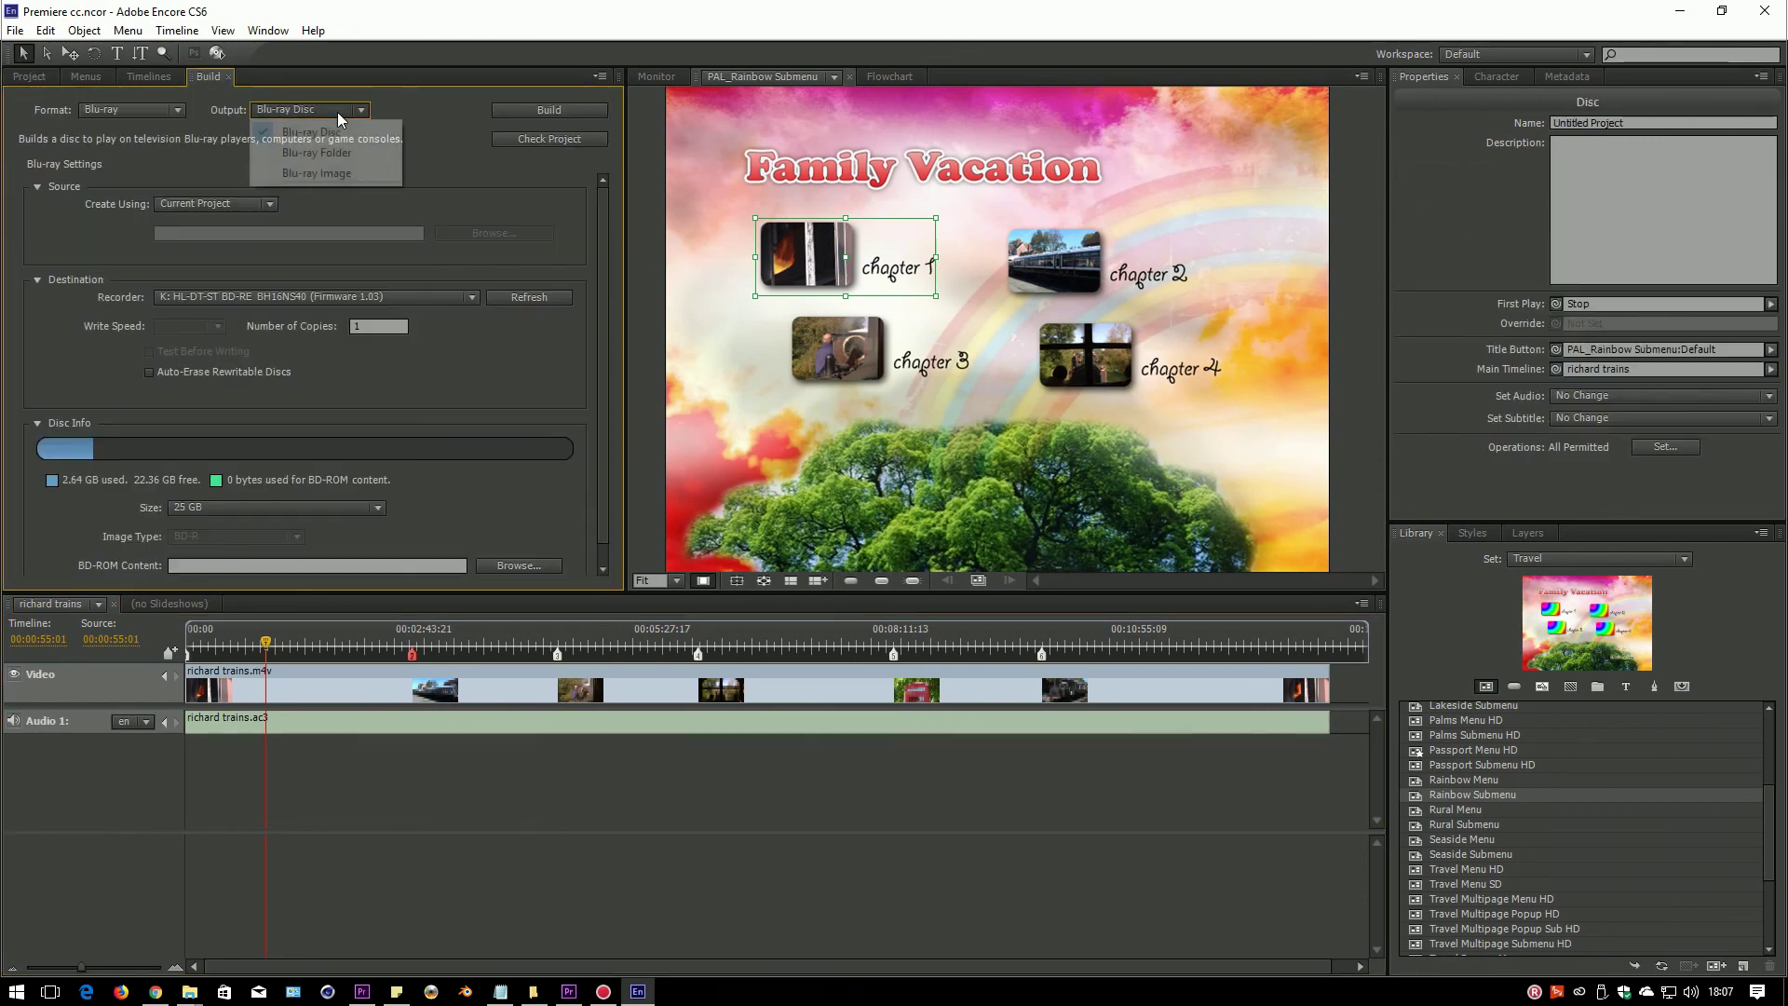
left_click(321, 152)
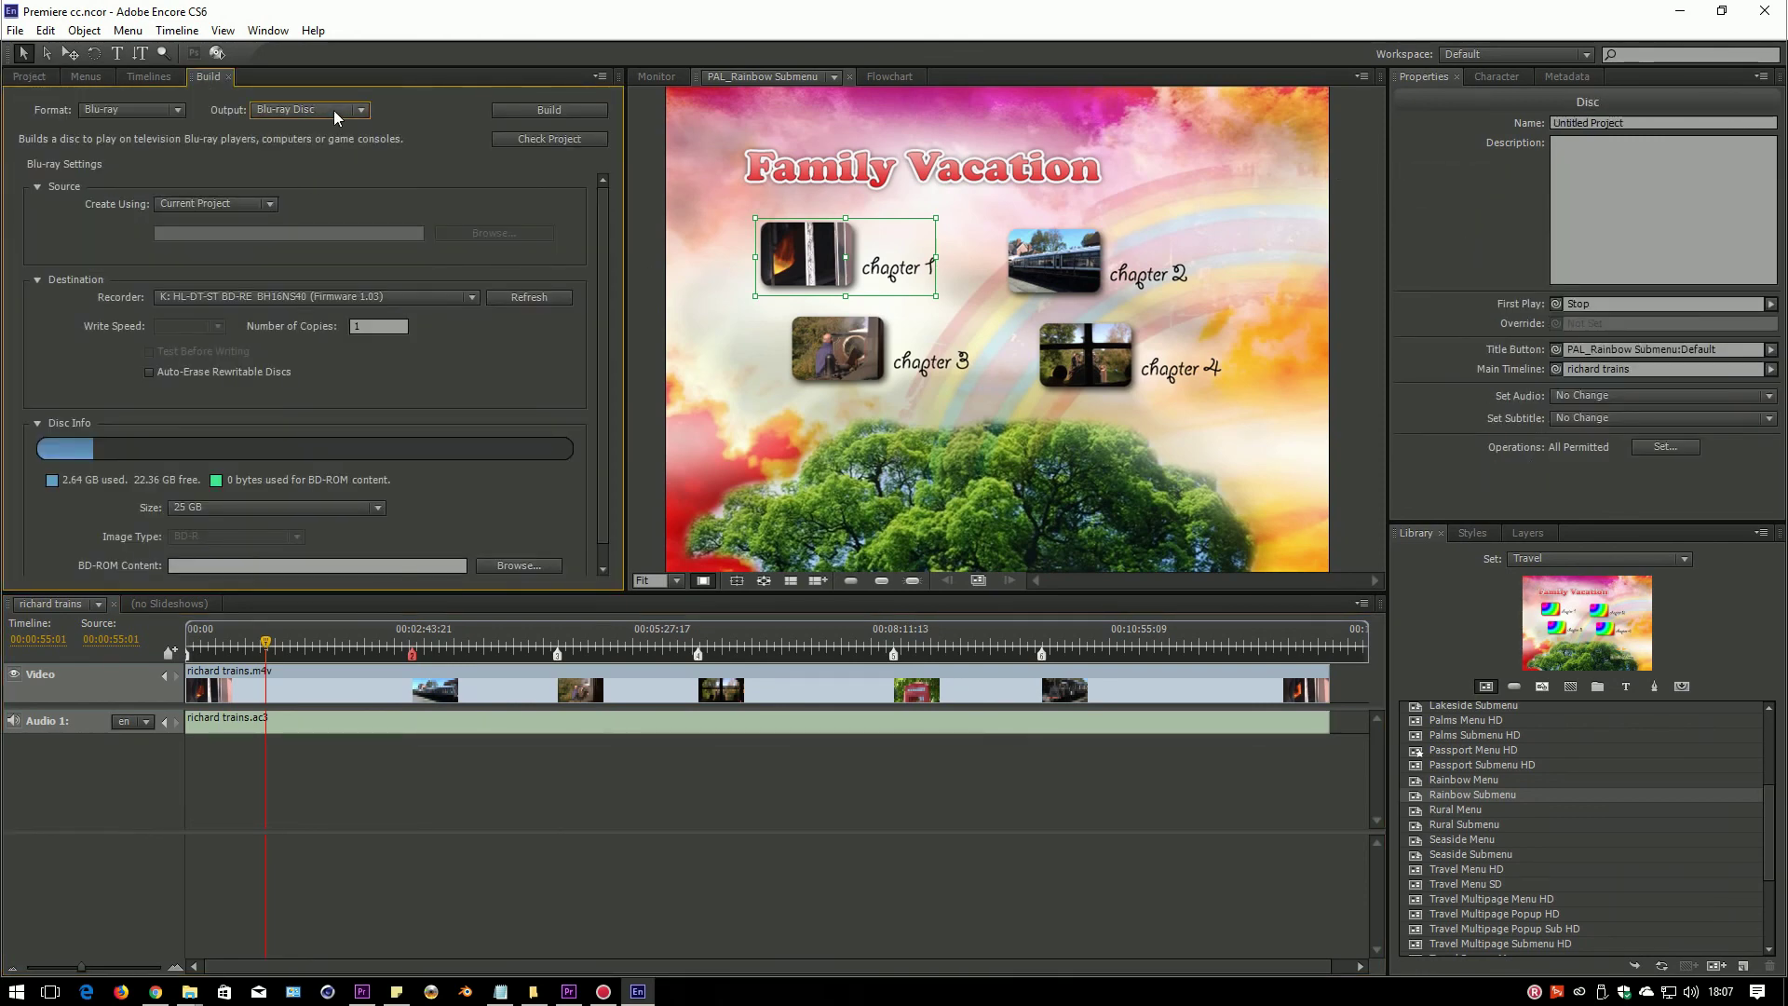
left_click(529, 111)
left_click(887, 522)
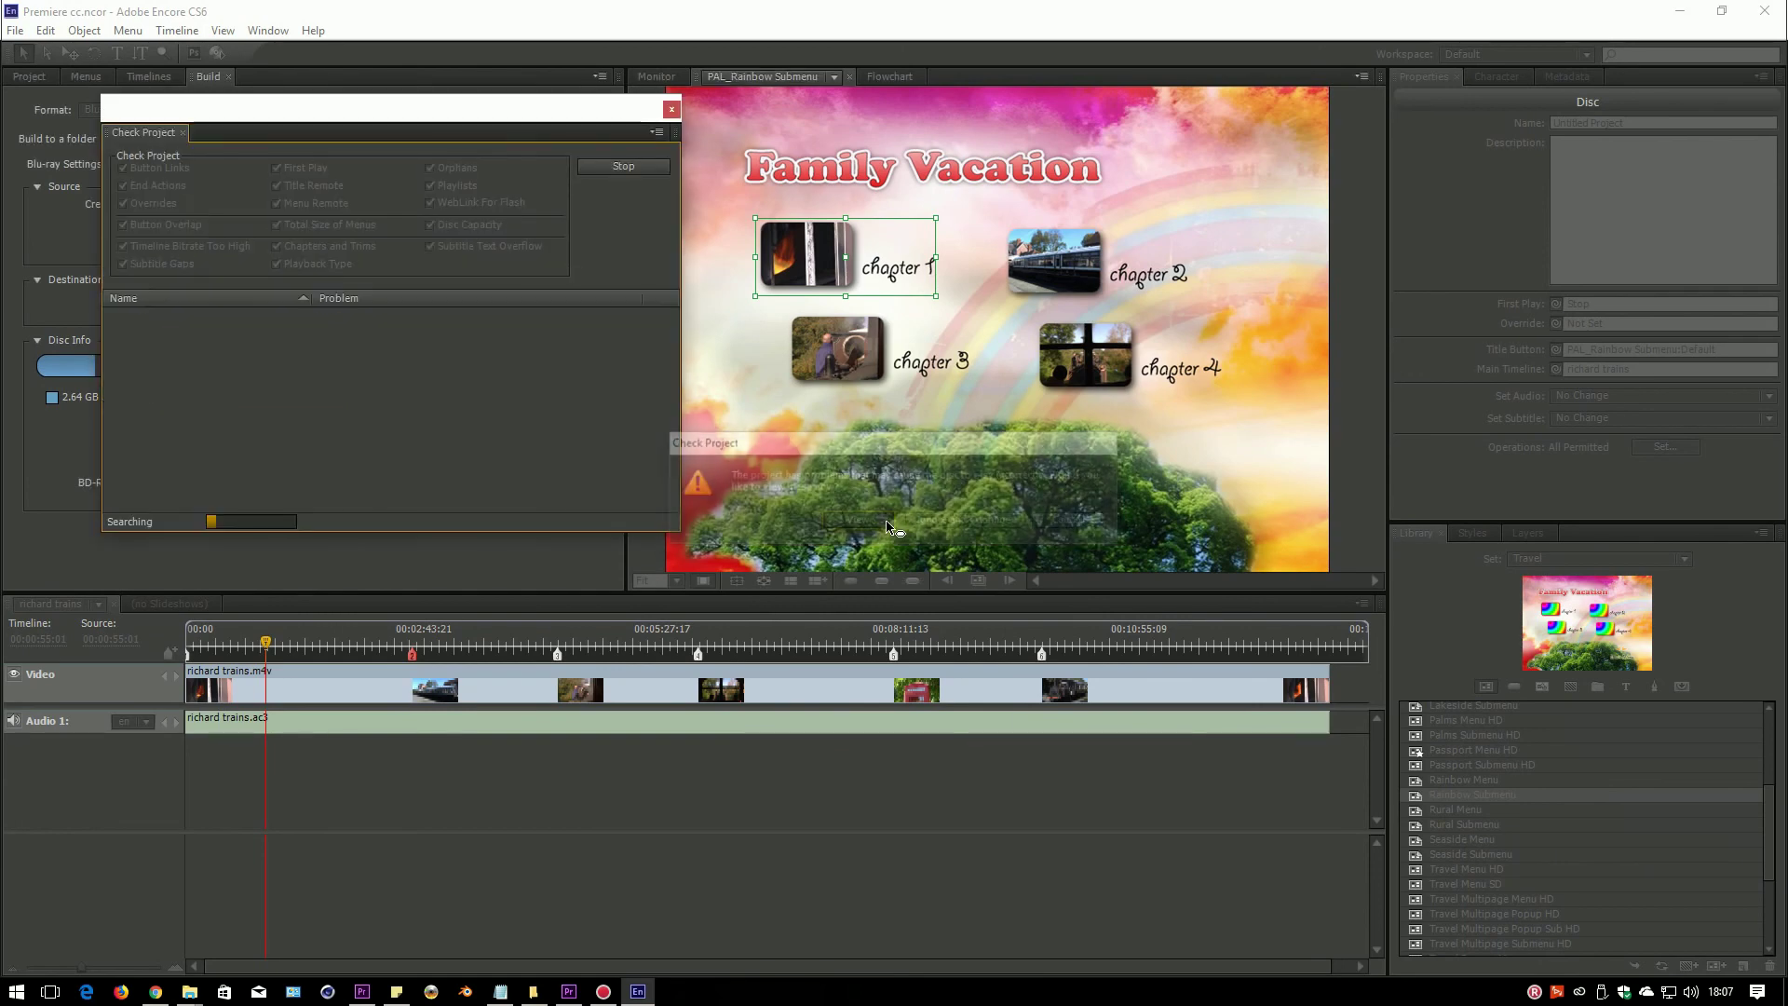
left_click(675, 107)
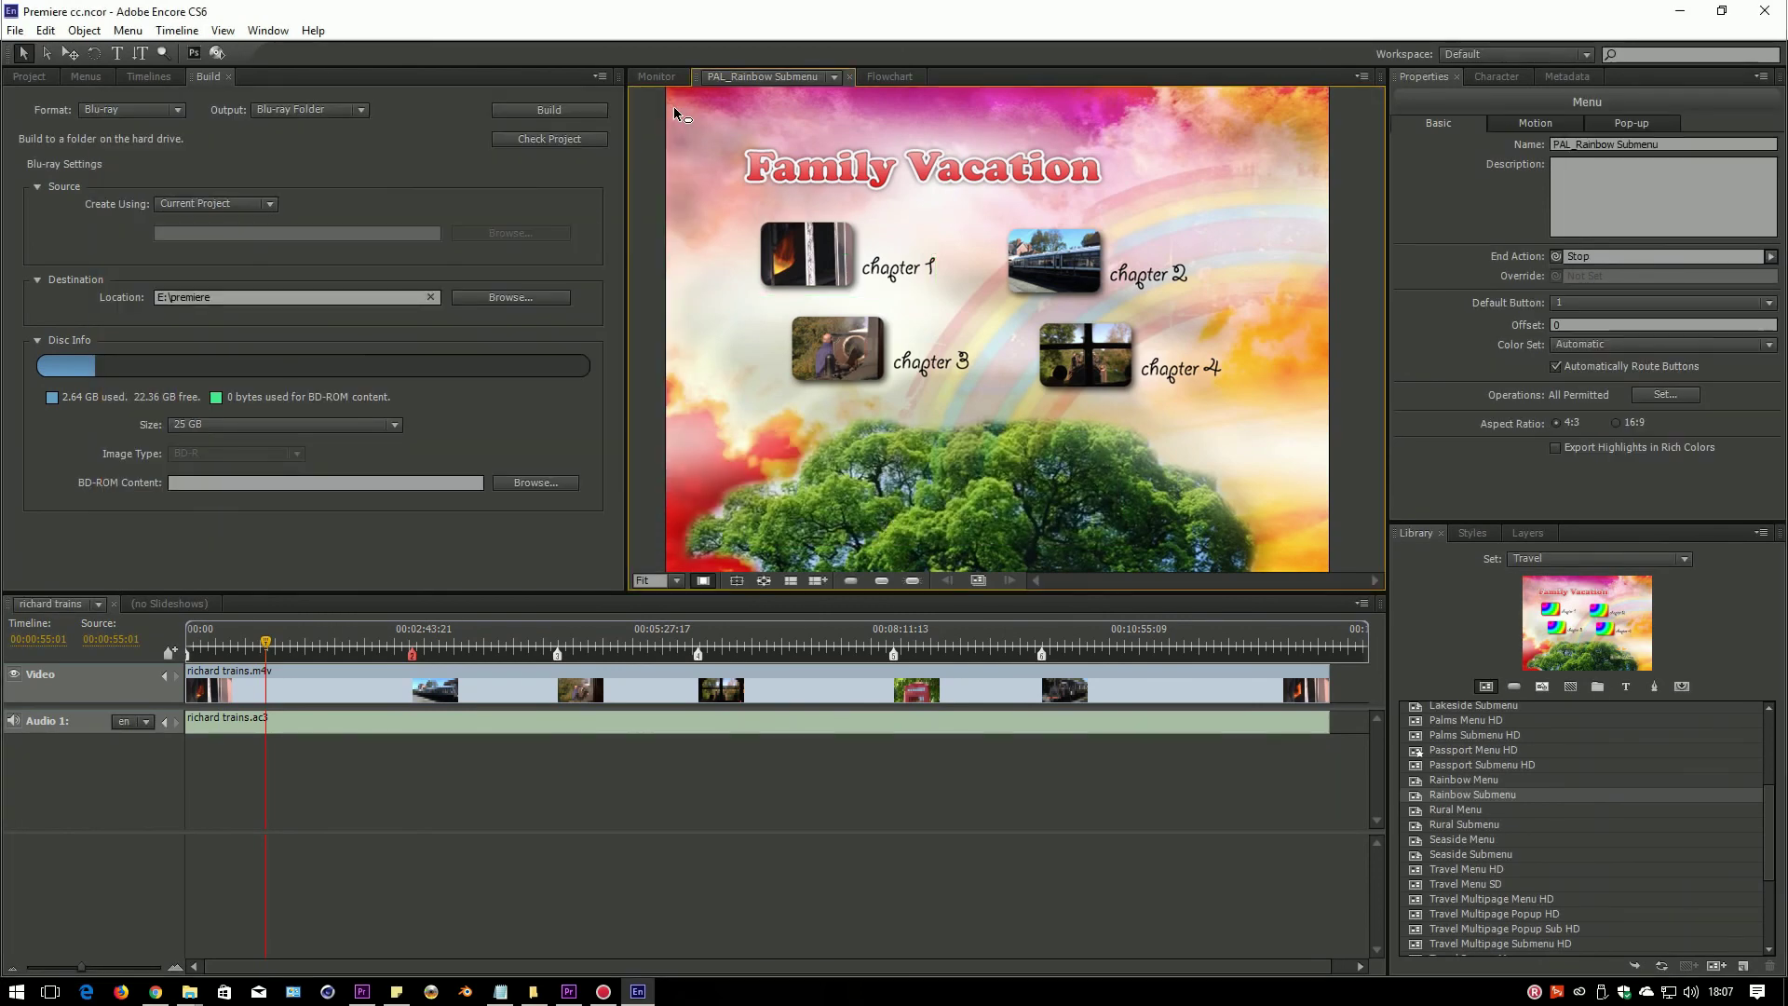
Set the PAL_Rainbow Submenu menu as the disc's First Play.
left_click(29, 78)
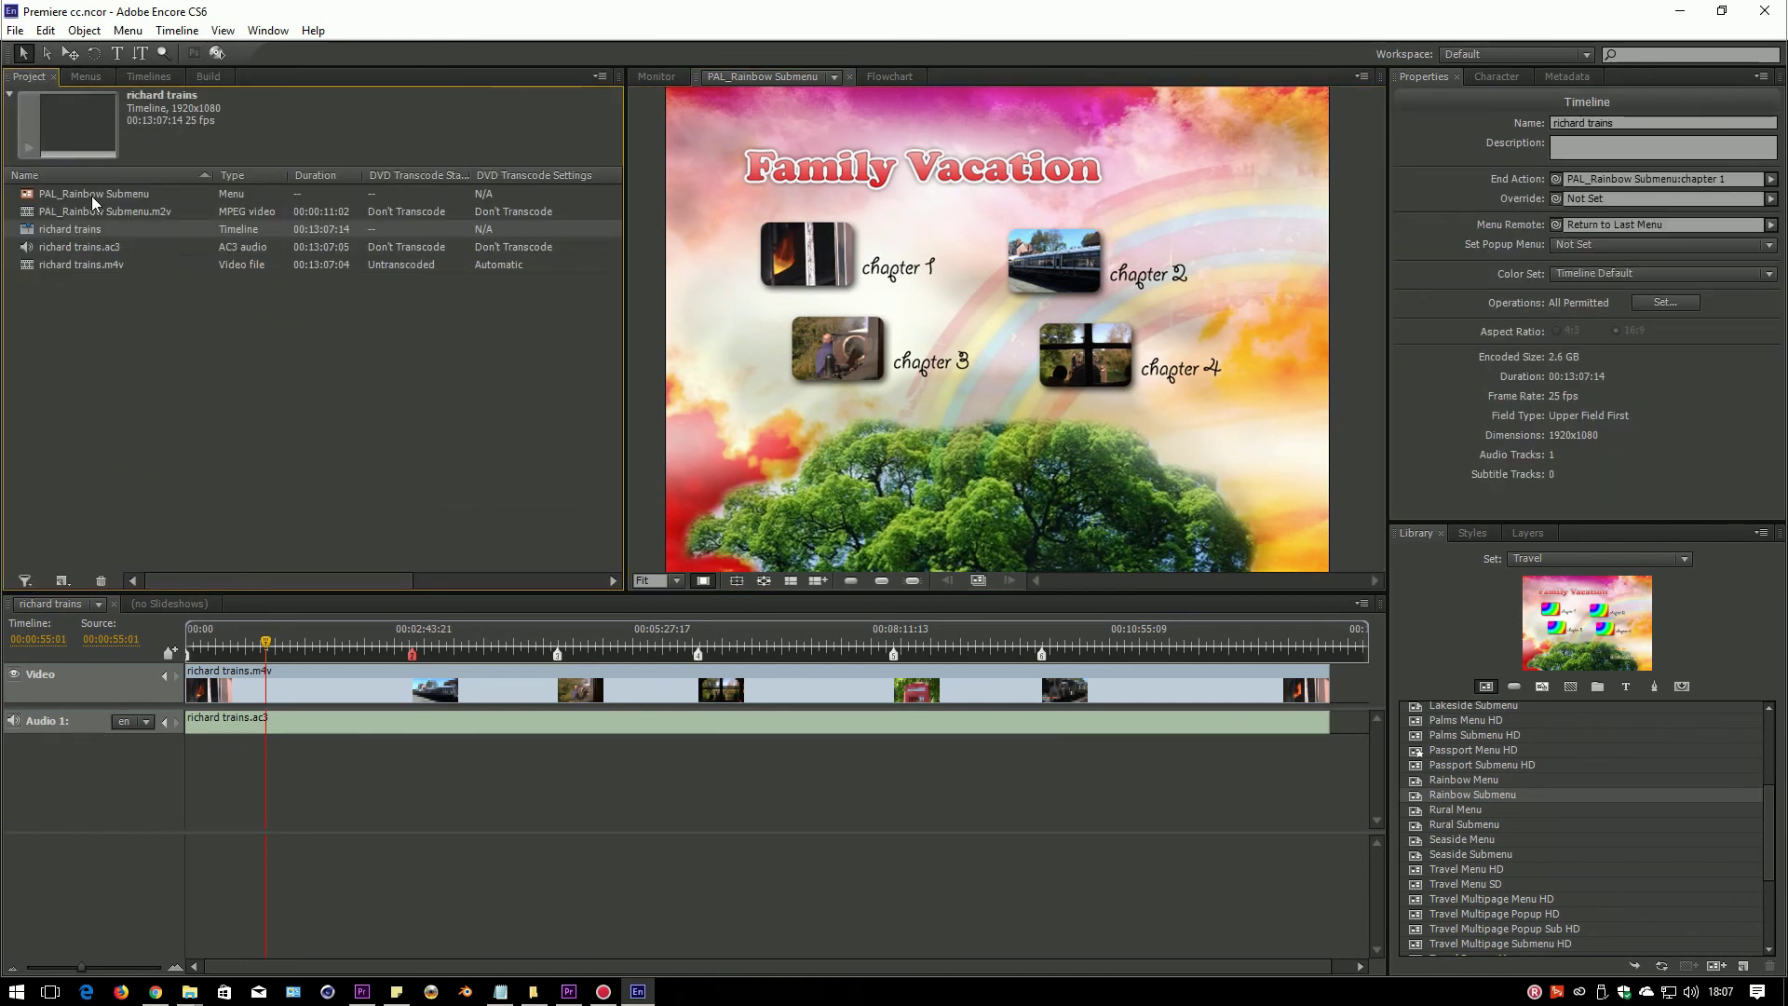
left_click(62, 192)
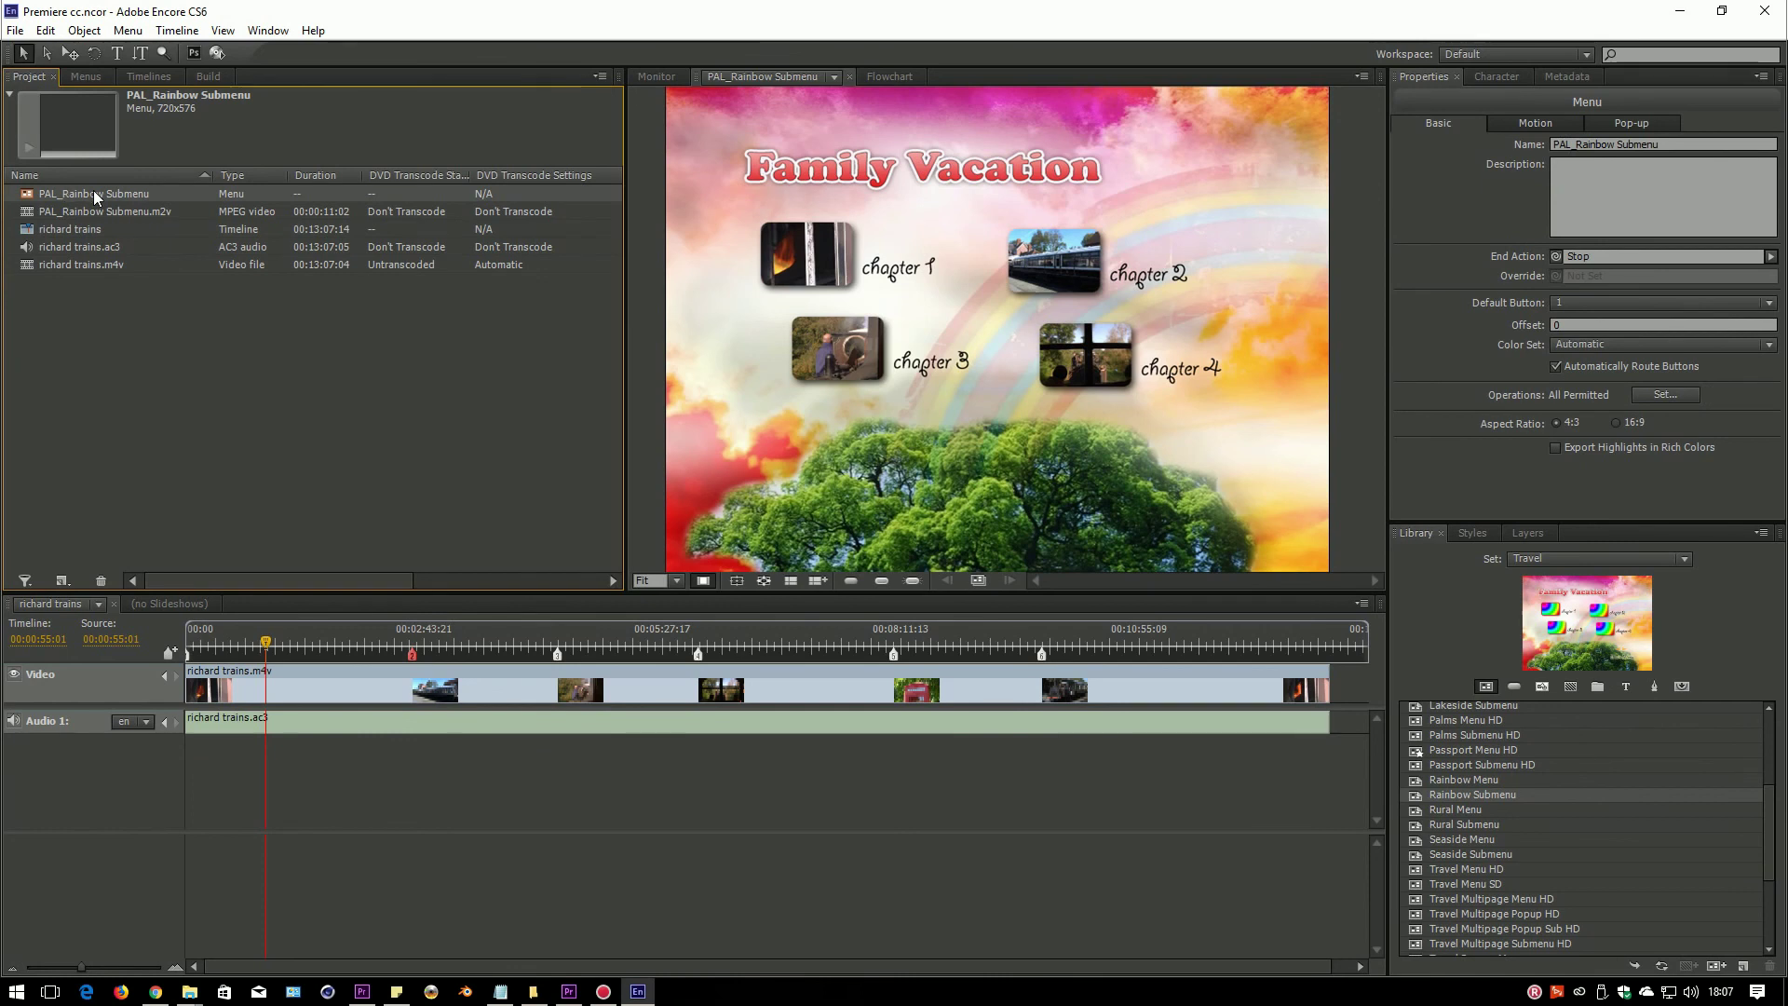
right_click(94, 193)
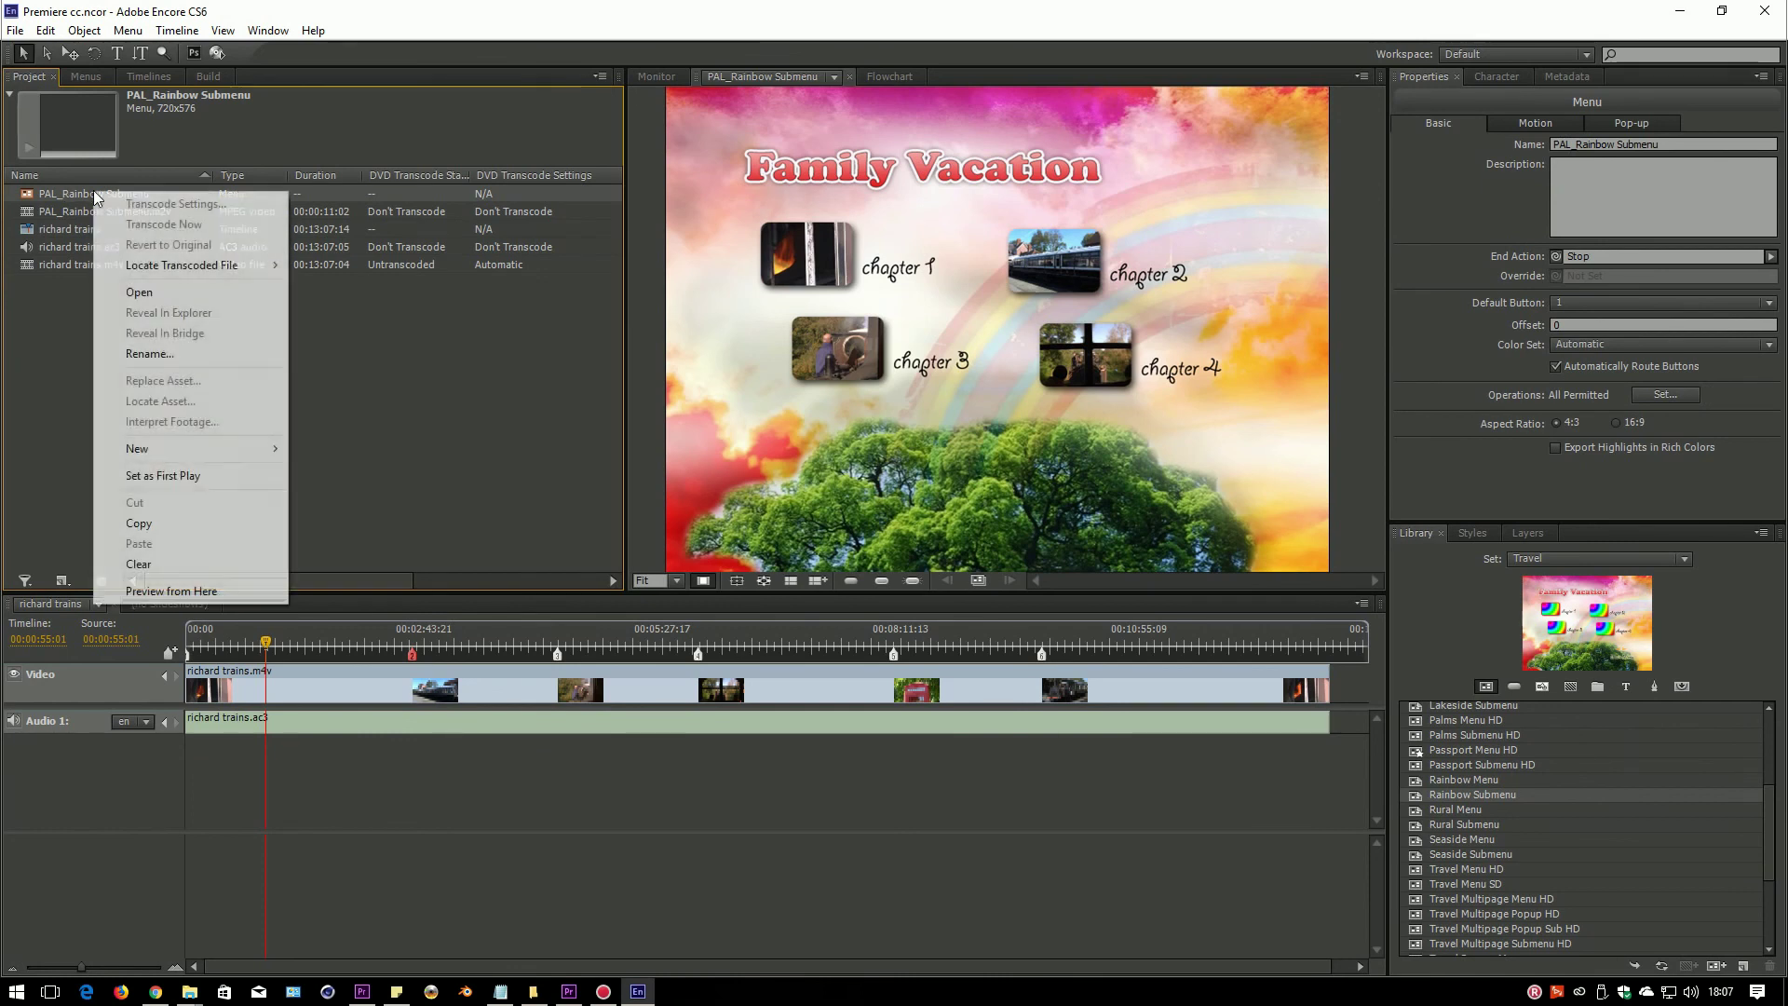
left_click(185, 476)
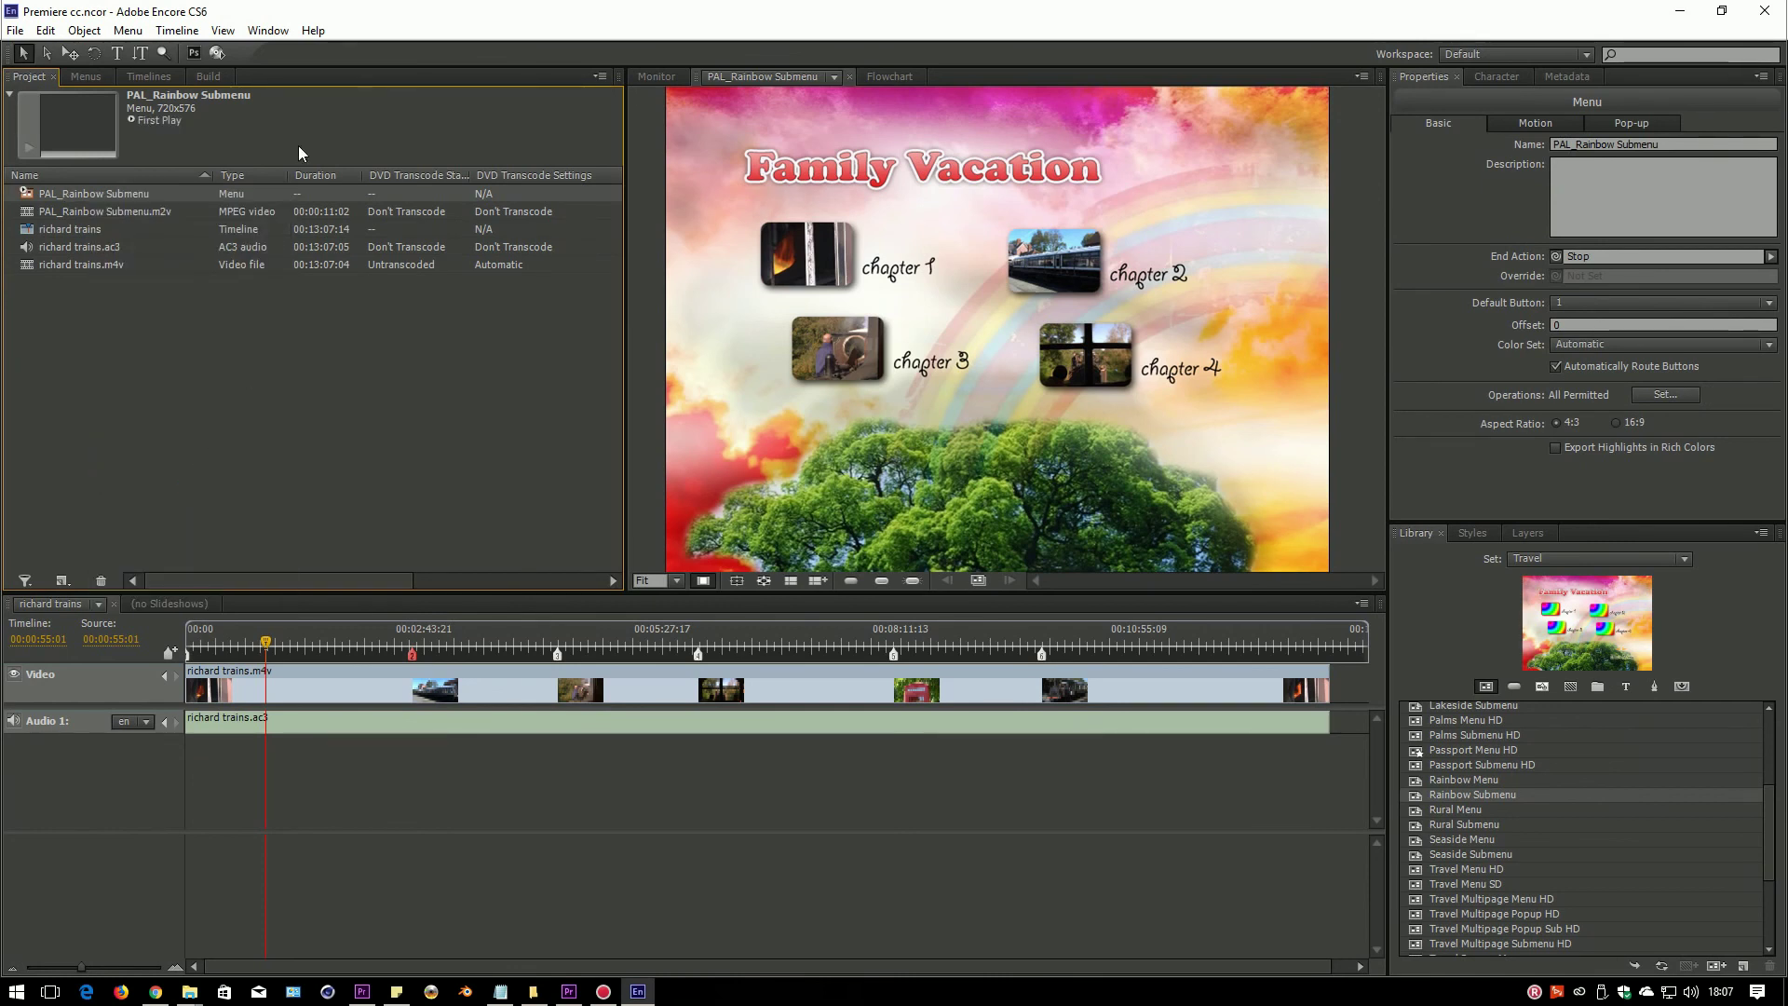
Start building the Blu-ray folder in E:\premiere and cancel the running build.
left_click(208, 76)
left_click(562, 108)
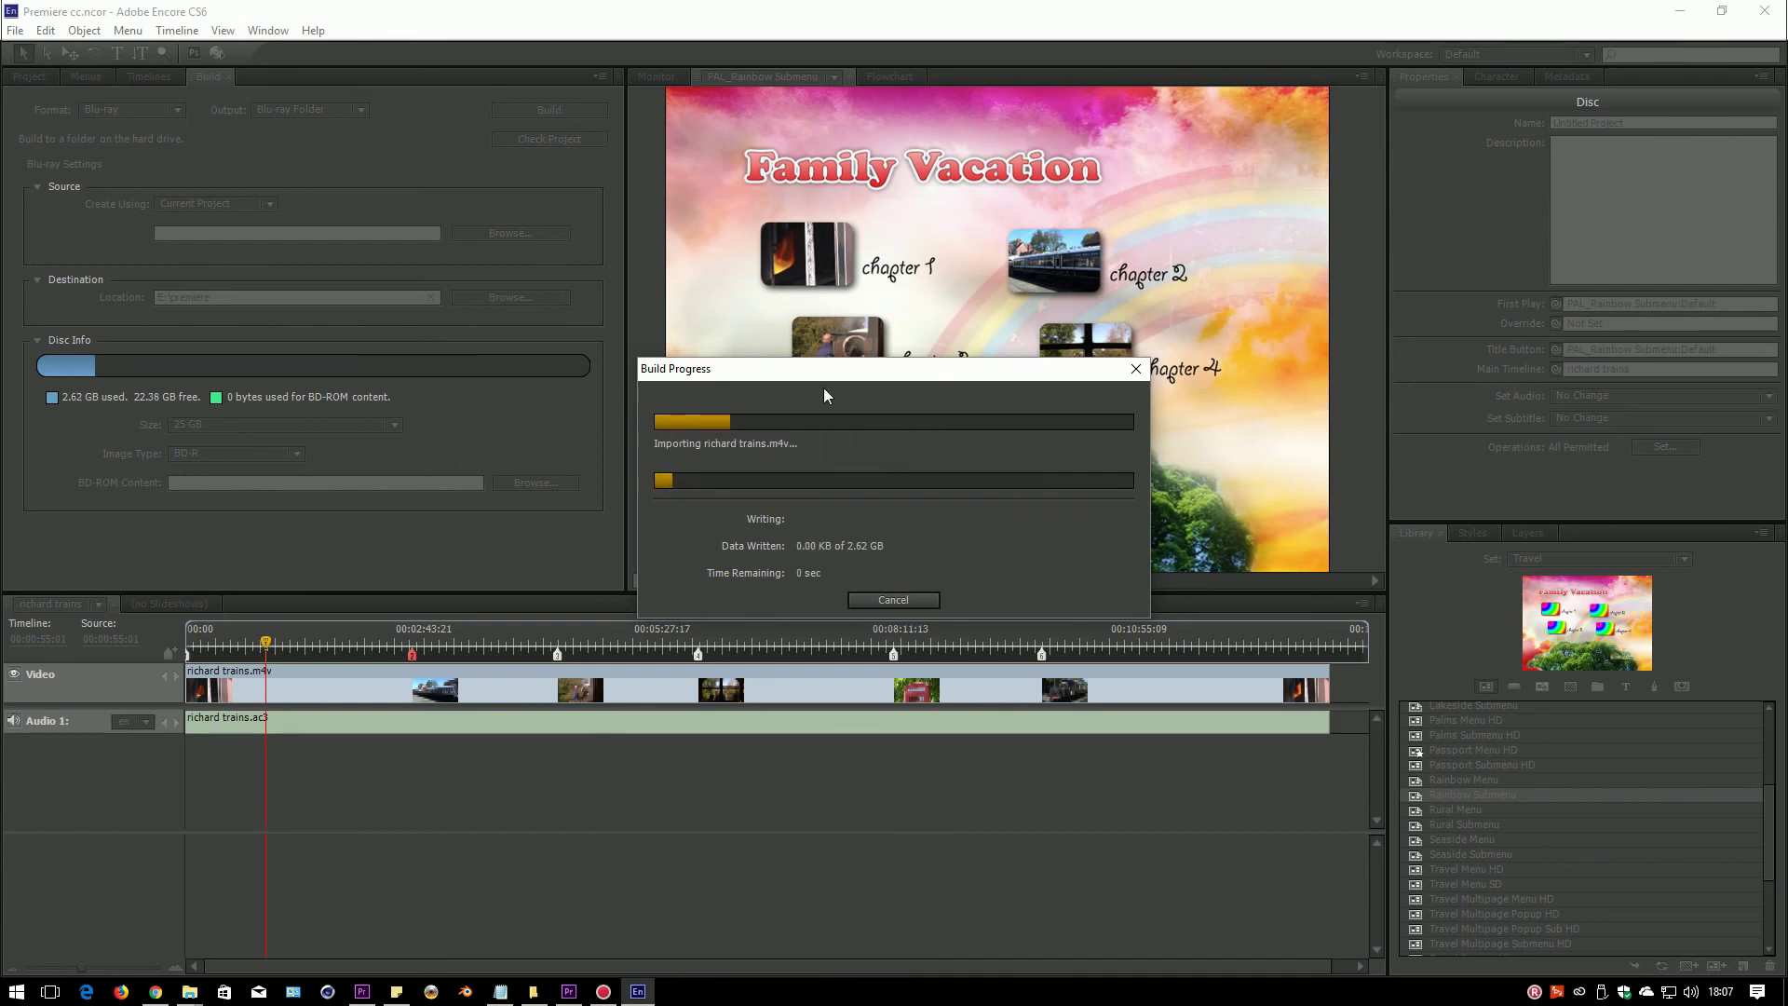
left_click(911, 600)
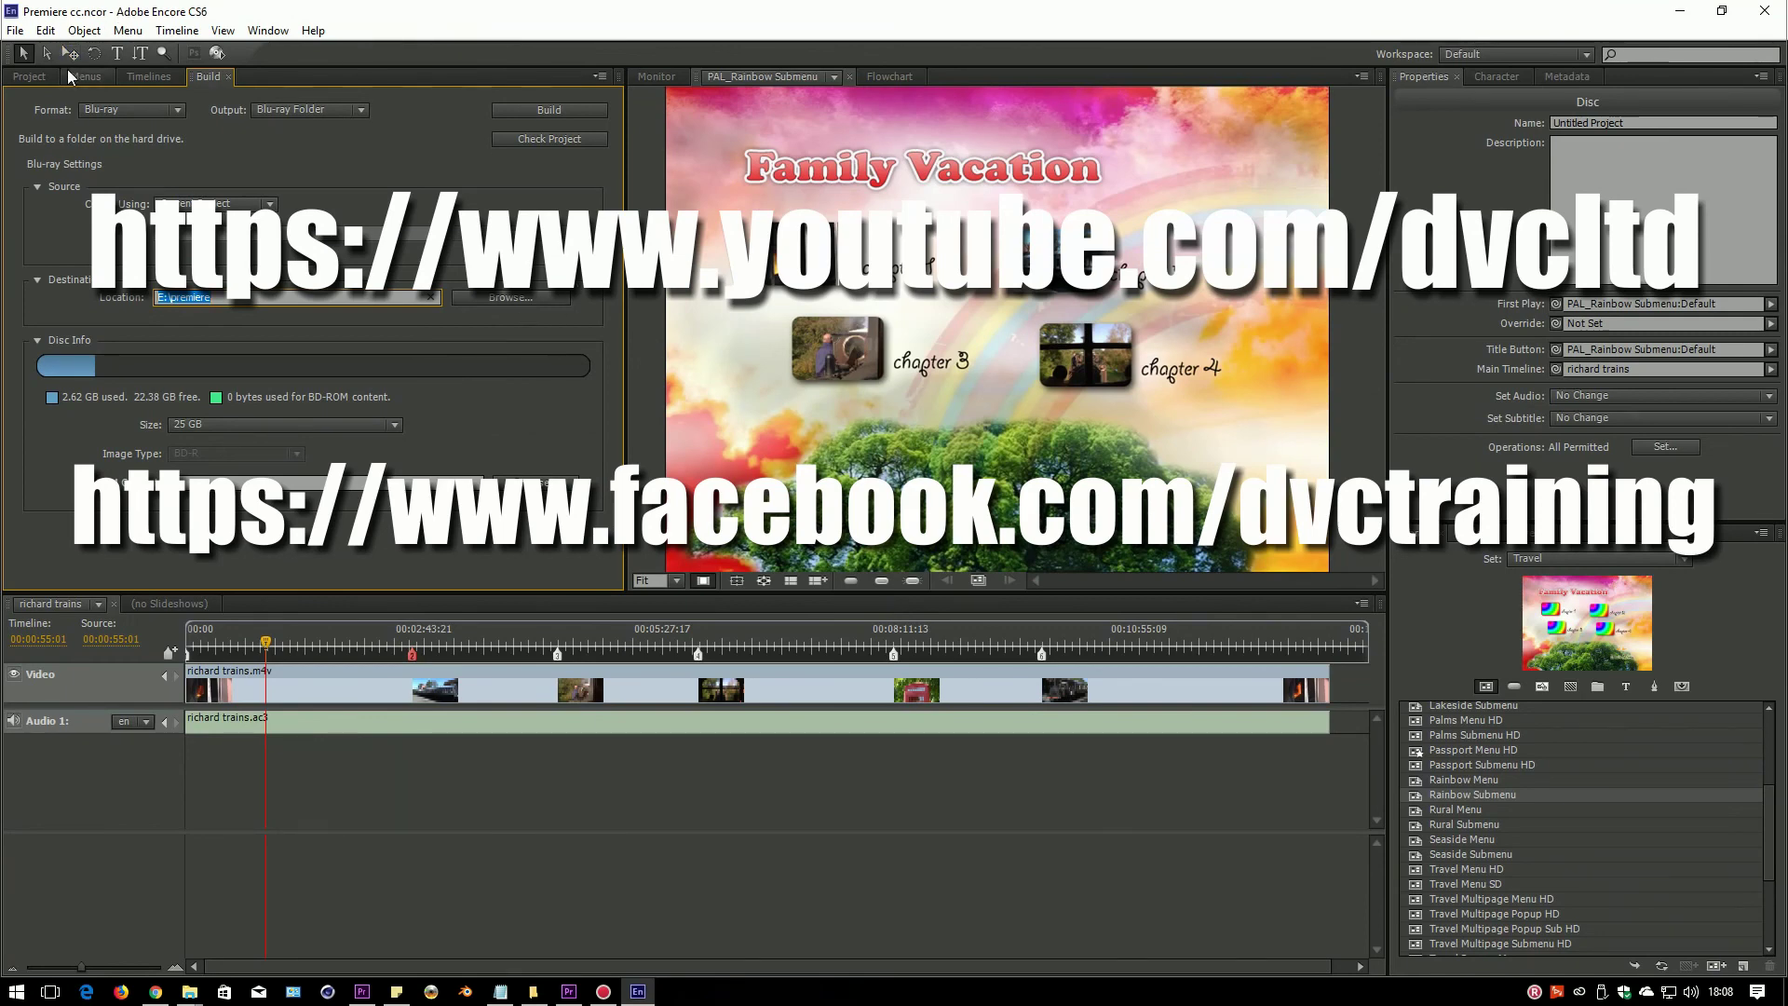
Start importing a timeline into the project and choose richard trains.m4v as the file.
left_click(34, 76)
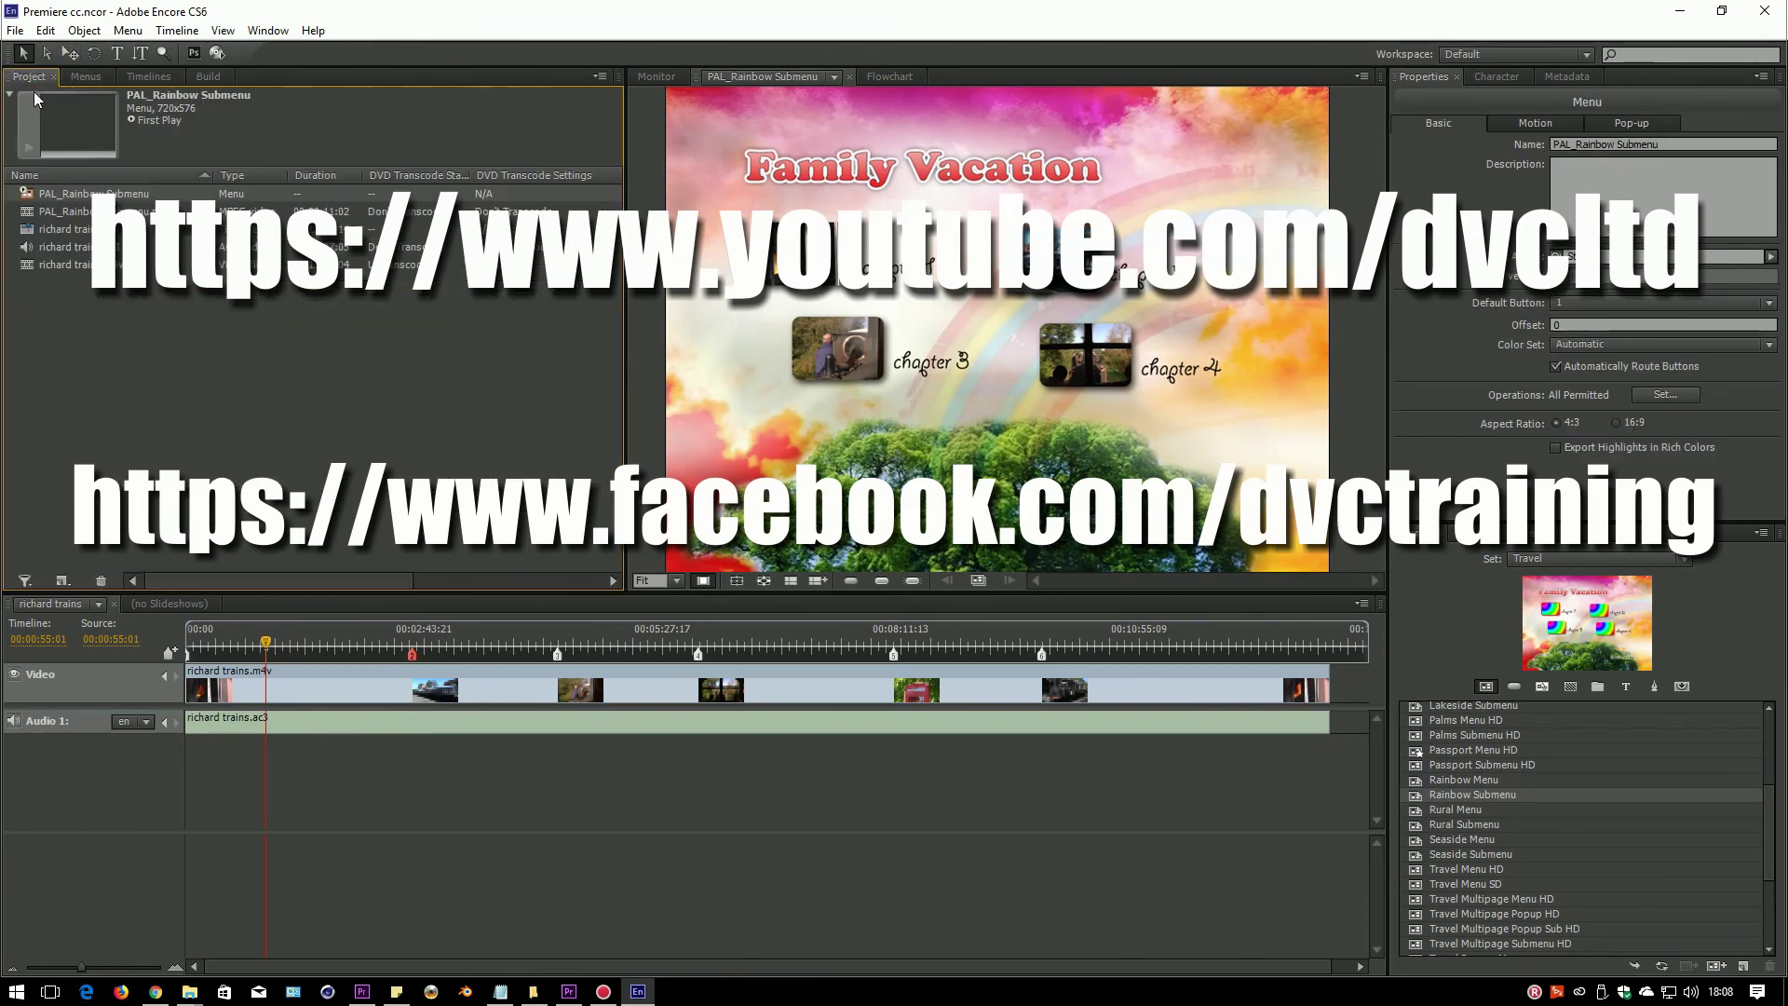
right_click(235, 368)
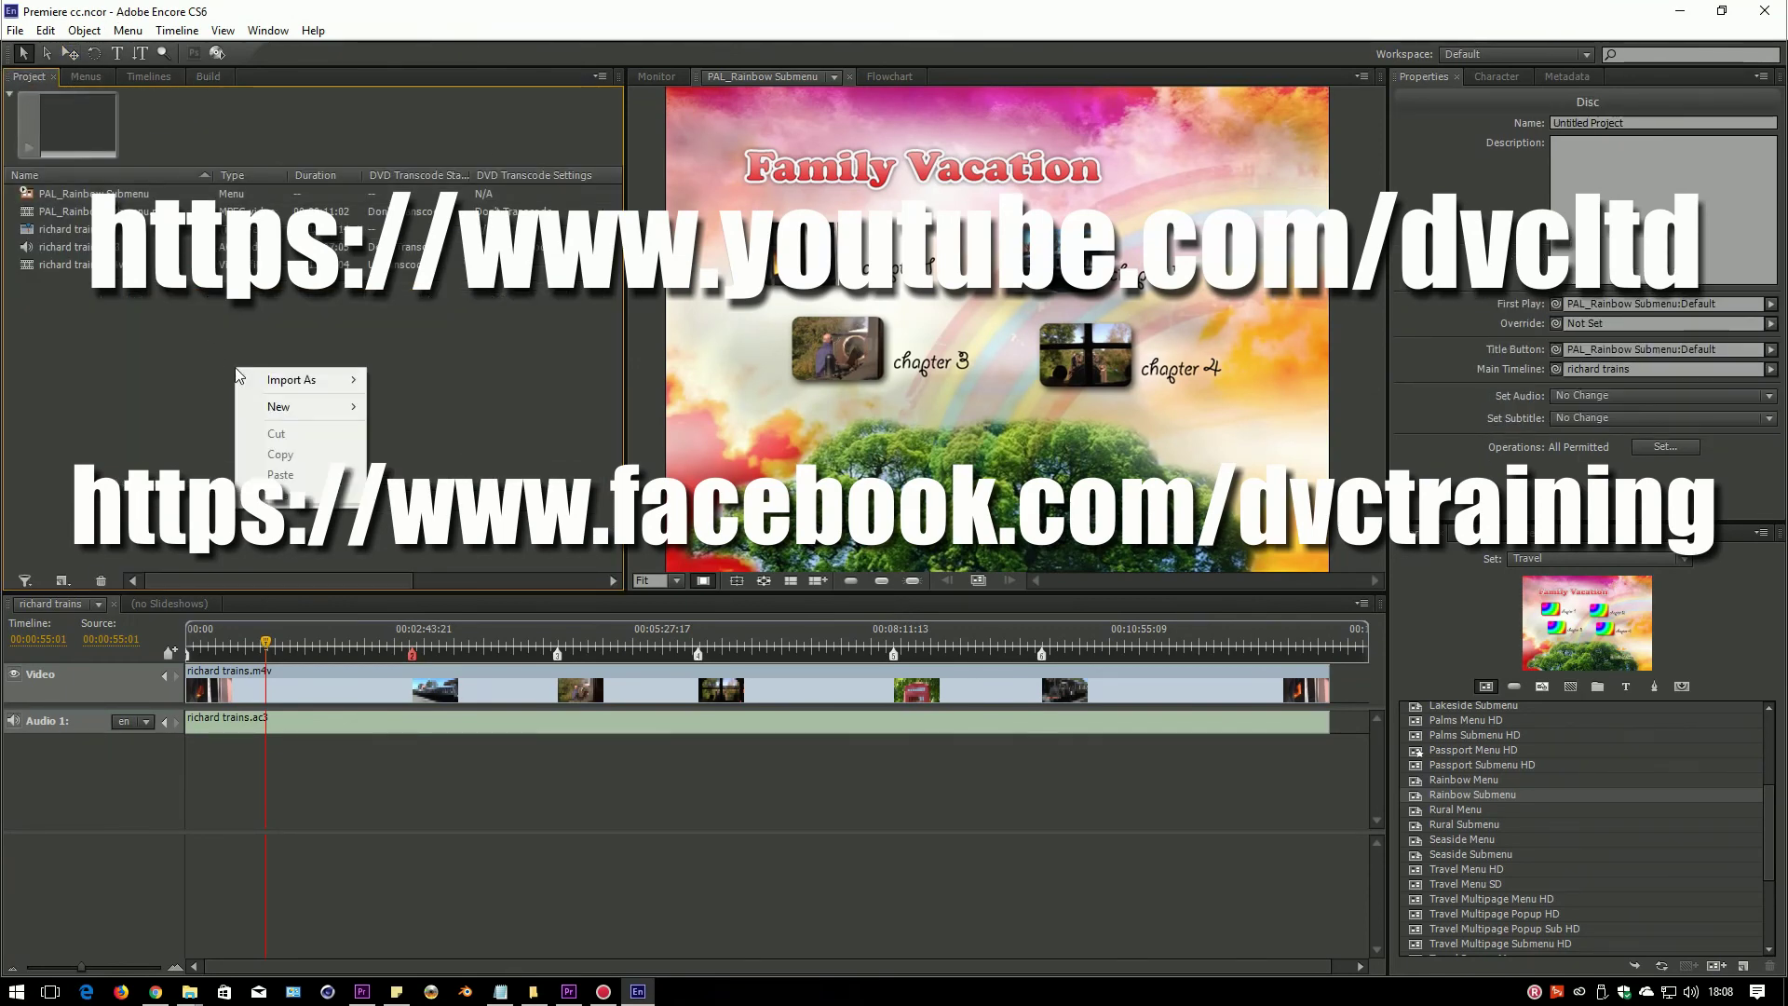
mouse_move(293, 382)
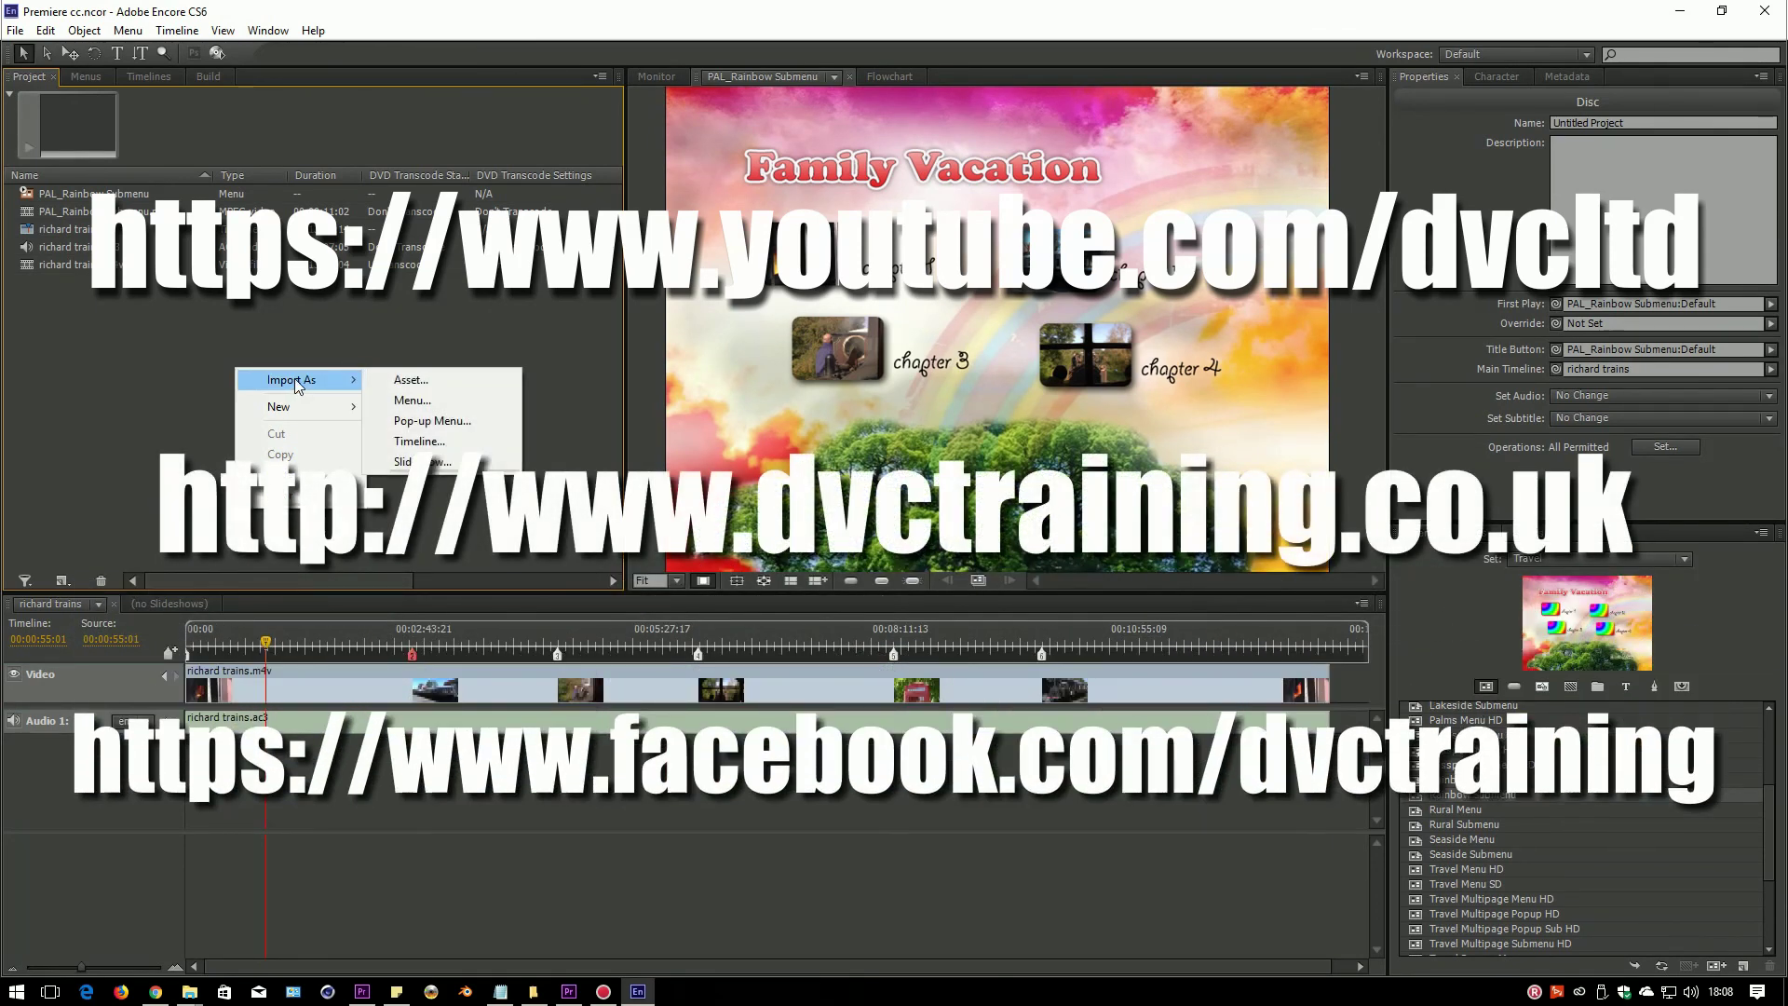
left_click(426, 444)
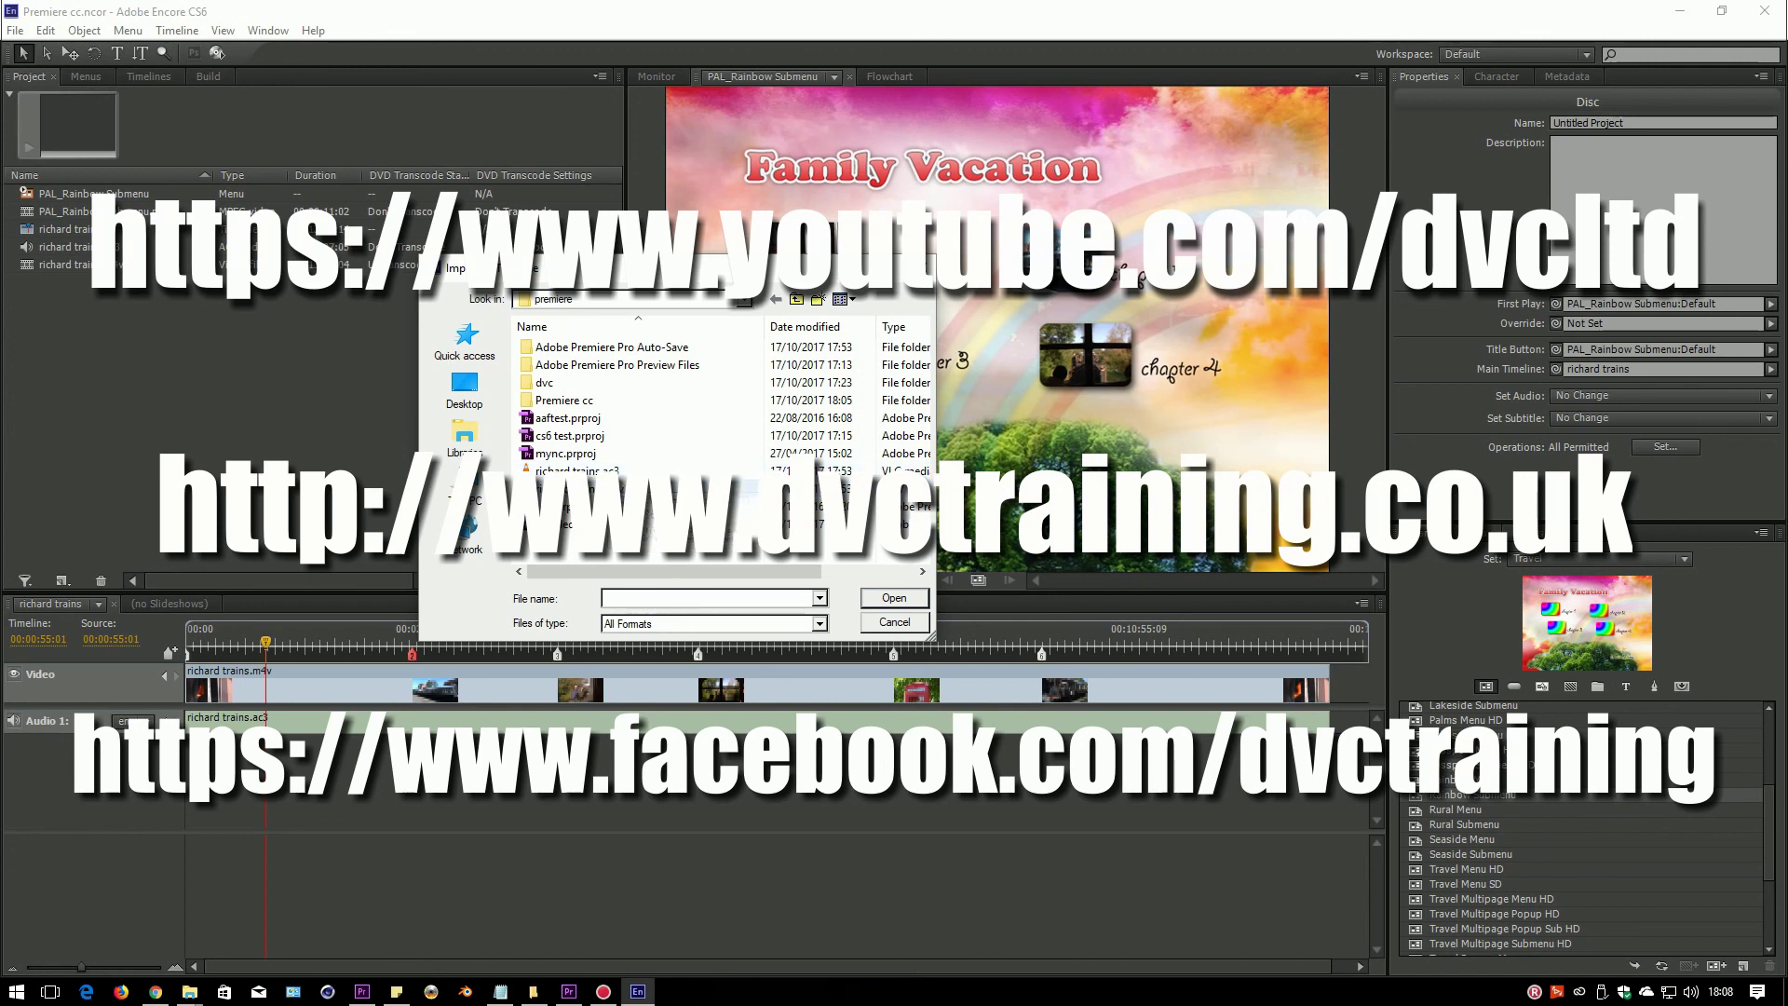
left_click(707, 488)
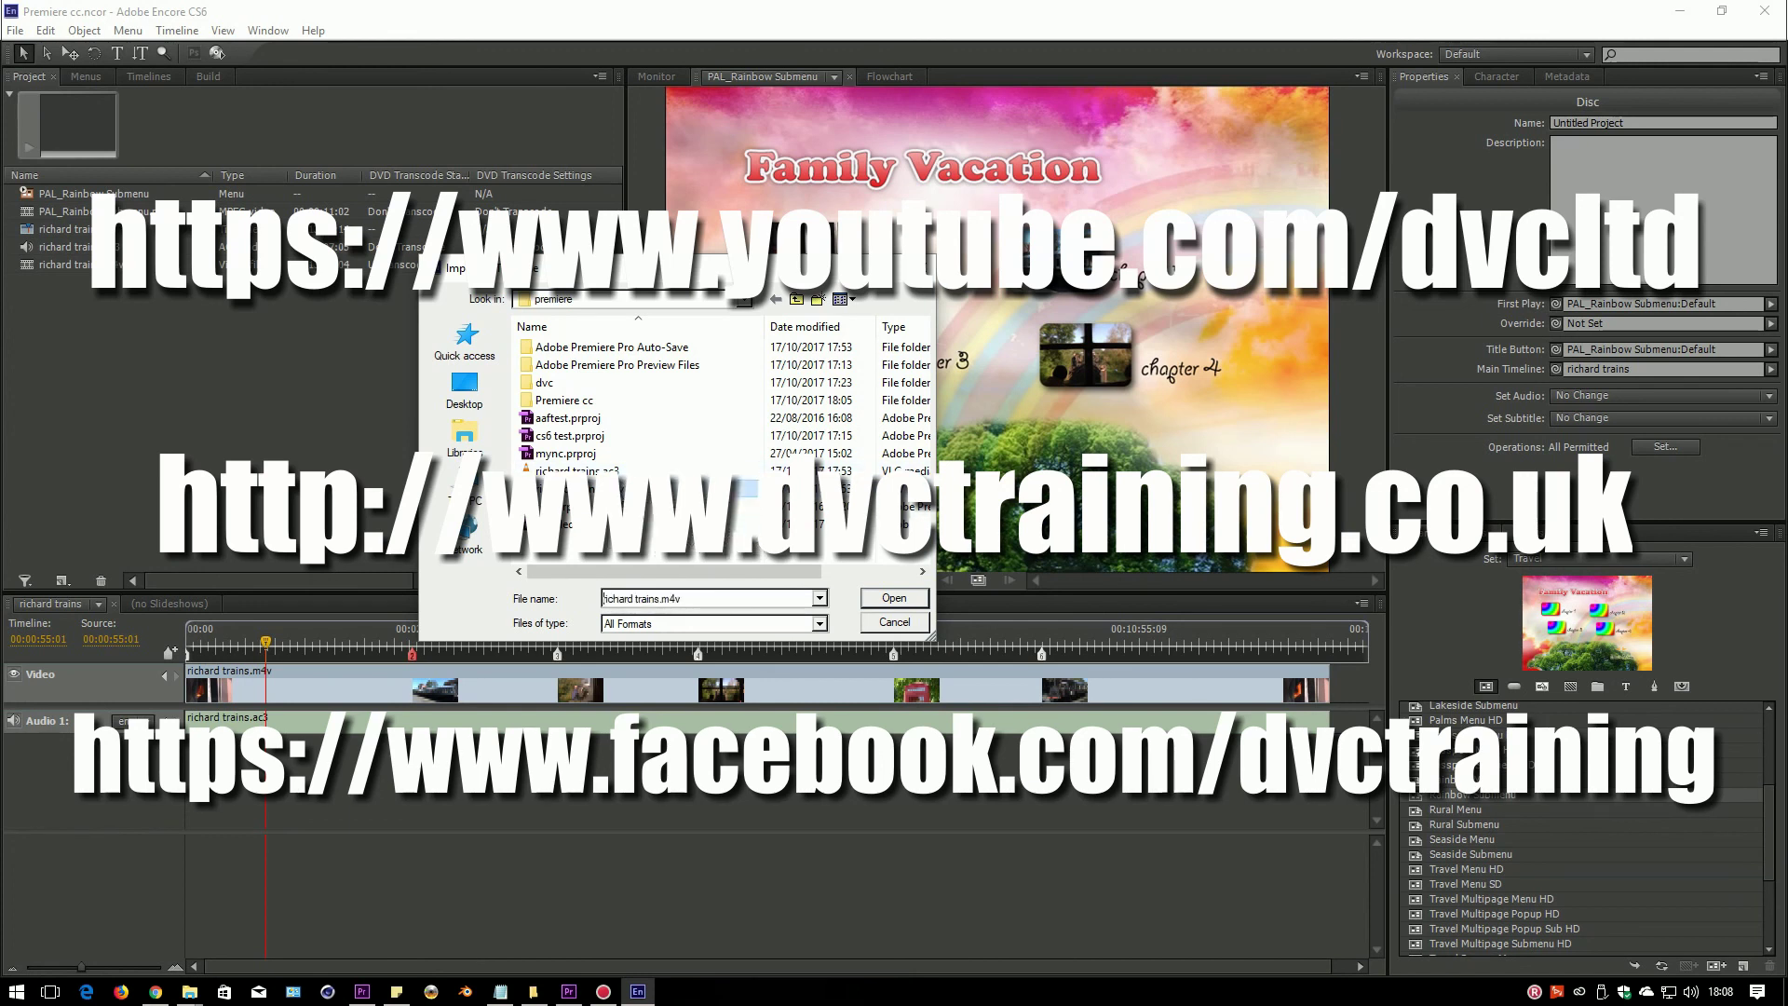